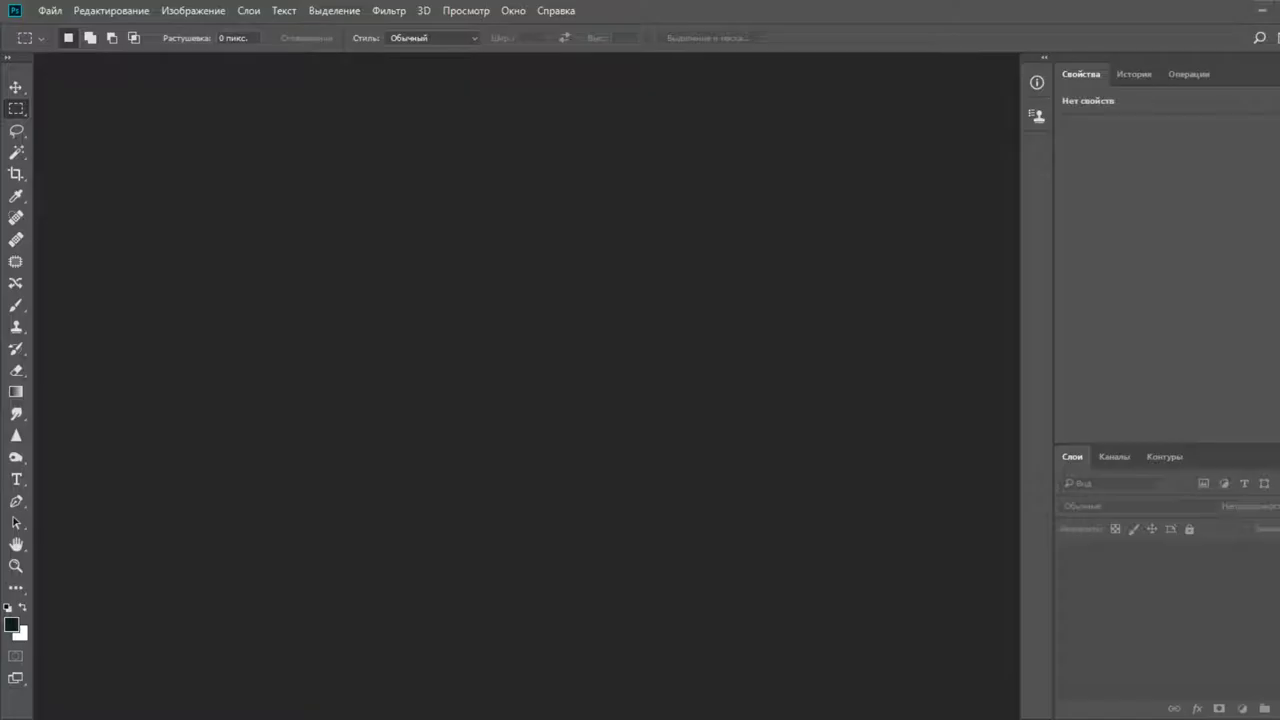
With IMG_7600.psd and IMG_7525.psd open, undock IMG_7525 from the document tabs and make IMG_7600 the active document
key(ctrl+n)
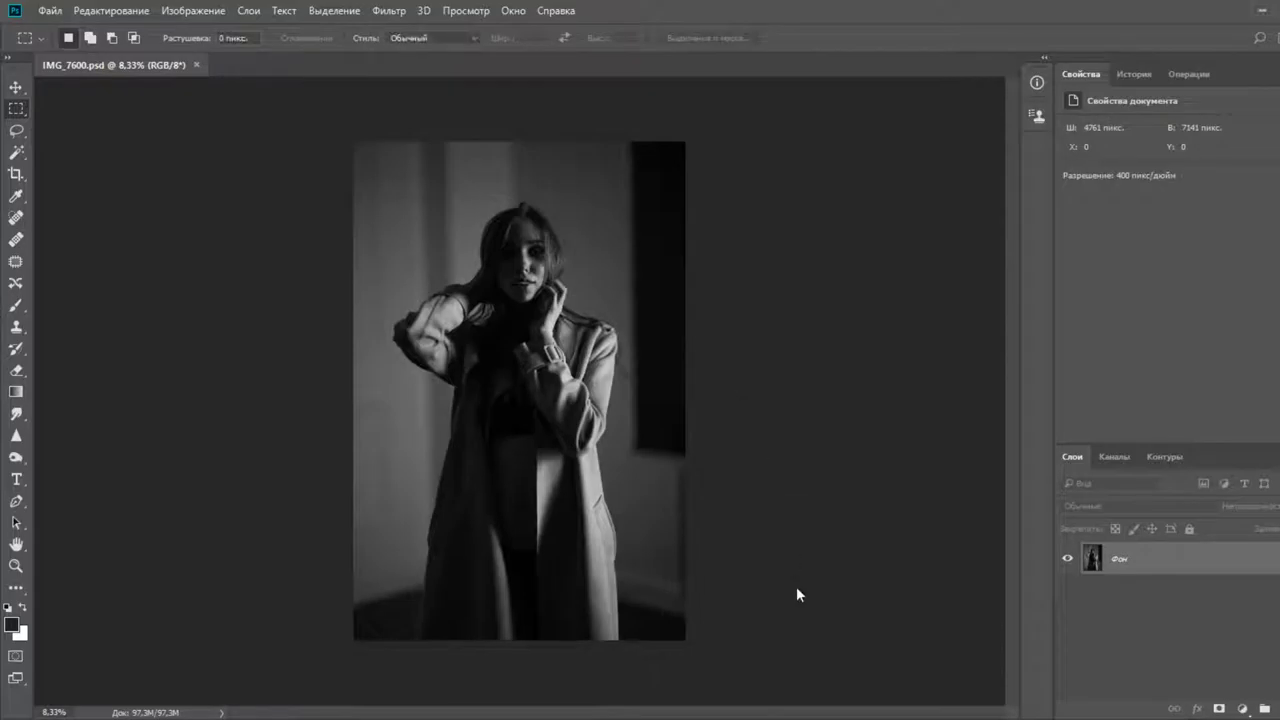
key(ctrl+Tab)
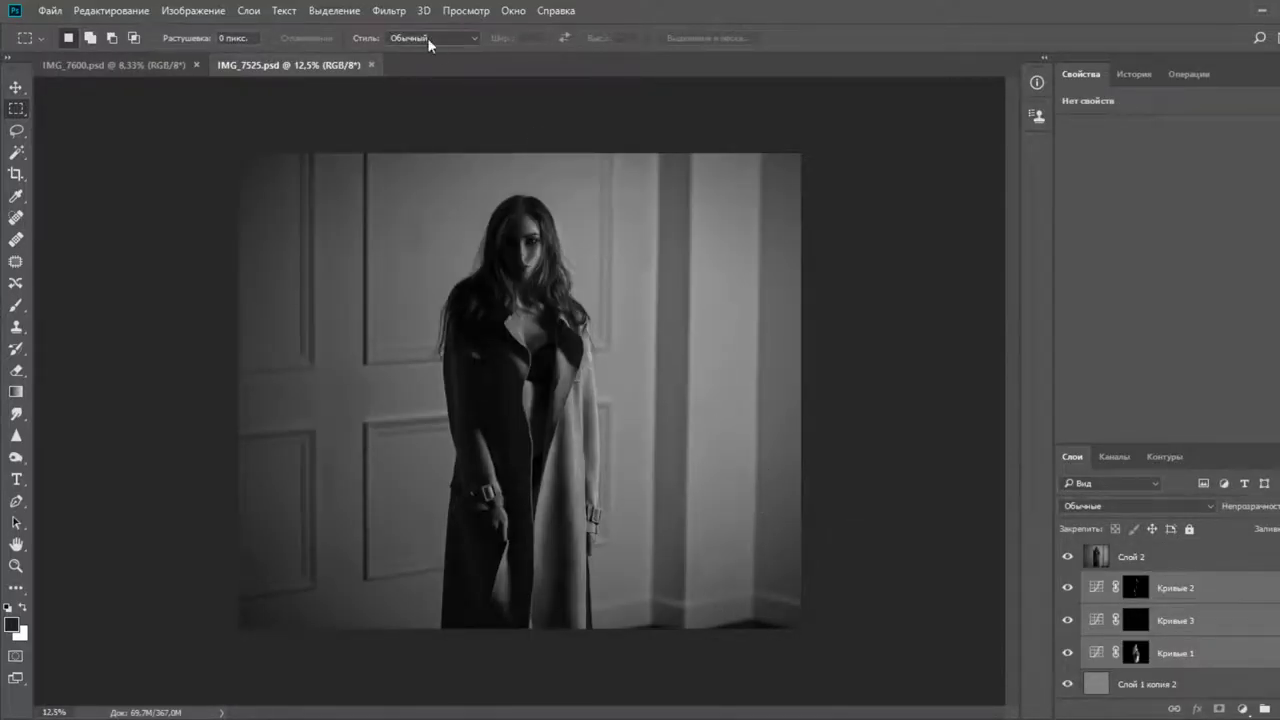
drag(335, 64, 924, 238)
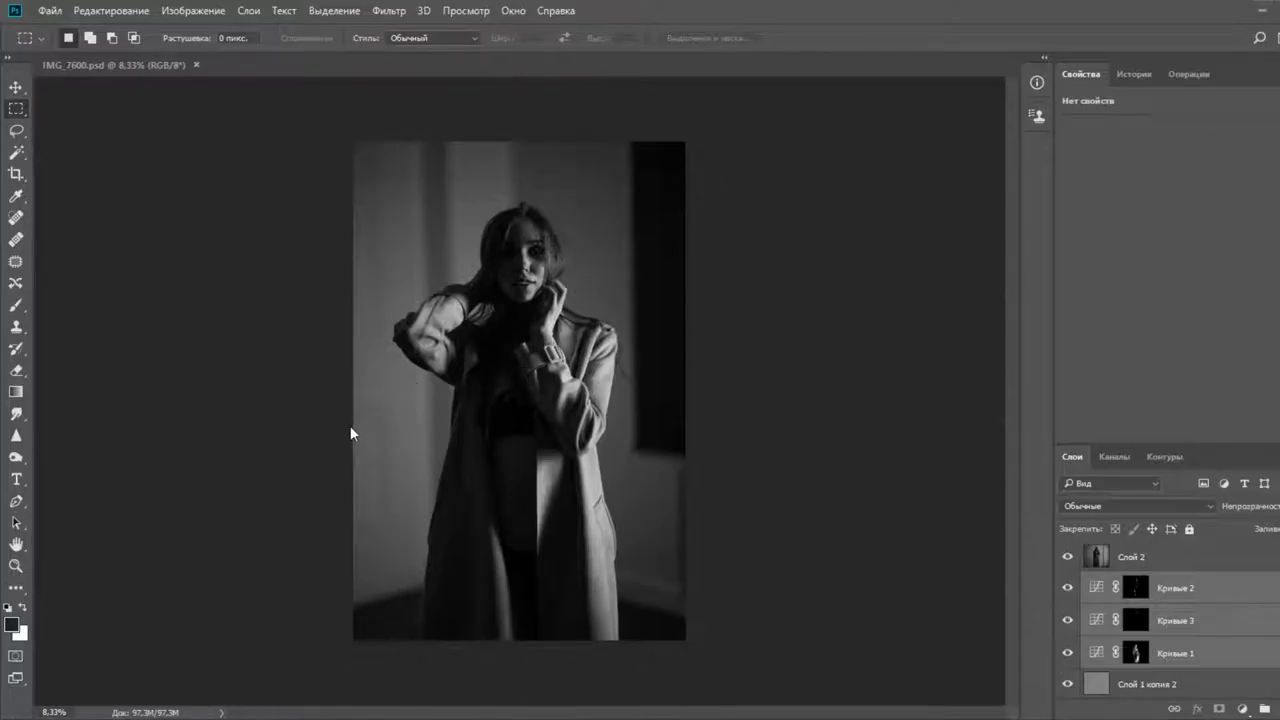
click(170, 69)
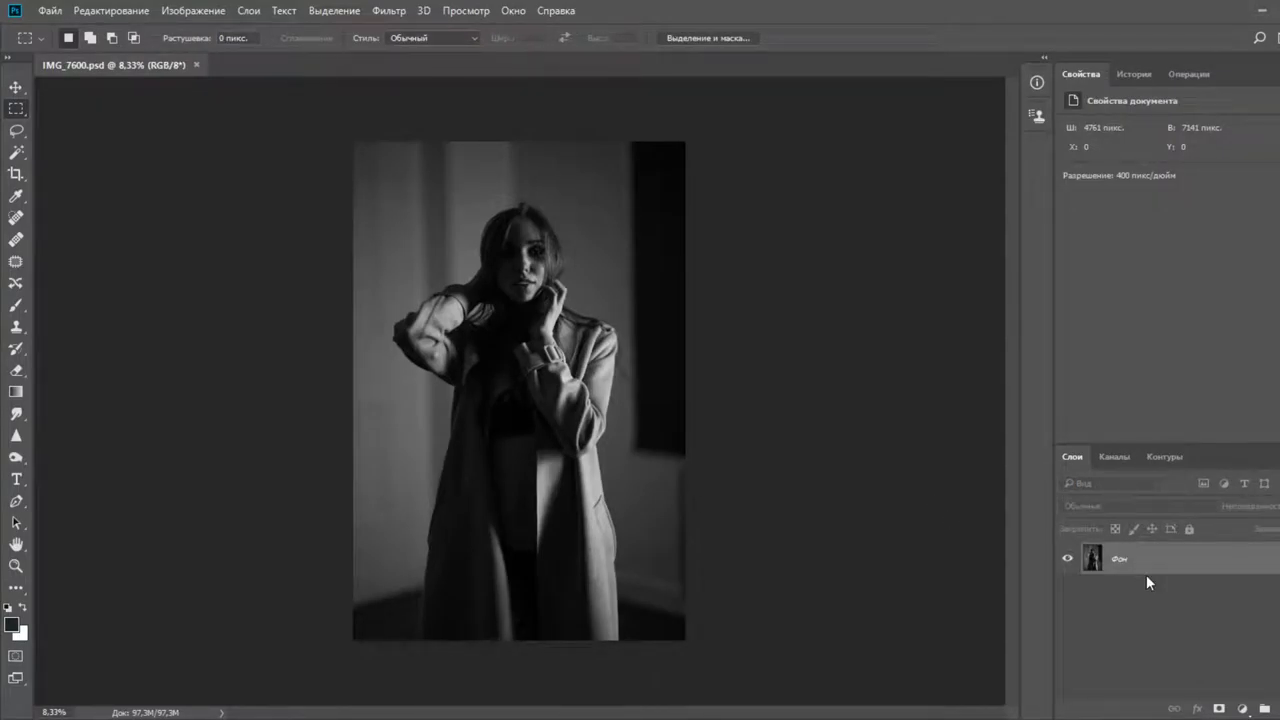
Duplicate the background layer three times, hide the topmost copy, and select the middle copy, Слой 1 копия
key(ctrl+j)
key(ctrl+j)
key(ctrl+j)
click(1067, 558)
click(1140, 591)
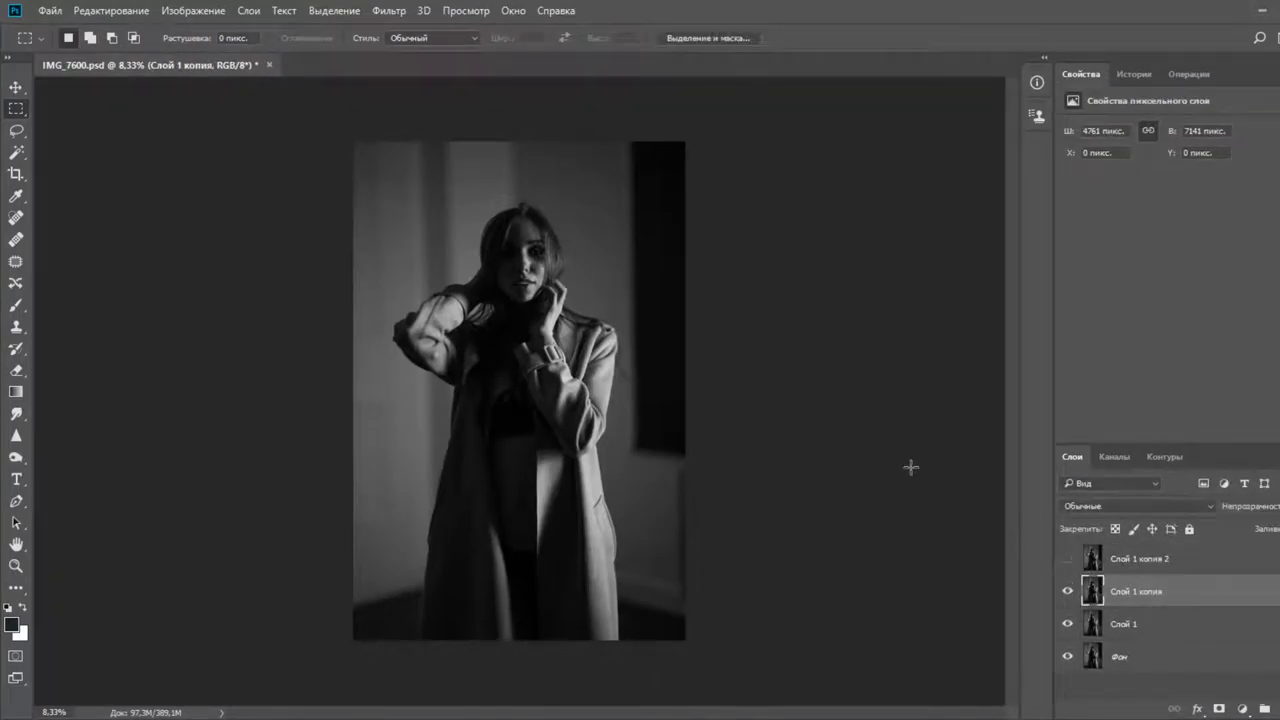
Apply a blur filter to Слой 1 копия as the low-frequency tone layer
click(389, 11)
click(763, 346)
click(983, 228)
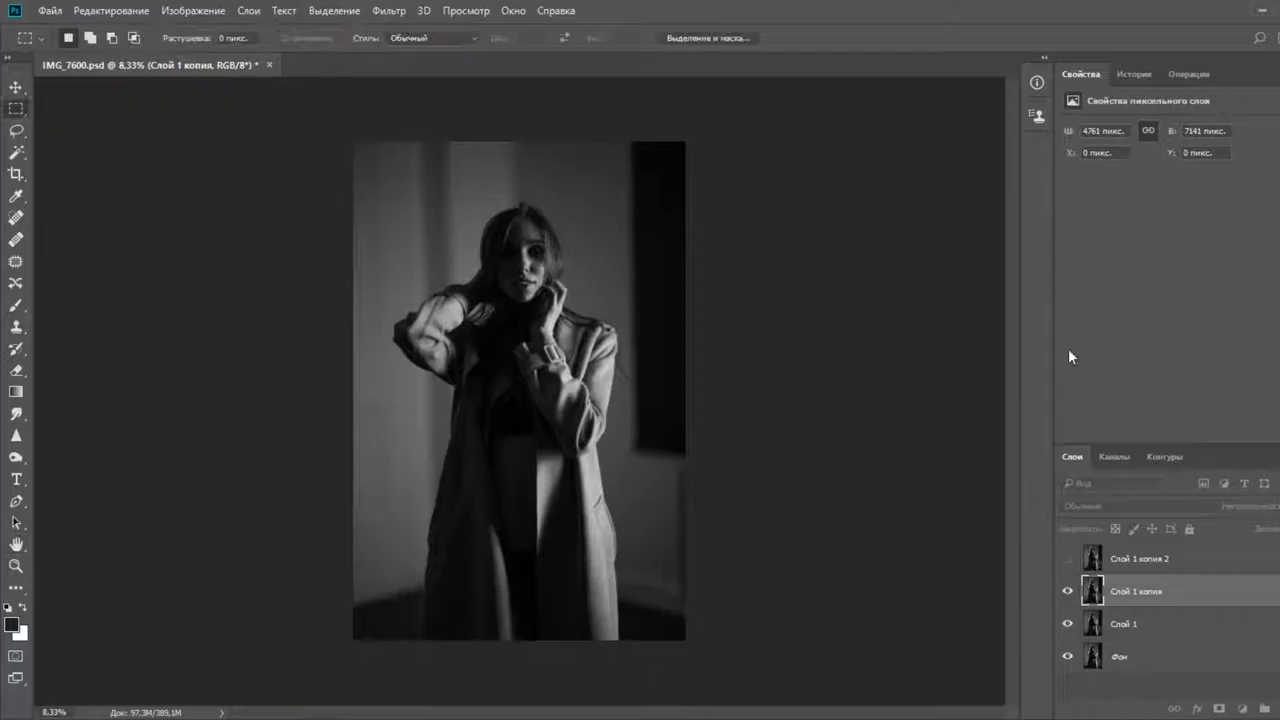
Show Слой 1 копия 2, convert it to a grey texture layer with Apply Image, and set its blend mode to Linear Light (Линейный свет)
click(1067, 558)
click(1130, 558)
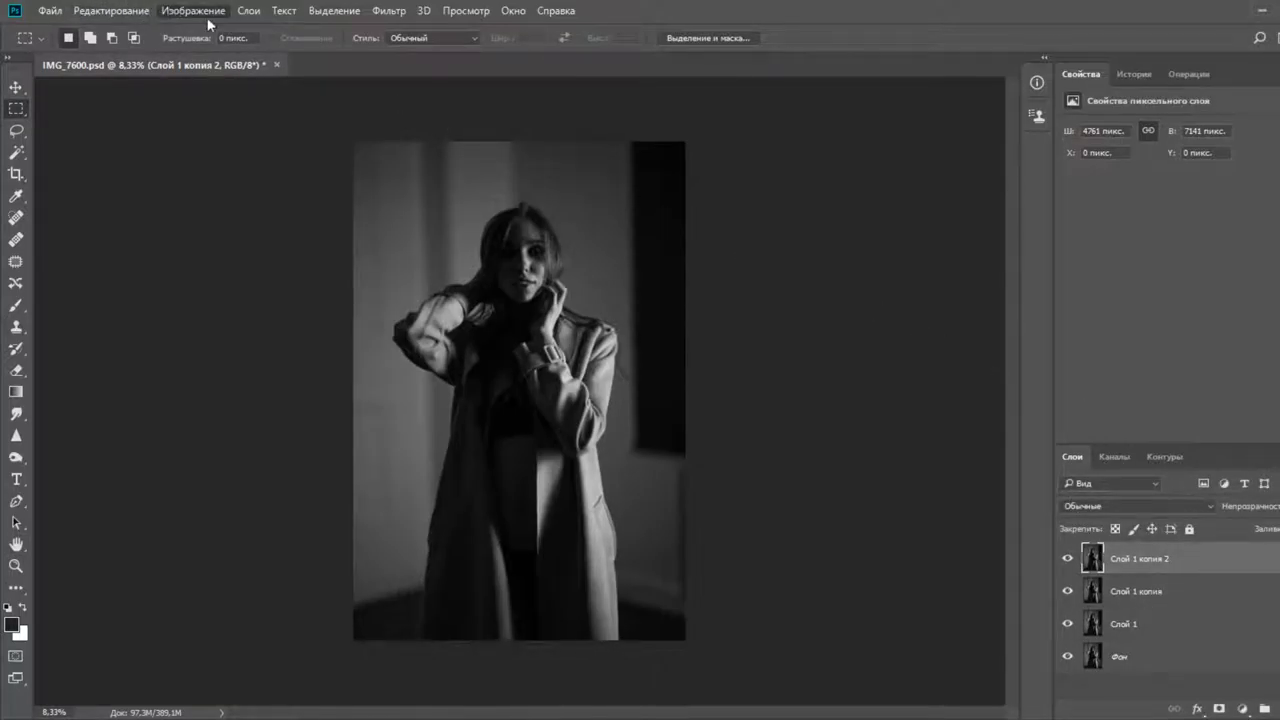
click(321, 245)
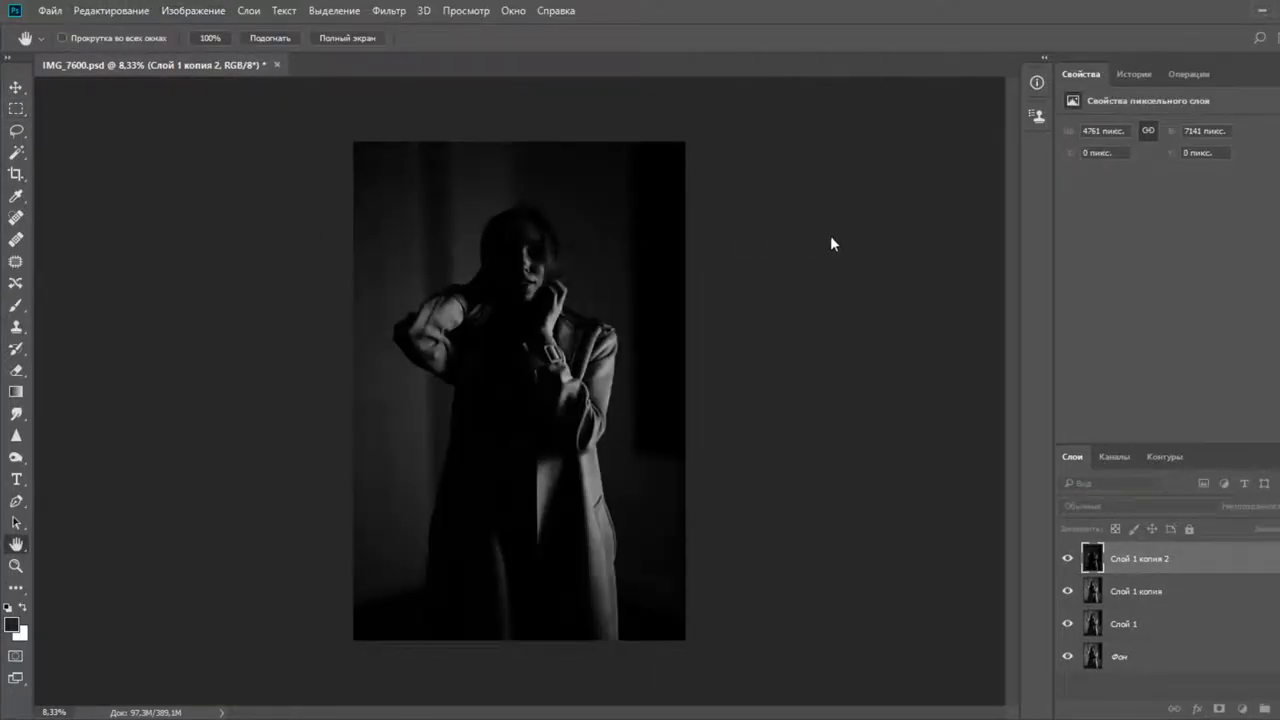
click(855, 557)
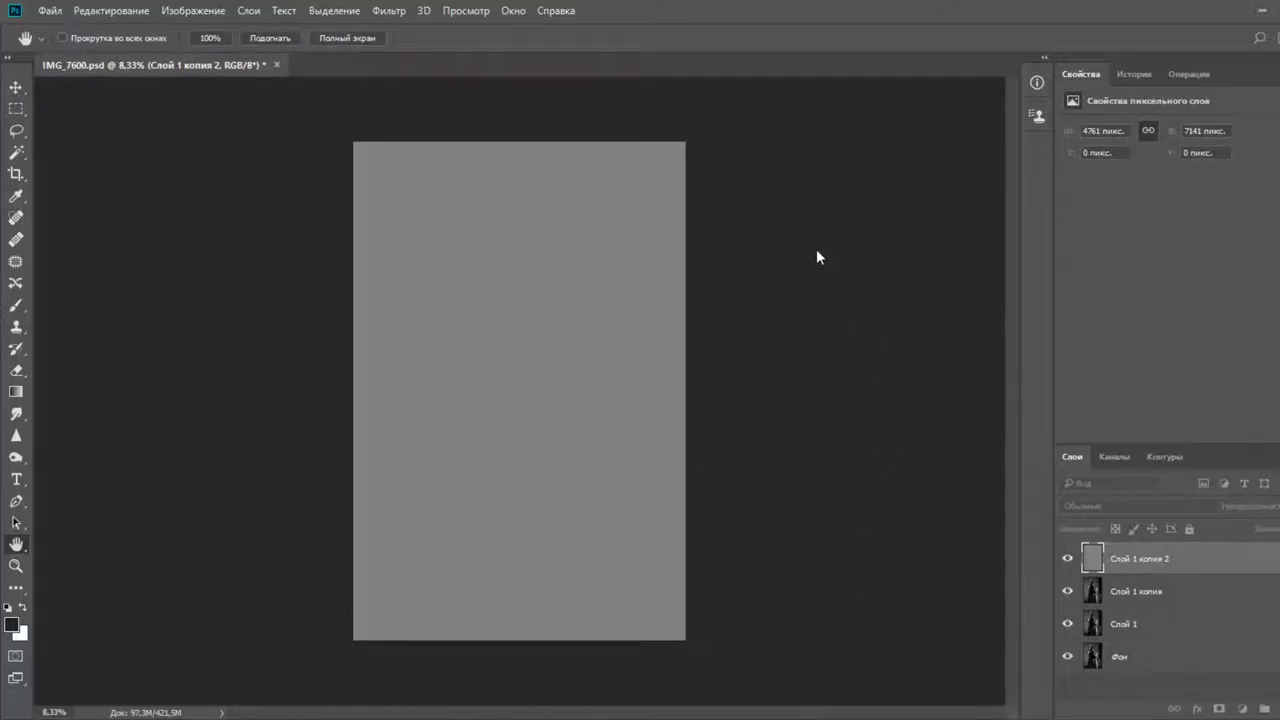
key(m)
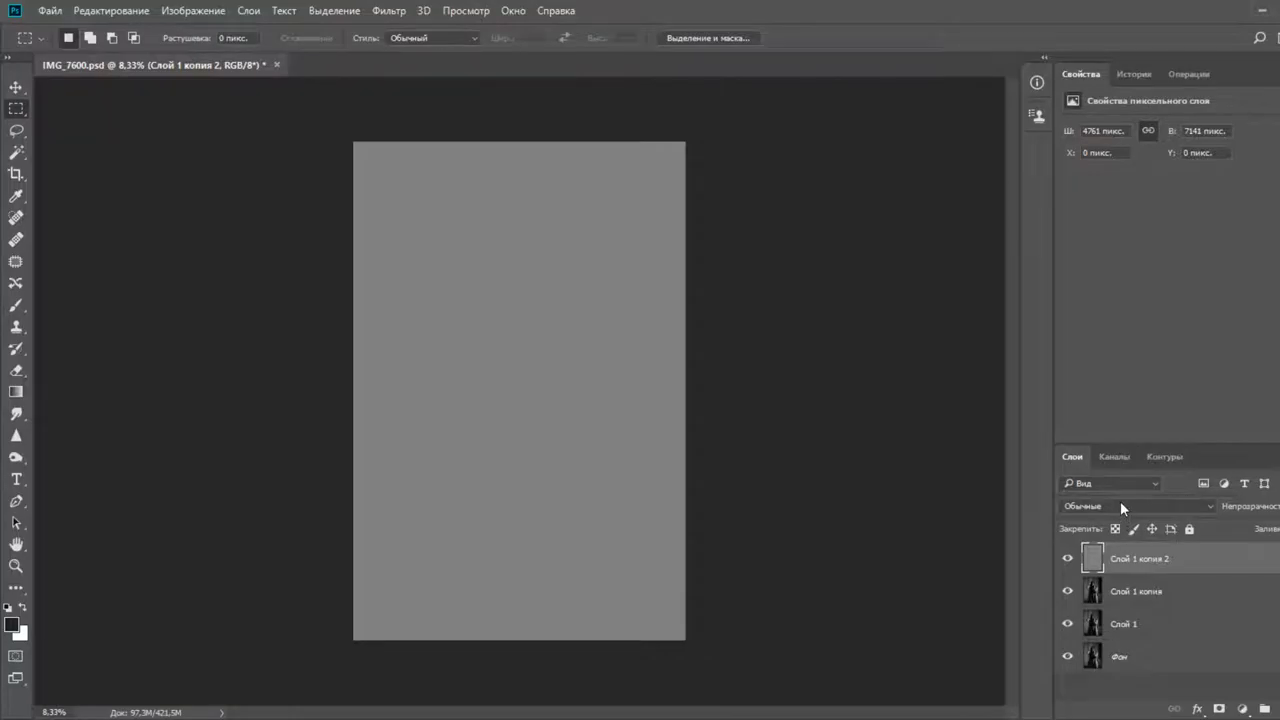
key(shift+alt+j)
Smooth the tones of the lit lower coat panel on Слой 1 копия with the Mixer Brush
click(1094, 588)
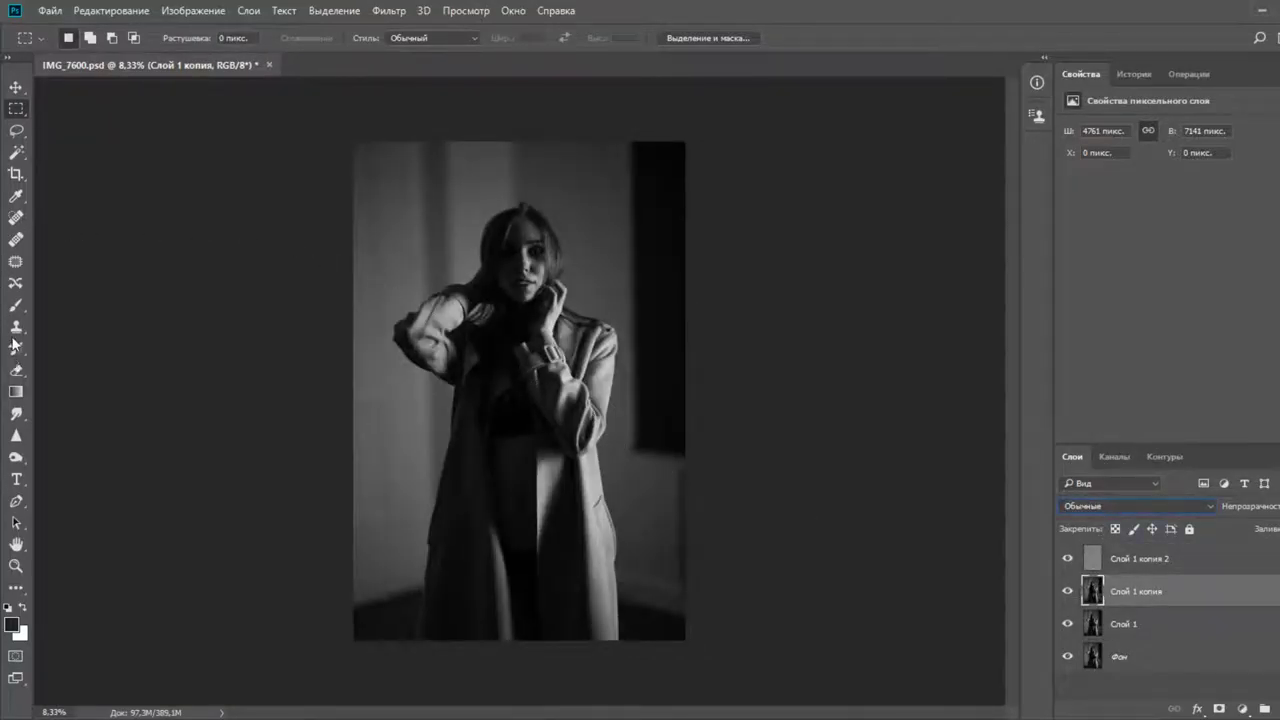
click(16, 587)
scroll(680, 545, up, 5)
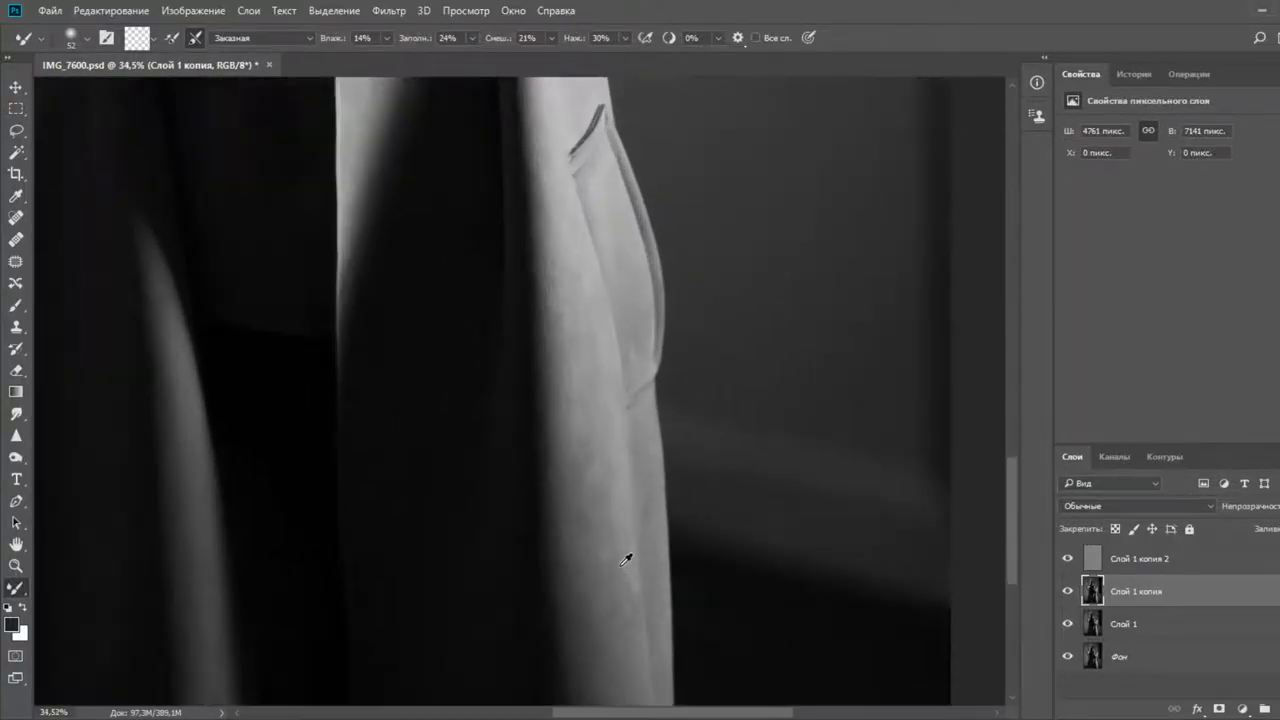
scroll(621, 565, up, 1)
drag(602, 560, 649, 556)
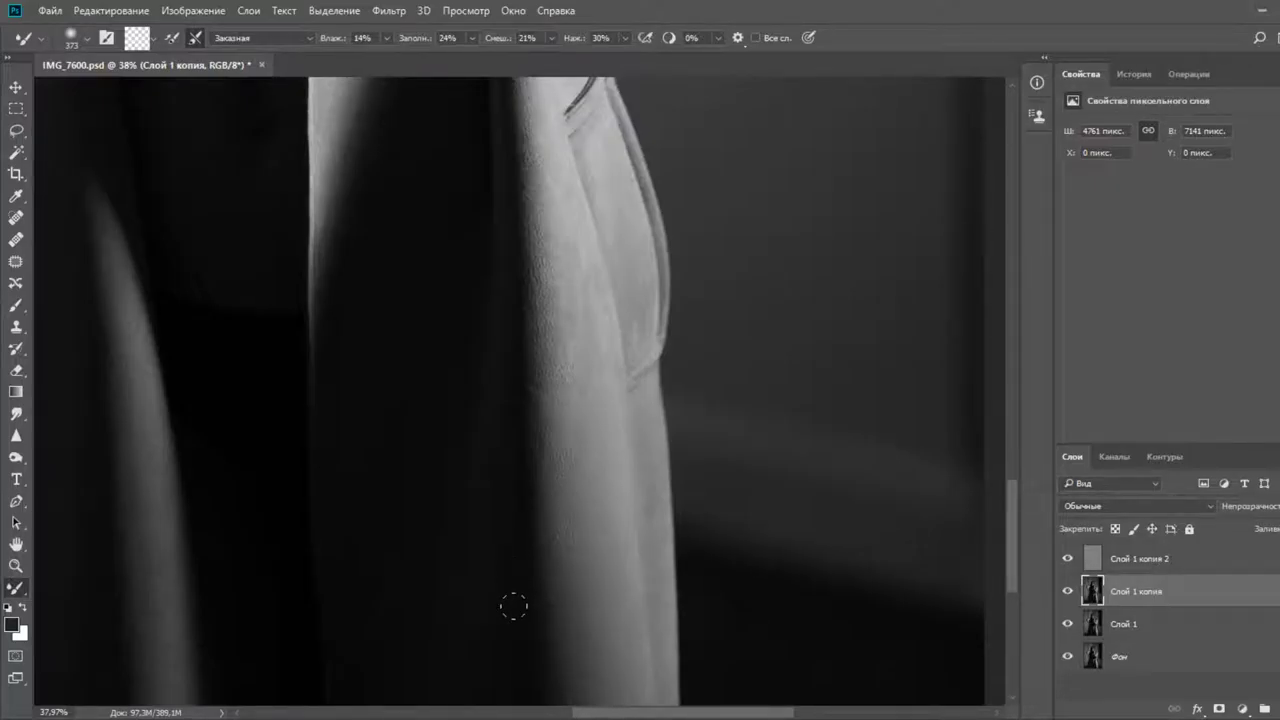
scroll(530, 560, down, 3)
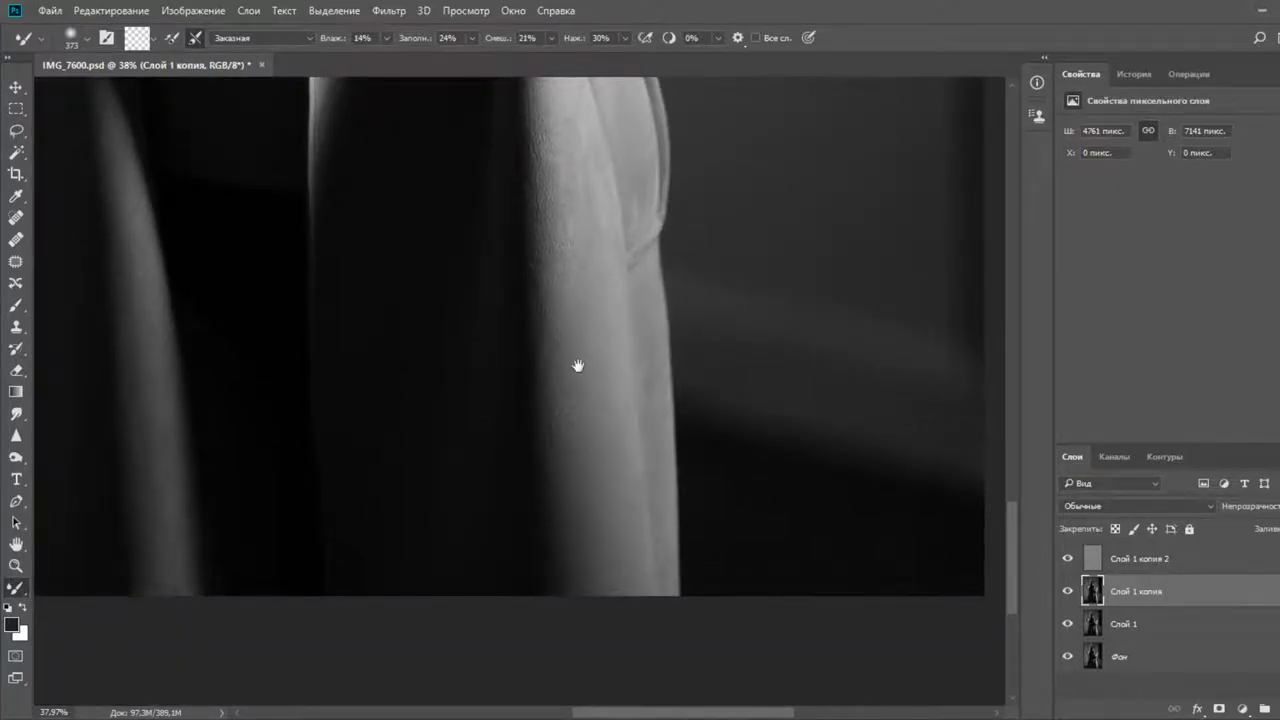
drag(577, 366, 577, 551)
Smooth the upper coat panels and the sleeve below the buckled cuff with the Mixer Brush on Слой 1 копия
scroll(325, 283, up, 8)
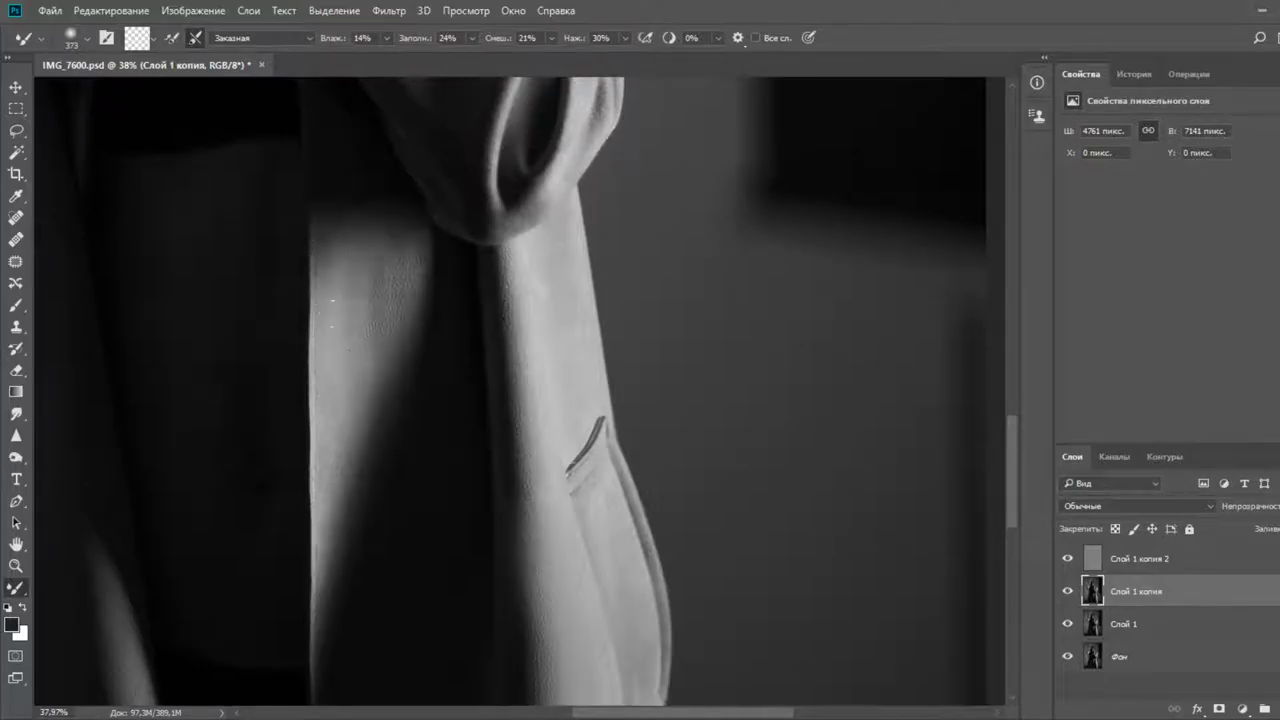
drag(310, 376, 310, 518)
mouse_move(430, 437)
mouse_down()
mouse_move(471, 460)
mouse_move(491, 517)
mouse_move(634, 343)
mouse_move(610, 380)
mouse_move(714, 363)
mouse_move(714, 386)
mouse_move(586, 377)
mouse_up()
mouse_move(841, 301)
mouse_down()
mouse_move(752, 400)
mouse_move(736, 384)
mouse_up()
scroll(765, 351, up, 3)
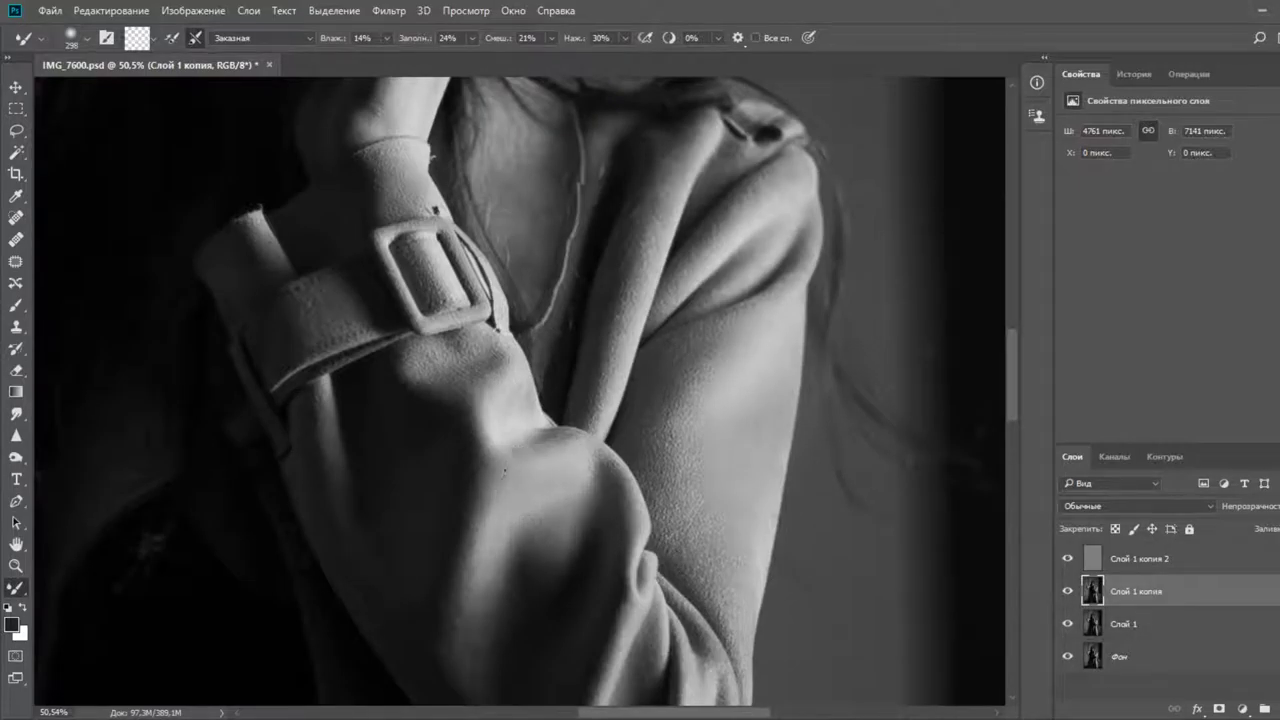
drag(404, 312, 570, 540)
Clone over the stray hair marks in the middle of the forehead on Слой 1 копия with the Clone Stamp
drag(517, 306, 503, 434)
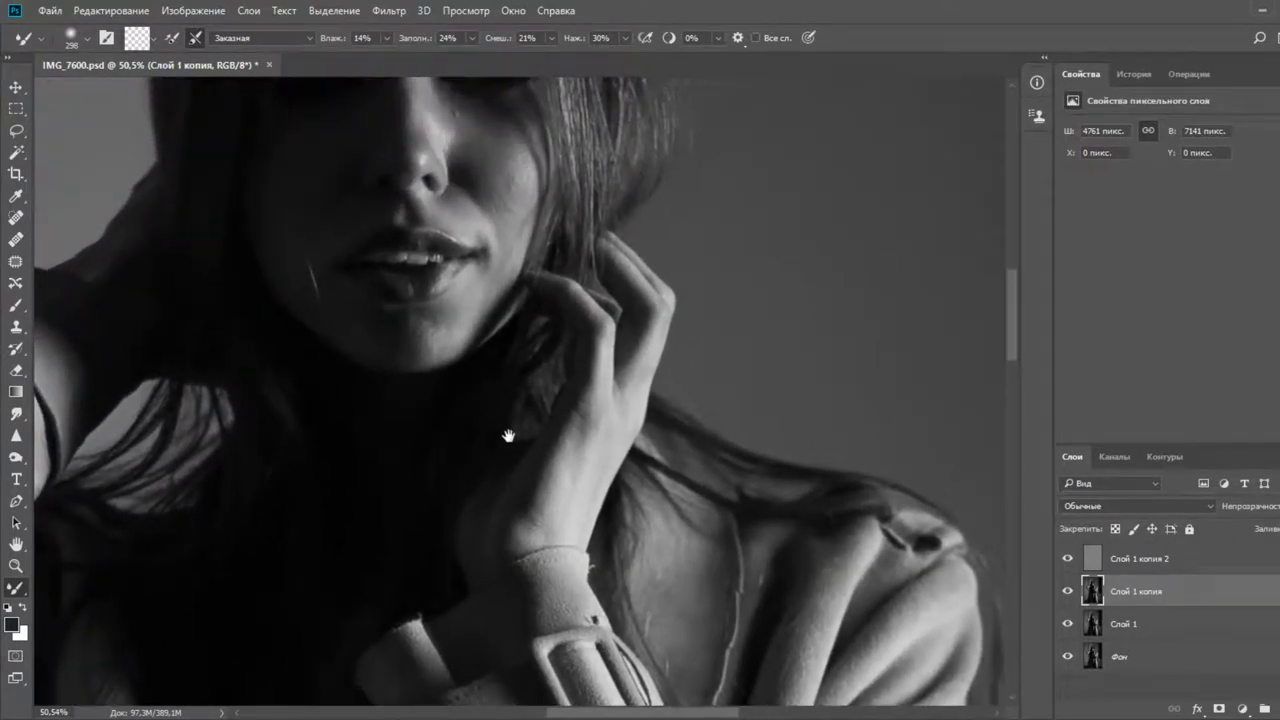
drag(465, 306, 485, 480)
drag(514, 353, 506, 417)
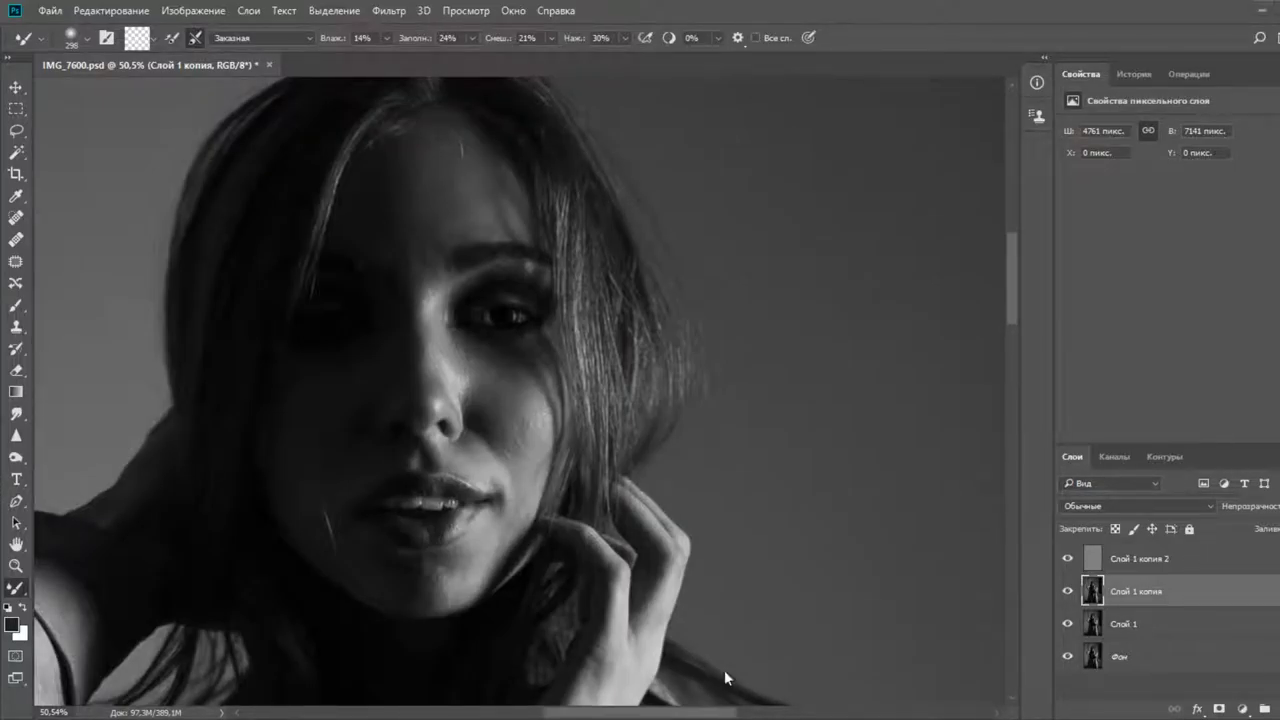
drag(535, 413, 514, 412)
scroll(445, 121, up, 4)
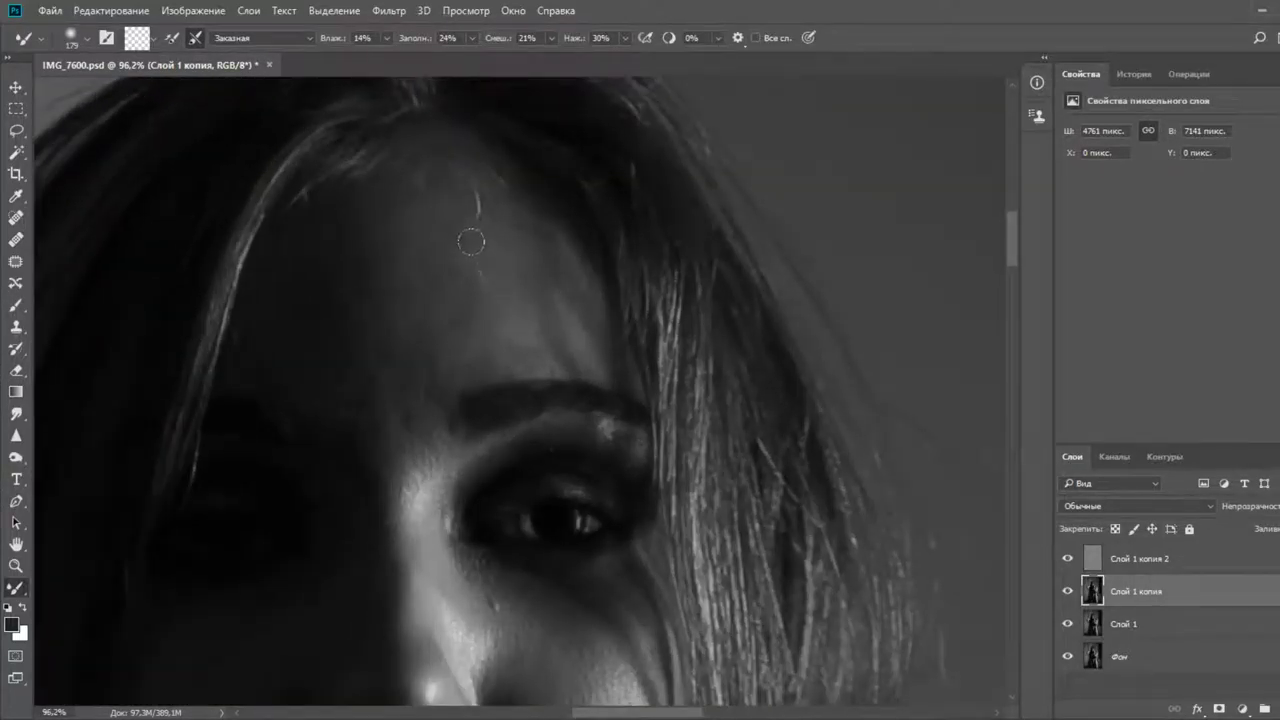
key(s)
scroll(490, 275, up, 1)
scroll(490, 275, up, 1)
drag(511, 301, 477, 269)
alt+click(523, 295)
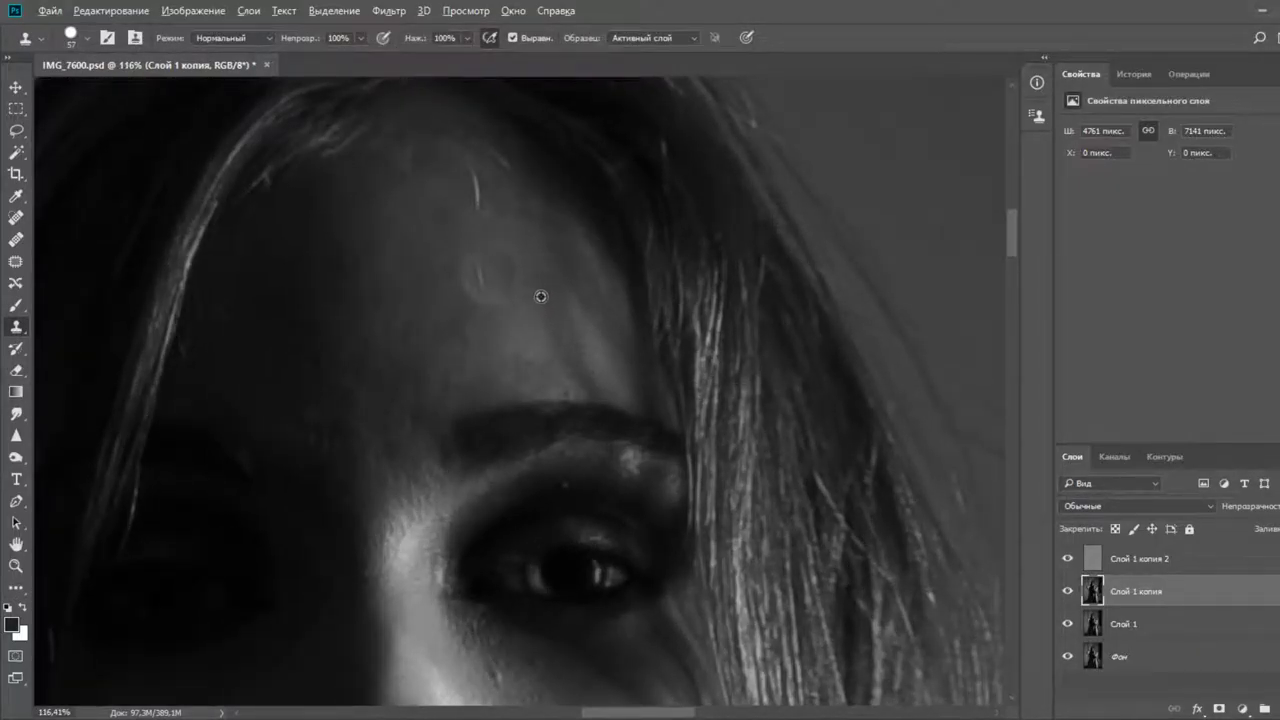
Clone out the bright stray hair on the upper forehead on the texture layer Слой 1 копия 2
click(1150, 555)
alt+click(488, 236)
drag(463, 188, 459, 184)
alt+click(461, 238)
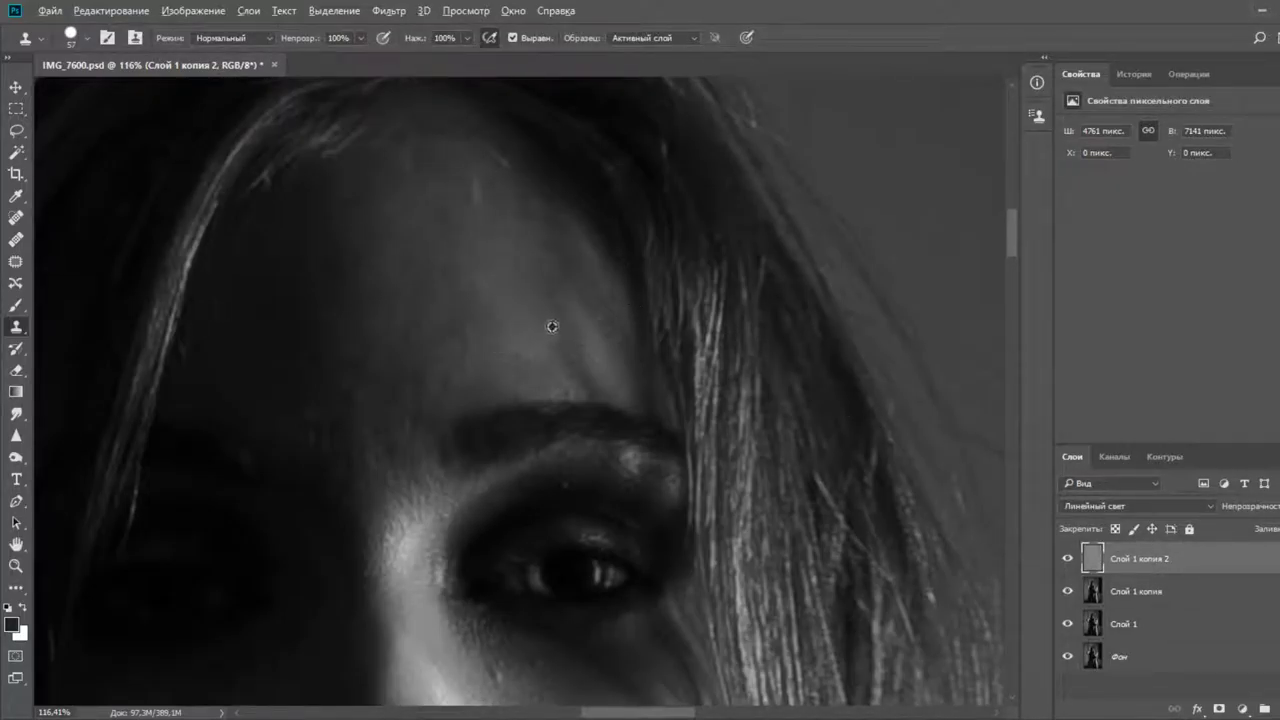
Even out the forehead's light and shadow transitions on Слой 1 копия with the Mixer Brush
click(1092, 590)
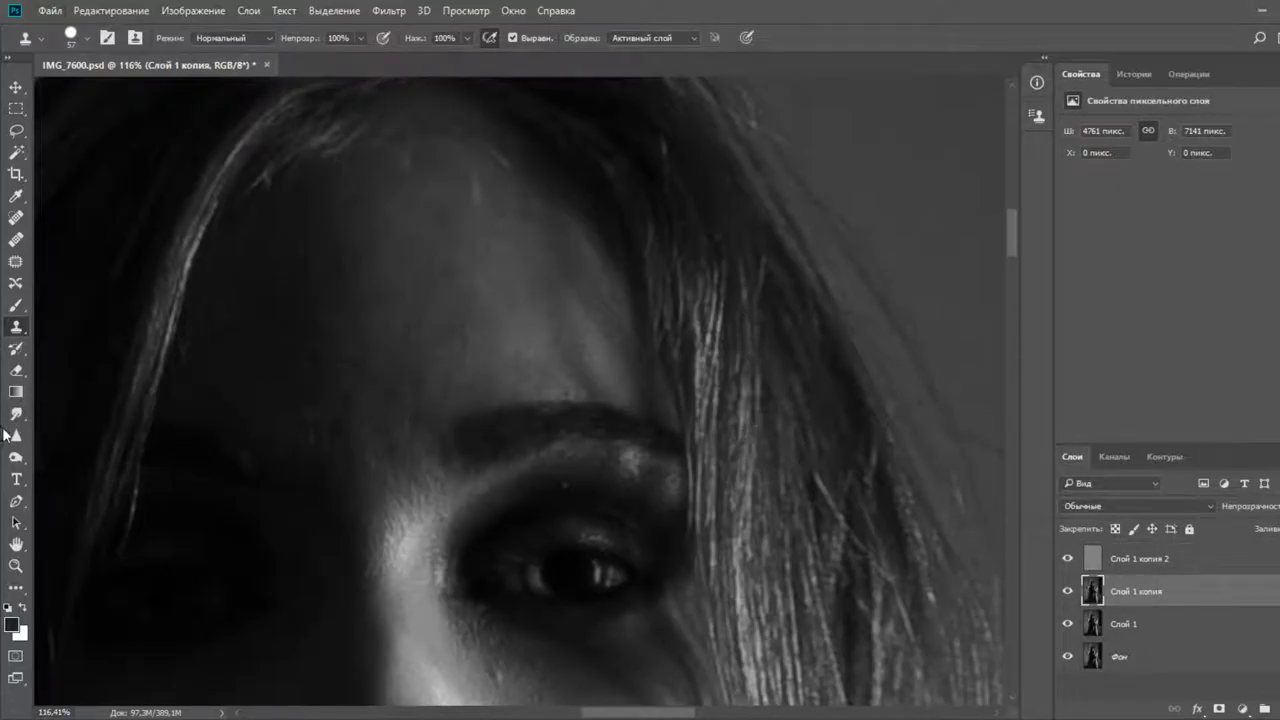
click(16, 588)
drag(589, 288, 538, 274)
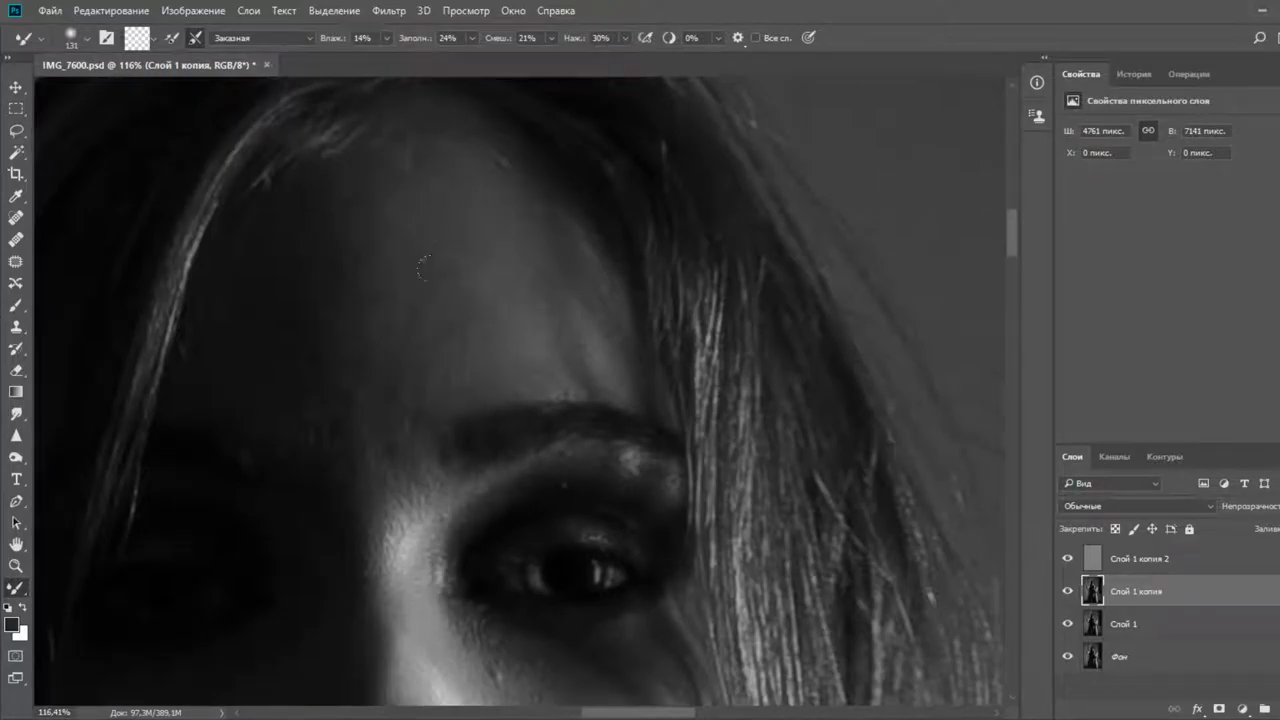
Remove the small blemishes beside the corner of the mouth on Слой 1 копия 2 with the Clone Stamp
drag(419, 596, 414, 338)
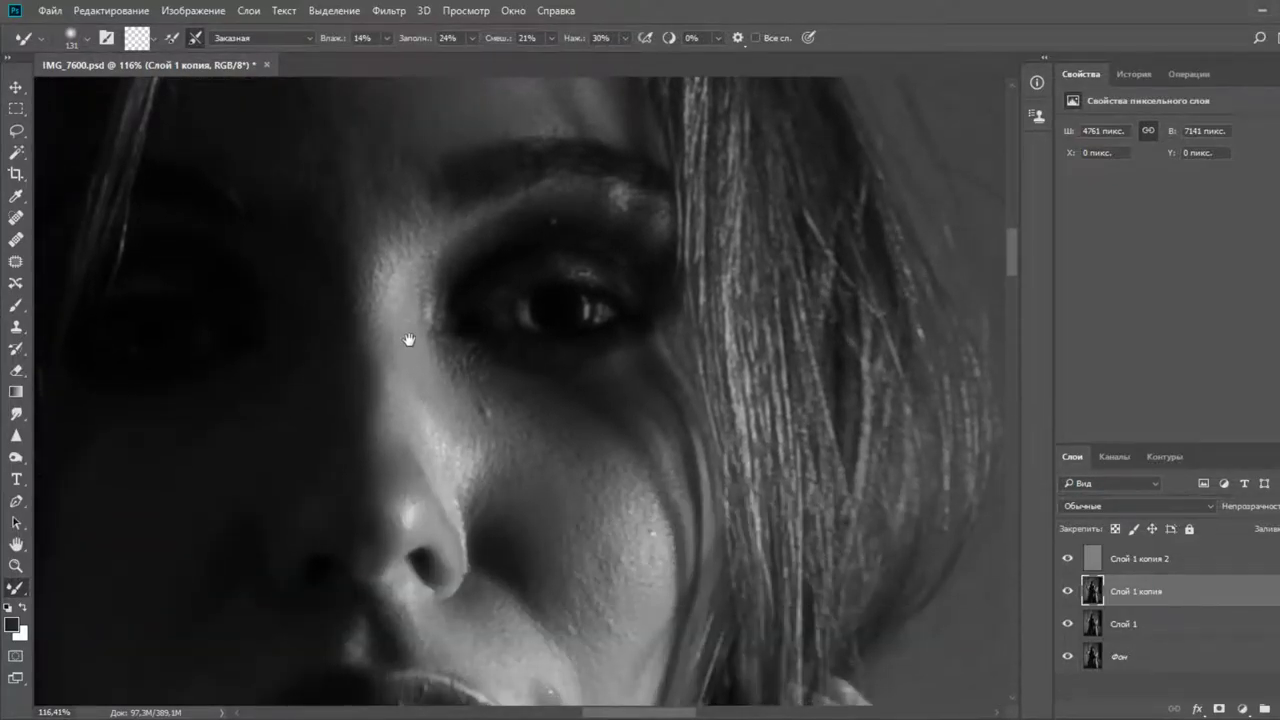
click(1090, 556)
click(16, 327)
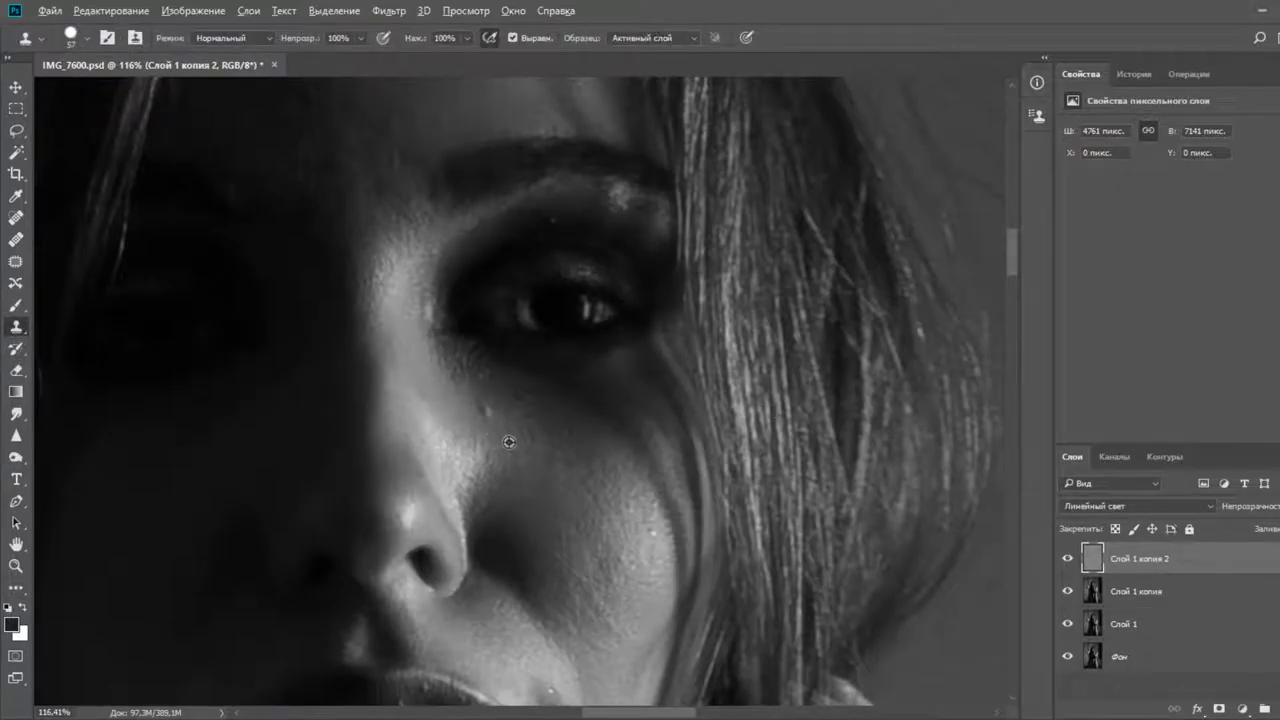
drag(571, 534, 533, 315)
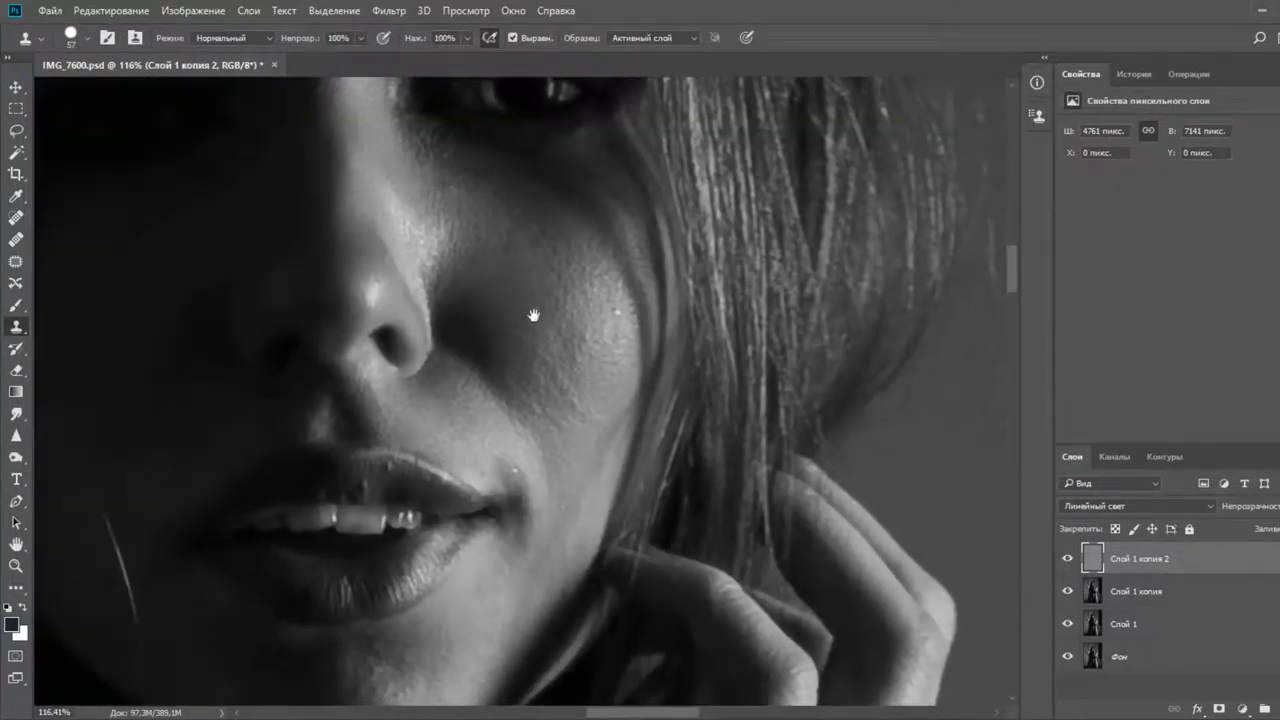
alt+click(491, 440)
click(512, 465)
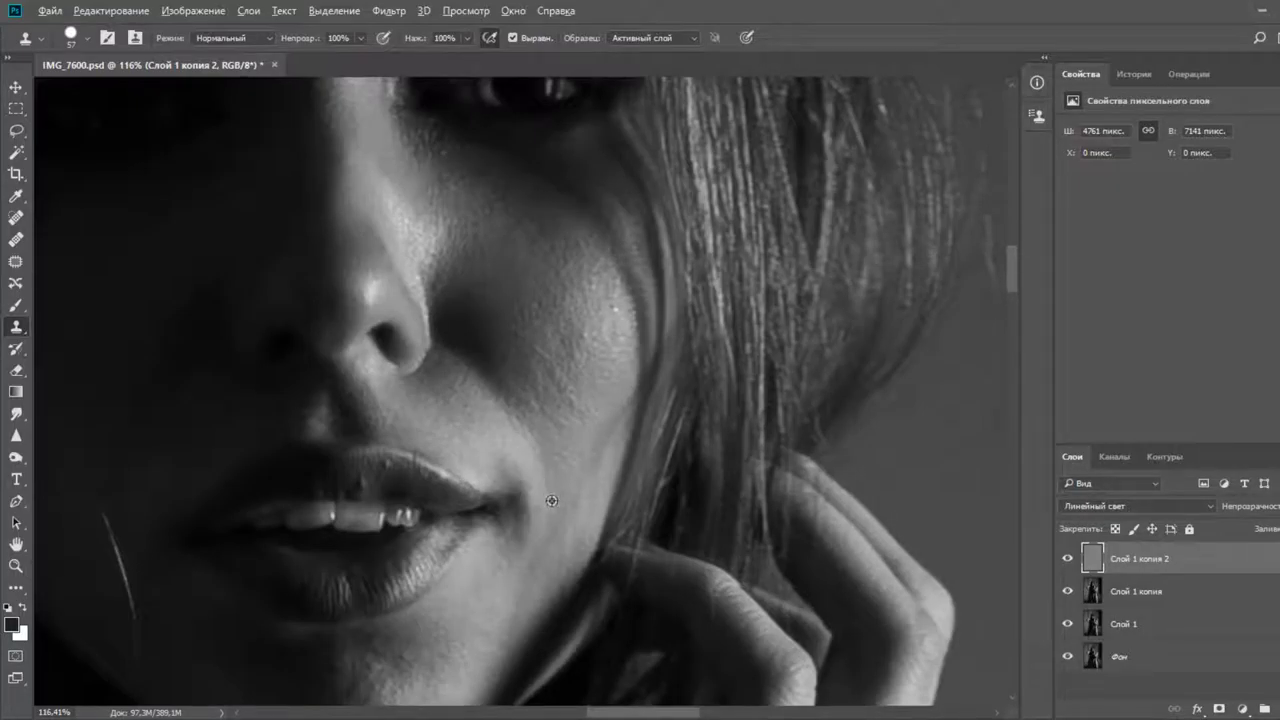
alt+click(524, 570)
click(533, 520)
Smooth the tonal transitions on the lit cheek and beside the nose on Слой 1 копия with the Mixer Brush
click(1095, 595)
click(16, 589)
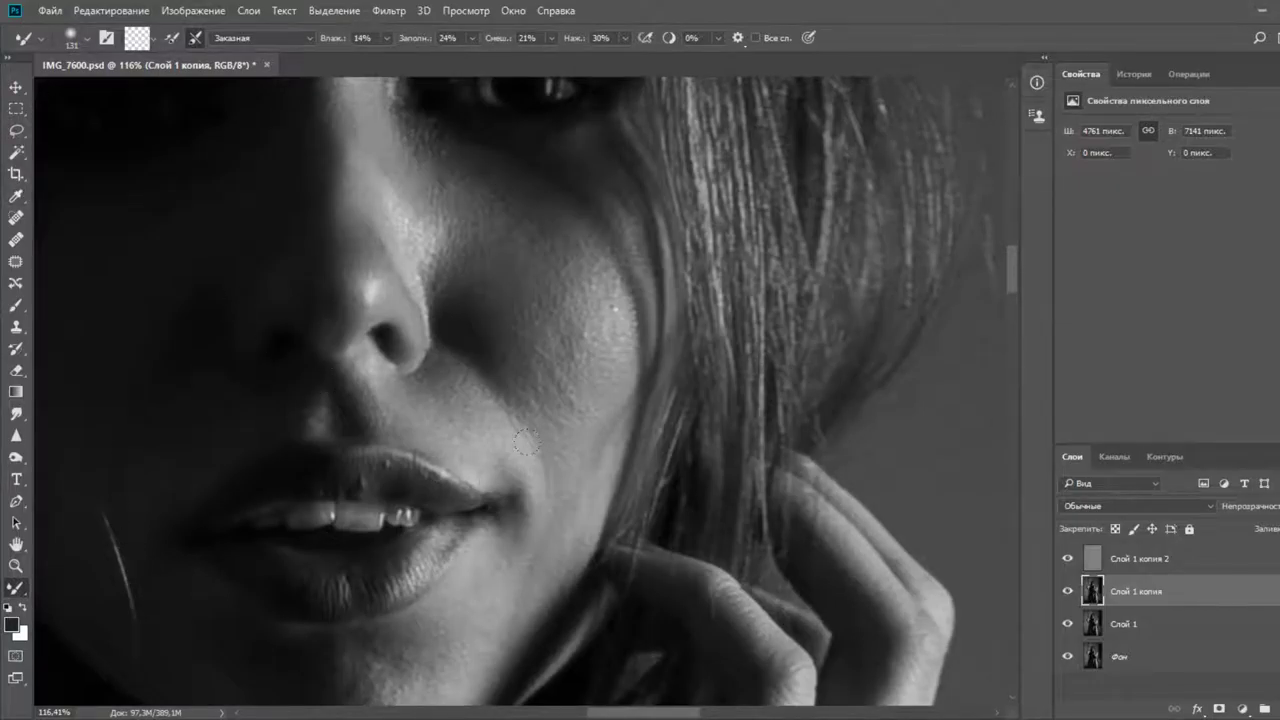
drag(631, 345, 610, 344)
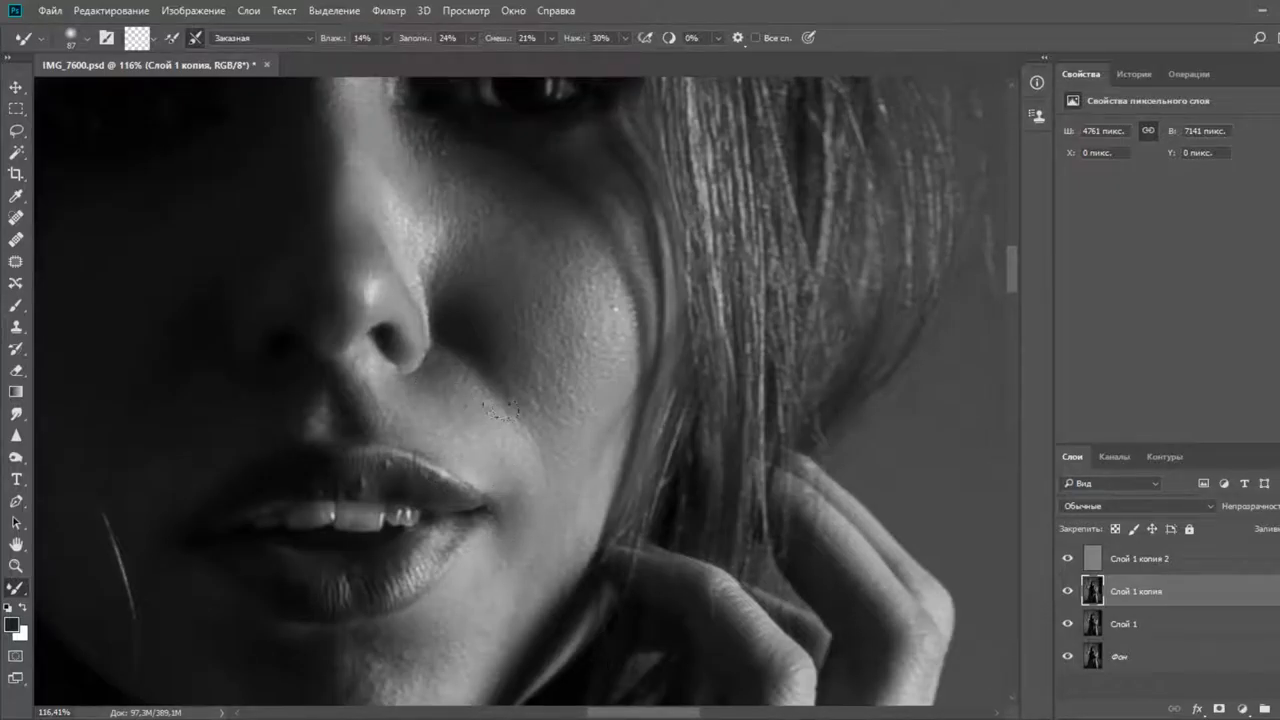
drag(511, 425, 545, 422)
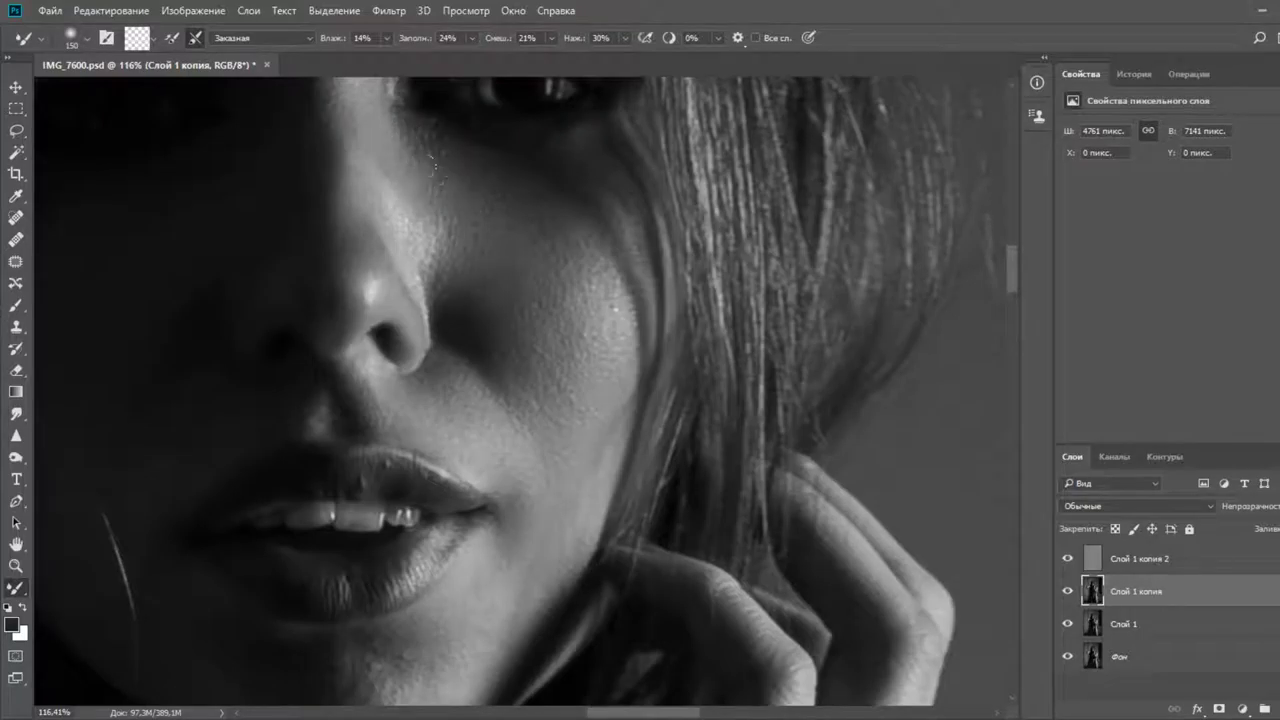
mouse_move(433, 191)
mouse_down()
mouse_move(469, 304)
mouse_move(438, 292)
mouse_up()
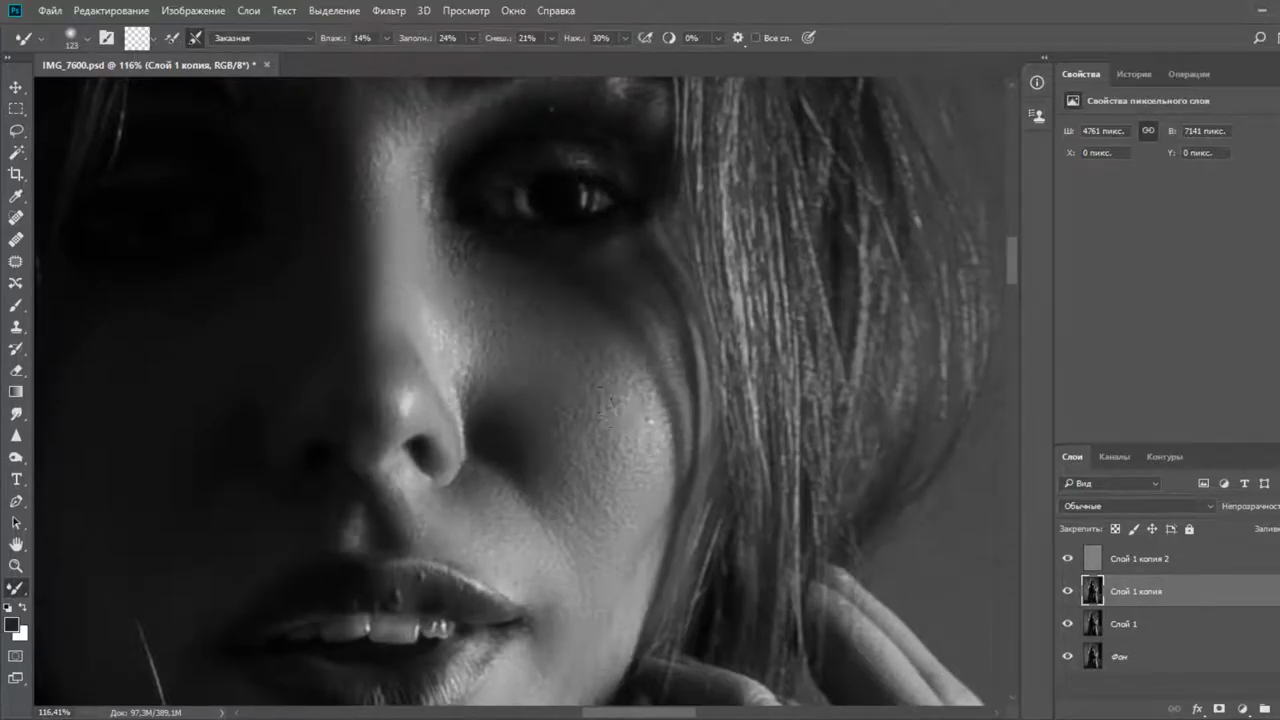
Smooth the tonal transitions on the shaded cheek on Слой 1 копия with the Mixer Brush
scroll(580, 390, down, 5)
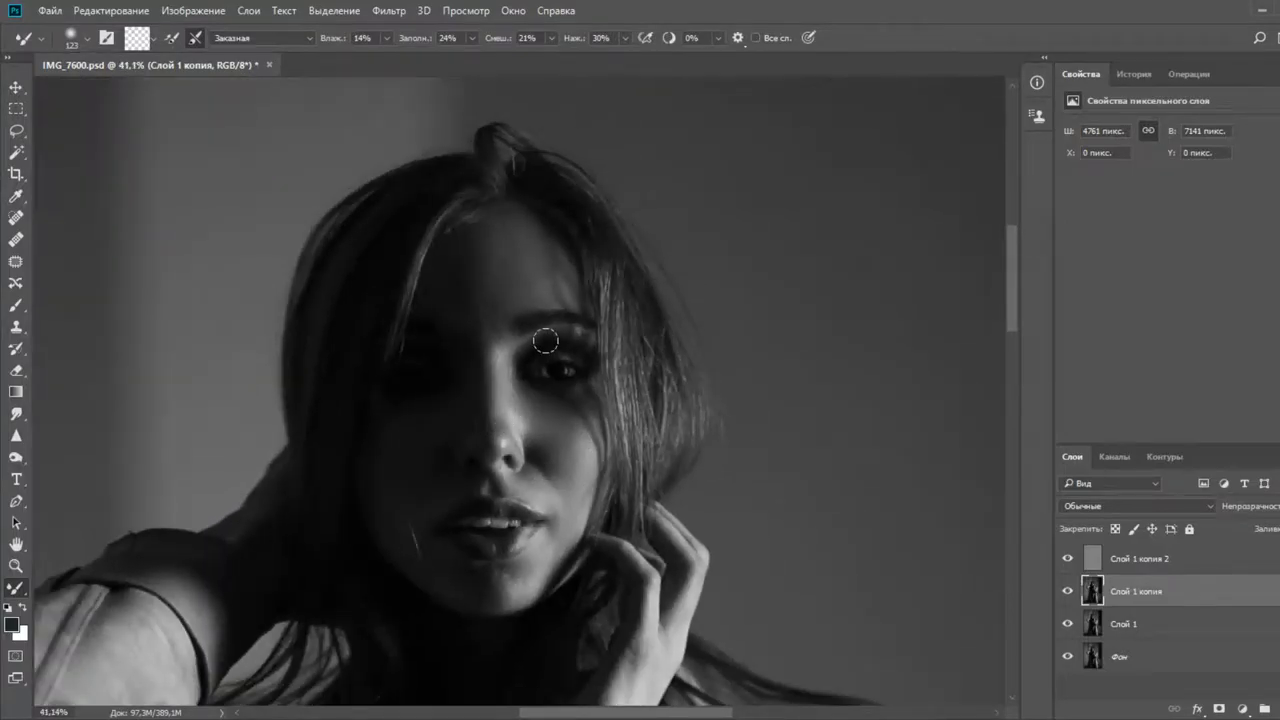
scroll(545, 338, down, 1)
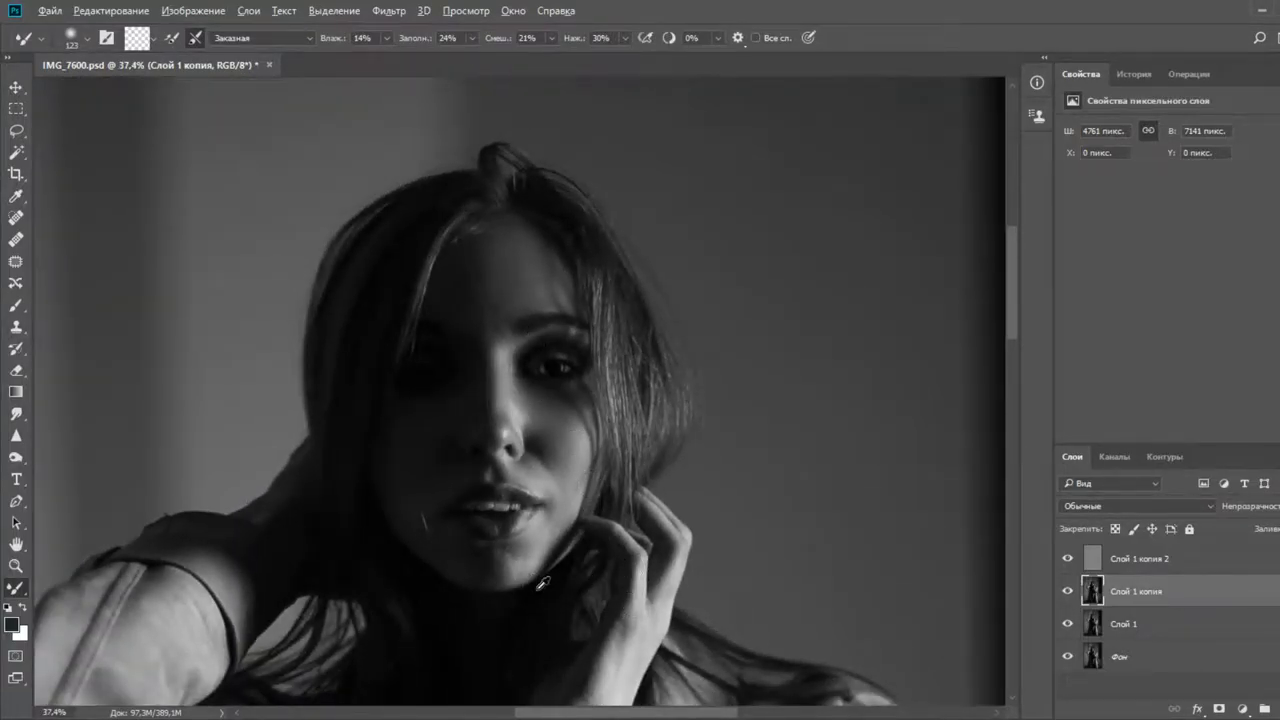
scroll(541, 583, up, 5)
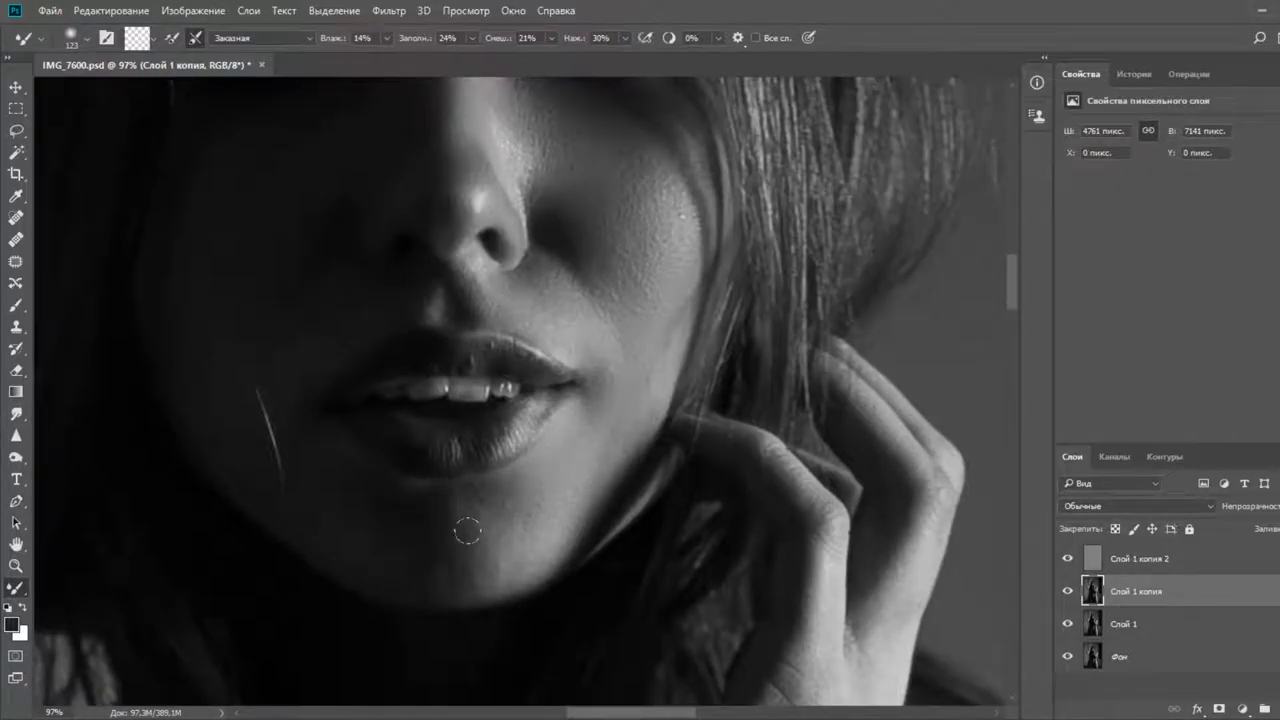
drag(457, 381, 518, 568)
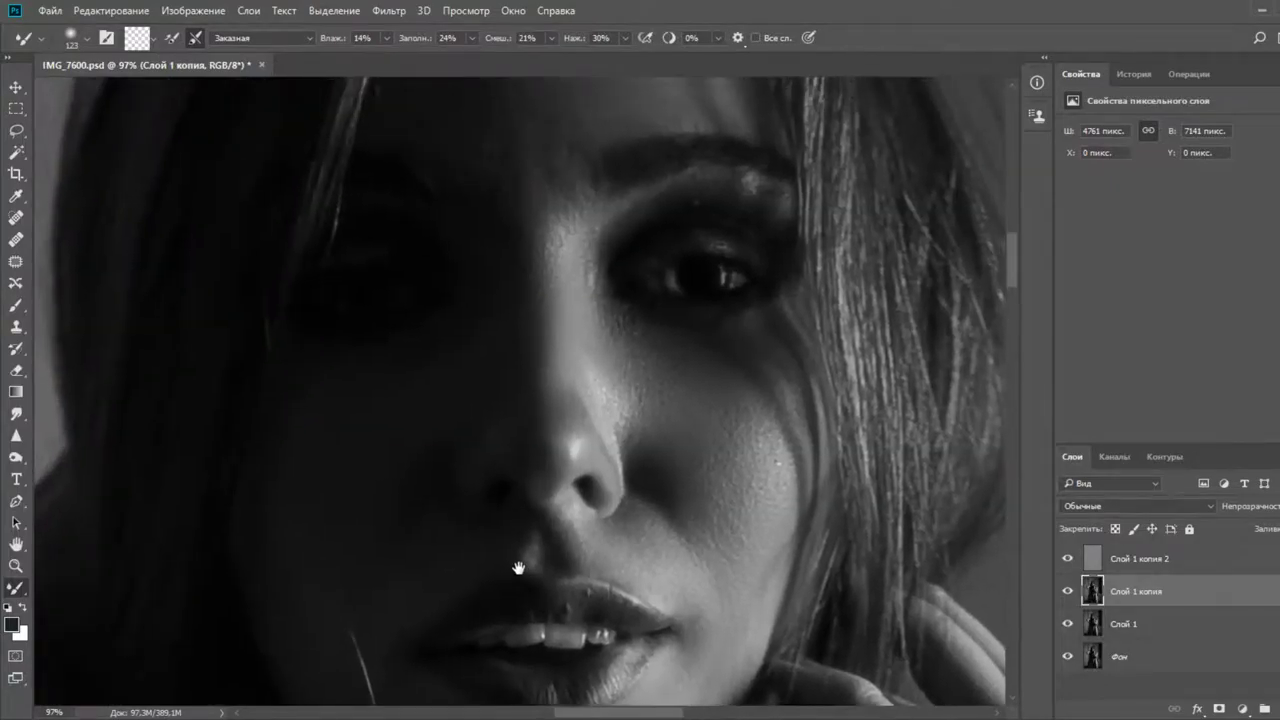
drag(424, 564, 442, 561)
scroll(555, 472, down, 8)
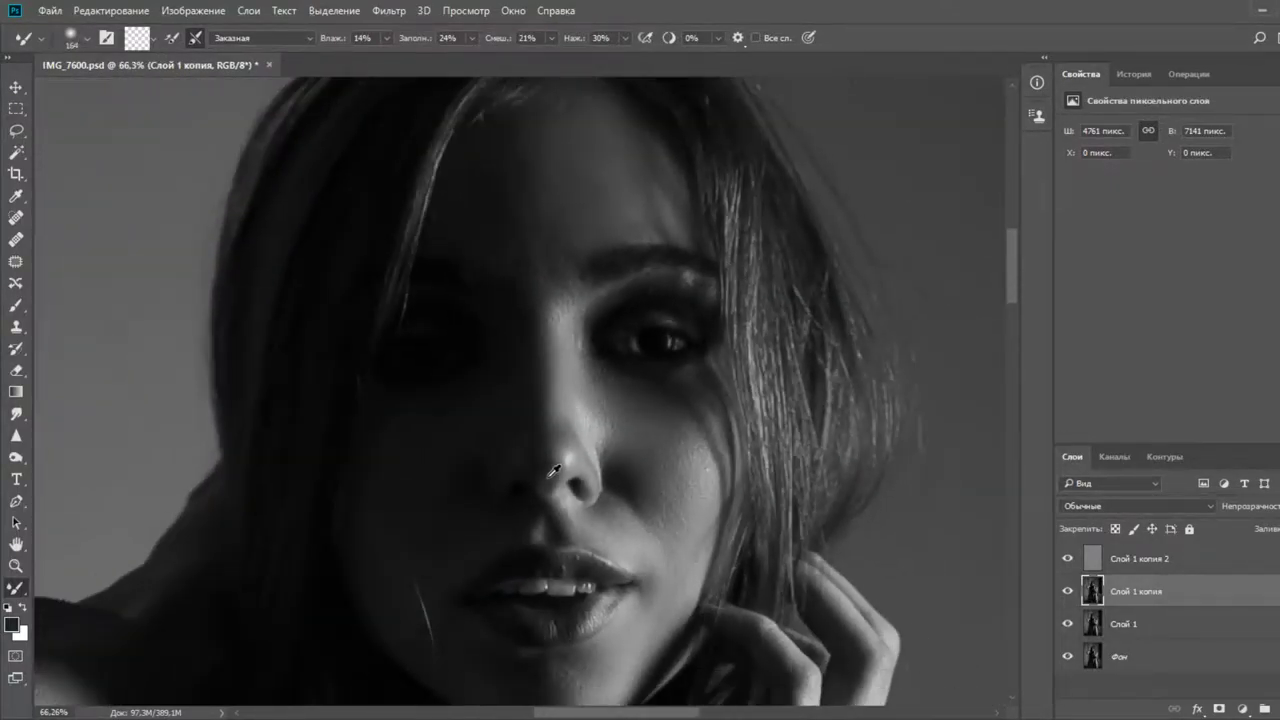
Blend the tones on the shaded side of the forehead on Слой 1 копия with a larger Mixer Brush
scroll(553, 216, up, 10)
drag(589, 460, 578, 460)
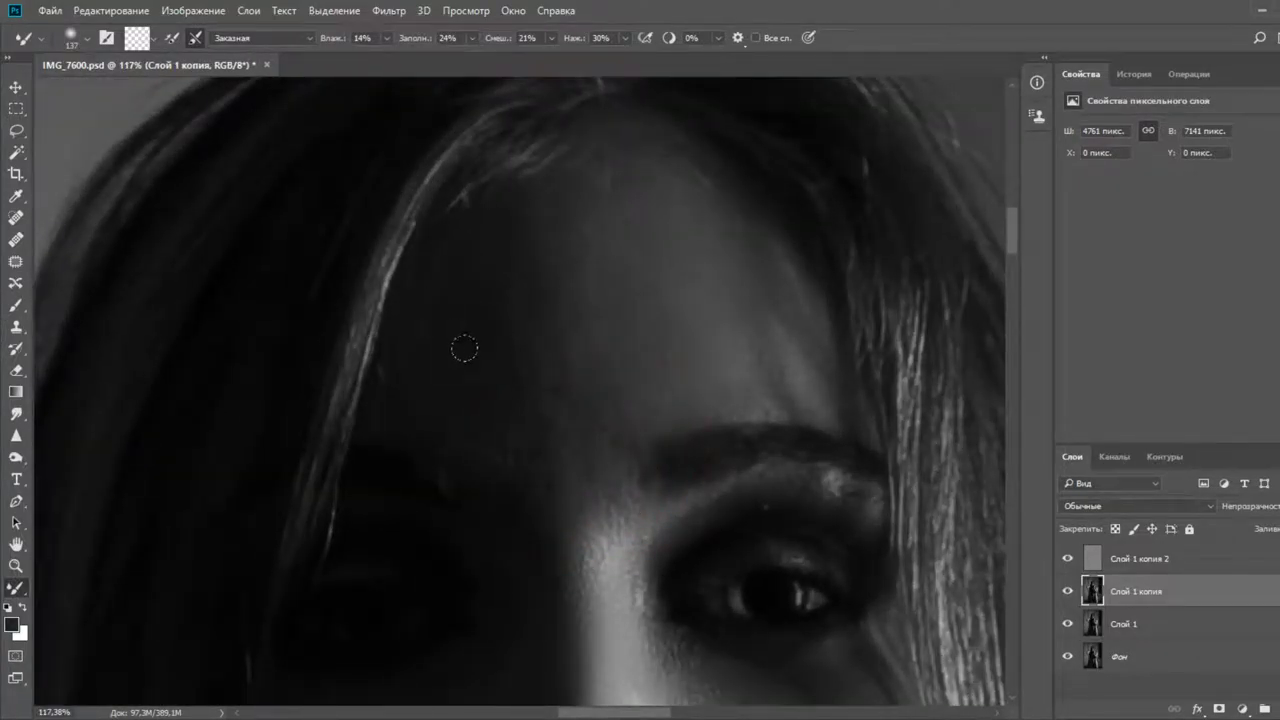
drag(486, 355, 508, 350)
scroll(501, 295, down, 5)
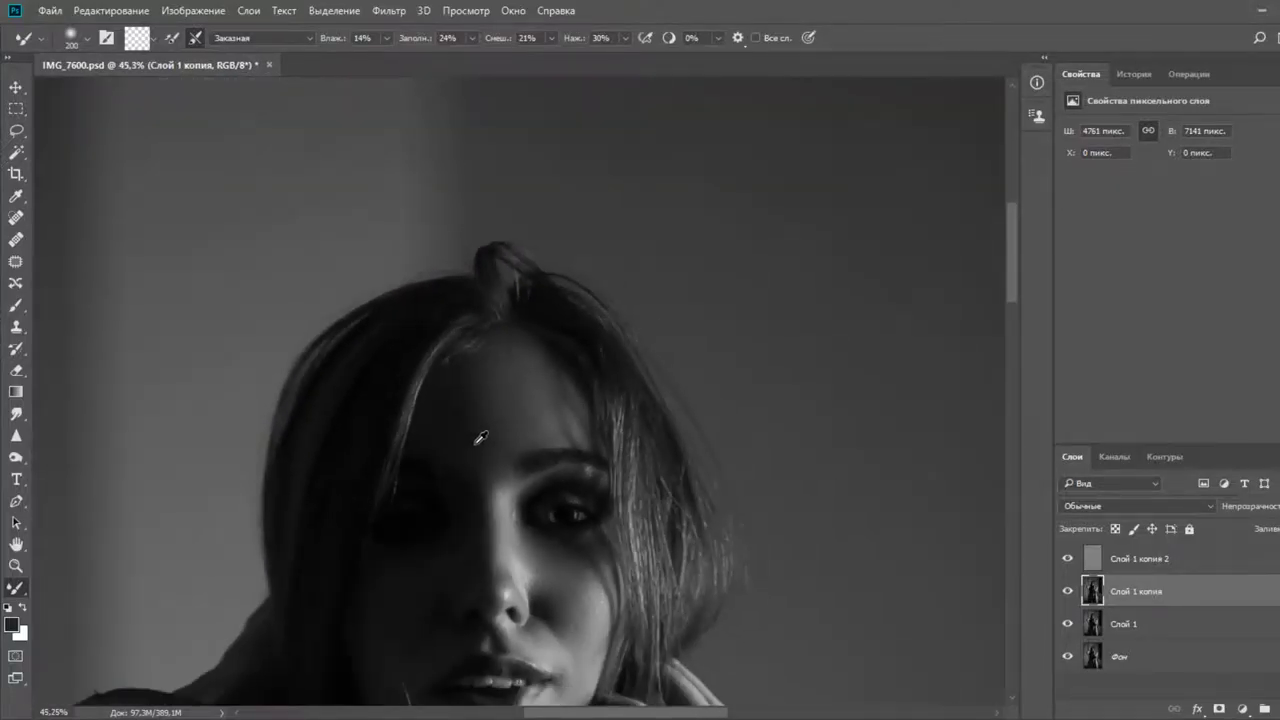
Smooth the light and shadow transitions on the raised arm's coat sleeve on Слой 1 копия with the Mixer Brush at size 230
scroll(532, 425, down, 4)
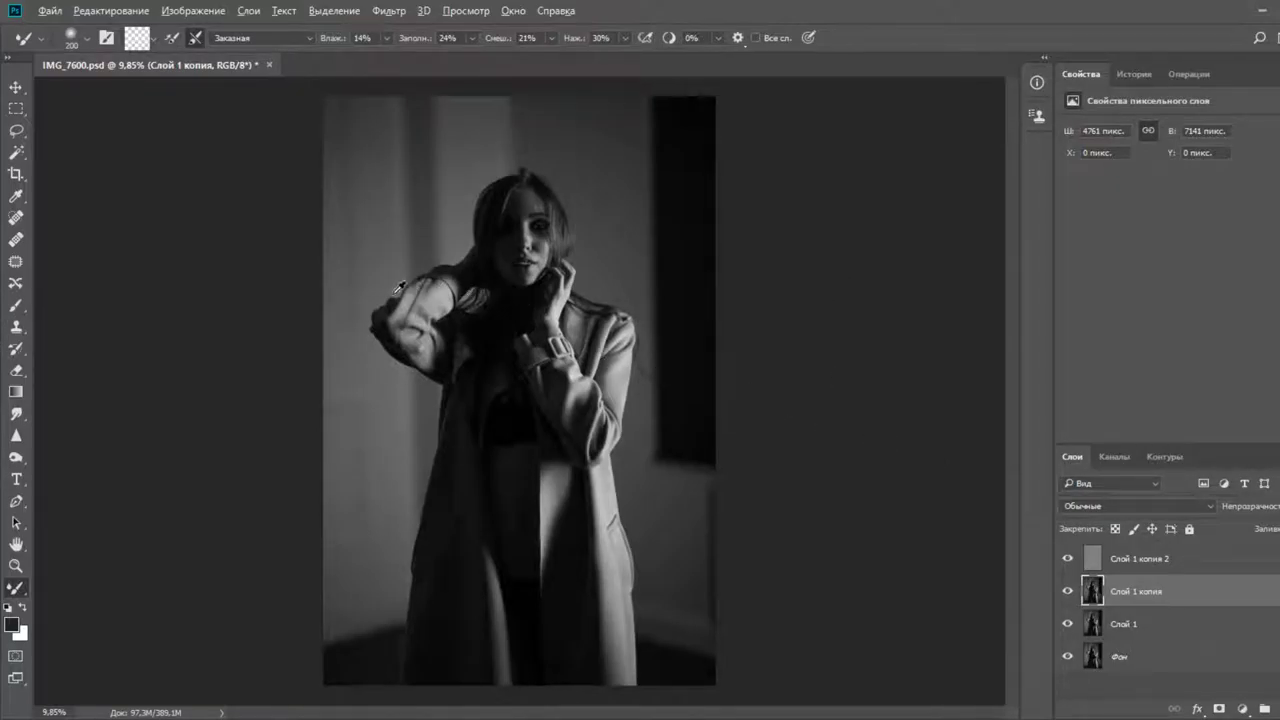
scroll(400, 288, up, 17)
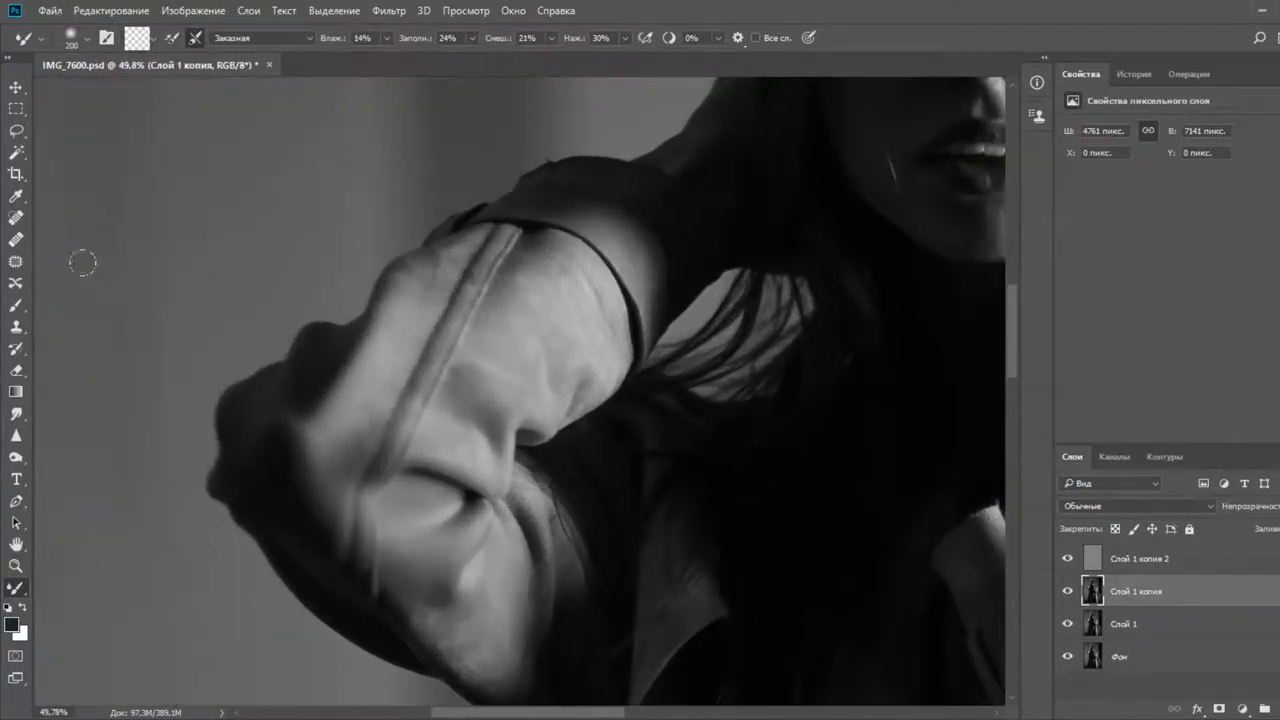
scroll(540, 305, up, 2)
drag(541, 325, 552, 325)
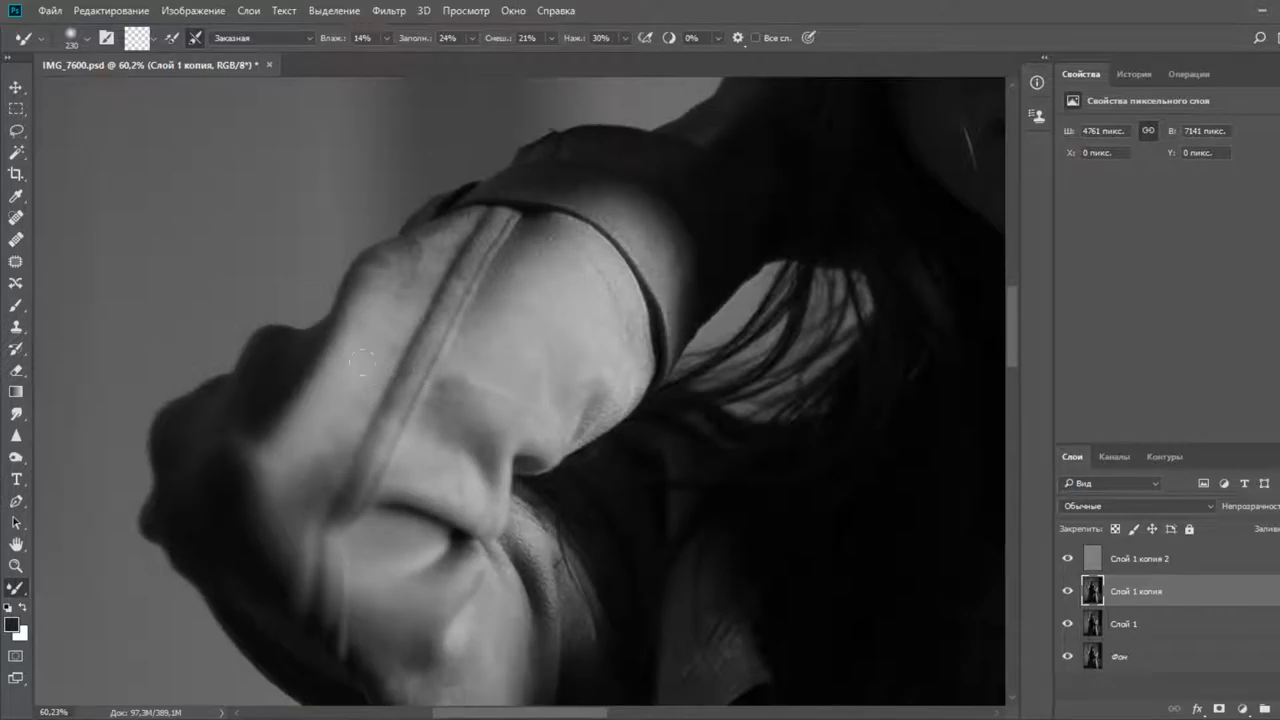
drag(412, 334, 390, 400)
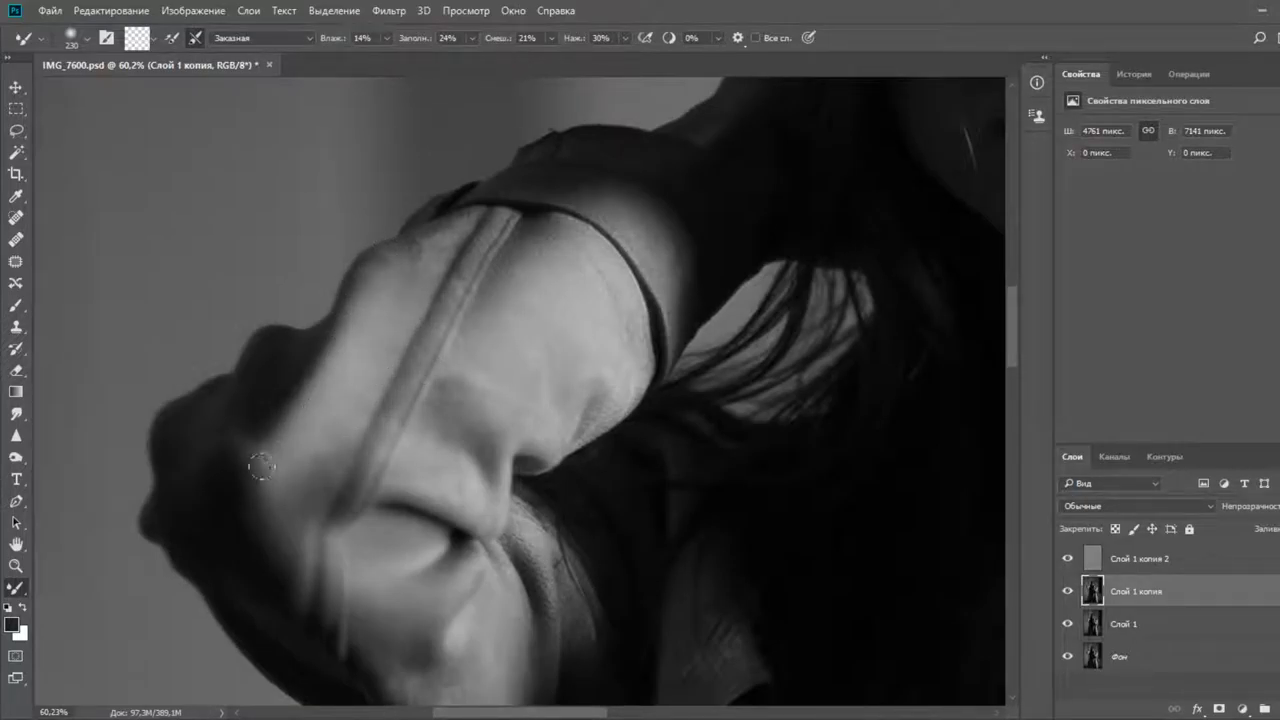
drag(463, 613, 483, 486)
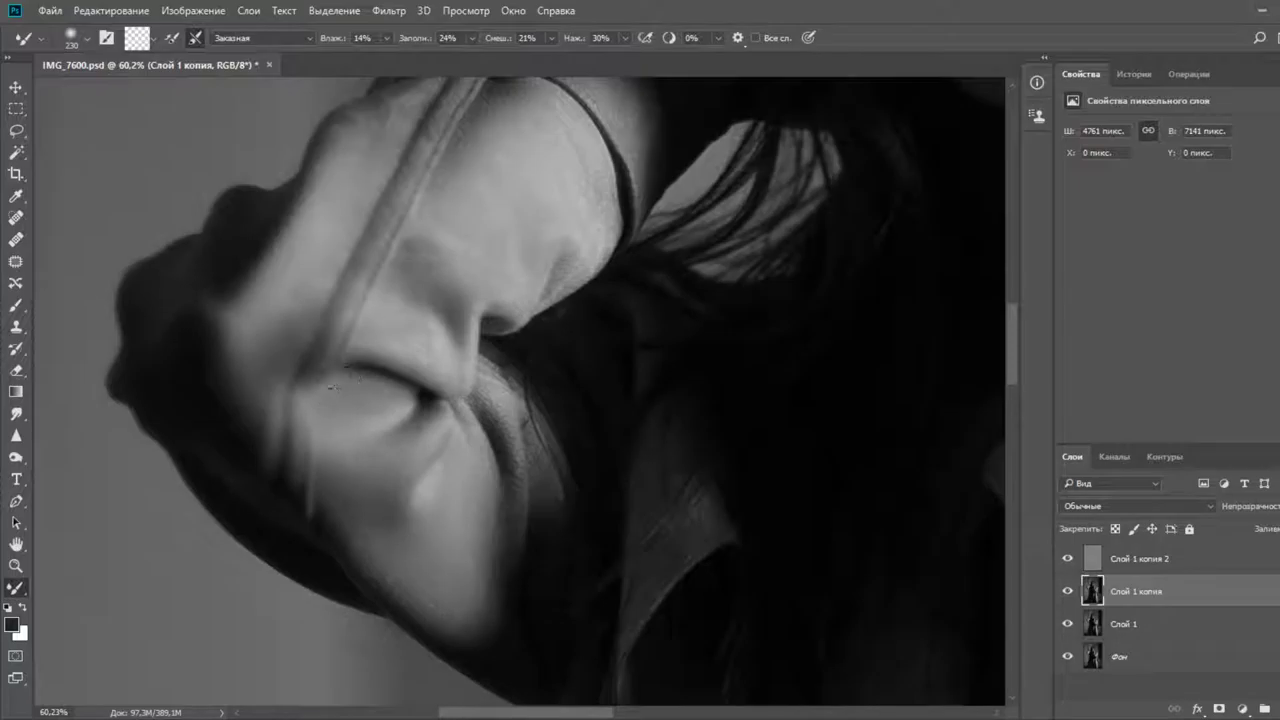
Clone out the bright stray hair on the shaded cheek beside the mouth on Слой 1 копия 2 with the Clone Stamp
drag(808, 332, 409, 591)
mouse_move(538, 311)
mouse_down()
mouse_move(534, 377)
mouse_move(434, 457)
mouse_up()
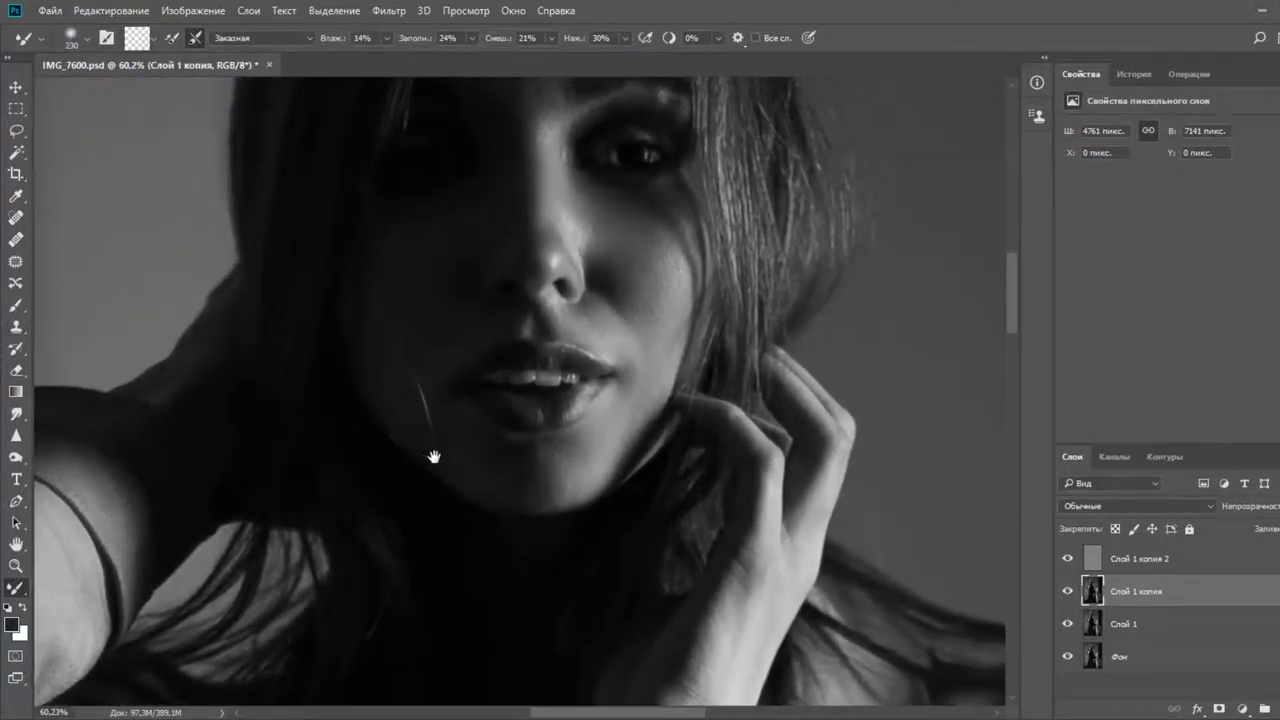
click(1092, 565)
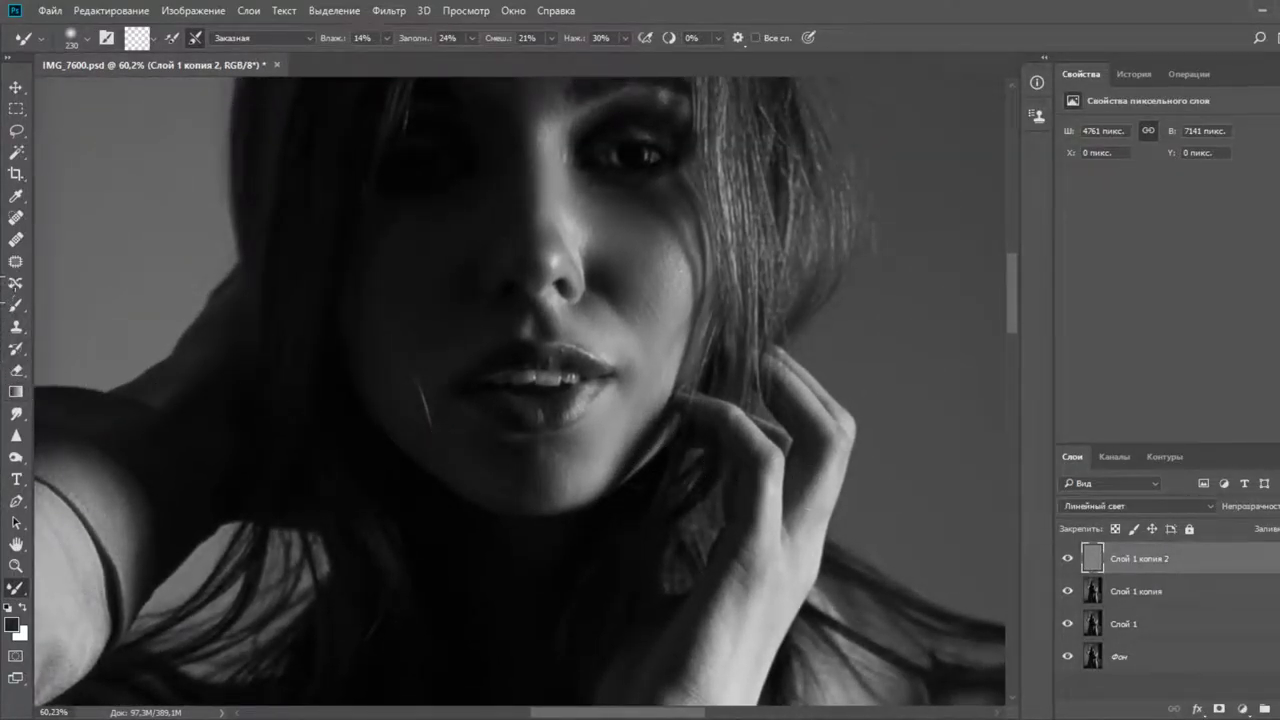
click(16, 328)
drag(404, 402, 445, 429)
alt+right_click(486, 466)
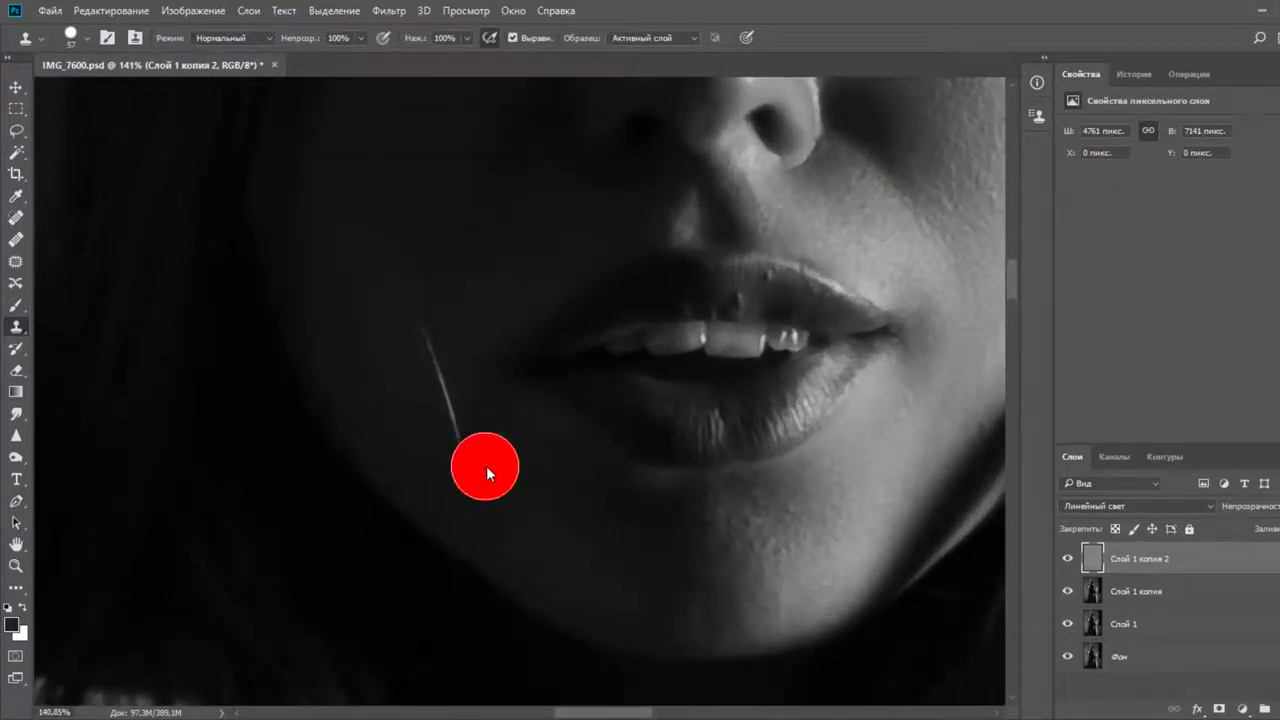
alt+click(504, 509)
click(471, 501)
alt+click(426, 450)
click(455, 439)
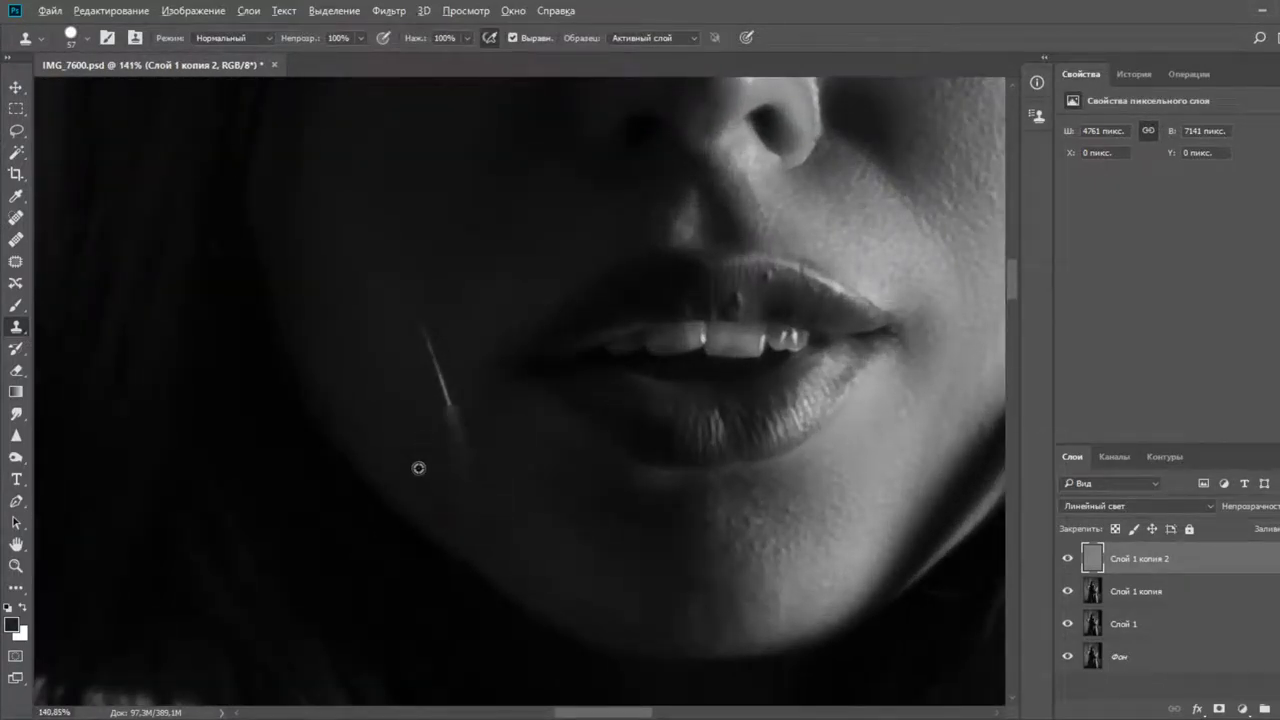
alt+click(408, 424)
click(449, 388)
alt+click(404, 460)
click(446, 483)
alt+click(516, 505)
click(469, 408)
alt+click(362, 380)
click(421, 334)
Blend away the remaining light trace of the hair beside the mouth on Слой 1 копия with the Mixer Brush
click(1094, 592)
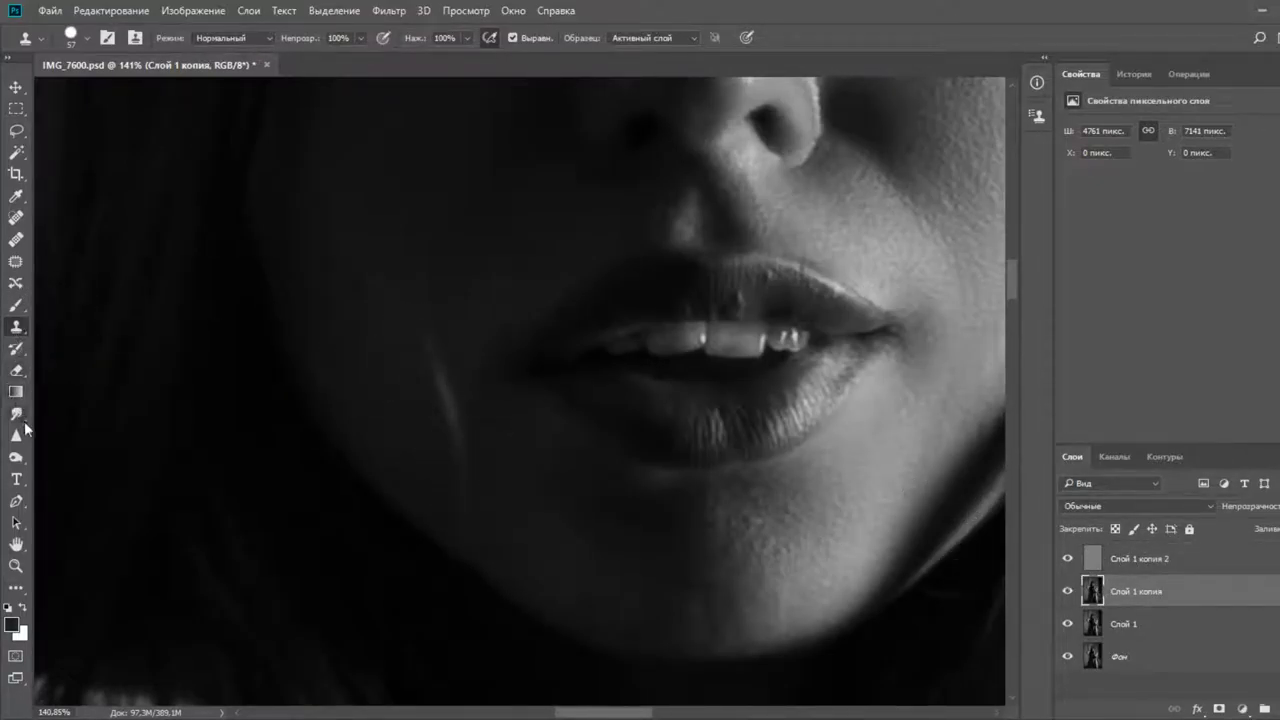
click(16, 588)
drag(389, 442, 310, 441)
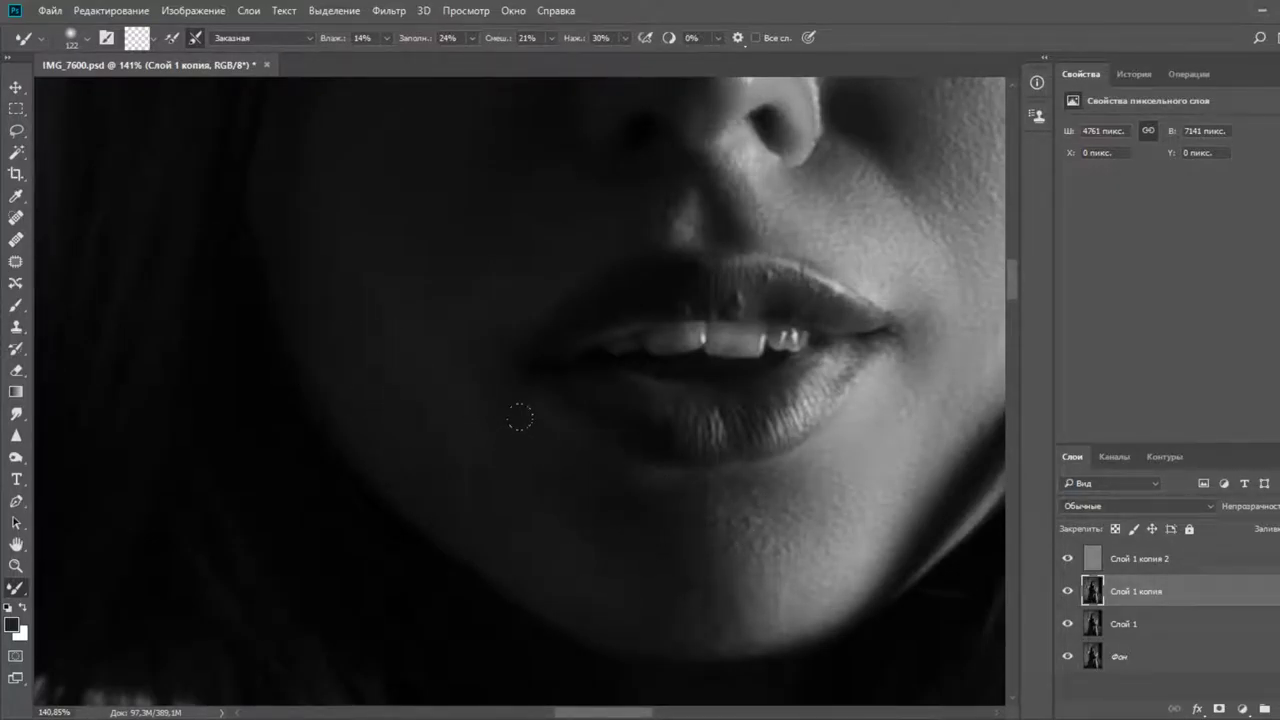
Stamp all visible layers into a new layer above Слой 1 копия 2
scroll(518, 420, down, 8)
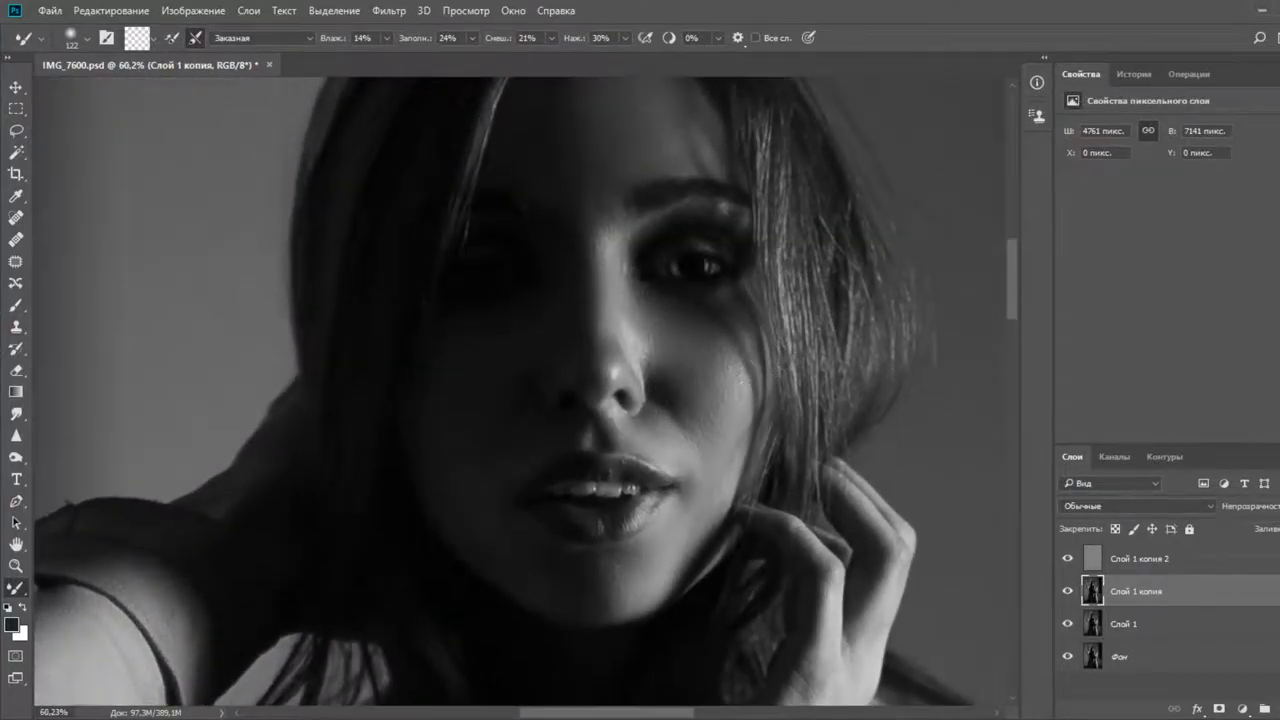
scroll(750, 350, up, 4)
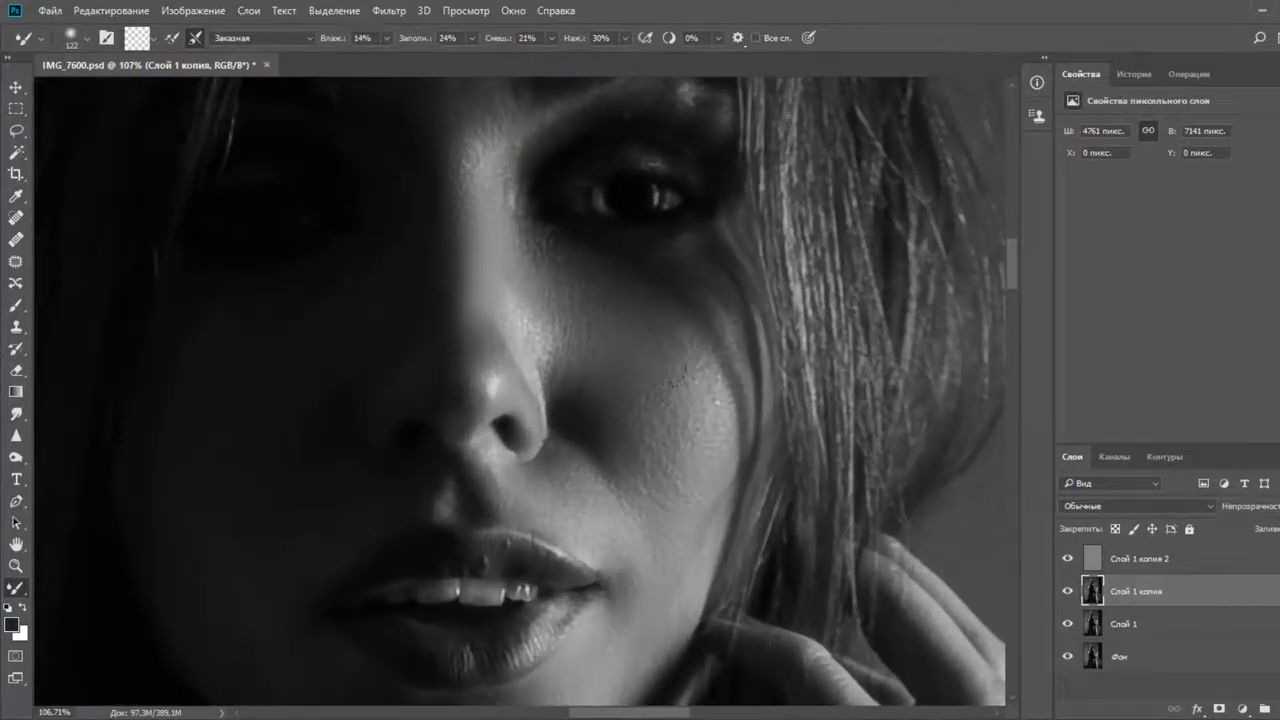
scroll(612, 362, down, 4)
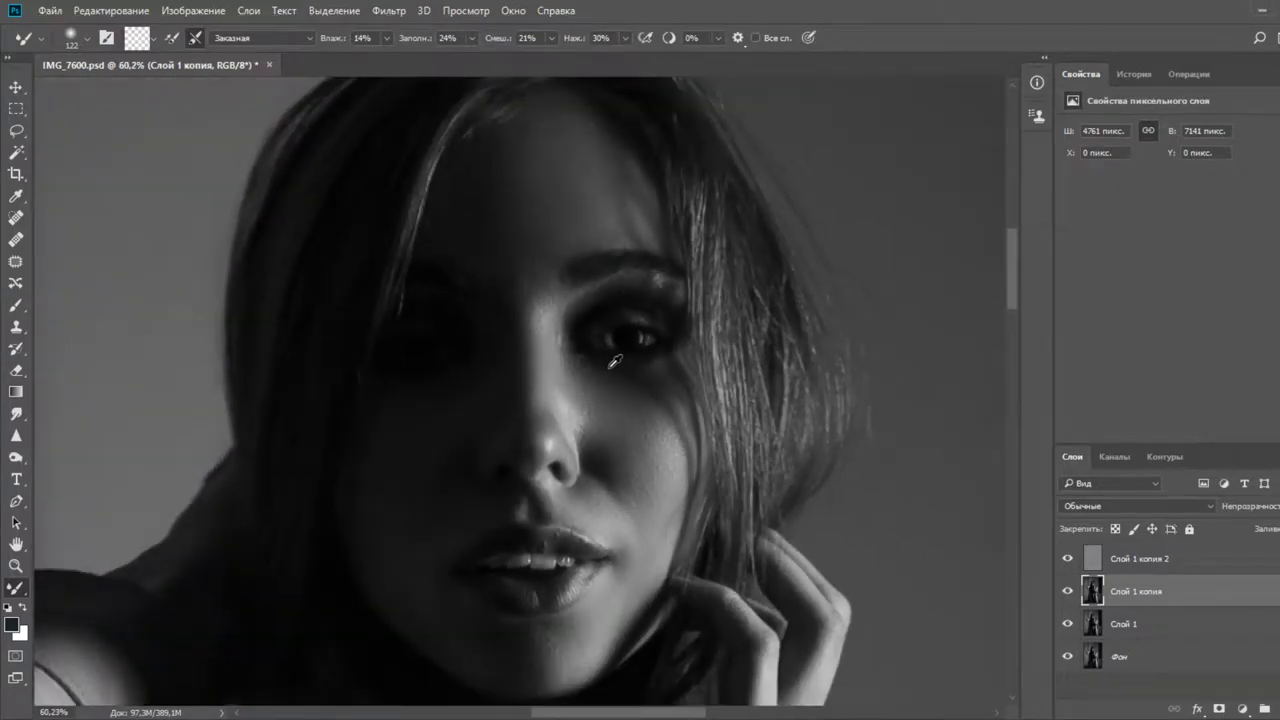
scroll(614, 362, down, 6)
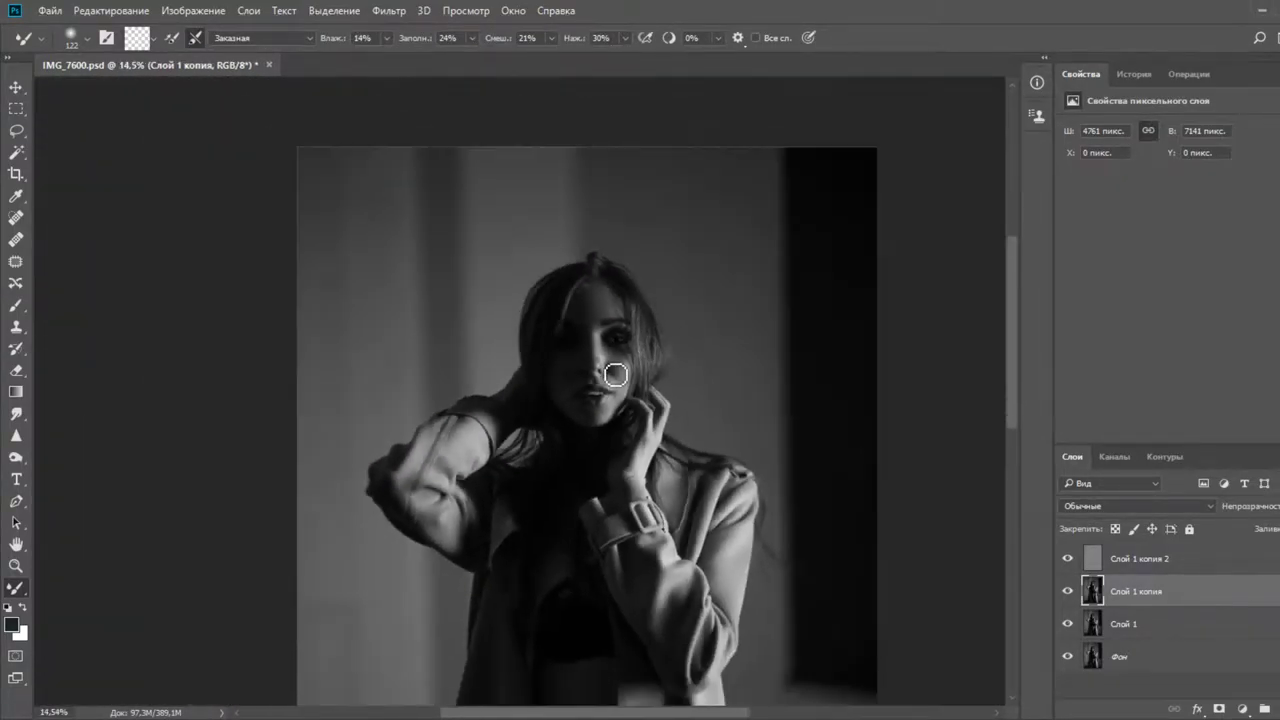
scroll(646, 377, down, 3)
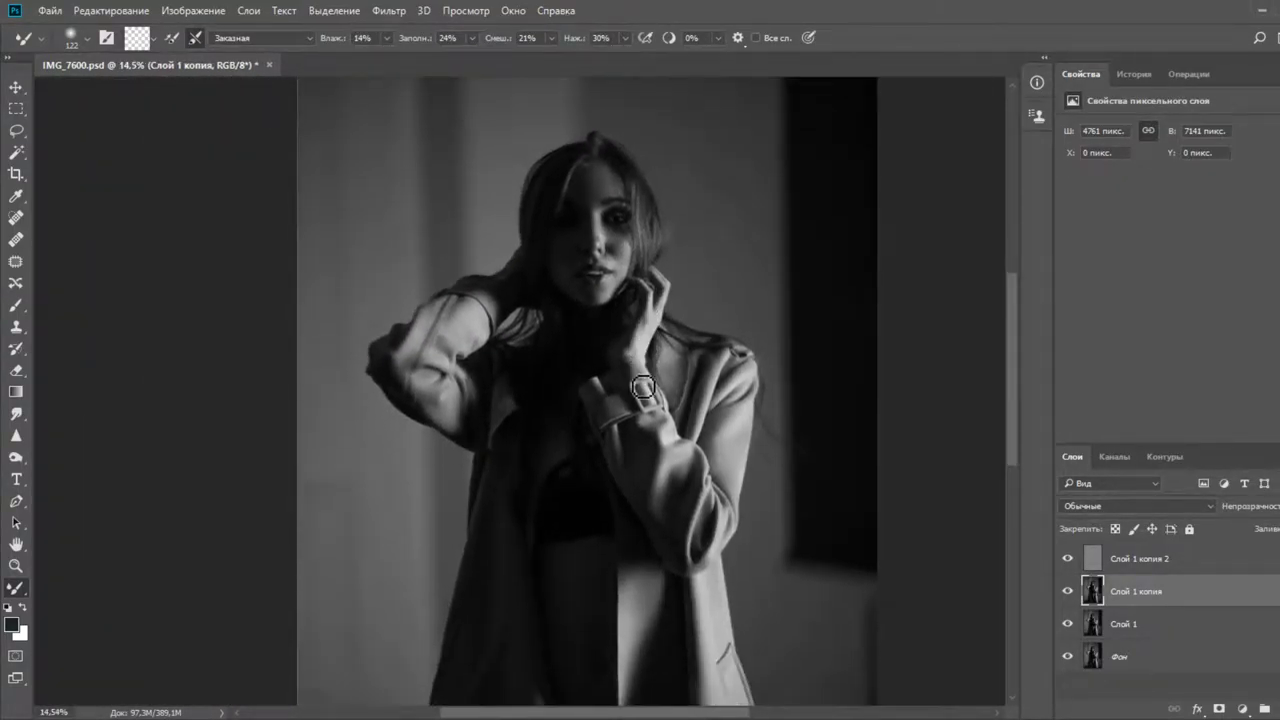
scroll(642, 386, down, 2)
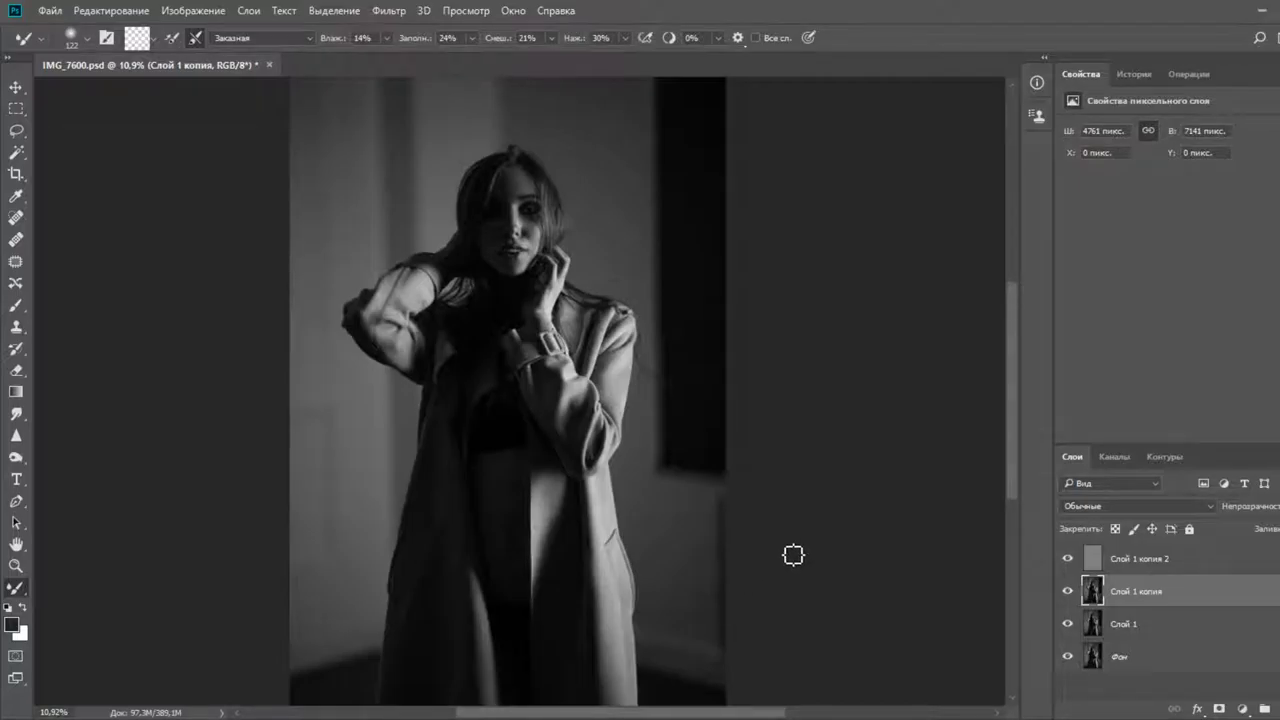
click(1093, 558)
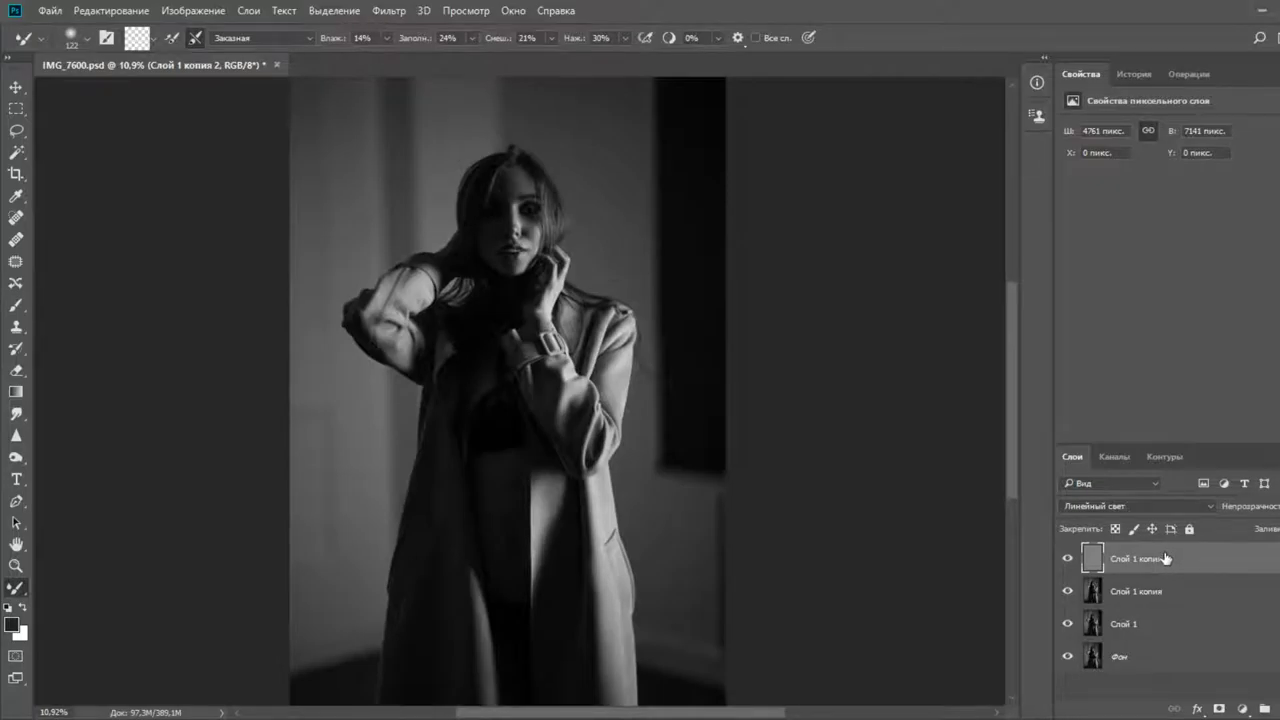
key(ctrl+shift+alt+e)
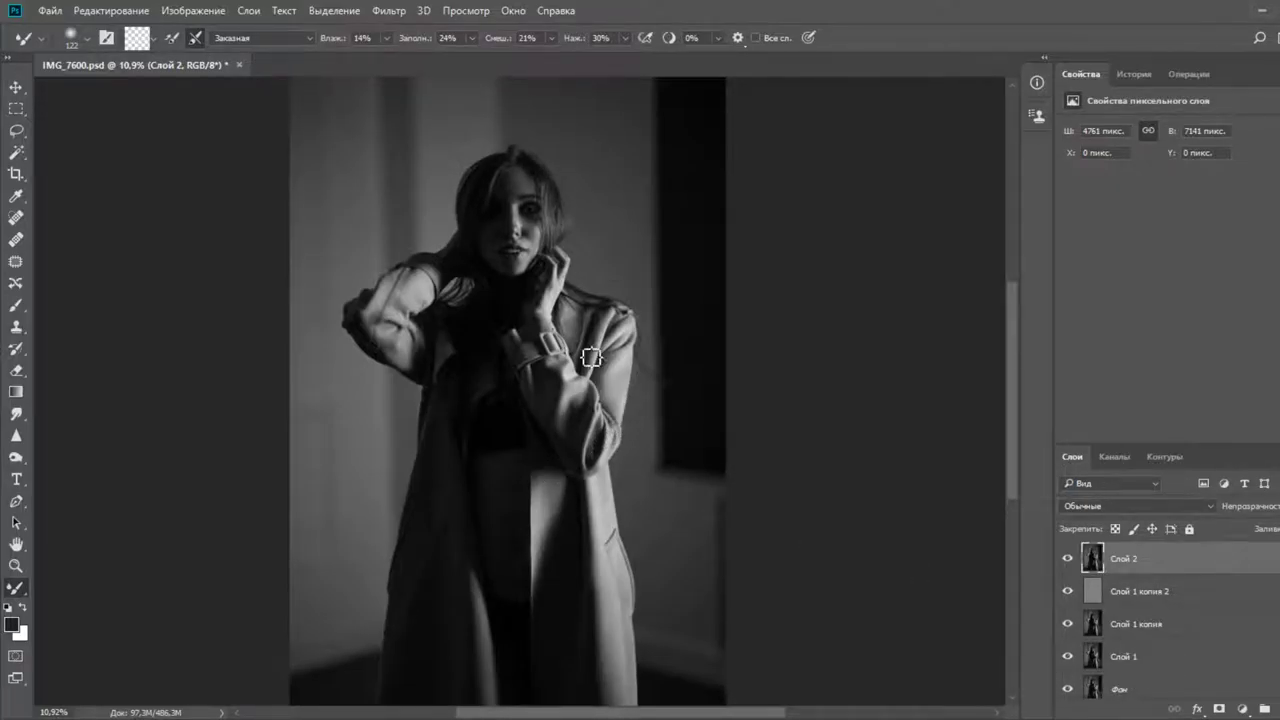
Compare the face with and without the merged layer Слой 2 by toggling its visibility
scroll(548, 253, up, 5)
scroll(548, 253, up, 3)
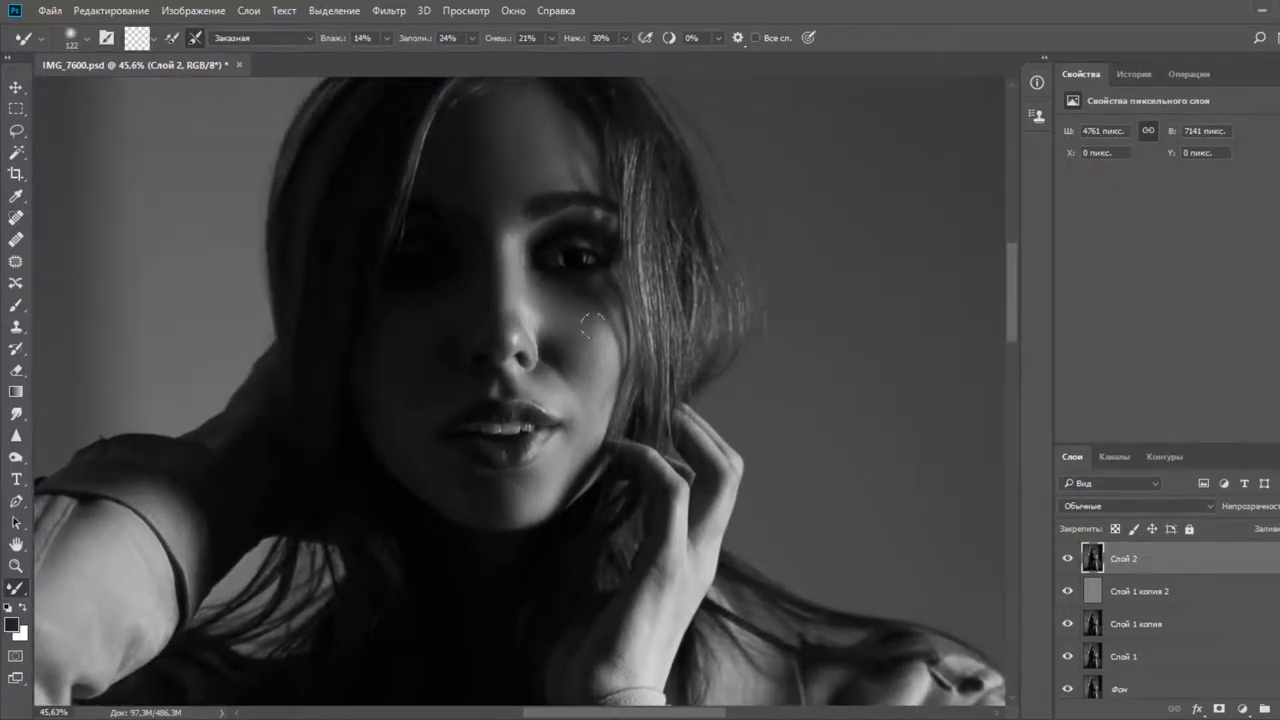
scroll(694, 384, up, 2)
click(1067, 559)
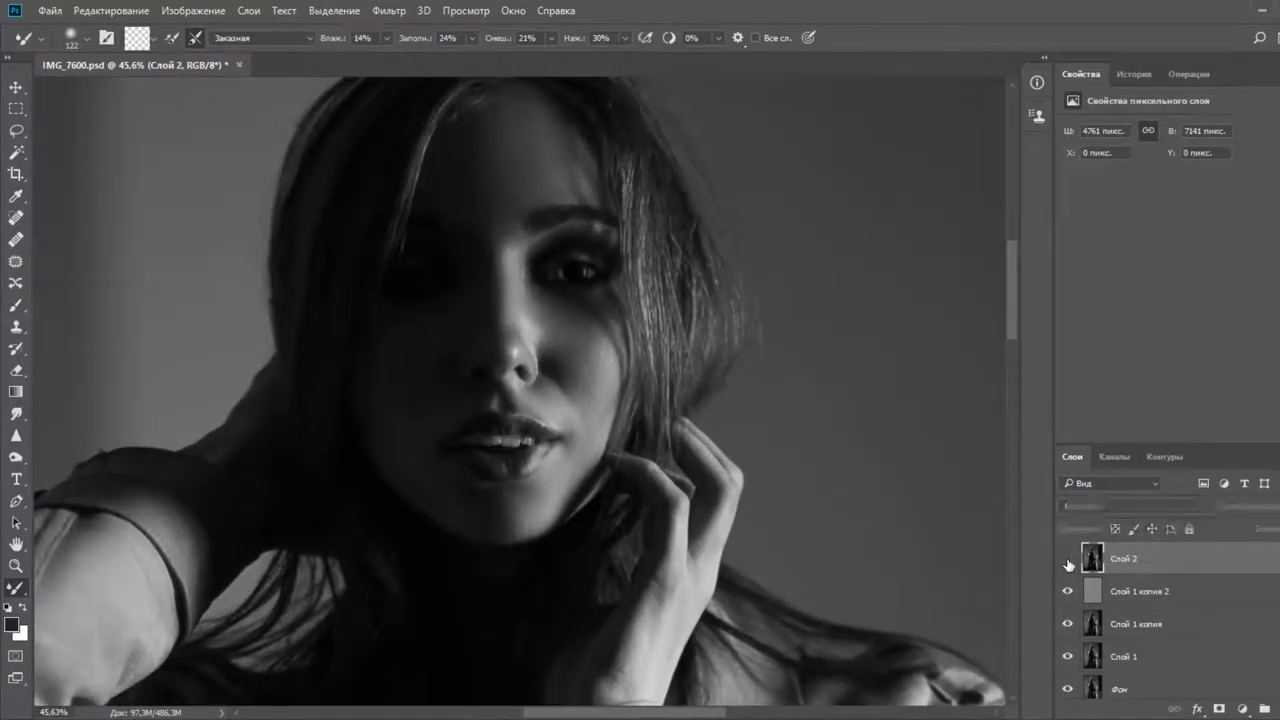
click(1067, 559)
click(1067, 559)
click(1067, 559)
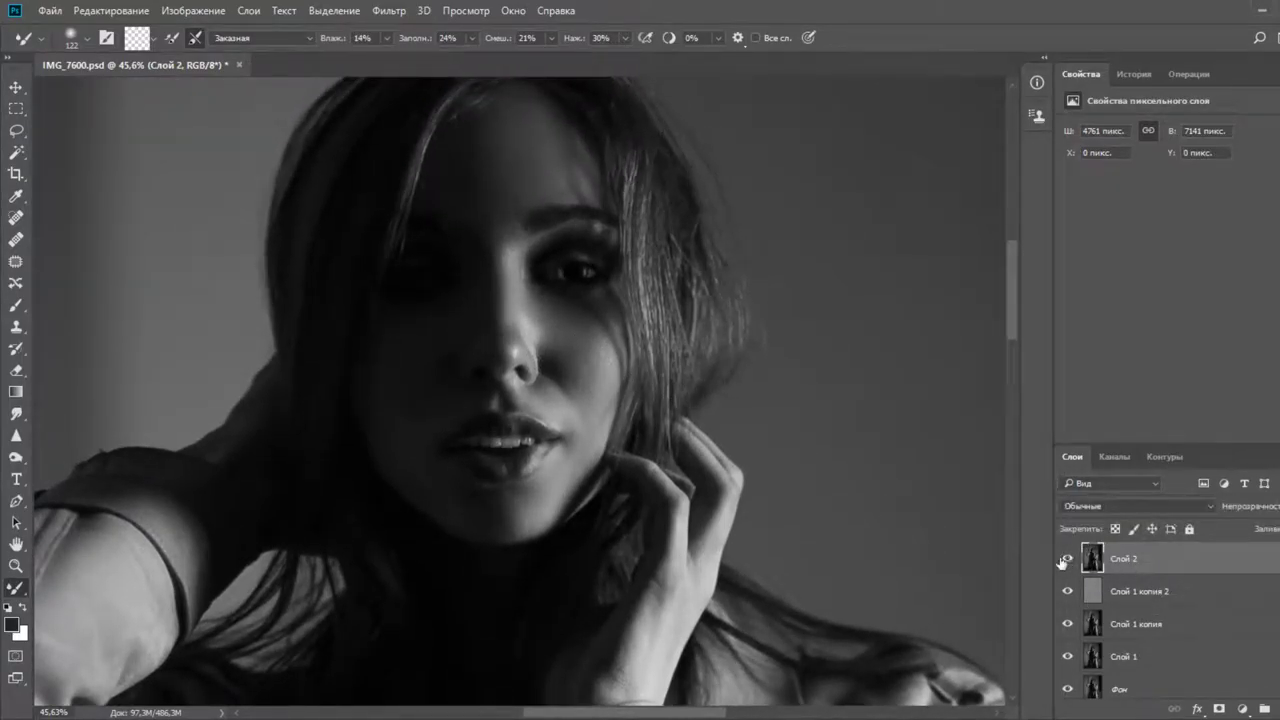
Move the Curves layers Кривые 1, Кривые 2 and Кривые 3 above Слой 2
scroll(652, 452, down, 5)
scroll(652, 452, down, 3)
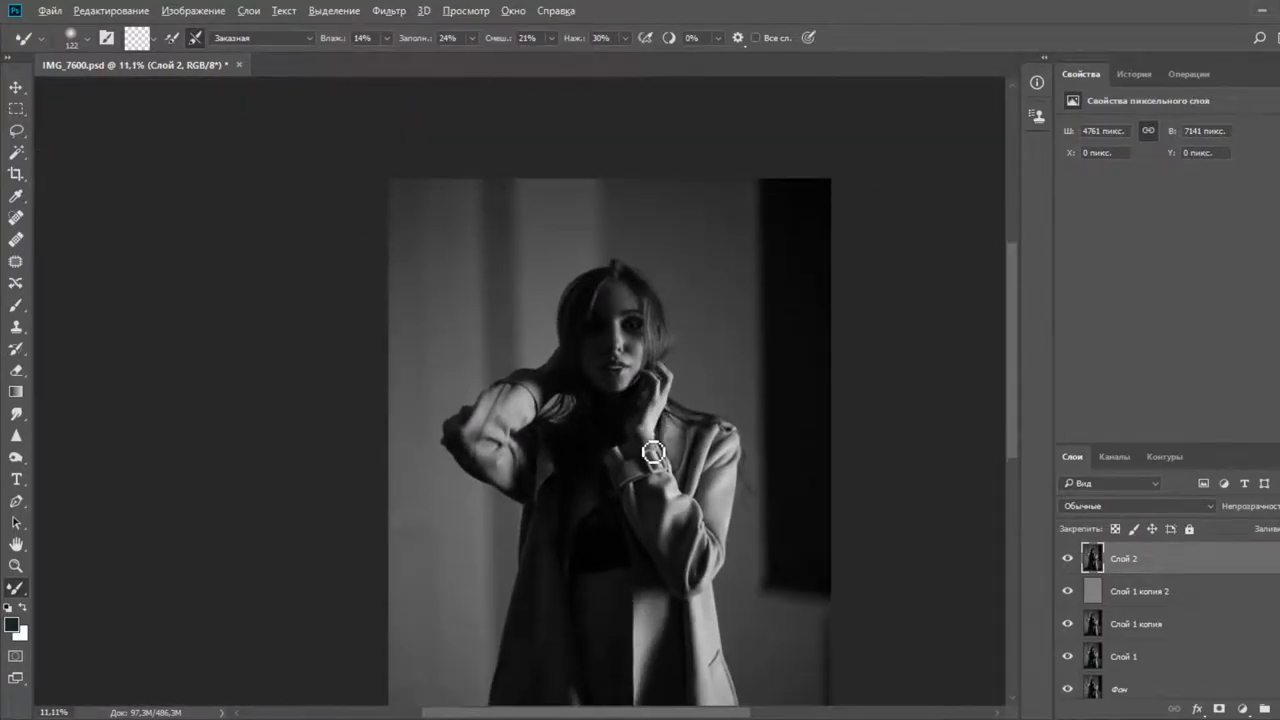
scroll(651, 451, down, 1)
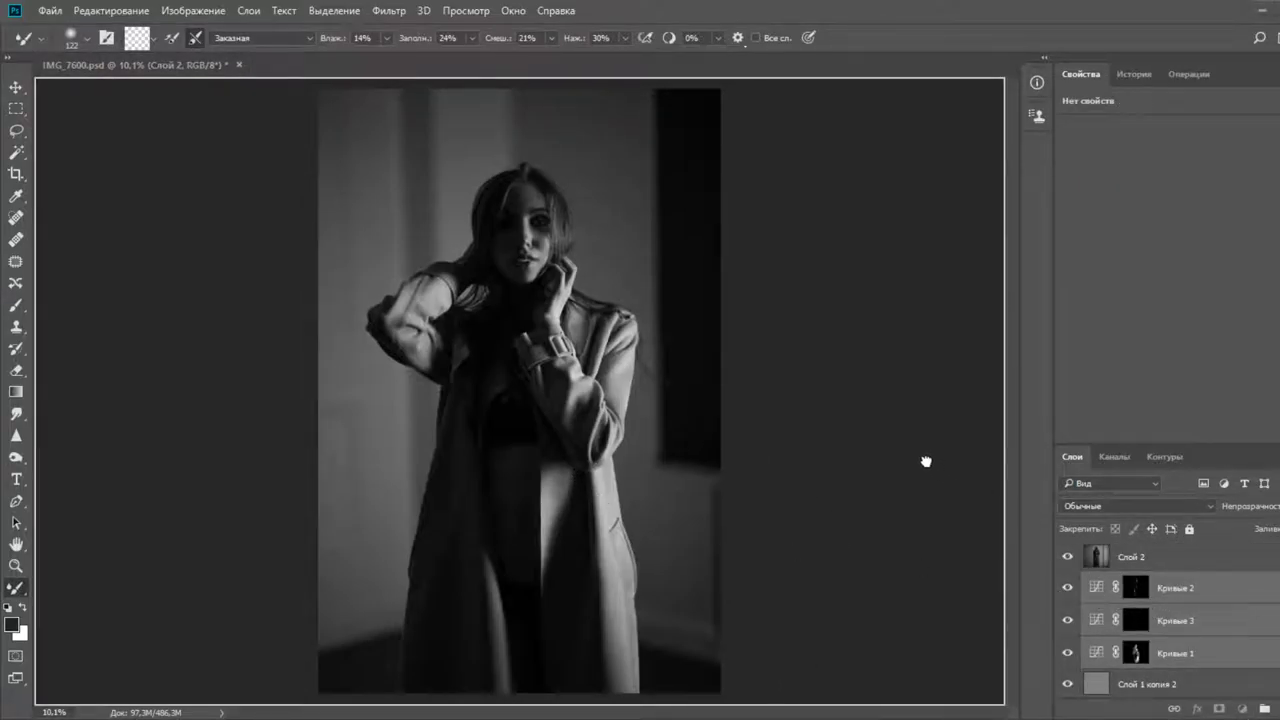
key(ctrl+bracketright)
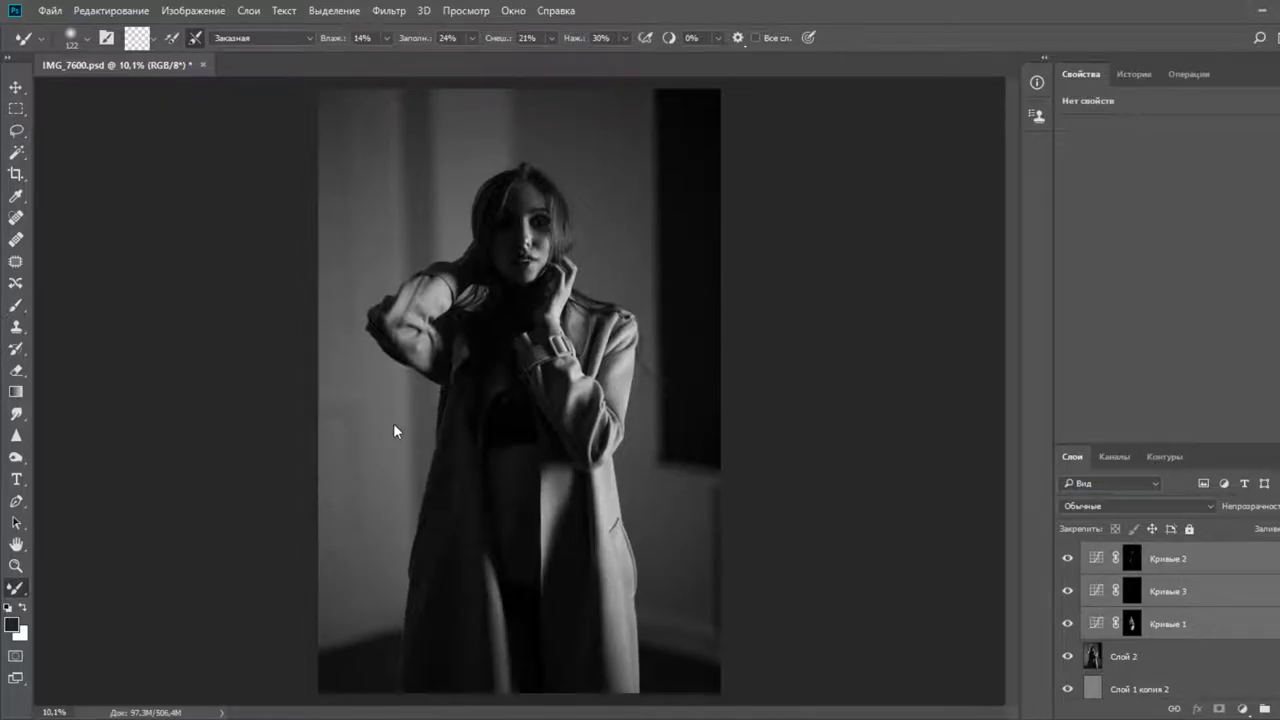
Paint the layer mask of Кривые 1 entirely black with a large soft Brush at 100% opacity
click(1130, 624)
key(x)
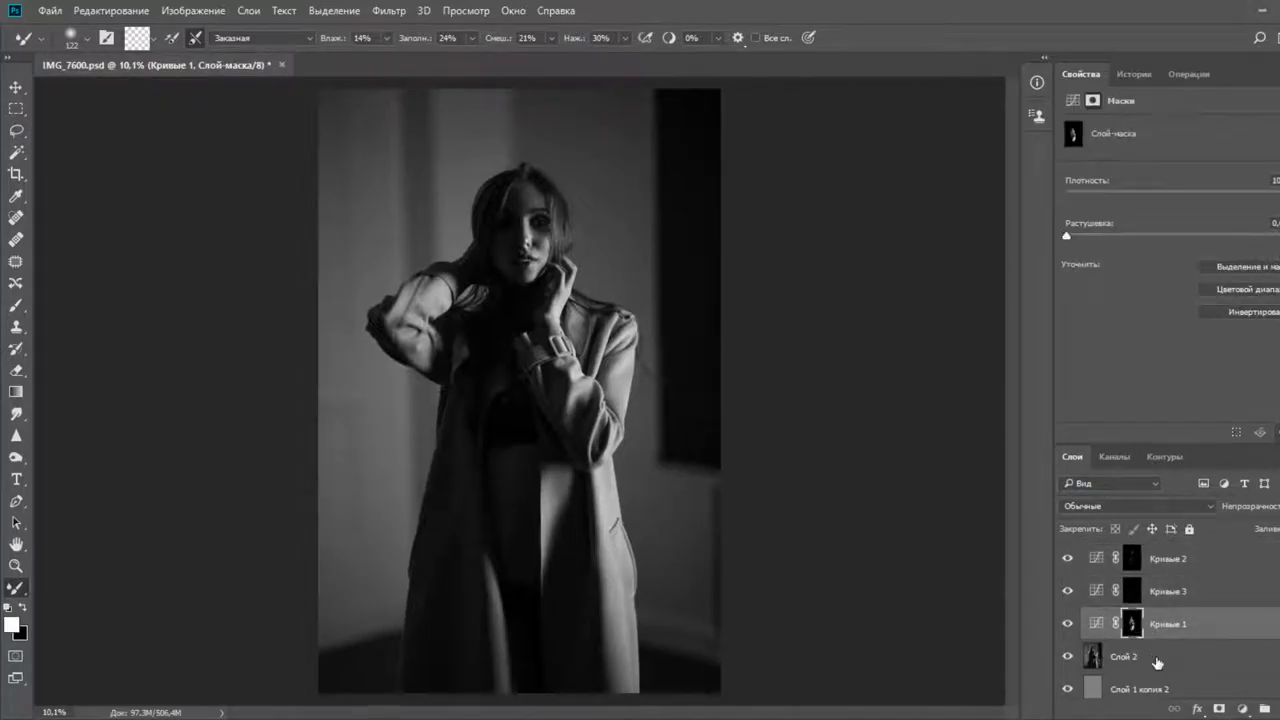
click(16, 305)
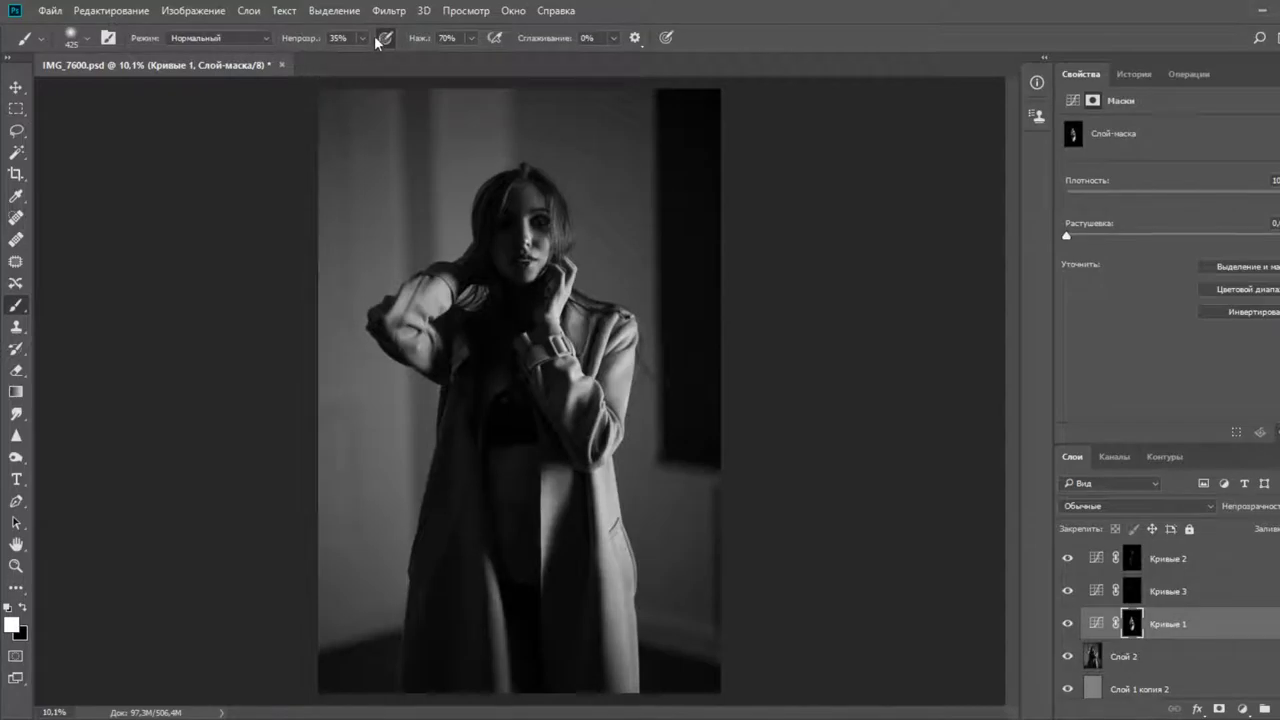
key(0)
key(x)
drag(536, 526, 609, 541)
drag(558, 473, 537, 431)
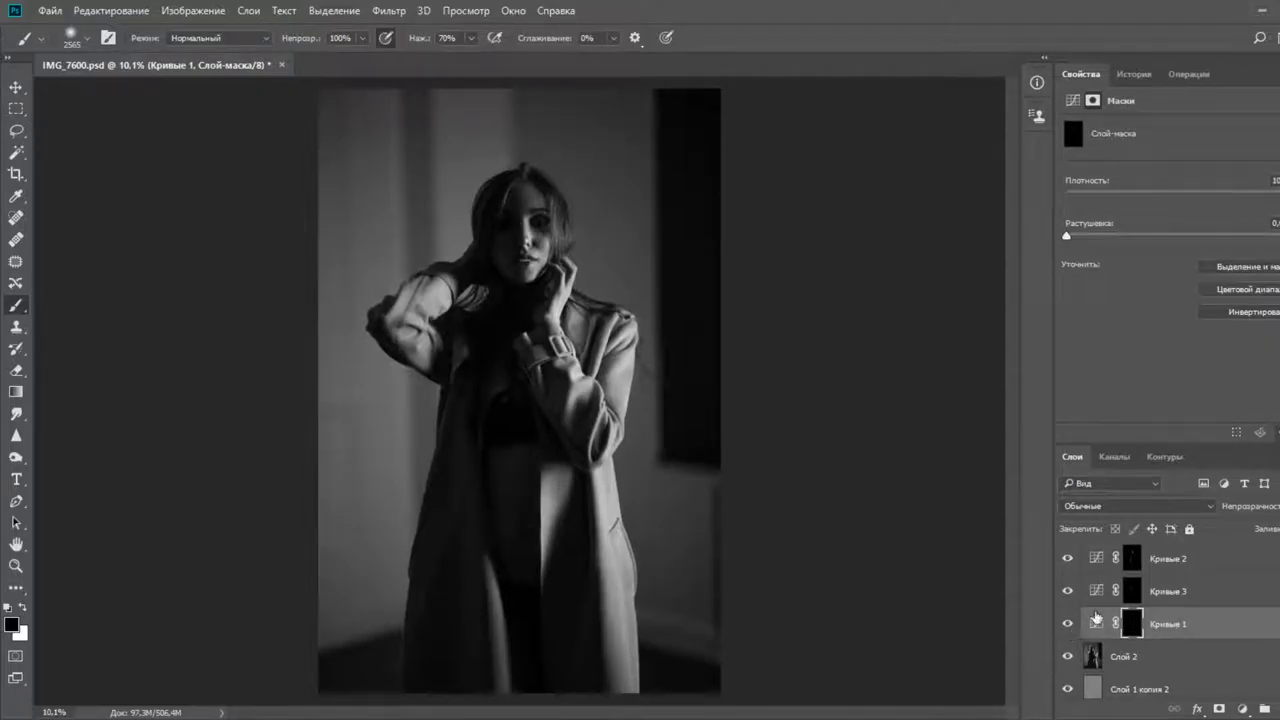
Paint white on the Кривые 1 layer mask over the folds of the sleeve with the buckled cuff, using a smaller Brush
click(1131, 559)
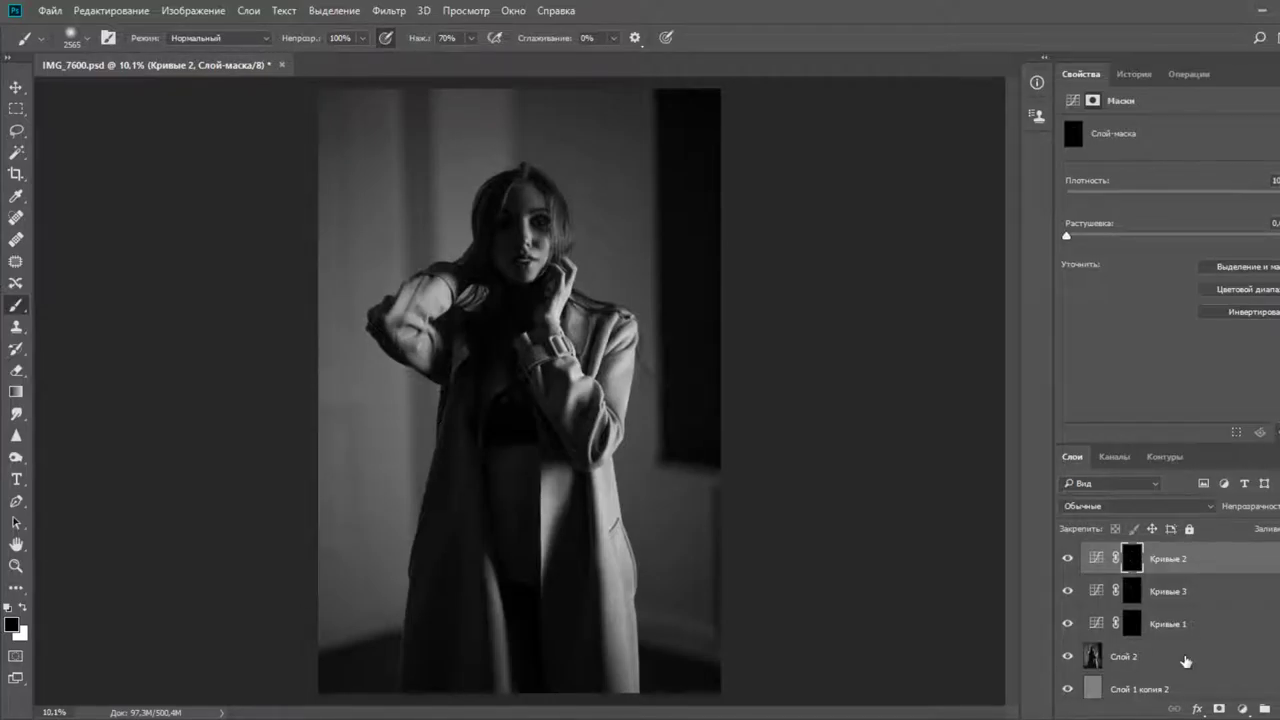
click(1134, 596)
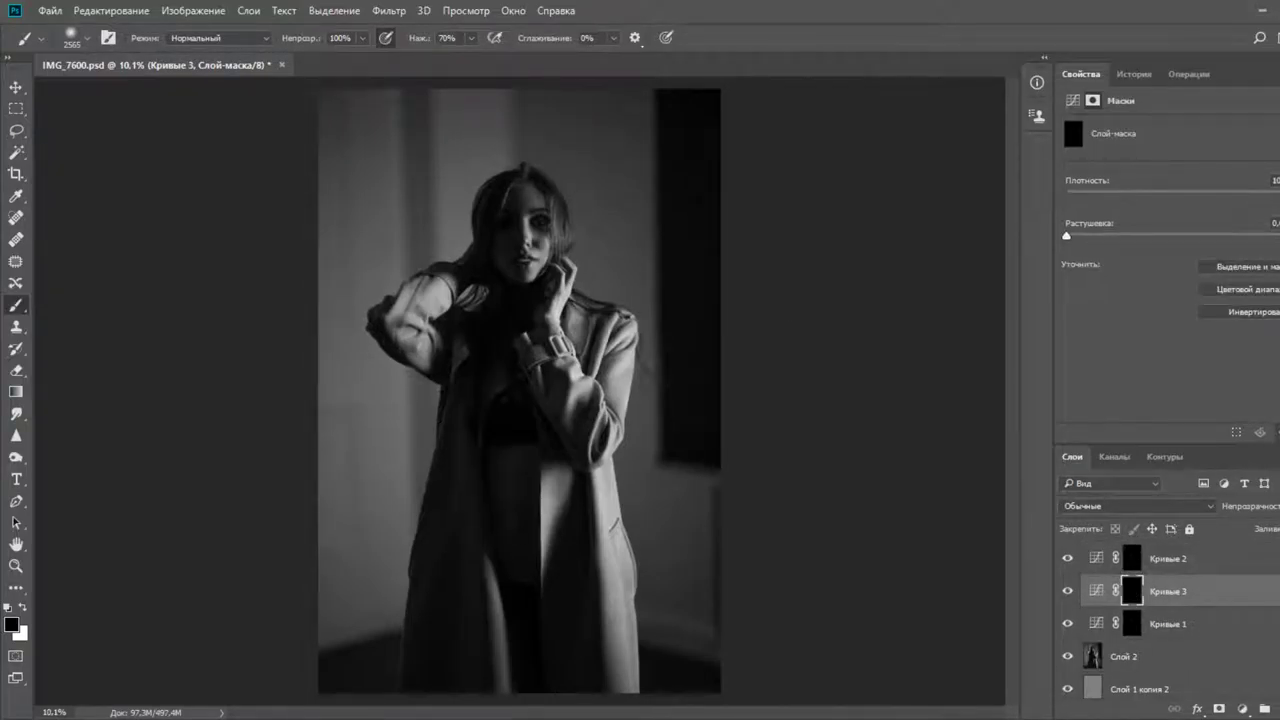
click(1131, 624)
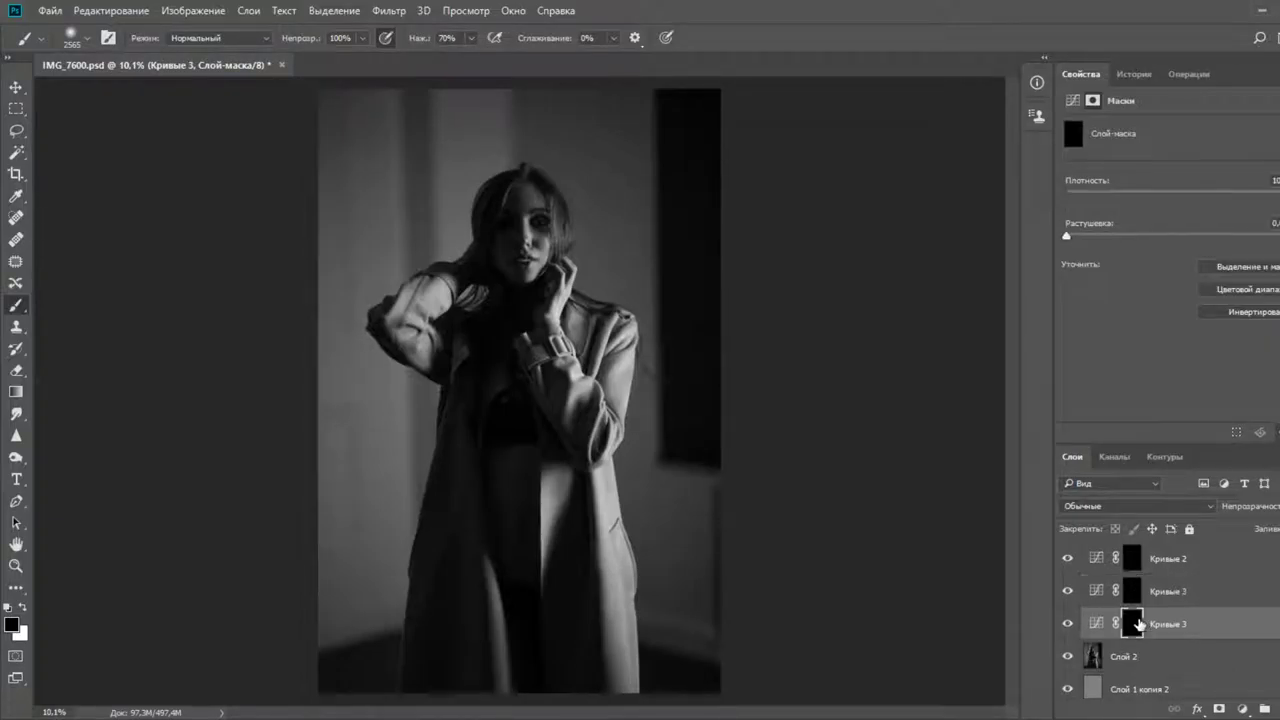
key(x)
scroll(555, 280, up, 3)
alt+right_click(615, 519)
drag(601, 522, 480, 541)
scroll(612, 506, up, 8)
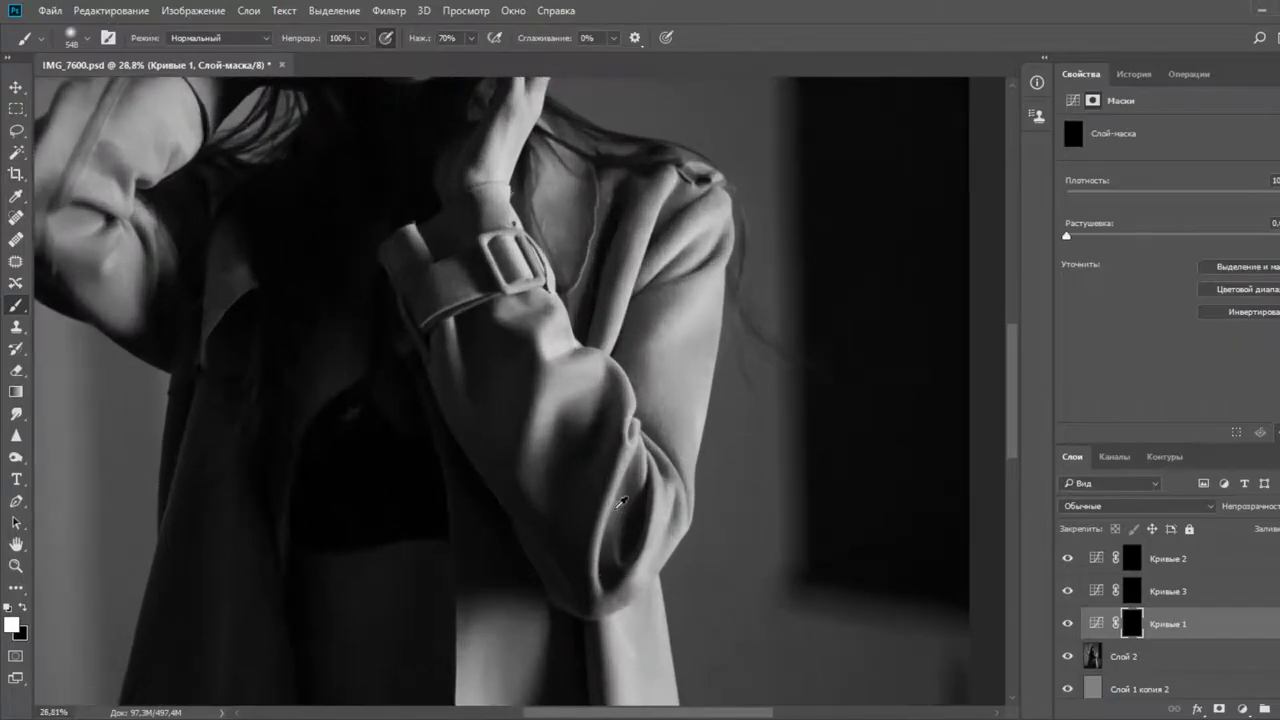
mouse_move(596, 474)
mouse_down()
mouse_move(555, 480)
mouse_move(571, 480)
mouse_up()
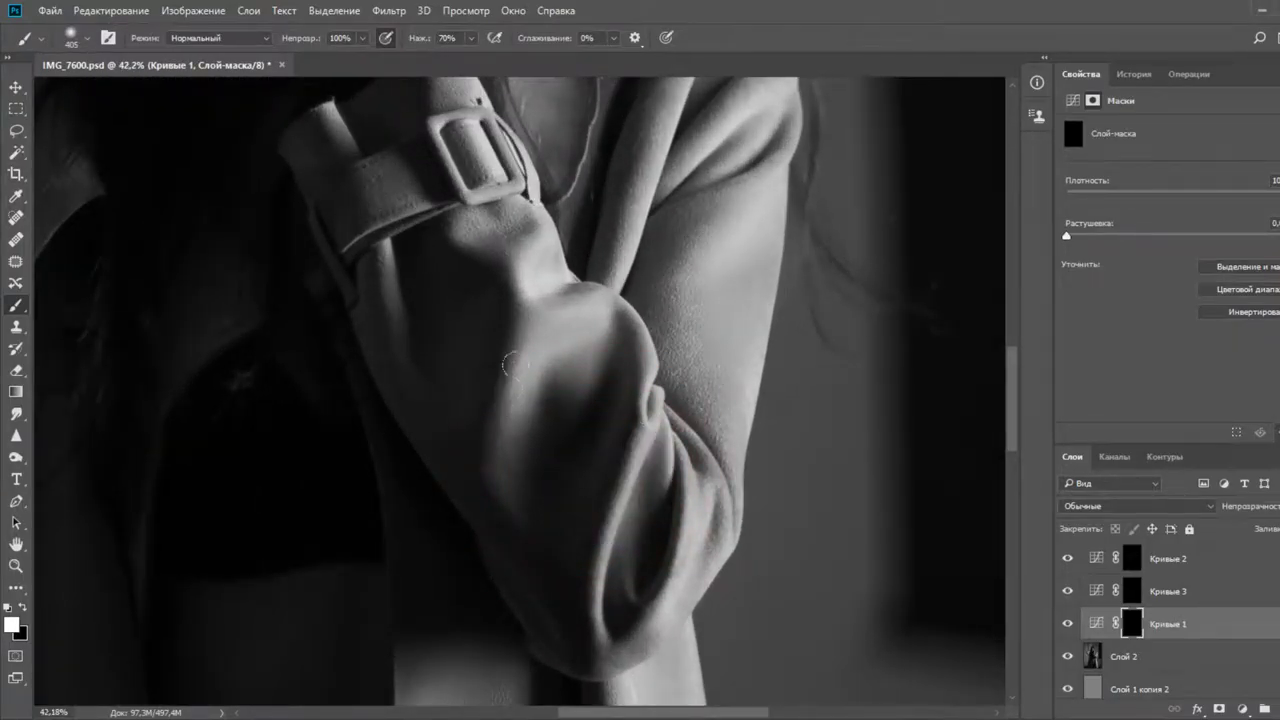
mouse_move(508, 362)
mouse_down()
mouse_move(499, 452)
mouse_move(600, 335)
mouse_up()
mouse_move(622, 246)
mouse_down()
mouse_move(638, 176)
mouse_move(620, 206)
mouse_up()
Extend the white painting on the Кривые 1 mask down the lower front and hem of the coat
drag(568, 398, 598, 110)
drag(620, 426, 626, 317)
alt+right_click(586, 449)
alt+right_click(724, 461)
drag(724, 461, 543, 429)
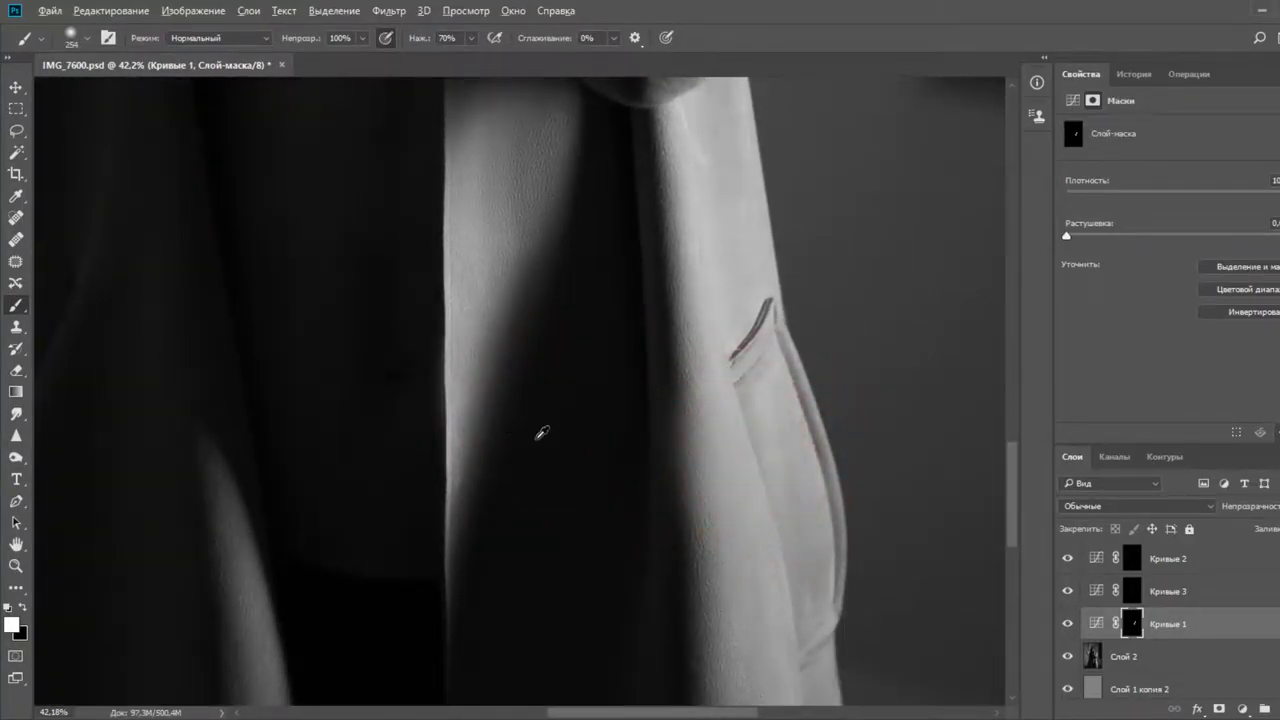
scroll(529, 426, down, 5)
drag(466, 476, 560, 495)
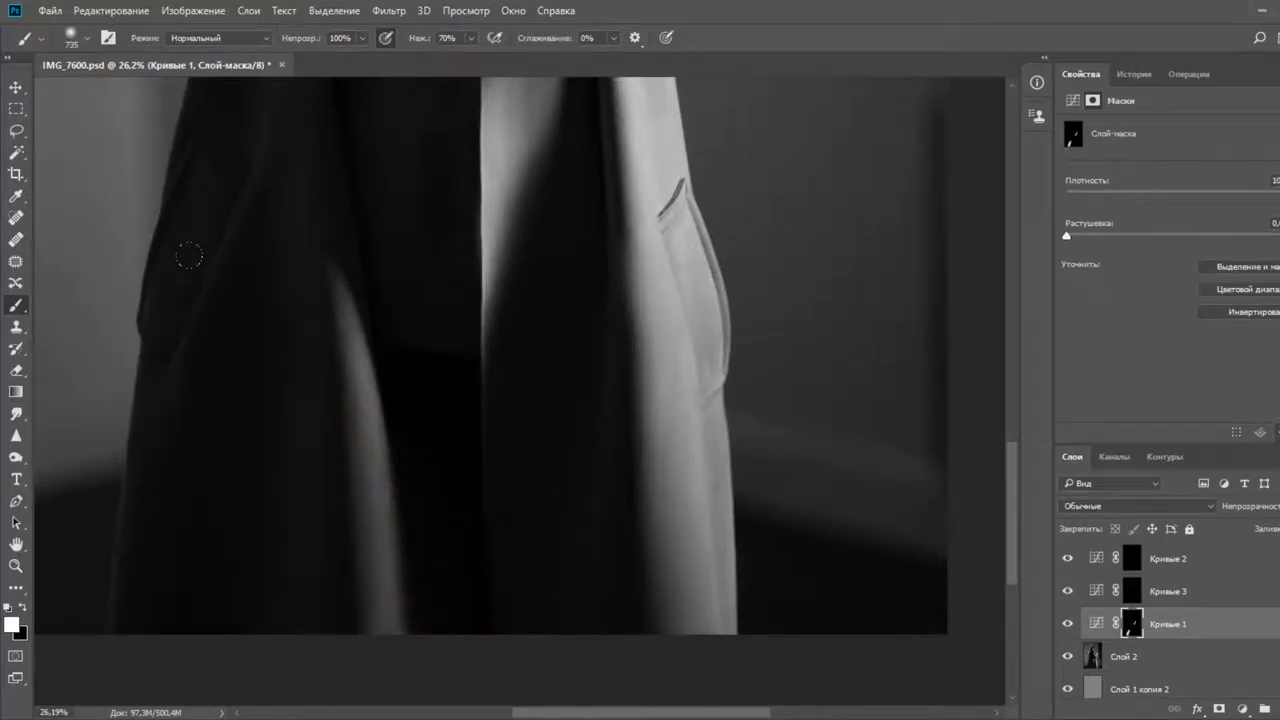
Paint white on the Кривые 1 mask over the edges and folds of the raised arm's sleeve
drag(454, 174, 515, 426)
drag(452, 288, 490, 487)
scroll(238, 378, up, 3)
drag(293, 366, 234, 367)
drag(392, 150, 369, 148)
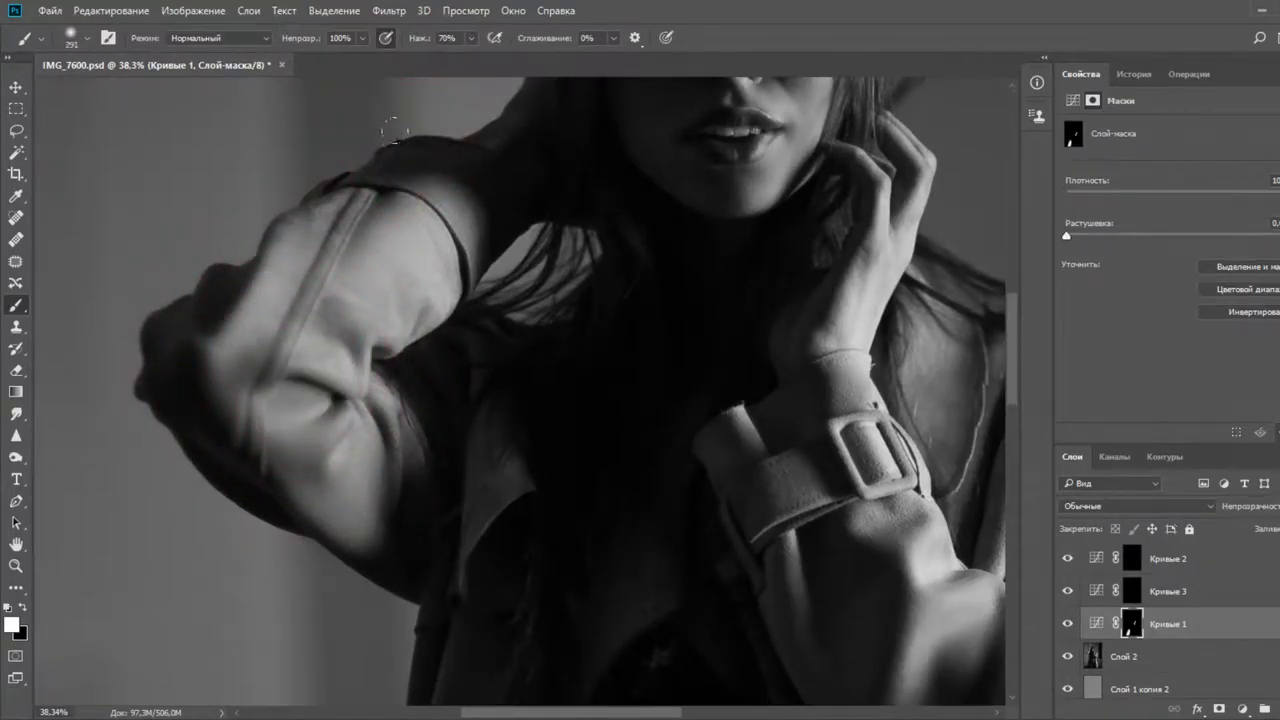
mouse_move(203, 384)
mouse_down()
mouse_move(243, 354)
mouse_move(194, 371)
mouse_move(238, 408)
mouse_up()
Paint white on the Кривые 1 mask over the hand at the face, the buckled cuff and the bent sleeve below it
drag(716, 280, 543, 306)
drag(676, 255, 646, 348)
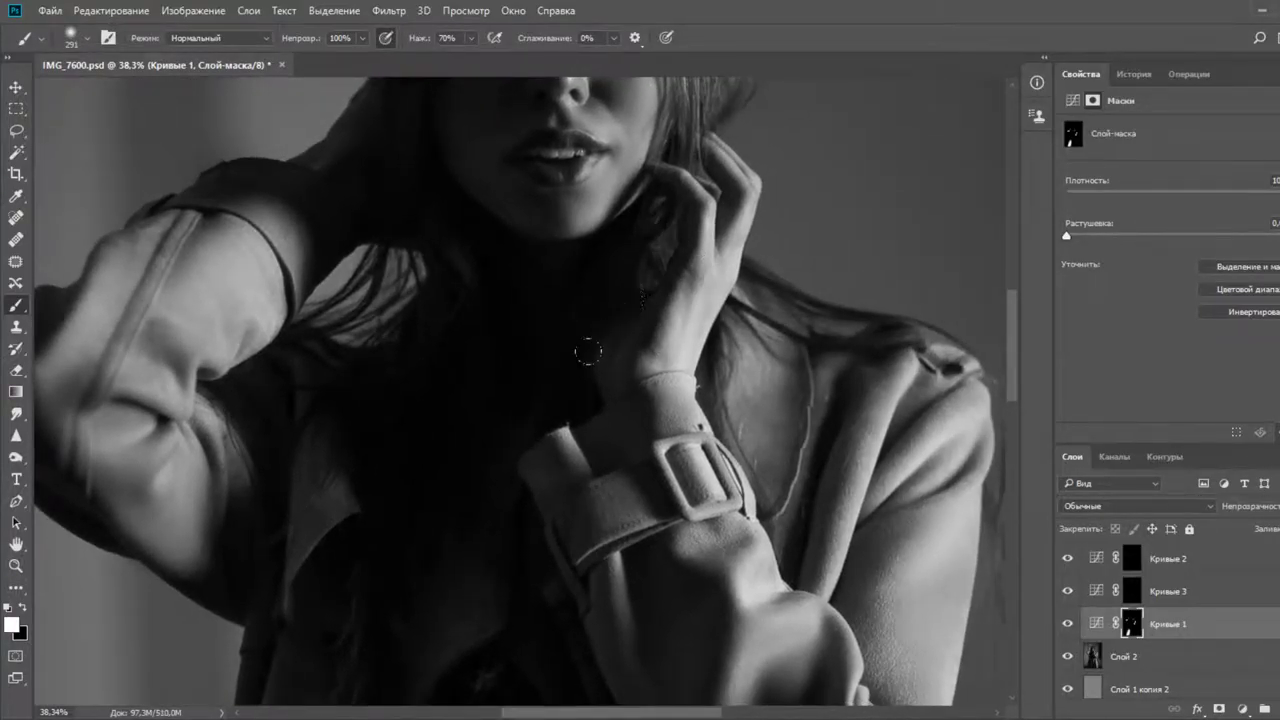
drag(616, 566, 540, 446)
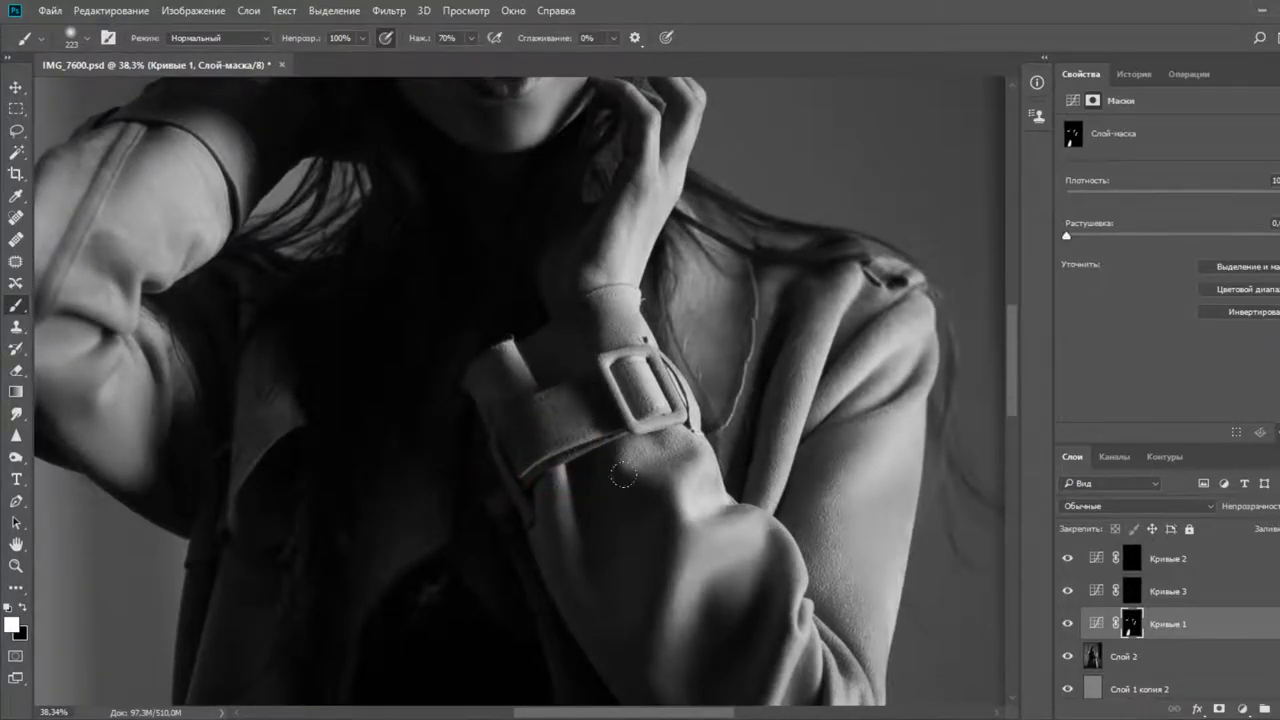
alt+right_click(638, 580)
mouse_move(638, 578)
mouse_down()
mouse_move(594, 377)
mouse_move(561, 315)
mouse_up()
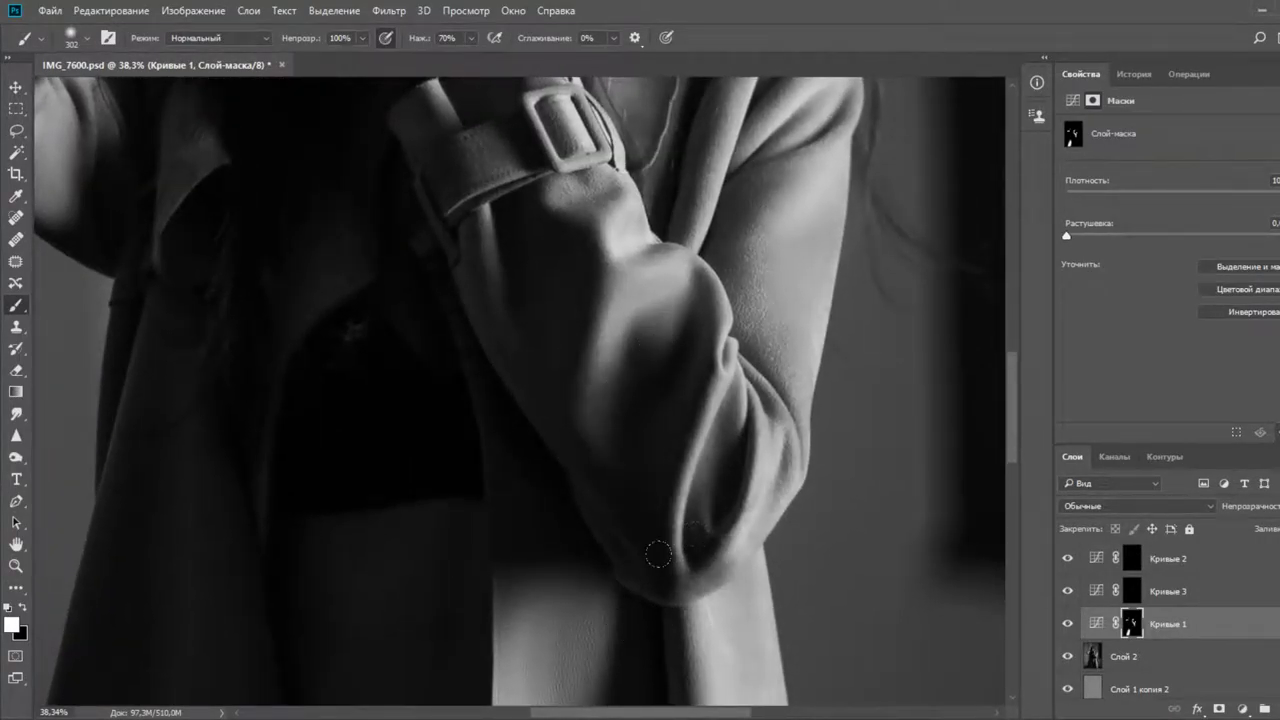
scroll(523, 391, down, 2)
scroll(652, 350, up, 2)
alt+right_click(680, 394)
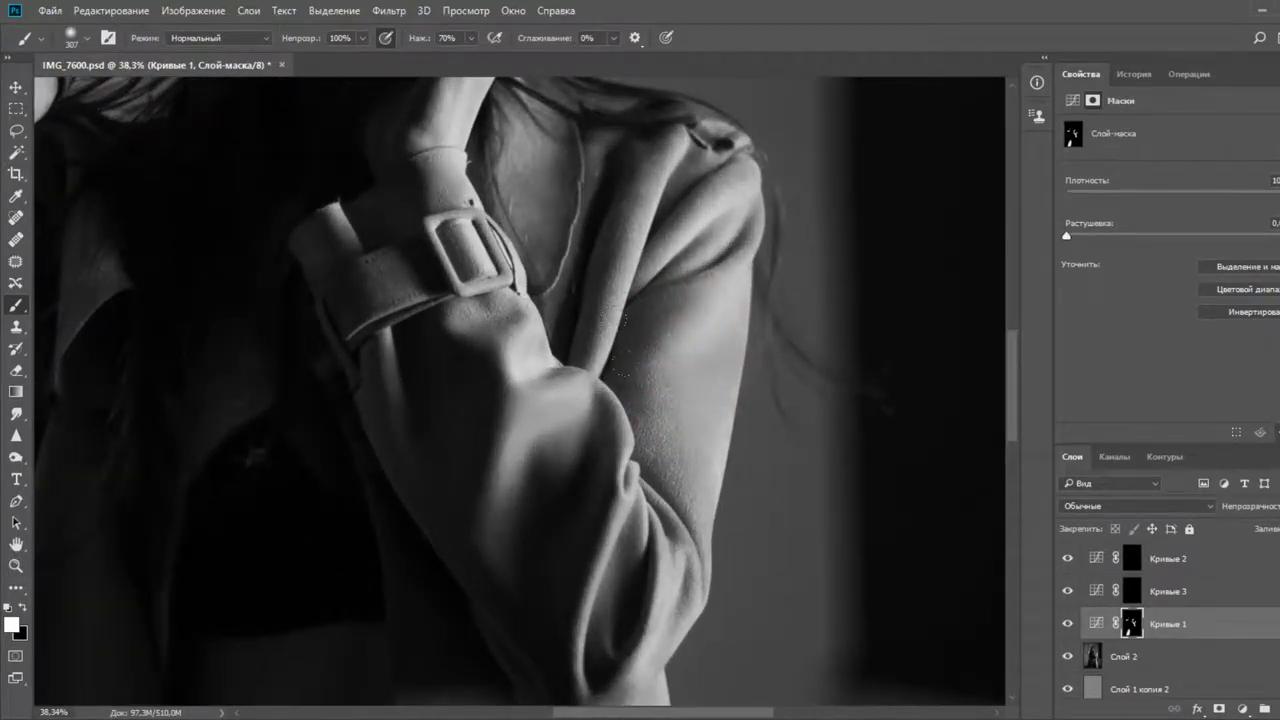
scroll(588, 442, down, 3)
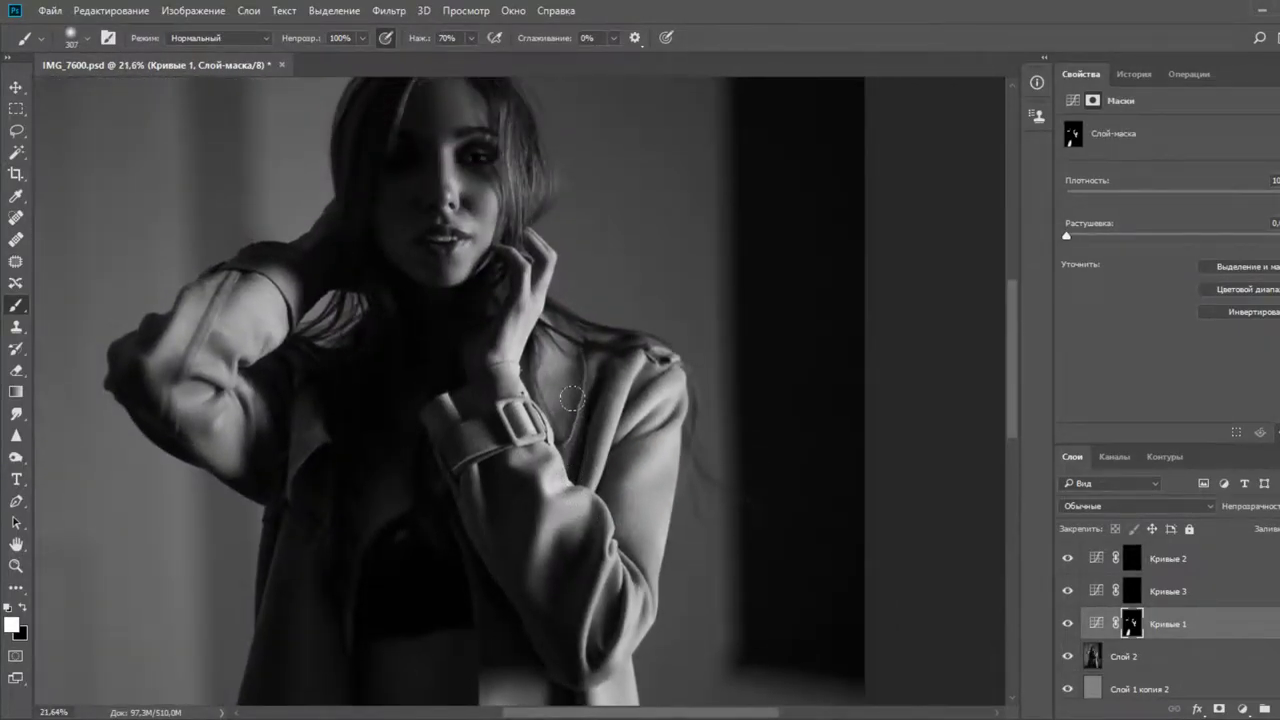
Paint the Кривые 3 layer mask white around the lit eye and cheek, and correct over the eye with black
click(1130, 600)
scroll(475, 200, up, 1)
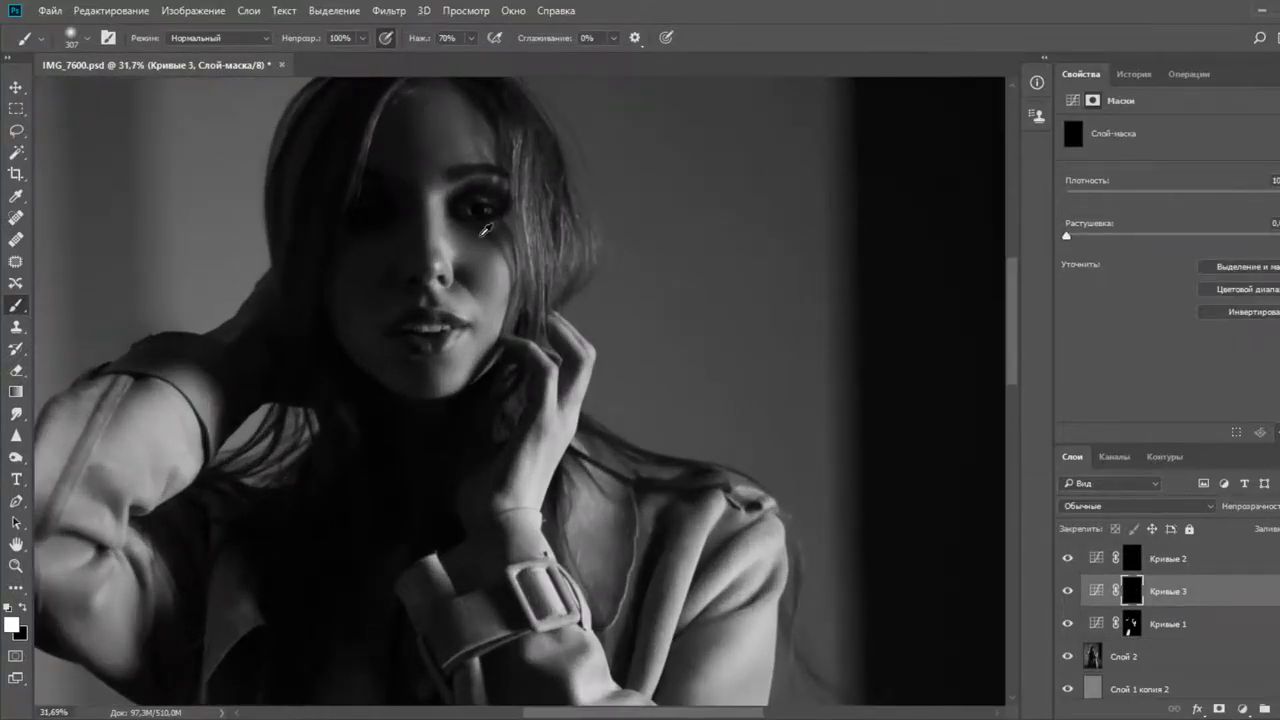
scroll(480, 250, up, 3)
drag(491, 280, 463, 272)
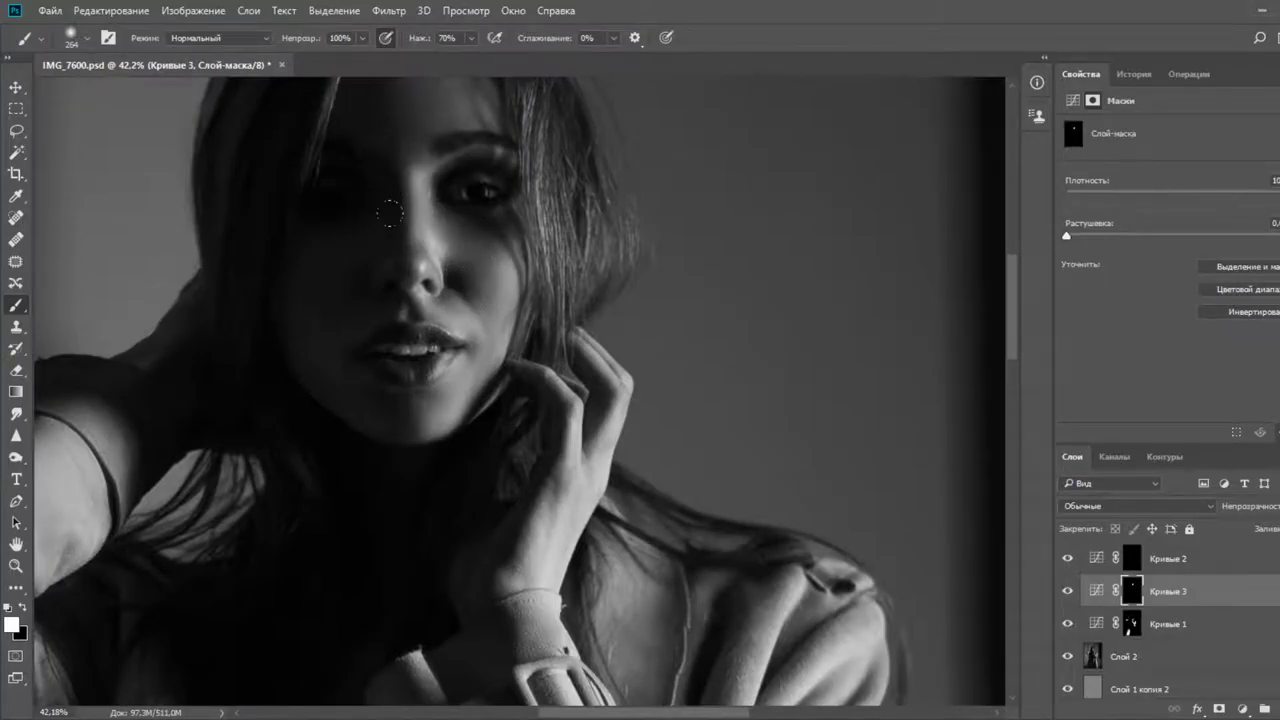
drag(487, 168, 487, 191)
key(x)
drag(477, 178, 473, 185)
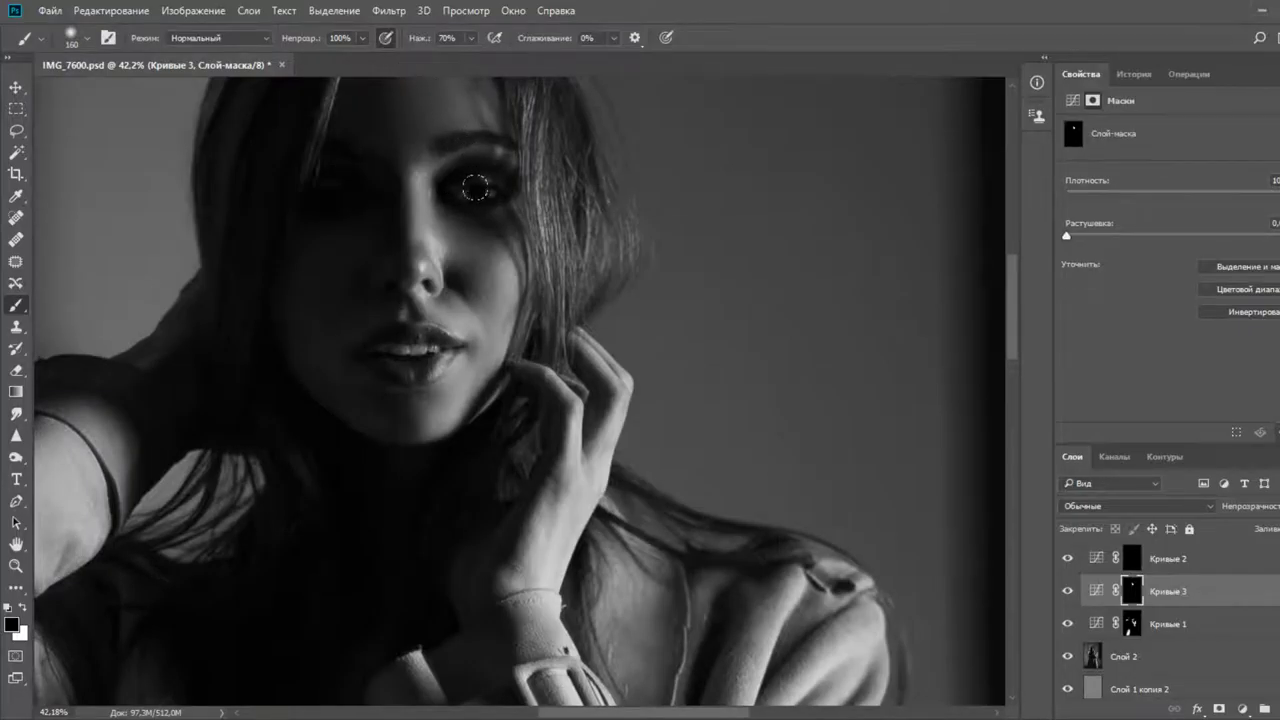
Paint white on the Кривые 2 layer mask over the cheek, lips and nose with the Brush opacity at 16%
click(1132, 560)
key(x)
mouse_move(476, 198)
mouse_down()
mouse_move(460, 176)
mouse_move(469, 196)
mouse_up()
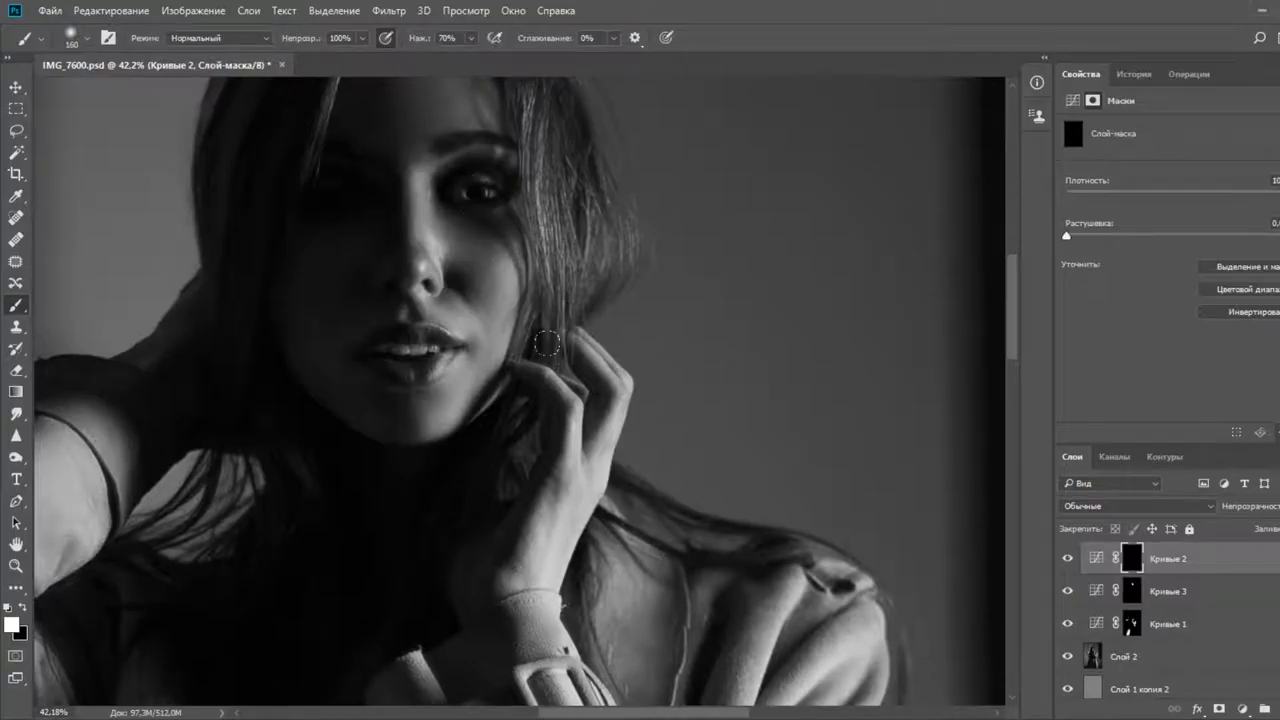
click(493, 344)
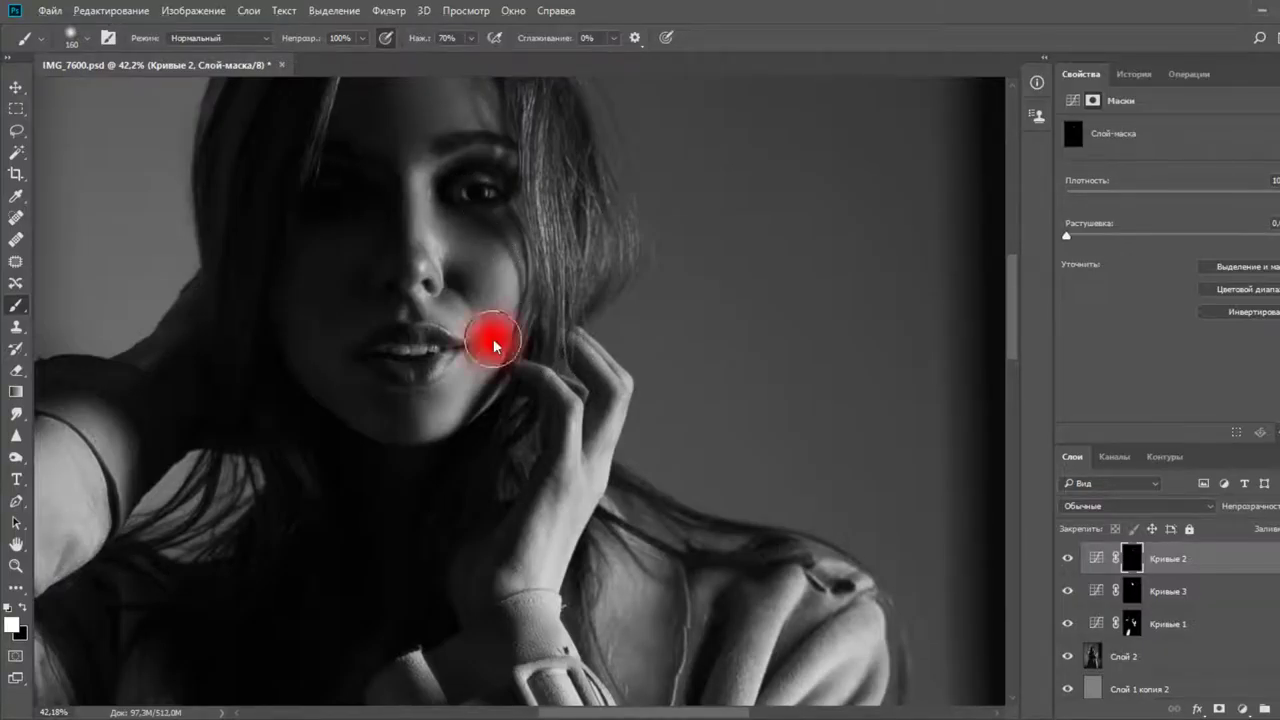
click(363, 40)
click(300, 60)
drag(503, 310, 518, 322)
drag(419, 346, 397, 335)
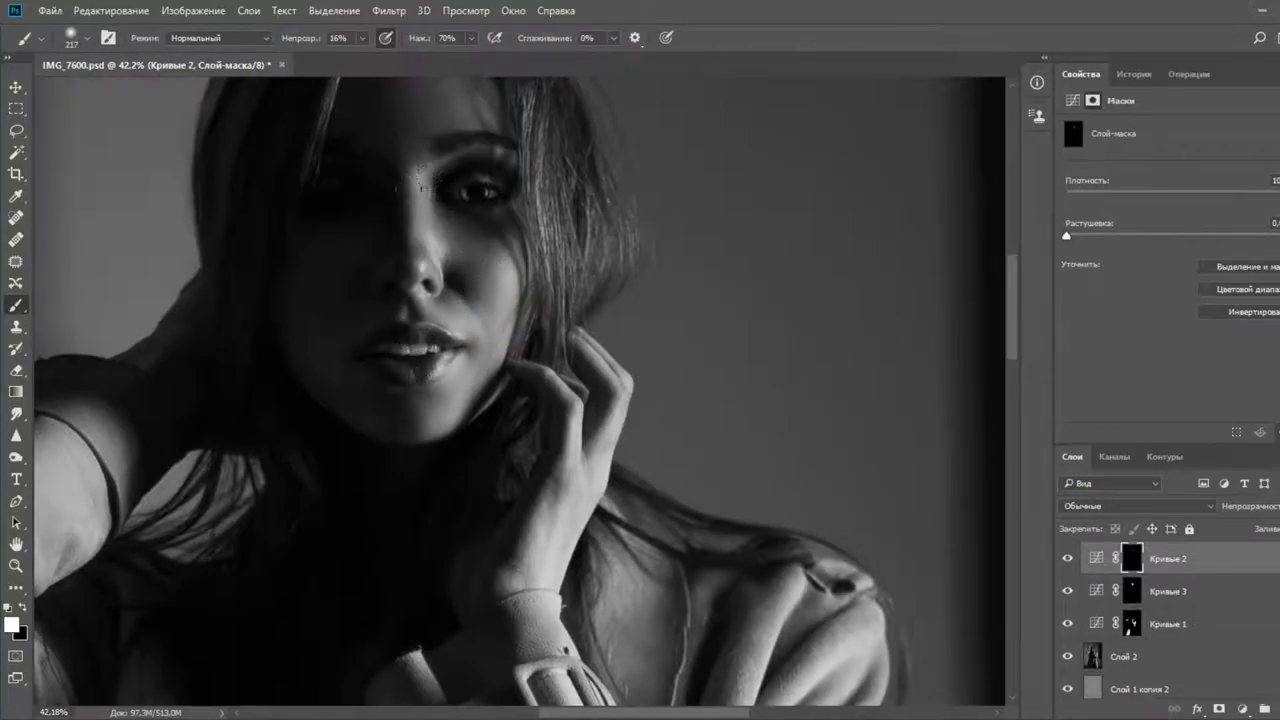
mouse_move(538, 200)
mouse_down()
mouse_move(547, 340)
mouse_move(561, 337)
mouse_up()
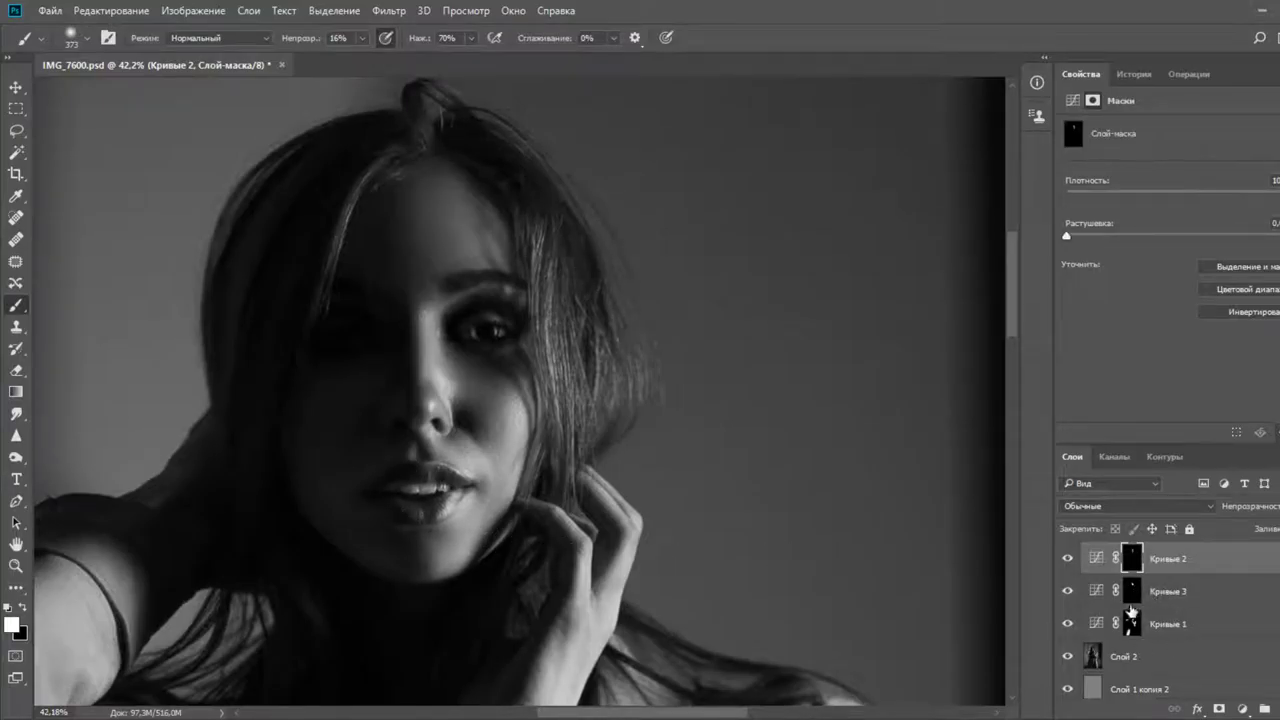
Touch up the shaded face around the mouth on the Кривые 1 mask in white, and select the Кривые 3 mask
click(1128, 628)
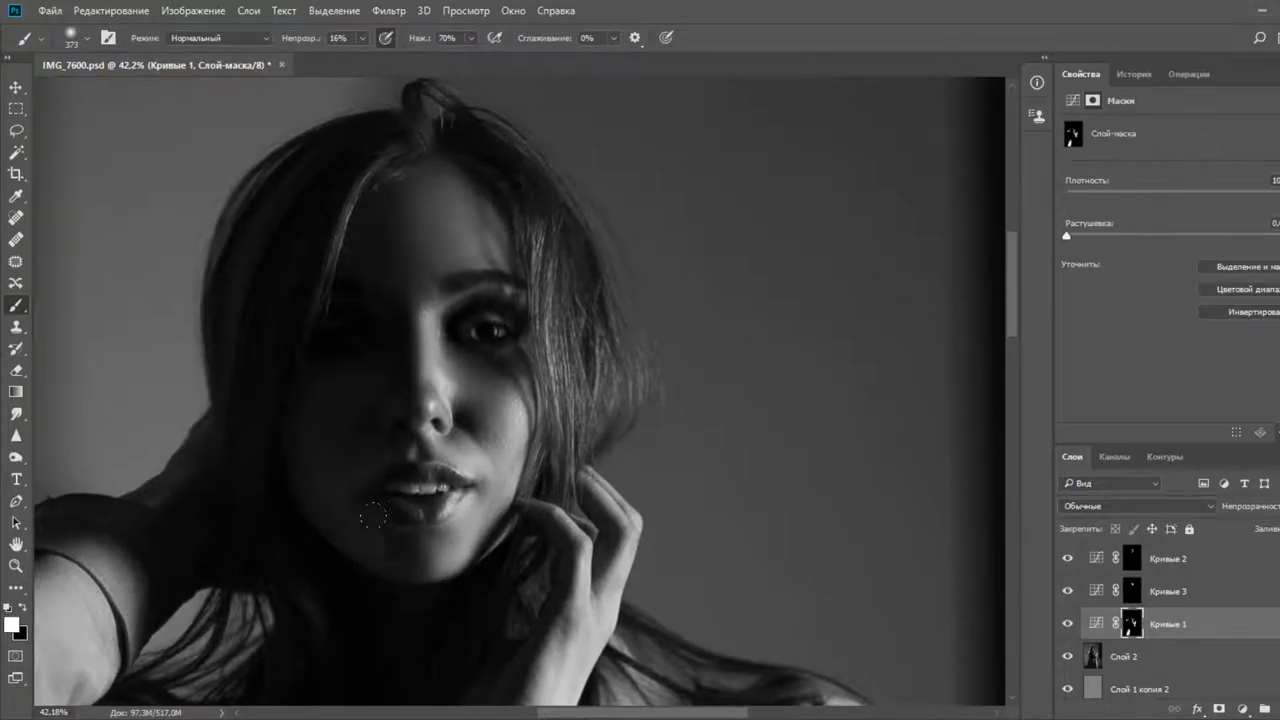
click(1134, 593)
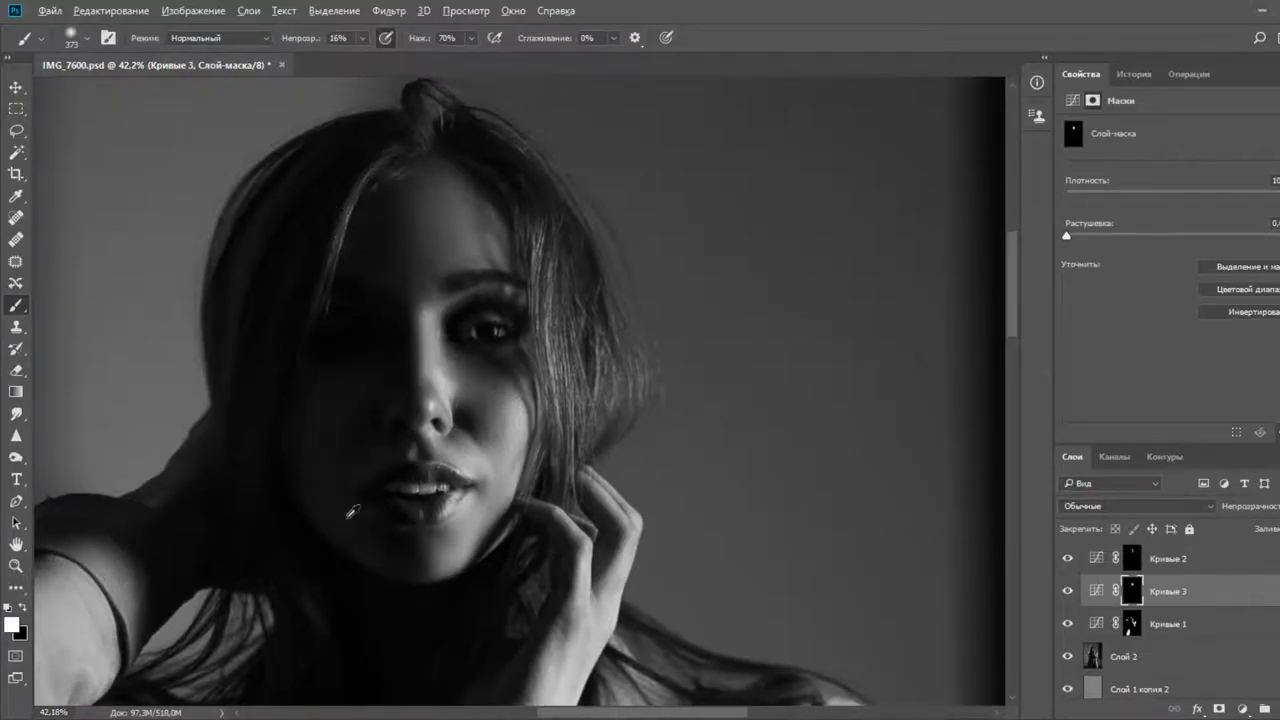
scroll(340, 490, down, 5)
scroll(455, 445, down, 1)
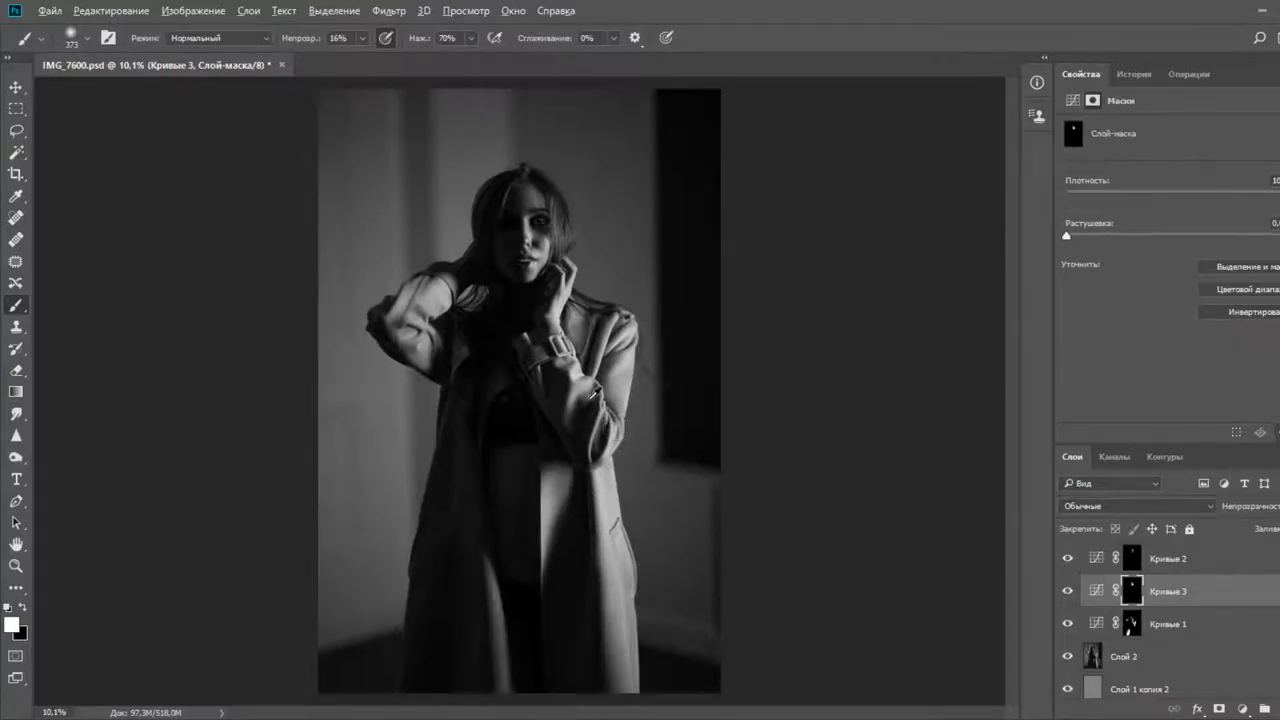
Paint white at 16% opacity on the Кривые 2 mask over the lit folds of the raised arm's sleeve
scroll(580, 360, up, 1)
scroll(360, 270, up, 4)
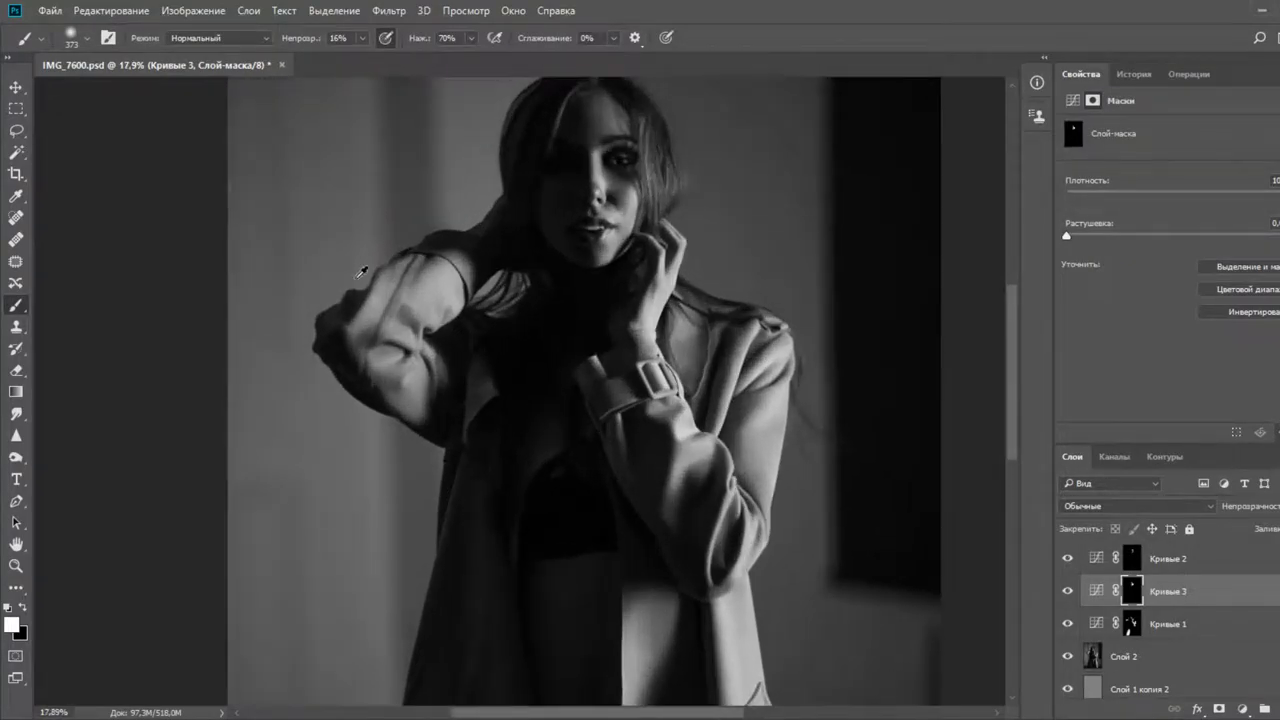
scroll(366, 312, up, 1)
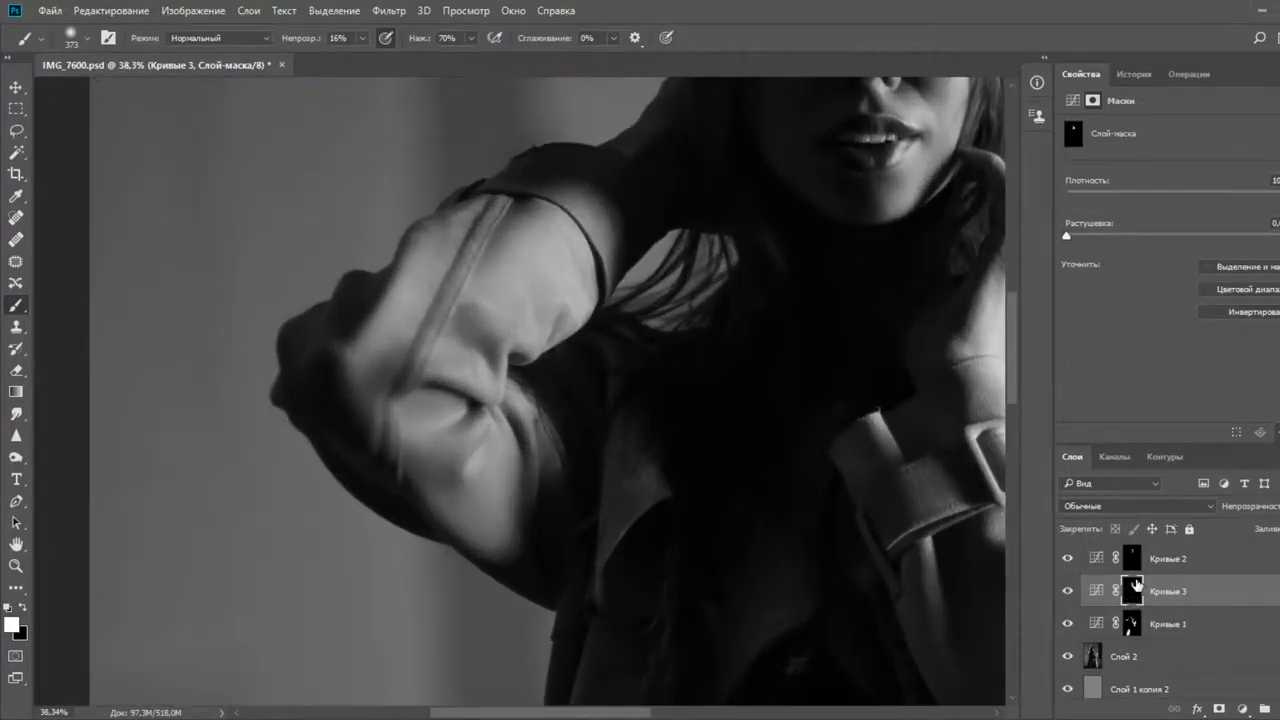
click(1131, 558)
alt+right_click(514, 292)
mouse_move(510, 290)
mouse_down()
mouse_move(479, 258)
mouse_move(503, 228)
mouse_up()
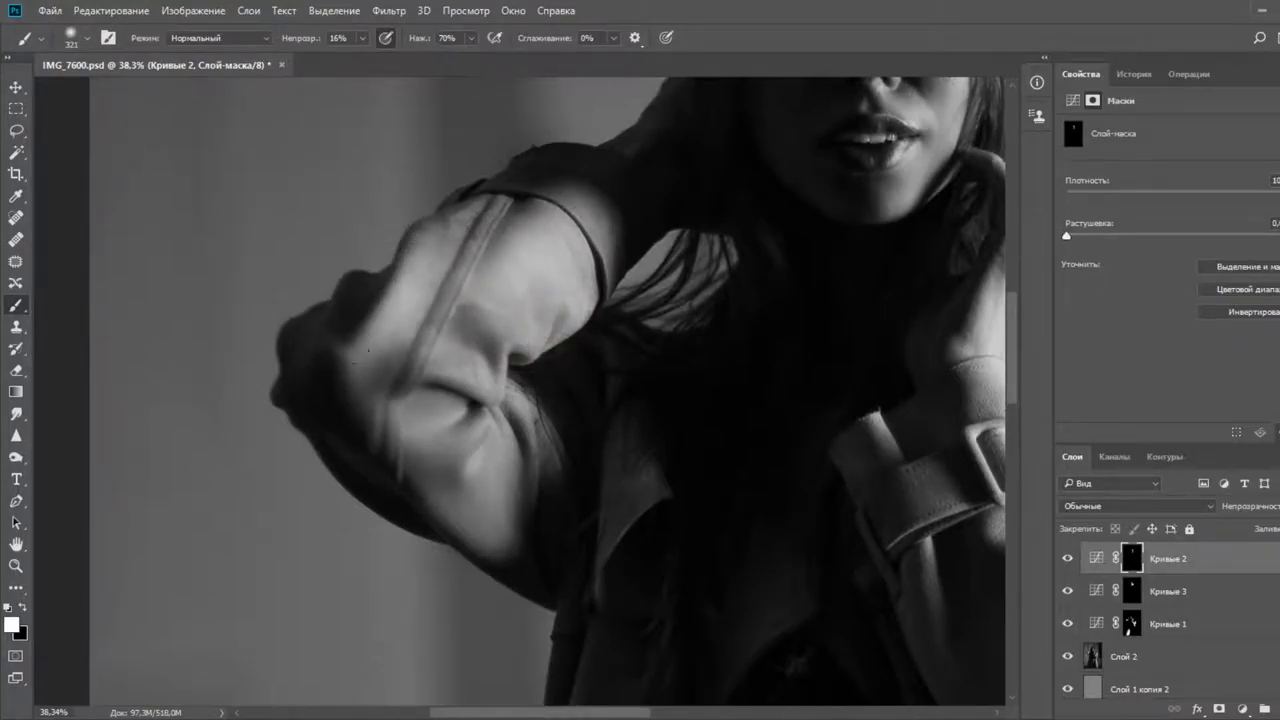
drag(464, 413, 428, 412)
drag(476, 470, 479, 494)
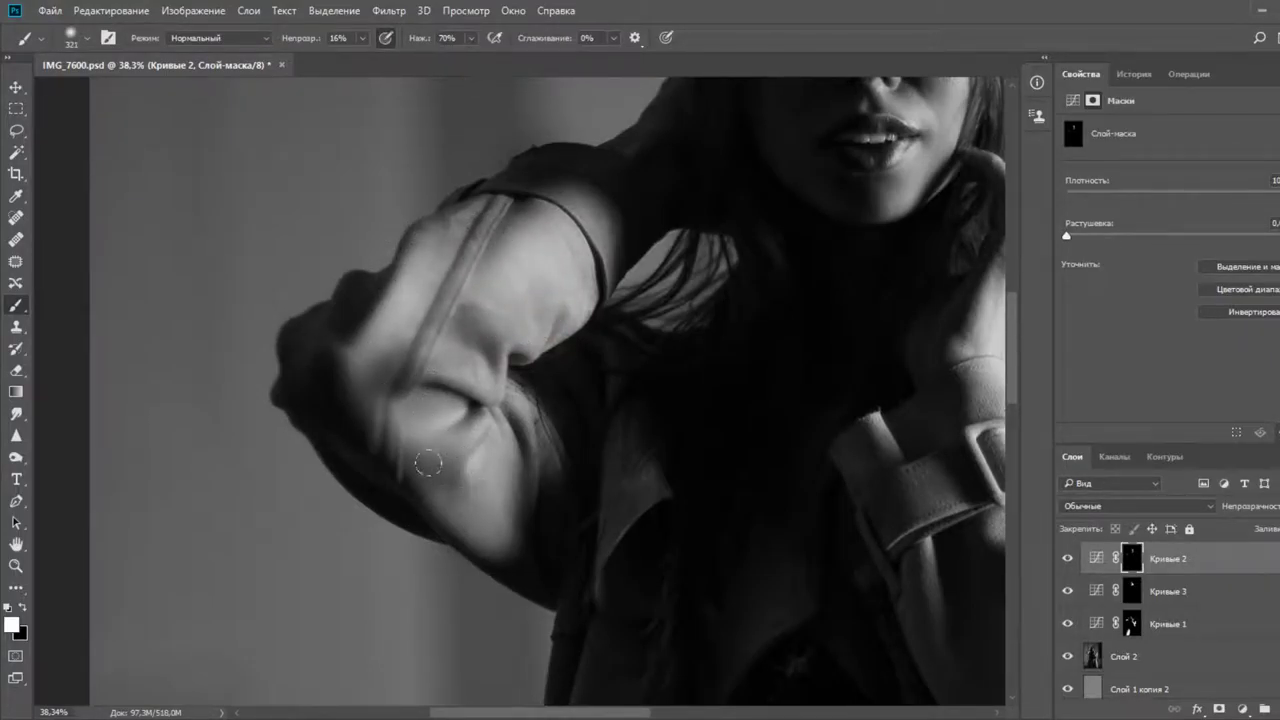
Paint white on the Кривые 2 mask over the hand, buckled cuff and upper folds of the bent sleeve
drag(757, 453, 402, 283)
drag(629, 338, 610, 351)
drag(611, 287, 641, 257)
mouse_move(706, 394)
mouse_down()
mouse_move(697, 480)
mouse_move(669, 554)
mouse_up()
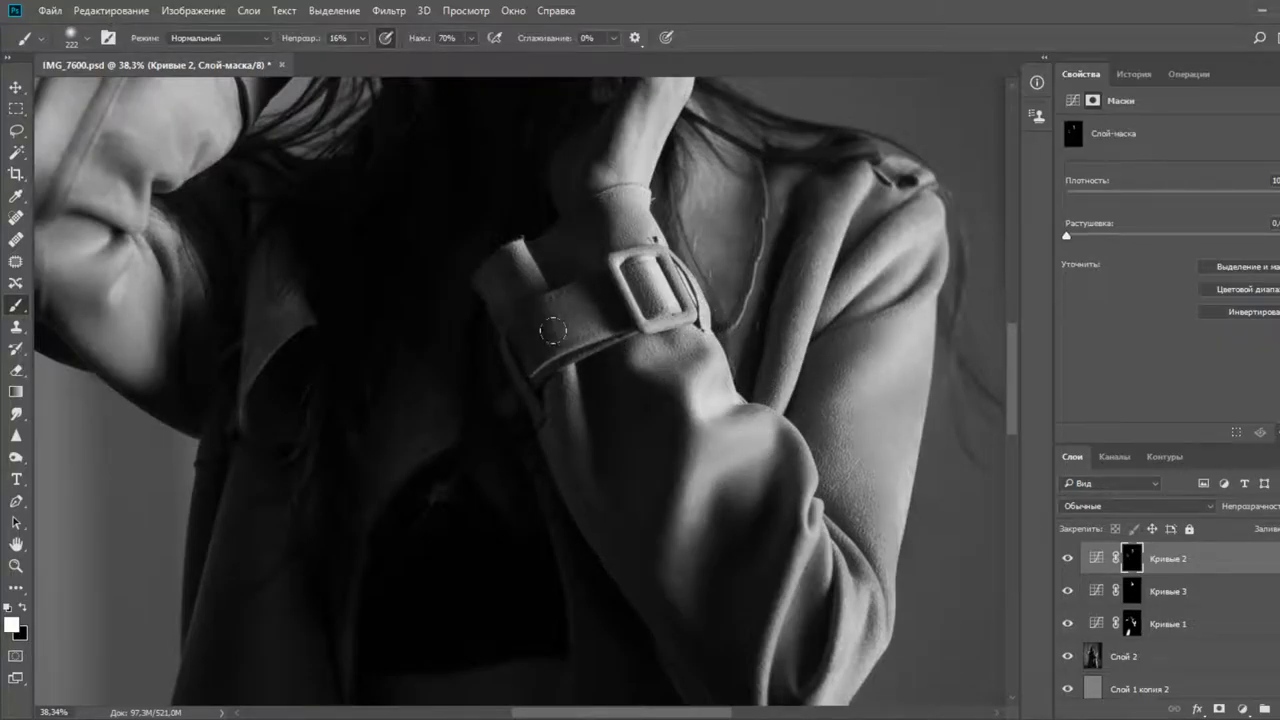
Paint white on the Кривые 2 mask along the lit strips of the coat front down to the hem
key(space)
mouse_move(597, 506)
mouse_down()
mouse_move(634, 303)
mouse_move(620, 122)
mouse_up()
drag(626, 366, 565, 443)
drag(581, 370, 607, 370)
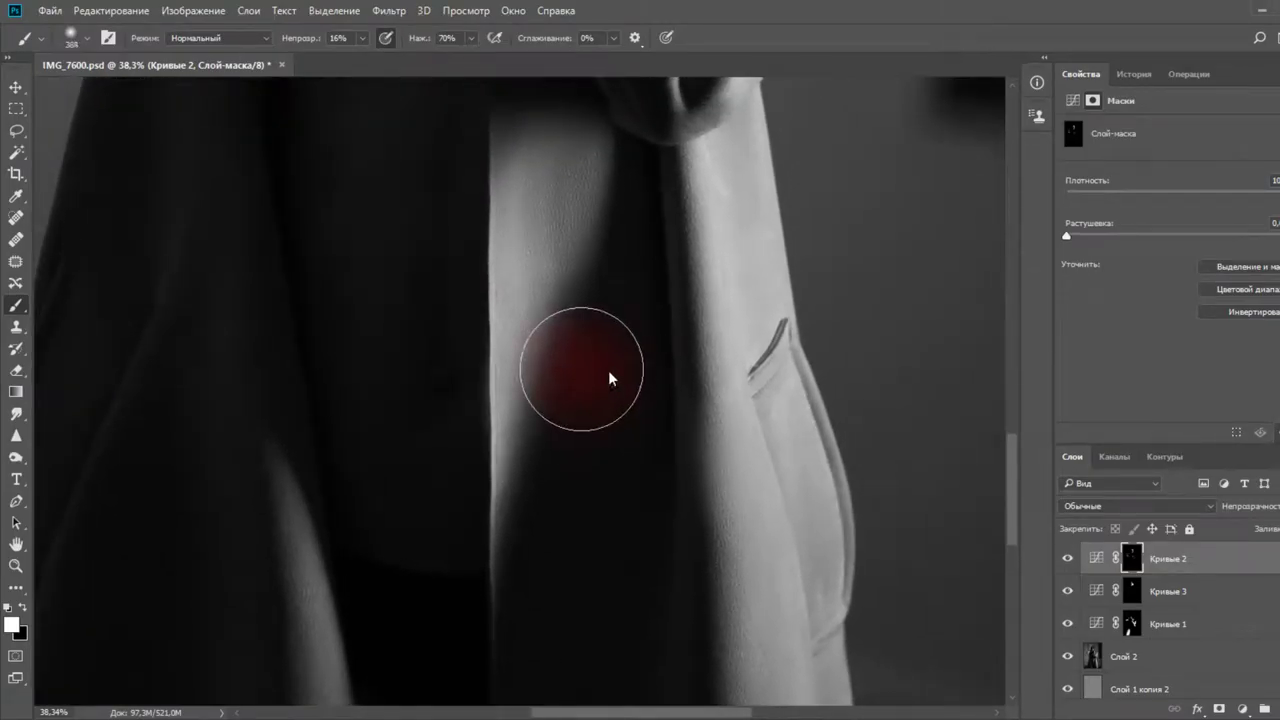
drag(522, 140, 497, 450)
key(space)
mouse_move(786, 530)
mouse_down()
mouse_move(735, 325)
mouse_move(718, 80)
mouse_up()
drag(734, 475, 693, 545)
alt+right_click(739, 442)
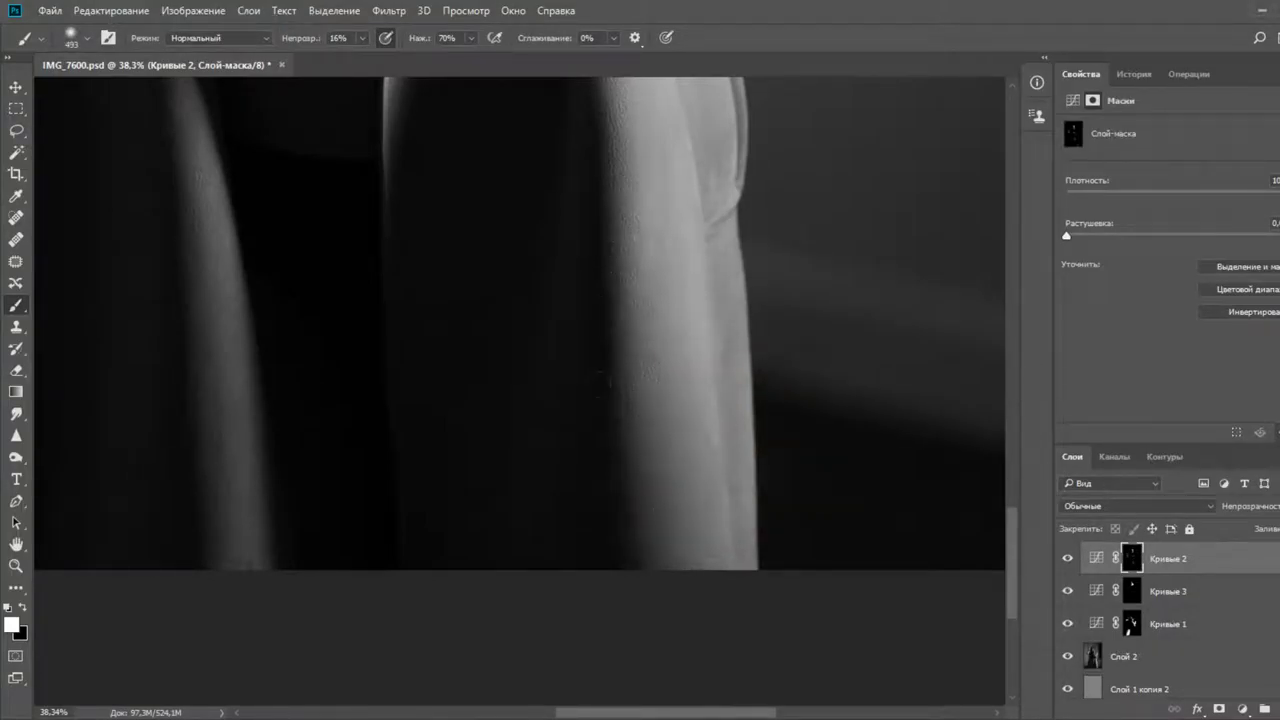
scroll(674, 551, down, 6)
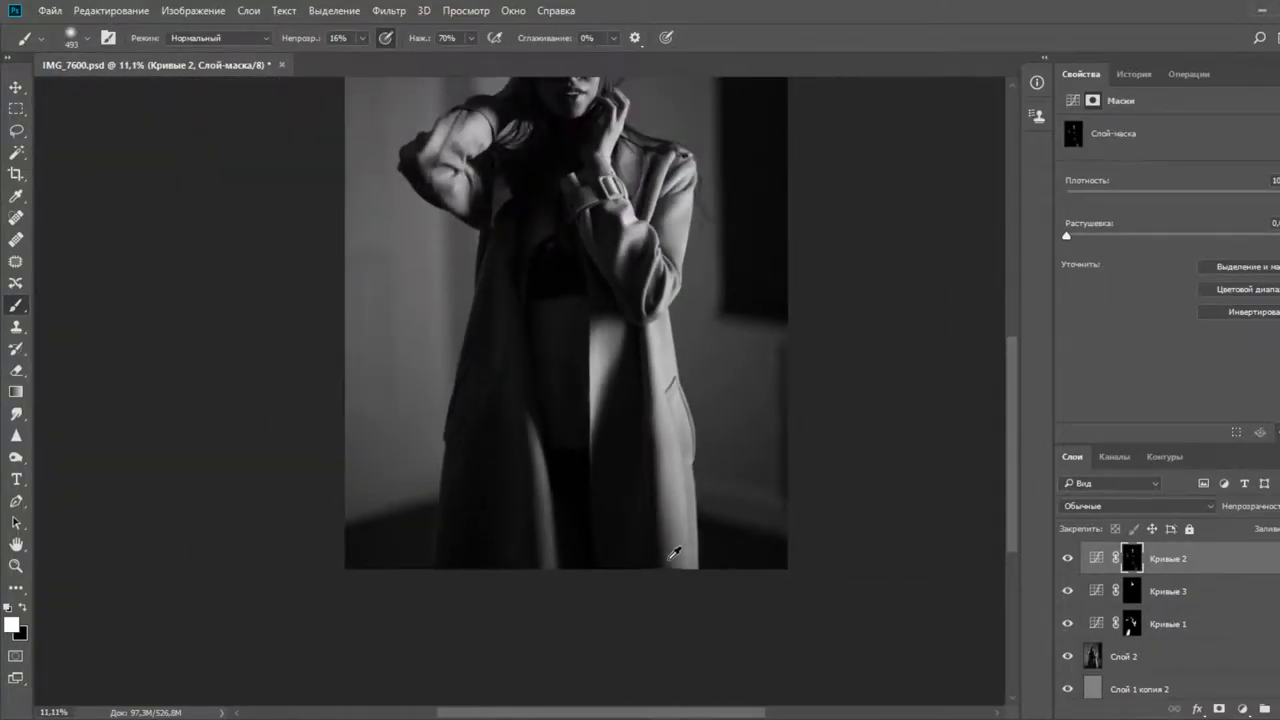
key(ctrl+0)
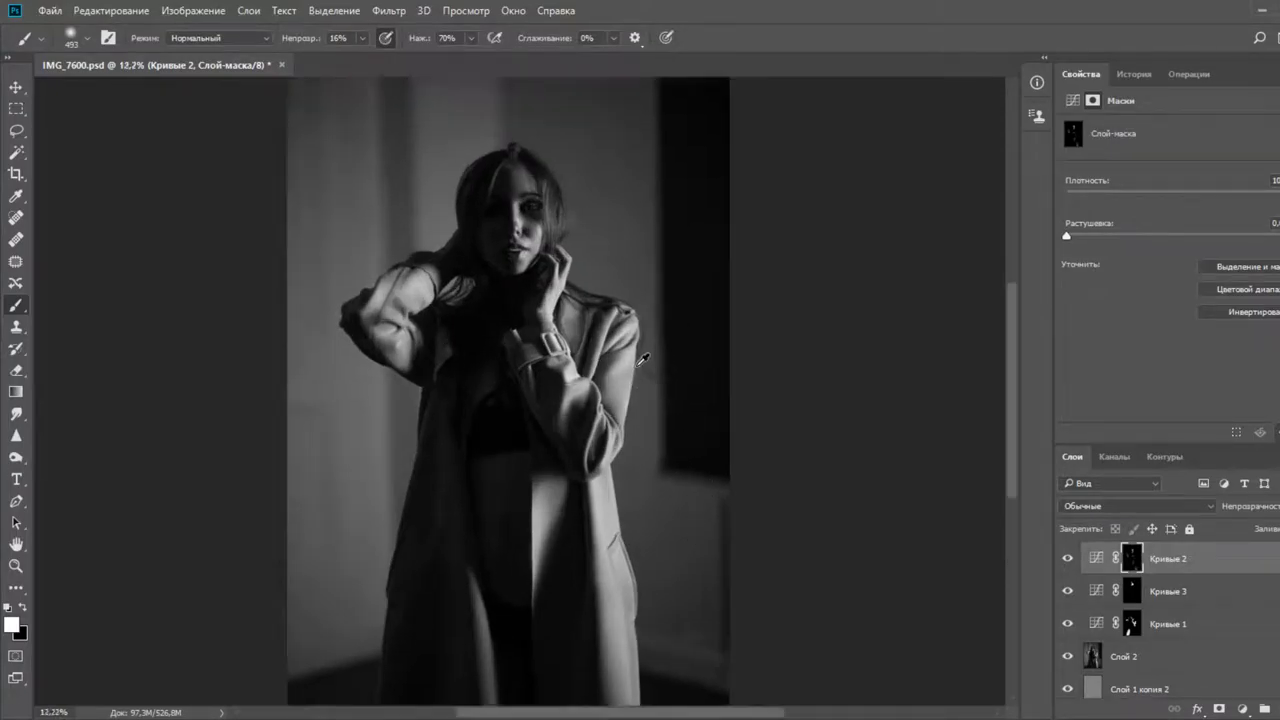
Touch up the bent arm's sleeve on the Кривые 2 mask with a smaller white Brush at 16% opacity
scroll(643, 358, up, 3)
alt+right_click(610, 410)
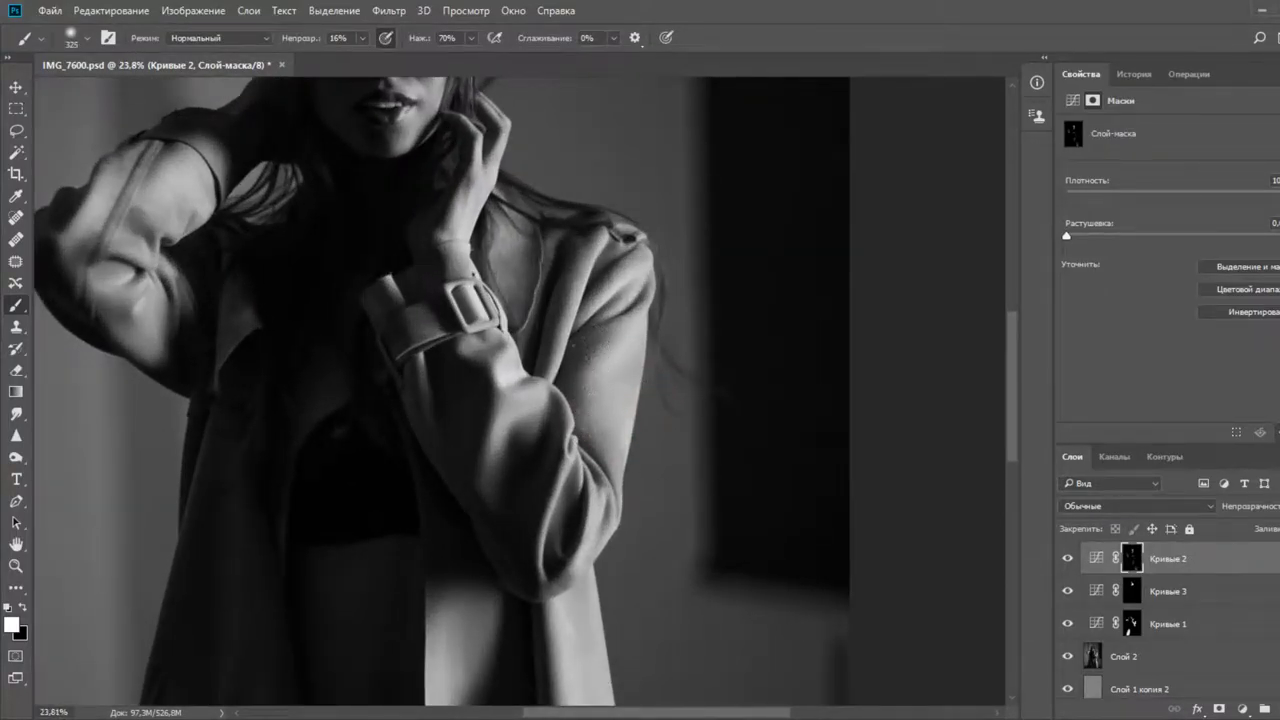
drag(311, 309, 541, 423)
scroll(313, 345, up, 6)
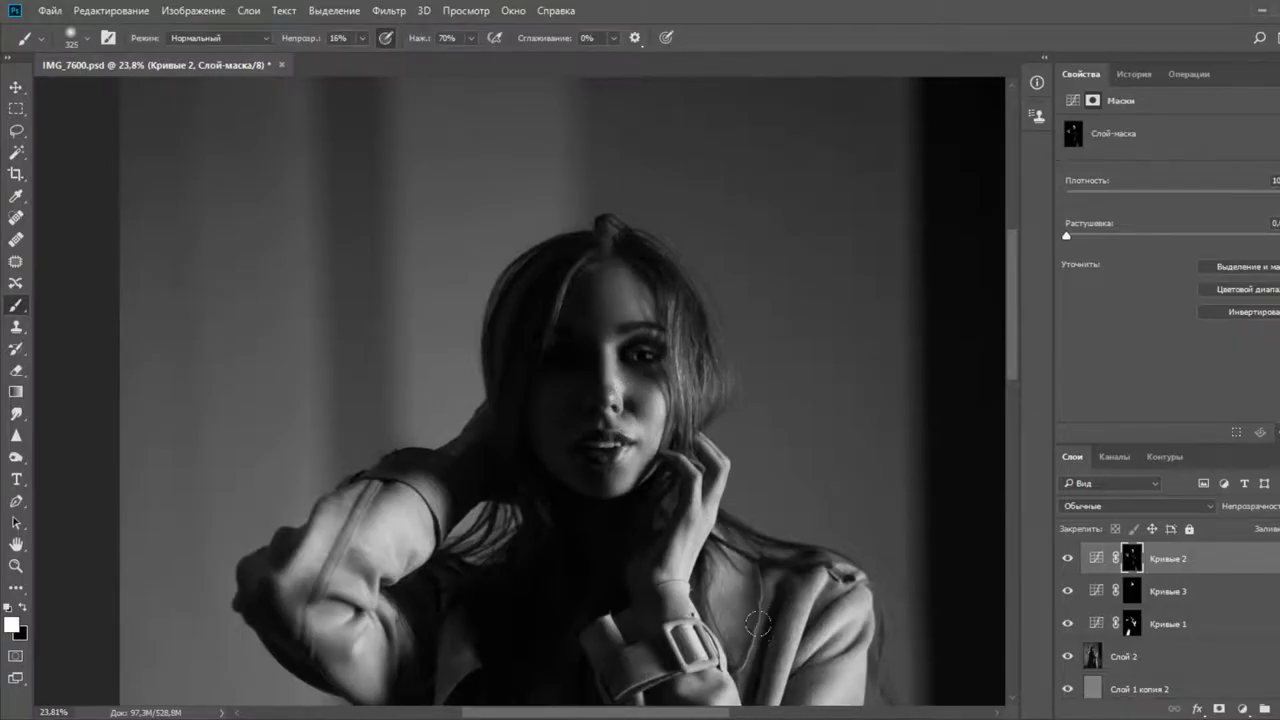
scroll(531, 532, down, 2)
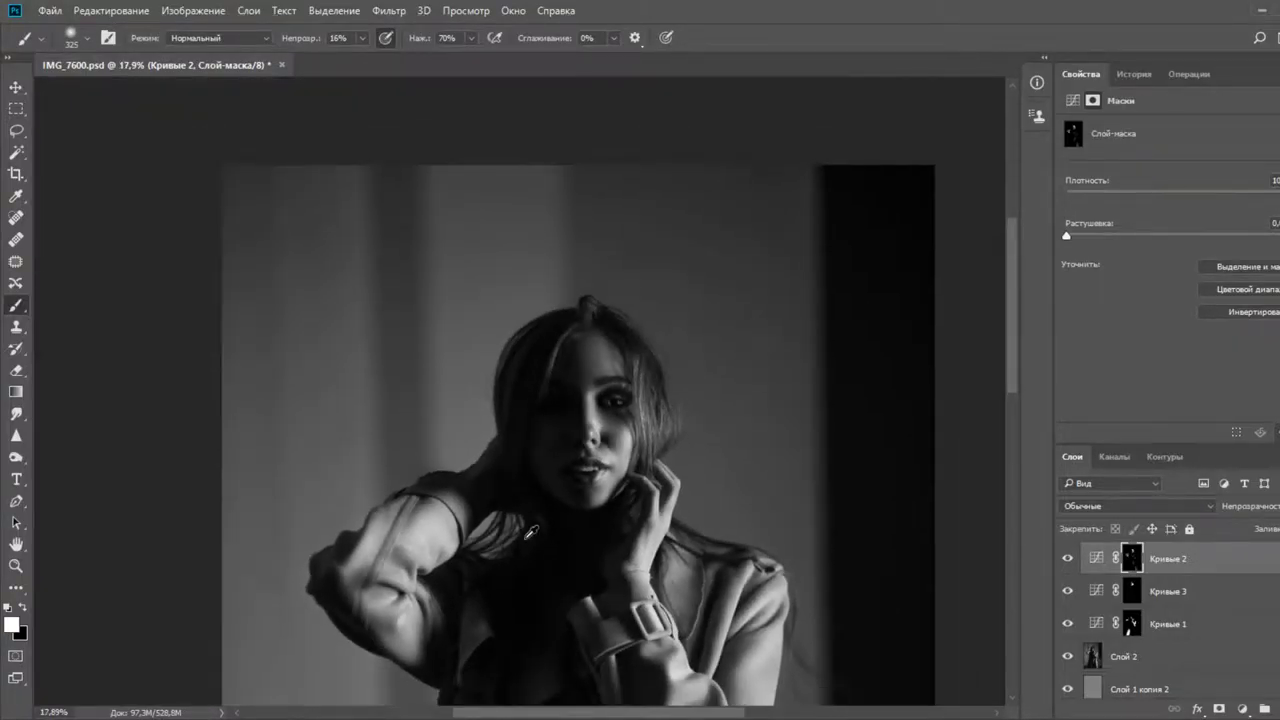
scroll(531, 532, down, 1)
click(1125, 688)
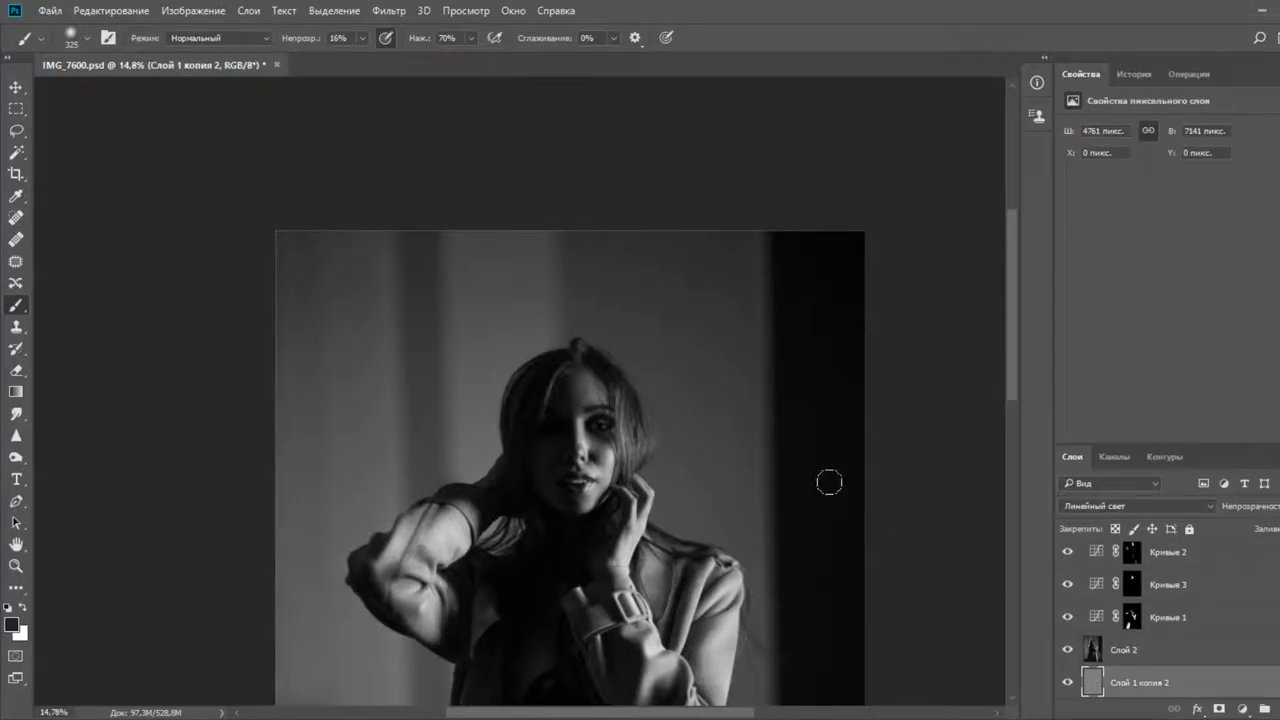
scroll(1105, 620, down, 2)
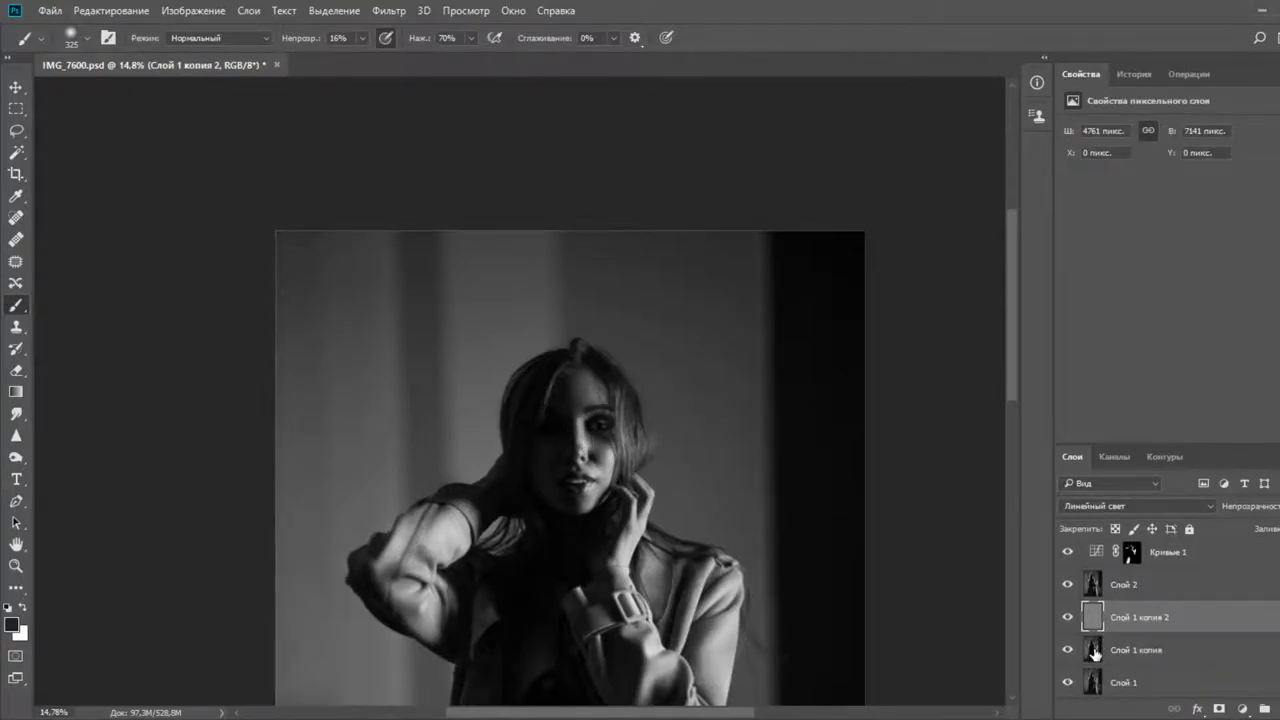
scroll(1095, 651, up, 2)
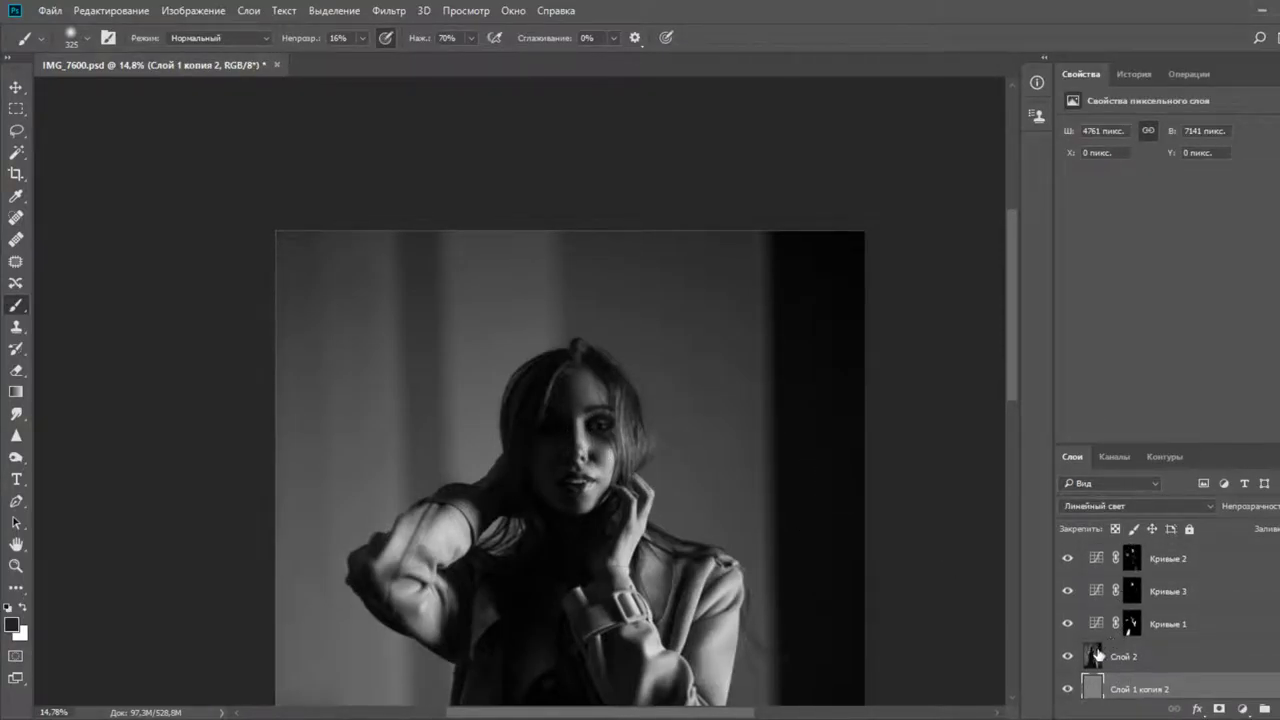
click(1098, 655)
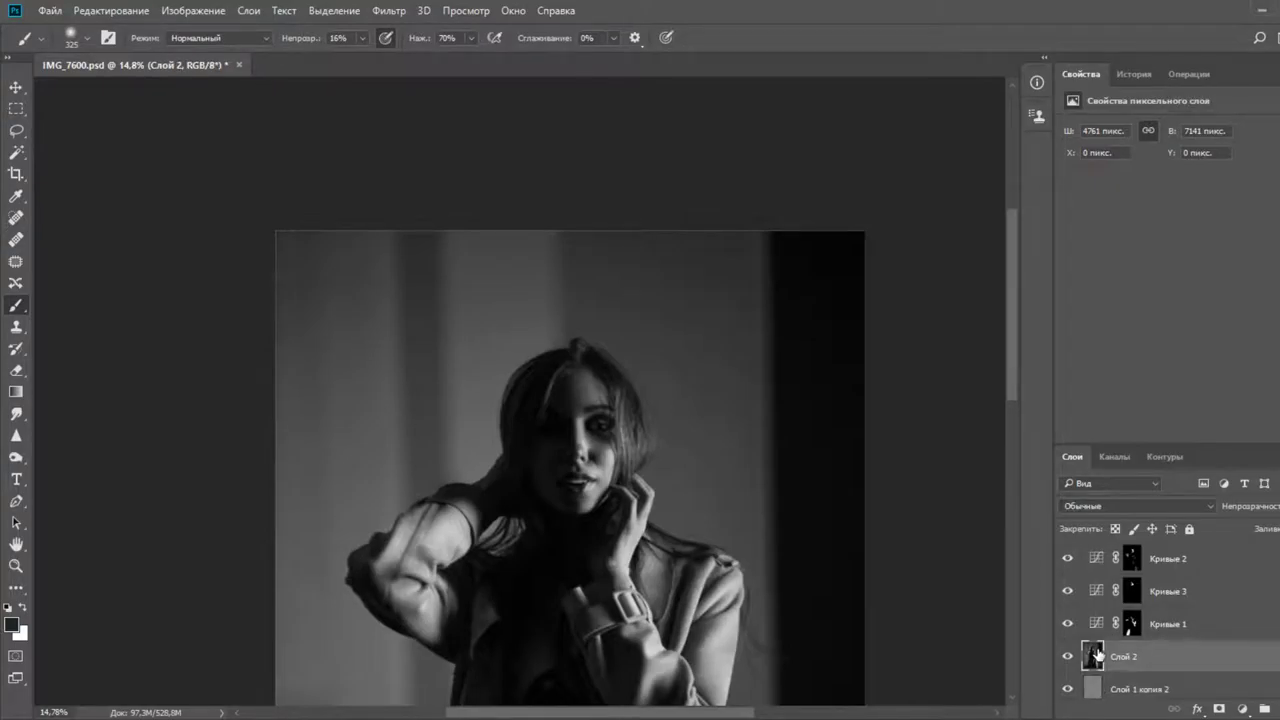
scroll(694, 446, down, 3)
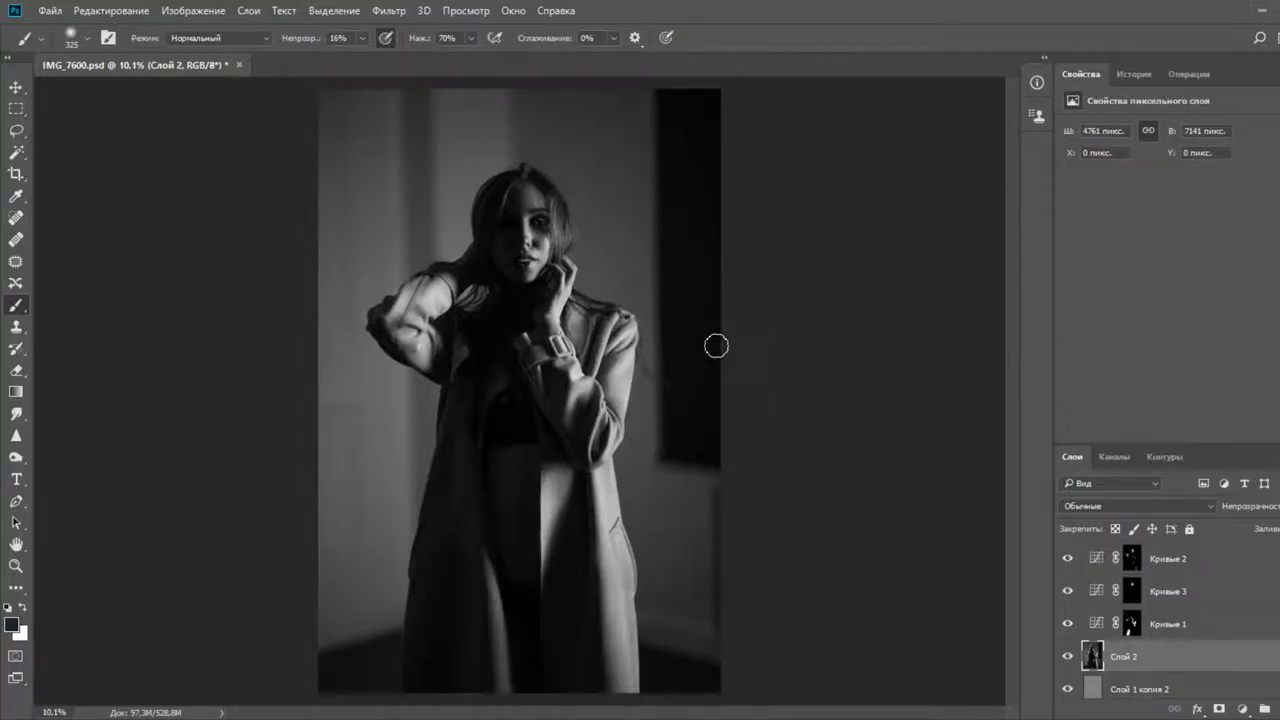
Paint white at 29% opacity on the Кривые 2 mask along the lit strips of the lower coat near the hem
click(1128, 553)
scroll(480, 674, up, 4)
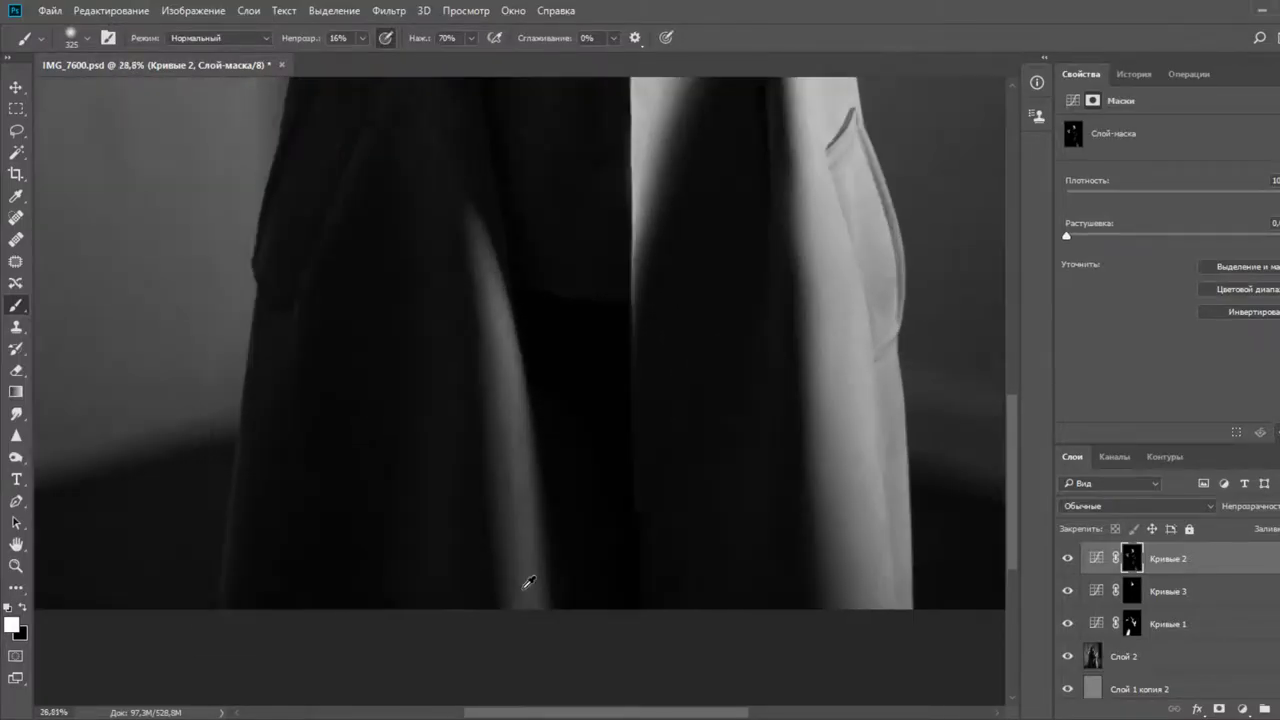
scroll(528, 583, up, 1)
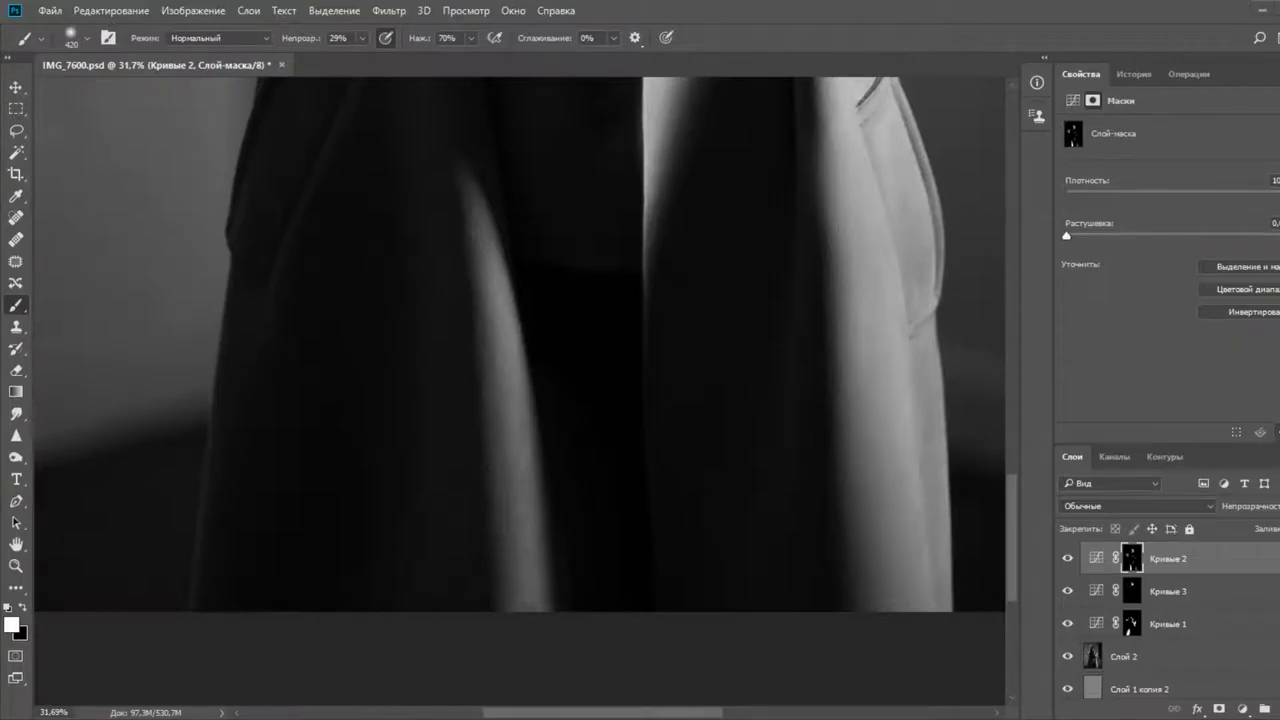
scroll(632, 391, down, 5)
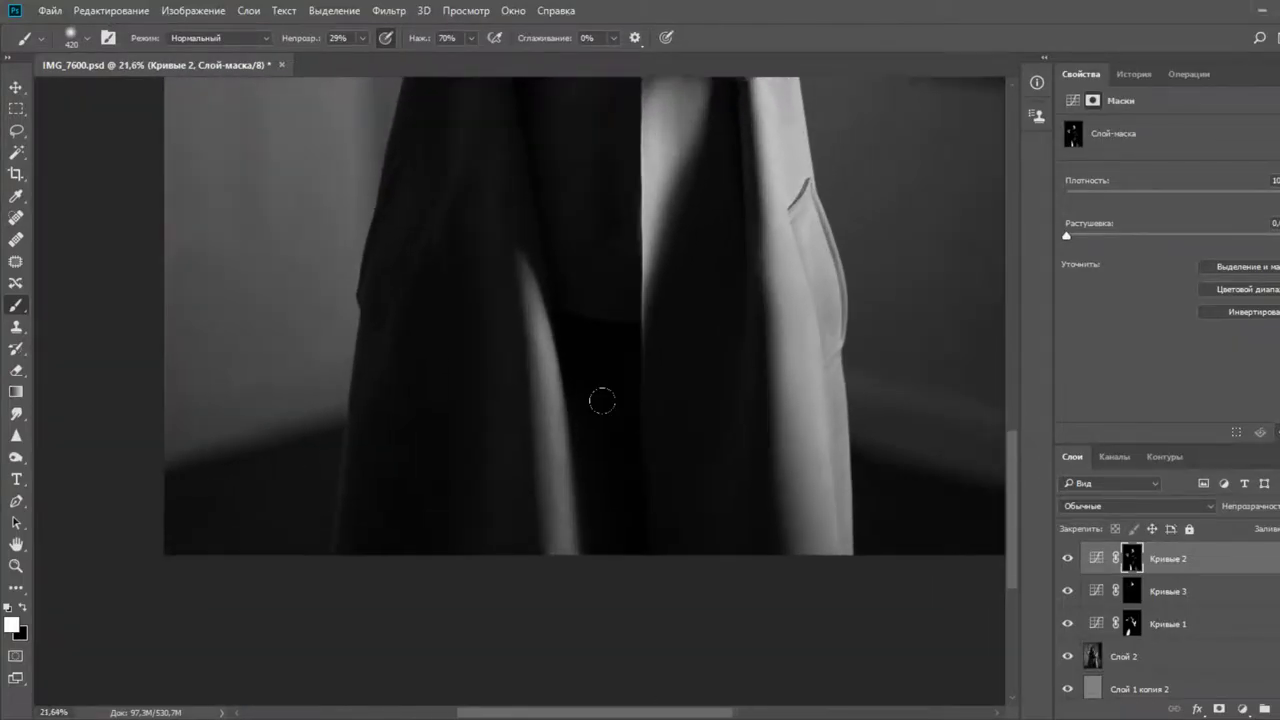
scroll(640, 385, up, 2)
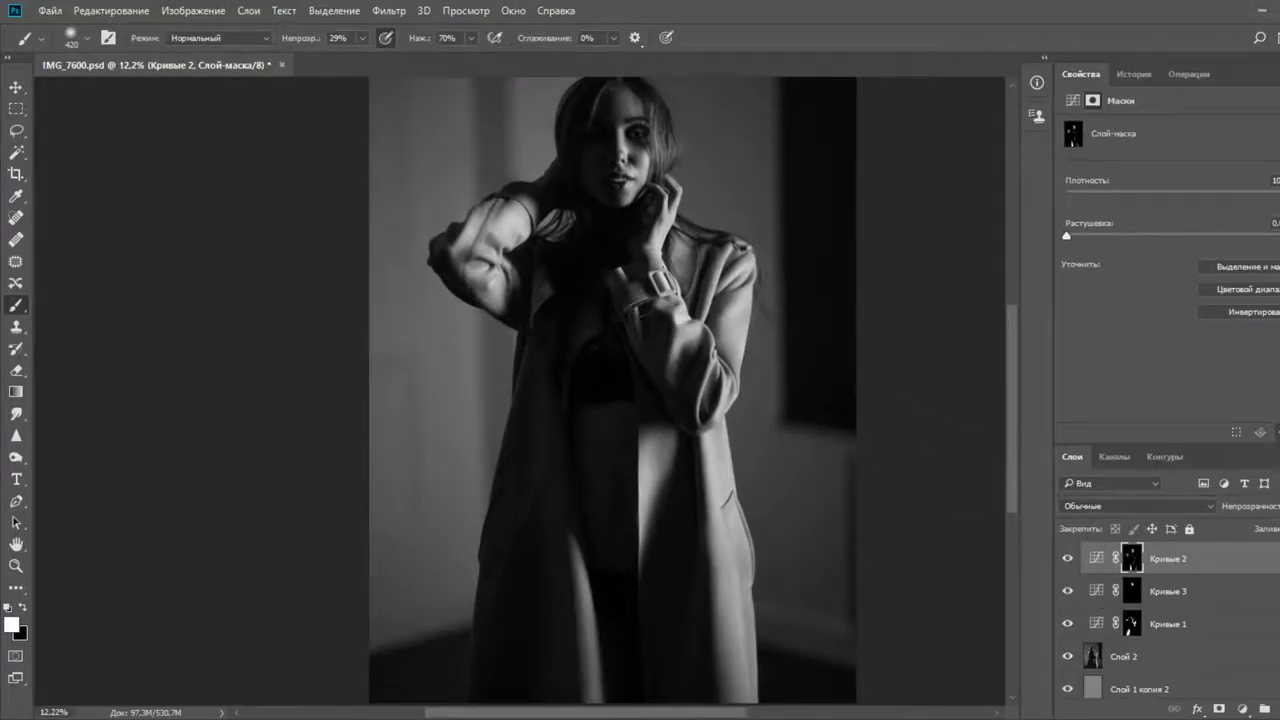
scroll(640, 304, up, 1)
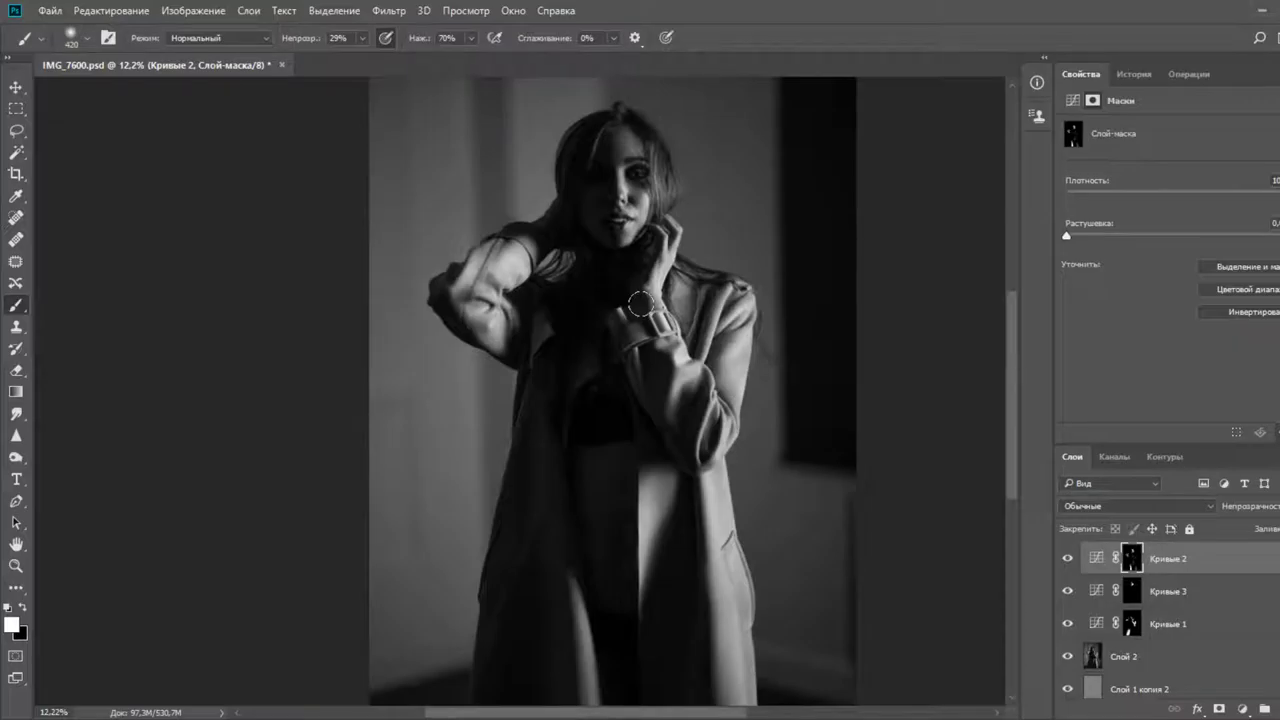
Paint white at 29% opacity over the bare chest on the Кривые 2 mask and over the cuff buckle on the Кривые 3 mask
scroll(640, 303, up, 5)
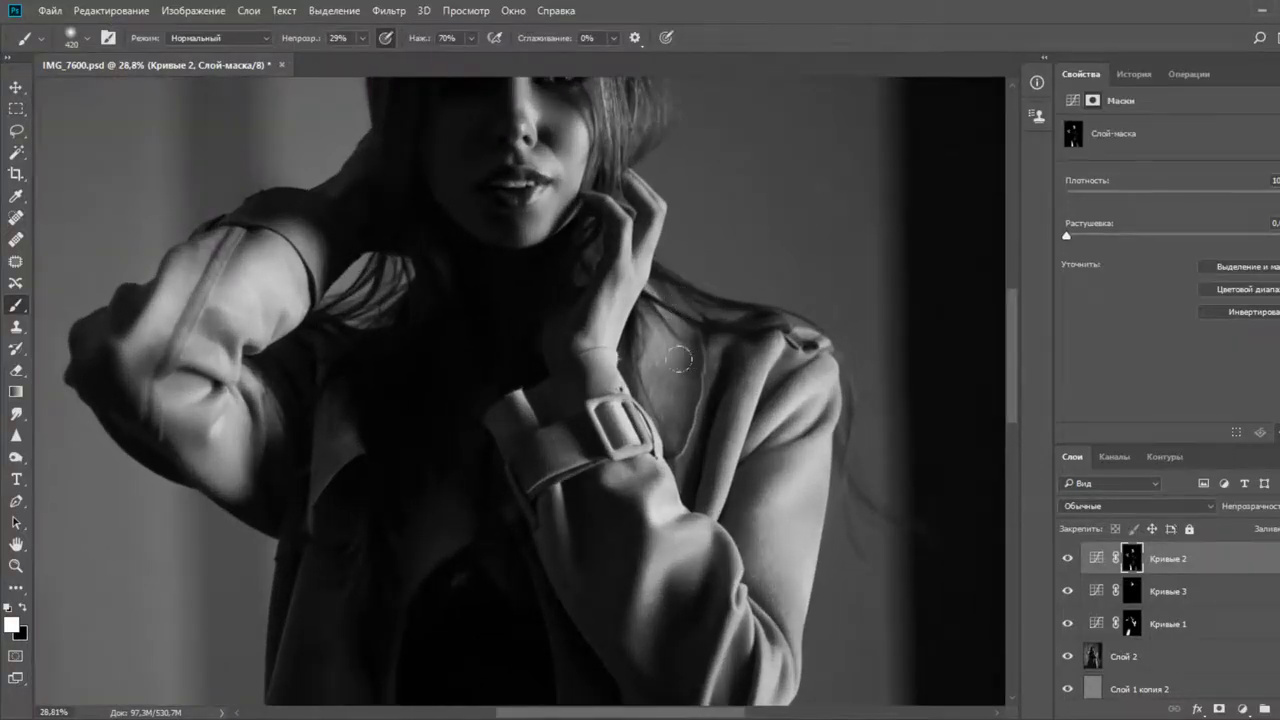
drag(664, 332, 660, 434)
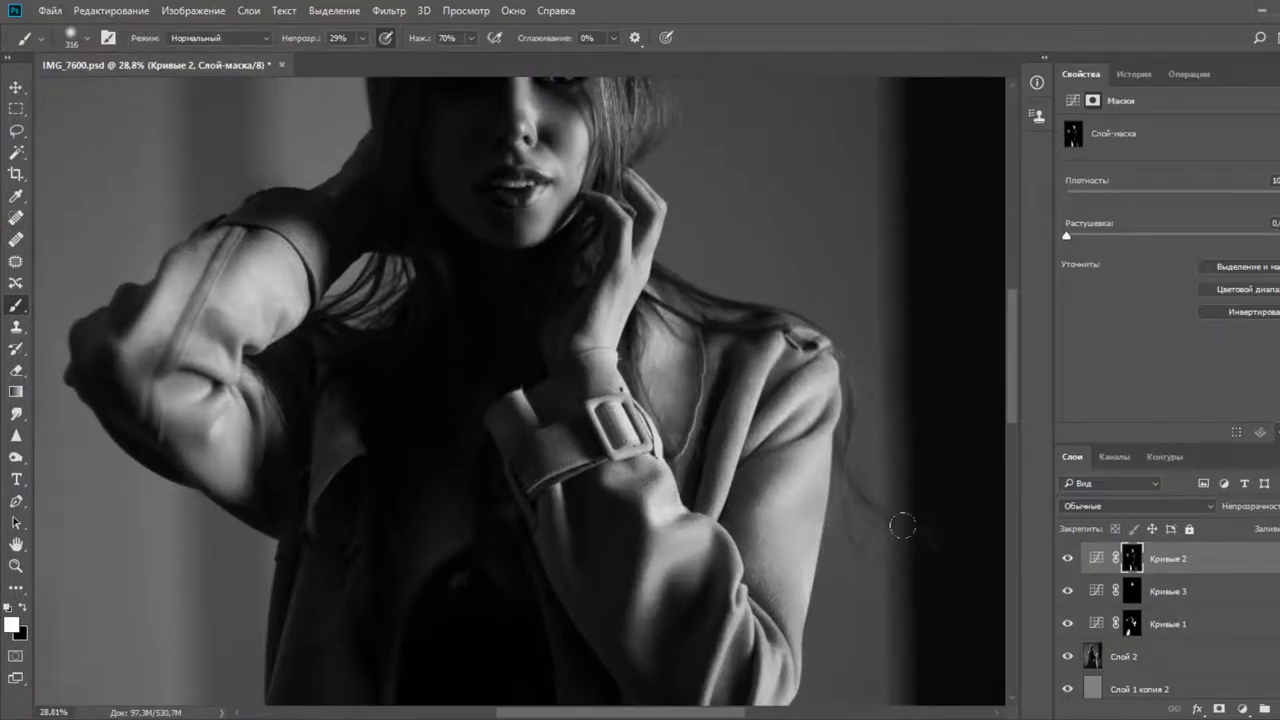
click(1135, 598)
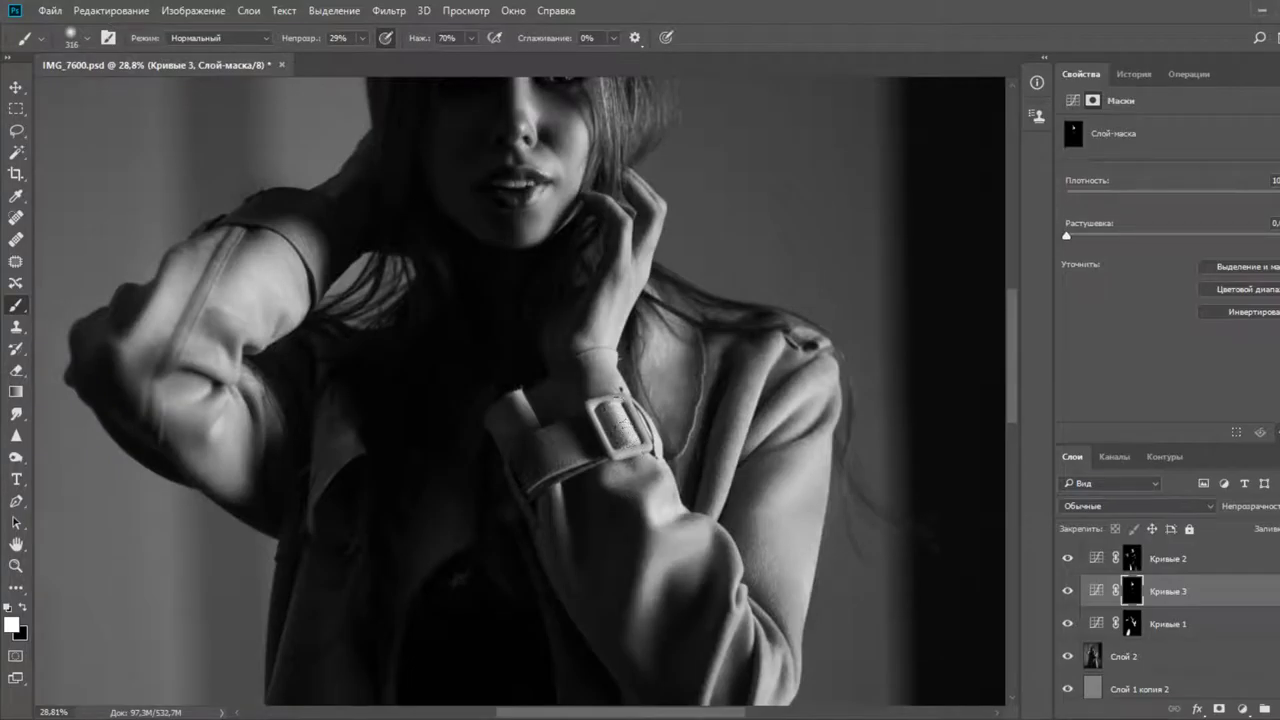
drag(627, 445, 608, 436)
Merge all layers from Кривые 2 down to Слой 1 into a single layer above the background
click(1140, 558)
scroll(1125, 640, down, 1)
scroll(1125, 663, down, 2)
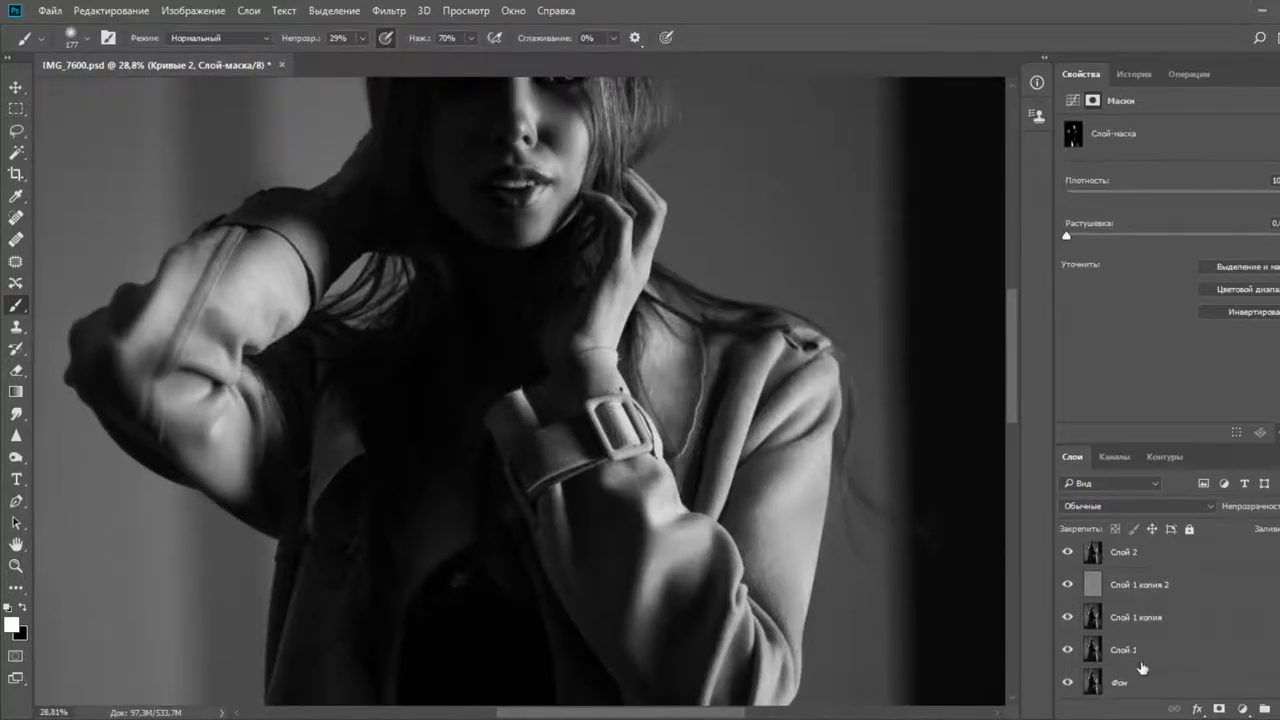
shift+click(1139, 655)
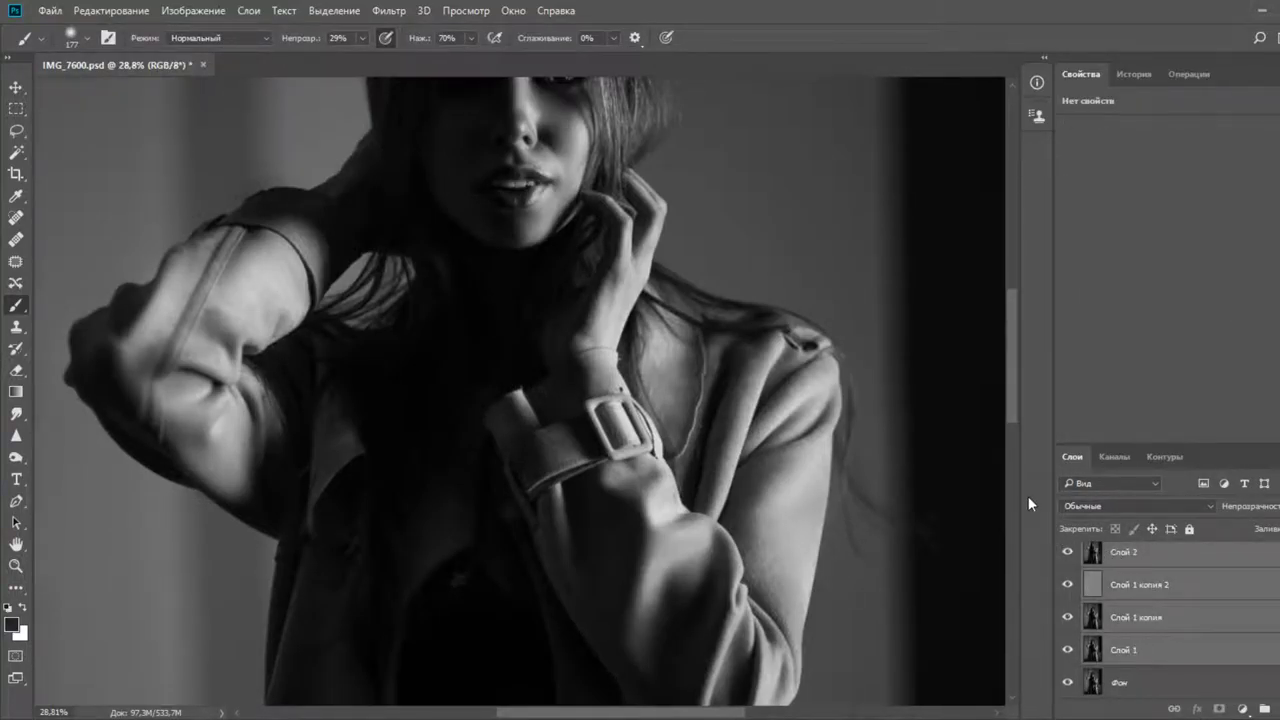
key(ctrl+e)
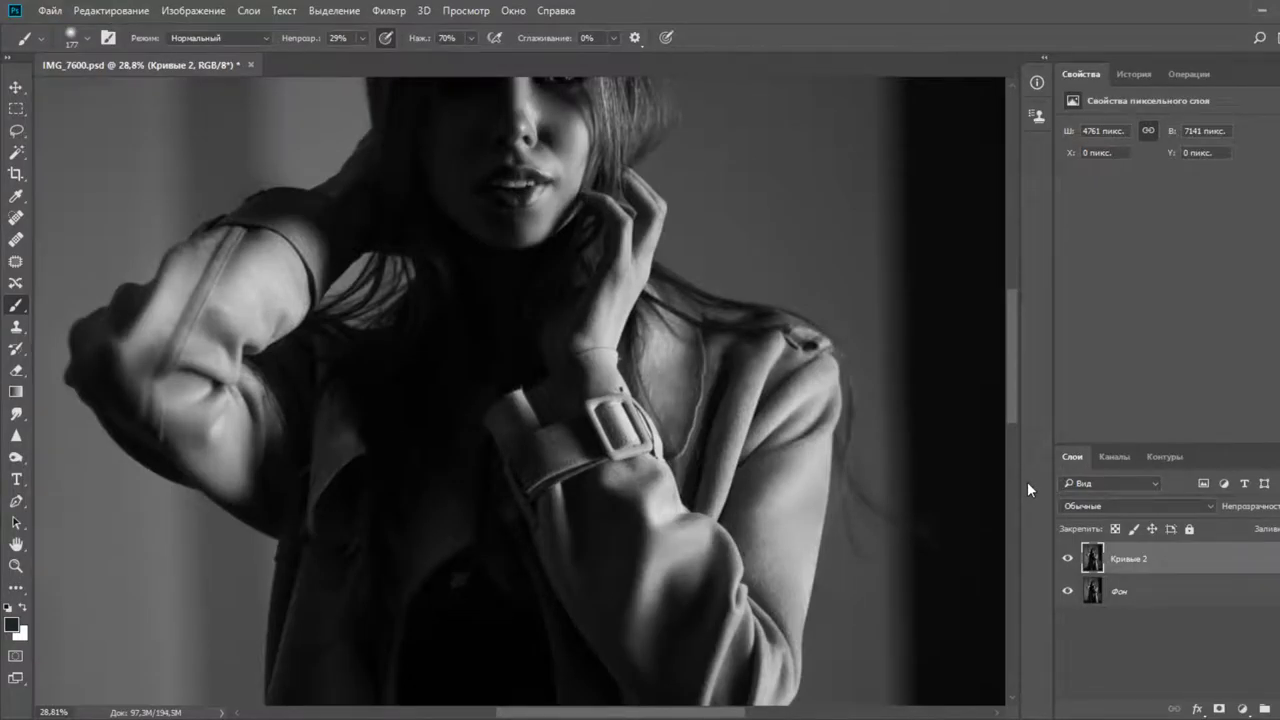
Duplicate the merged layer twice, then hide the upper copy and blur the lower copy as the tone layer
key(ctrl+j)
key(ctrl+j)
click(1069, 562)
key(alt+bracketleft)
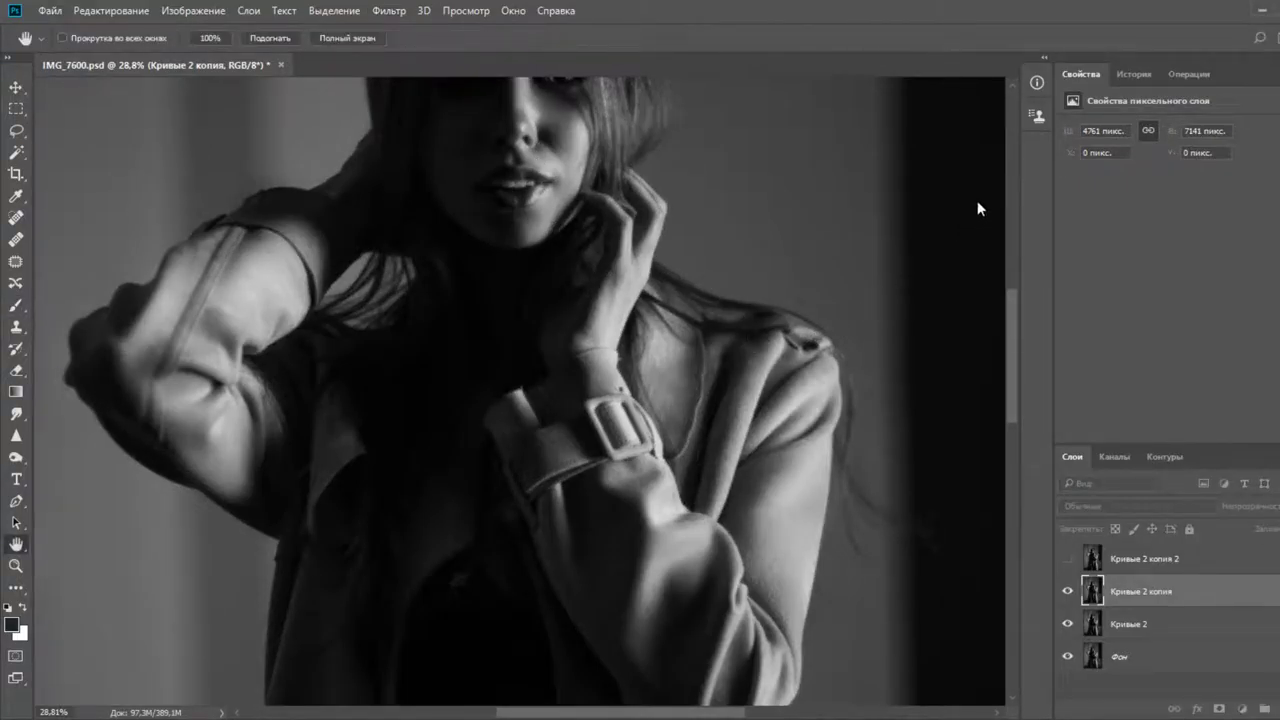
Show the top copy and turn it into the texture layer with Apply Image and the Линейный свет blend mode
click(1069, 559)
key(alt+bracketright)
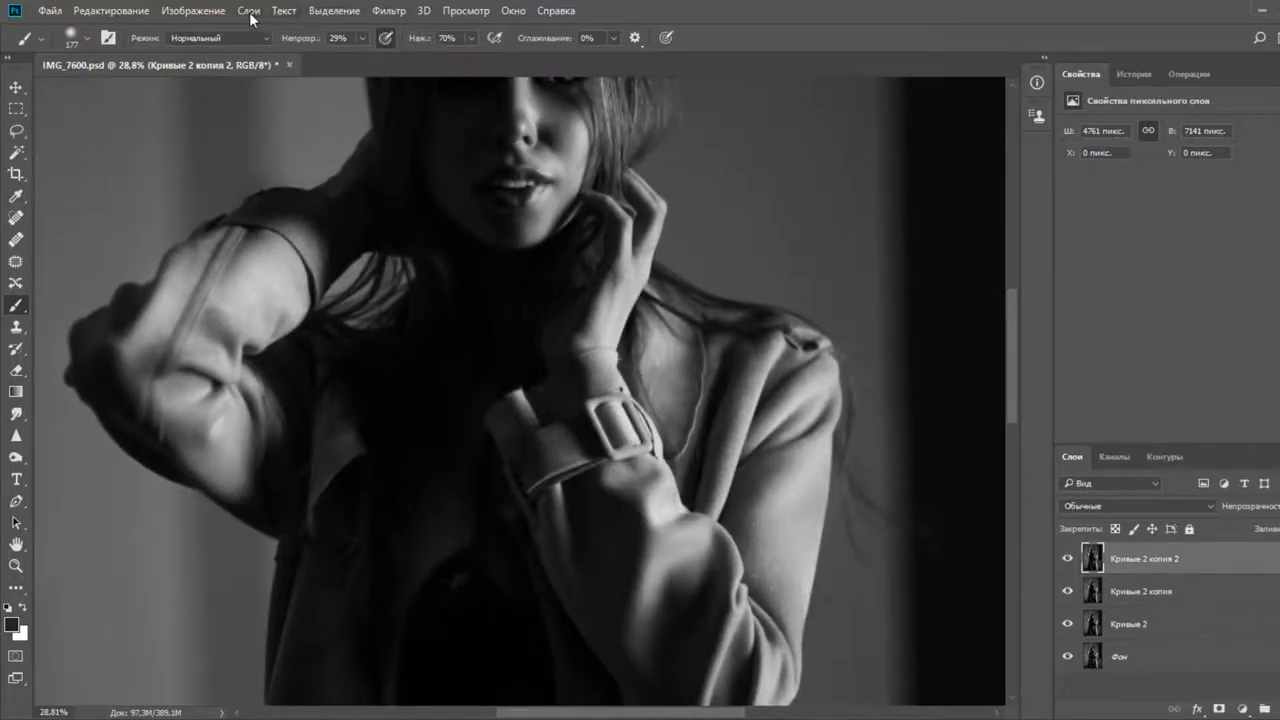
click(262, 219)
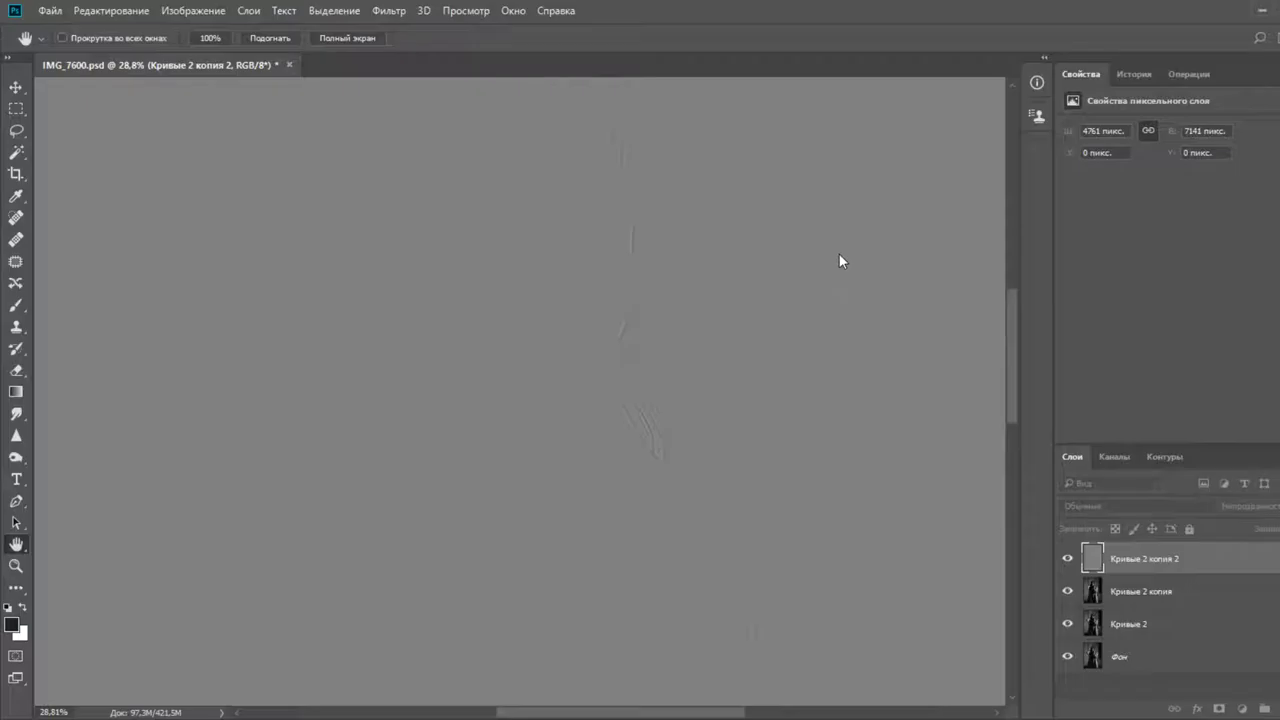
key(Return)
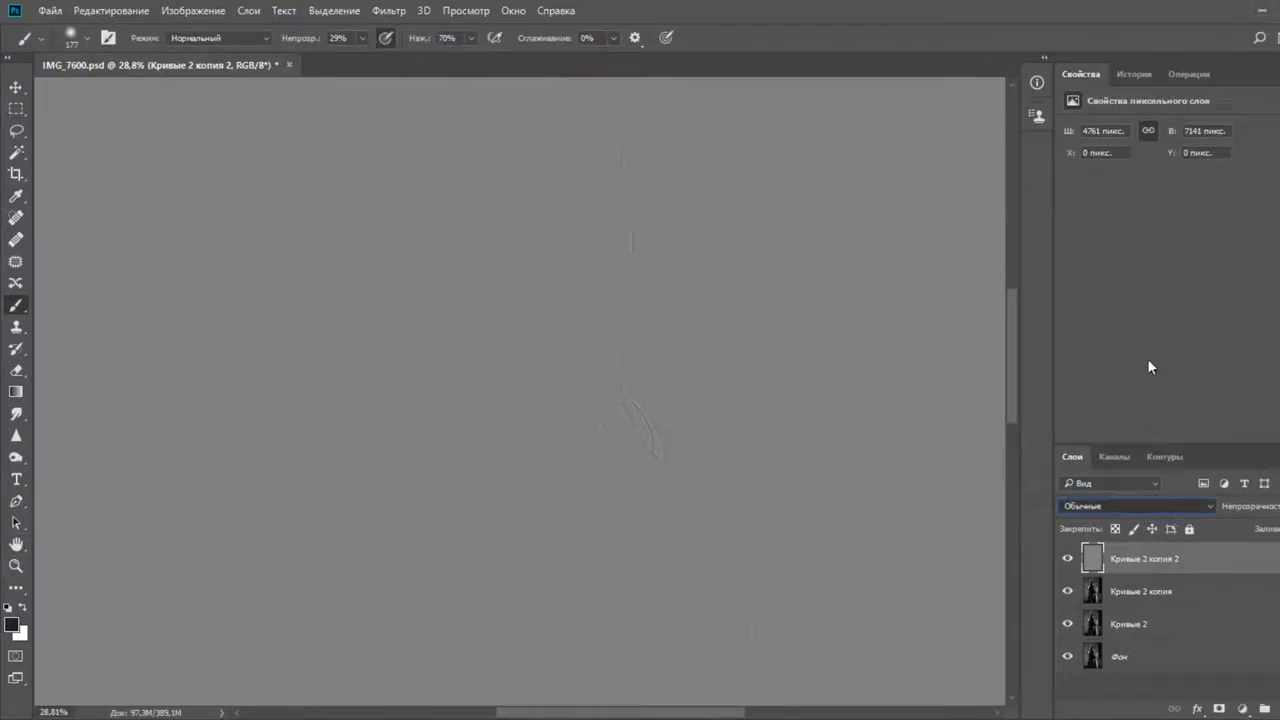
click(1143, 368)
Smooth the bare chest skin beside the coat lapel on the Кривые 2 копия layer with the Mixer Brush at 14% wetness
click(1097, 589)
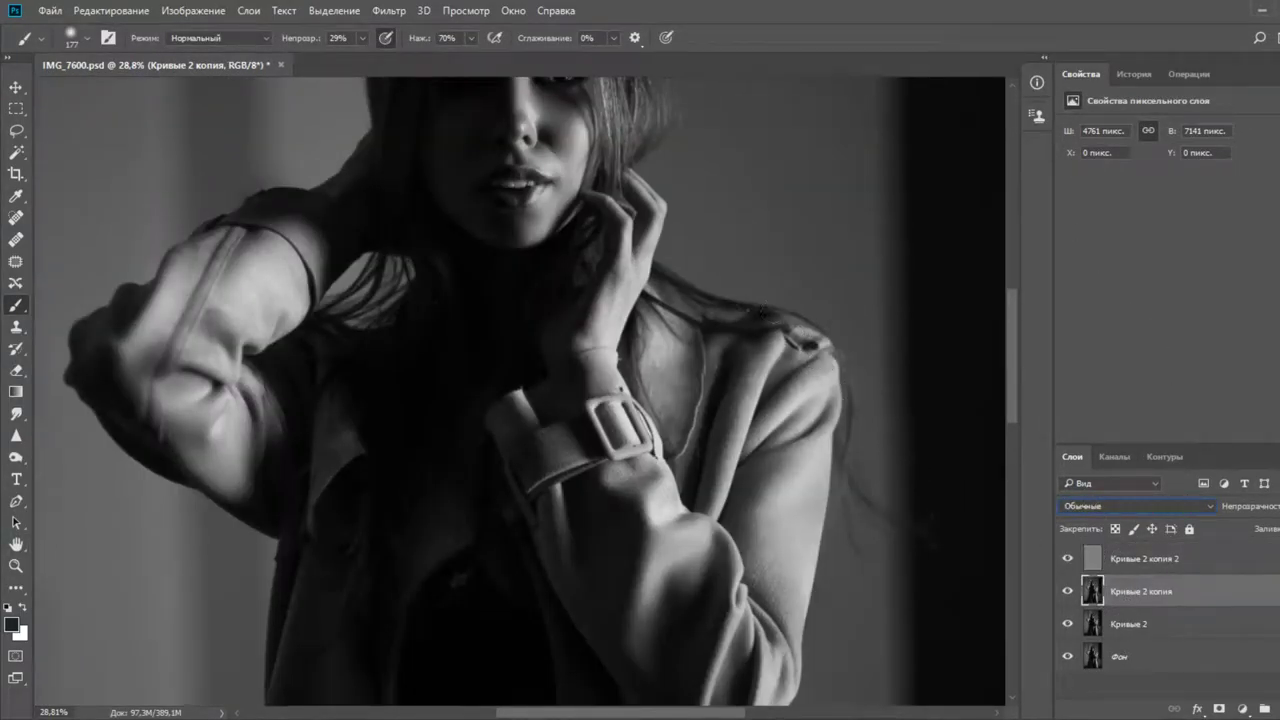
click(18, 590)
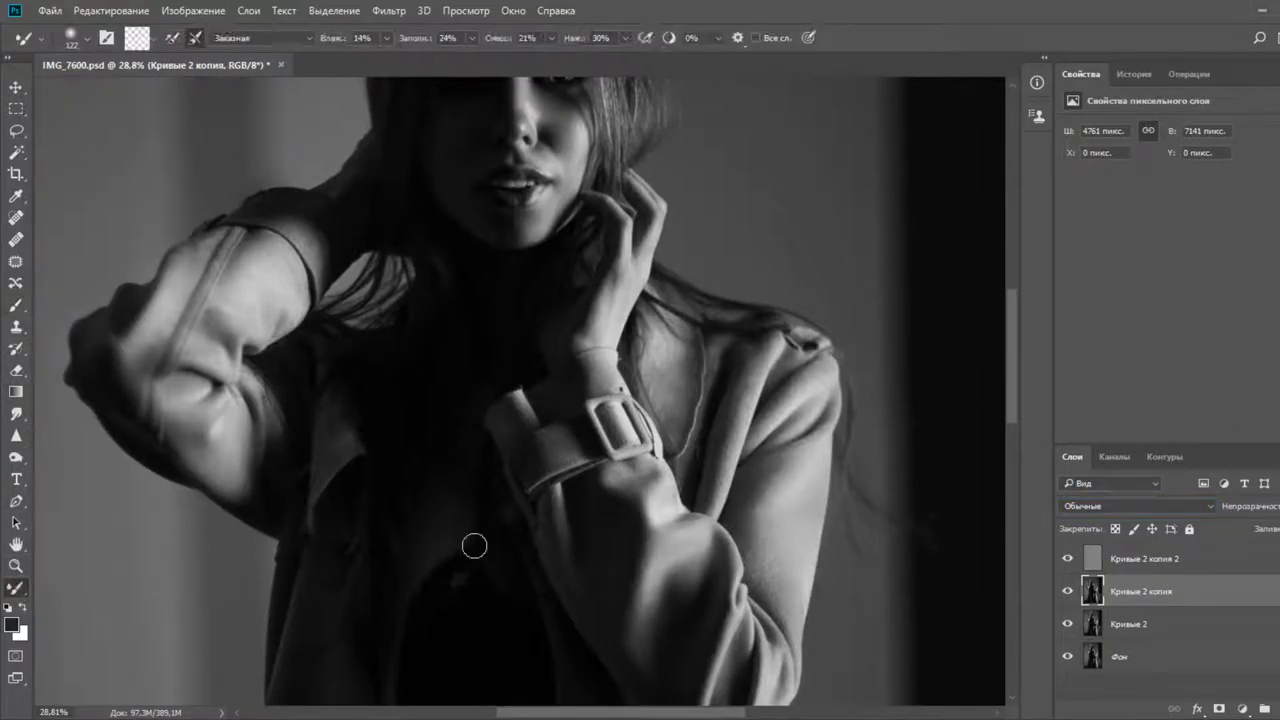
scroll(689, 365, up, 8)
drag(670, 388, 689, 391)
drag(608, 298, 650, 421)
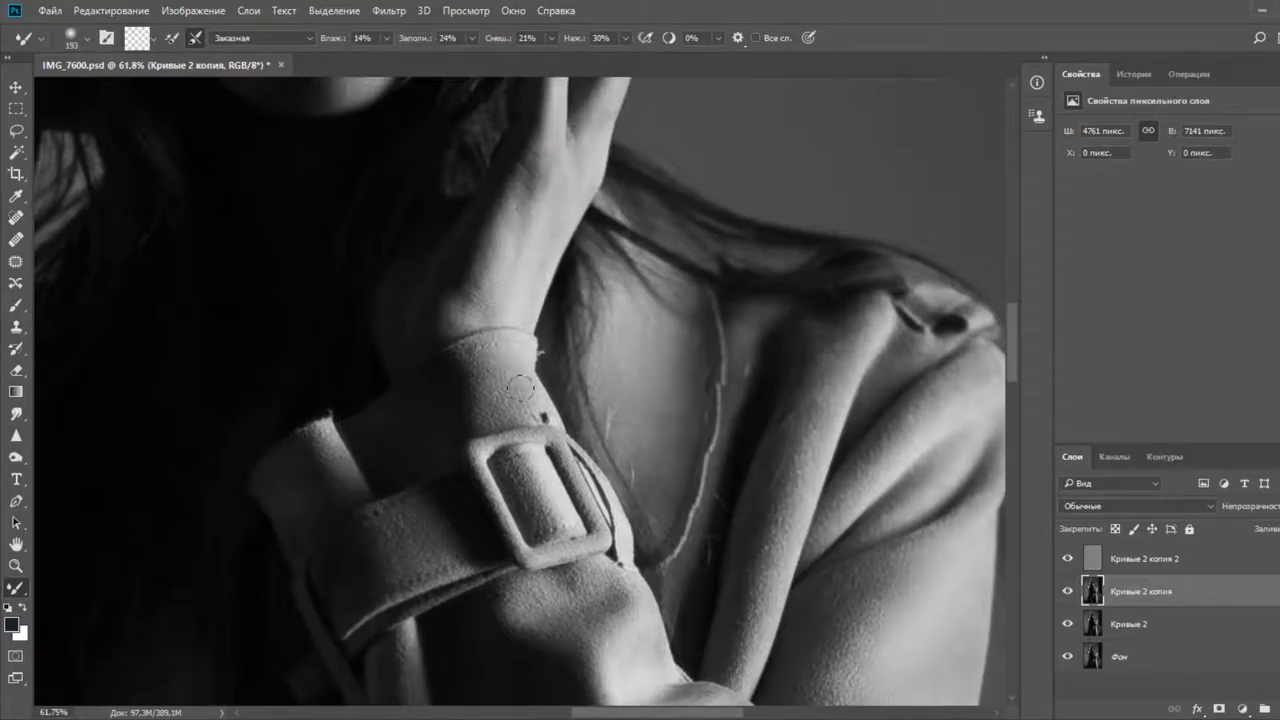
Smooth the tones of the hand and wrist on the Кривые 2 копия layer with a smaller Mixer Brush of about 154 px
drag(434, 180, 466, 302)
alt+right_click(511, 352)
mouse_move(511, 352)
mouse_down()
mouse_move(531, 381)
mouse_move(454, 395)
mouse_move(471, 419)
mouse_move(497, 363)
mouse_up()
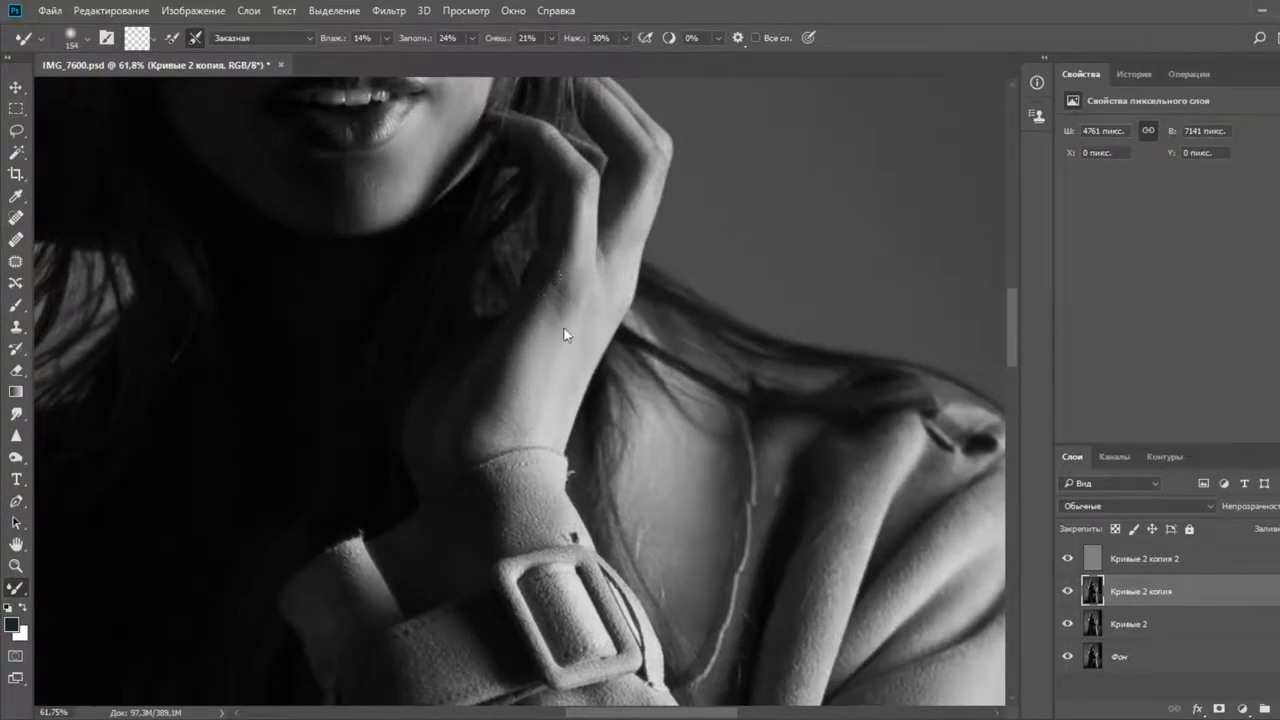
Blend the shadow on the lit cheek beside the nose on the Кривые 2 копия layer with the Mixer Brush
drag(445, 230, 440, 392)
drag(440, 253, 467, 302)
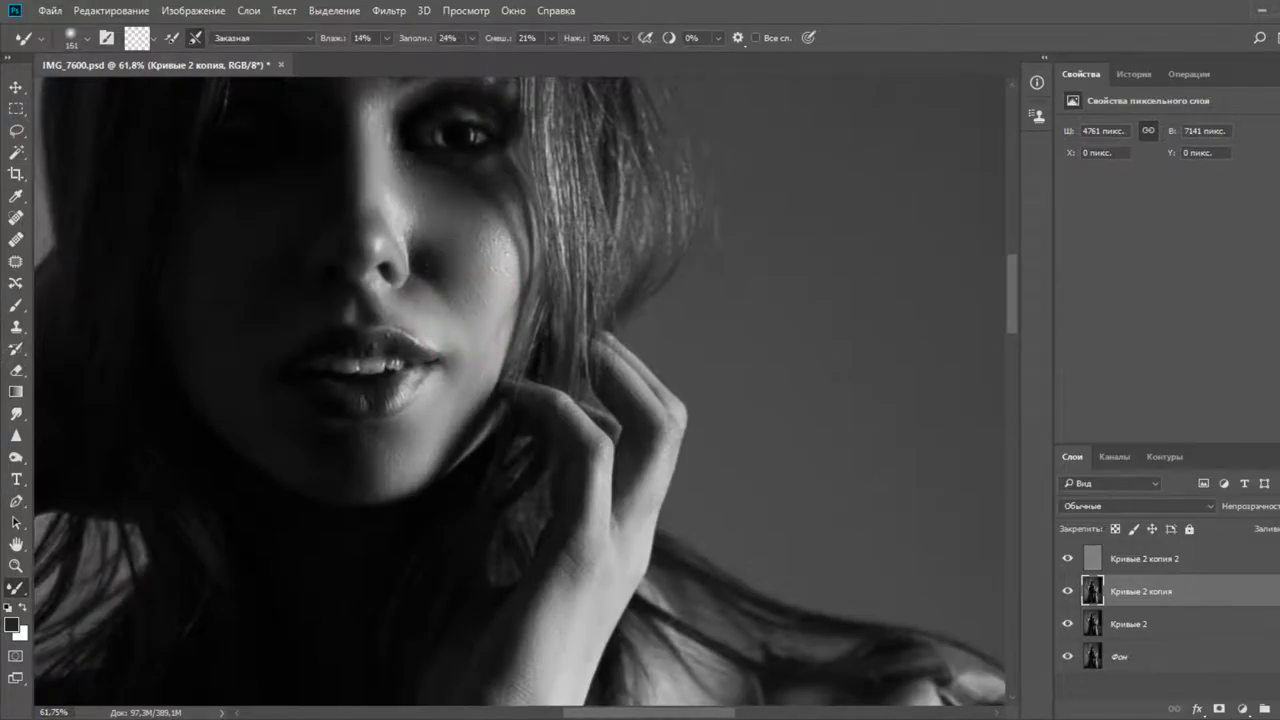
mouse_move(428, 258)
mouse_down()
mouse_move(409, 223)
mouse_move(434, 226)
mouse_move(429, 271)
mouse_move(444, 302)
mouse_up()
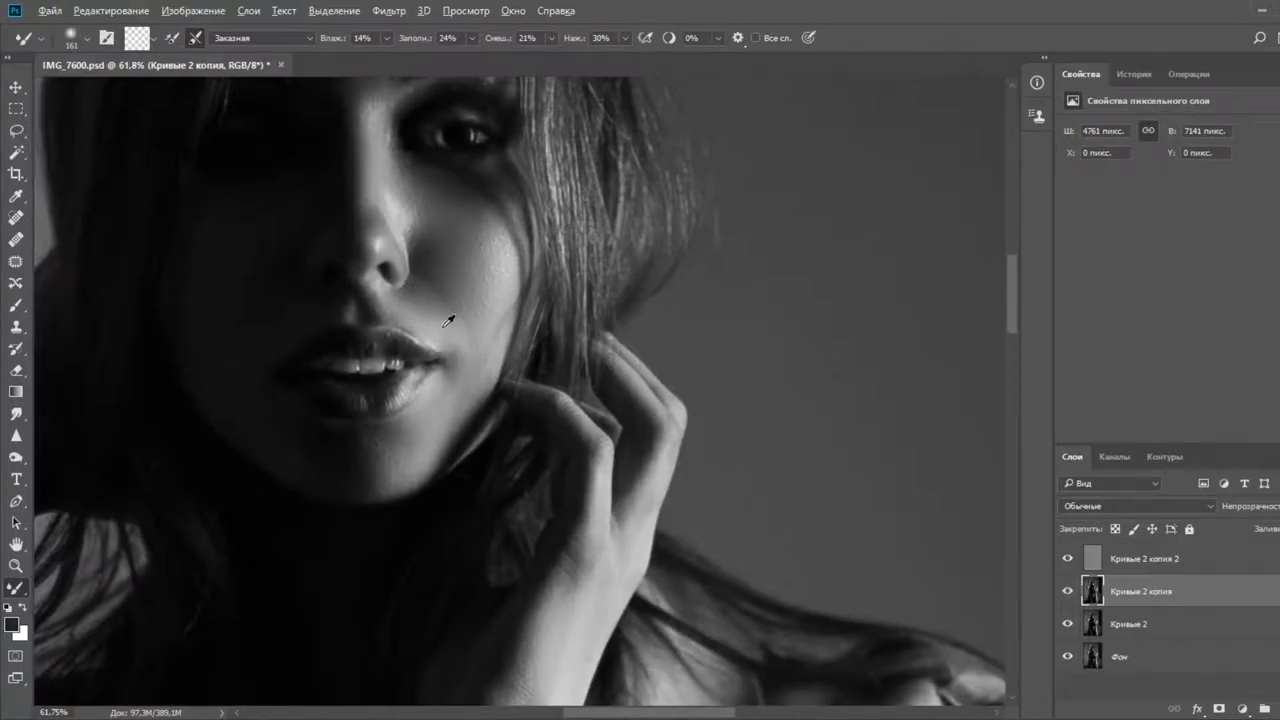
scroll(447, 322, down, 2)
scroll(457, 300, down, 2)
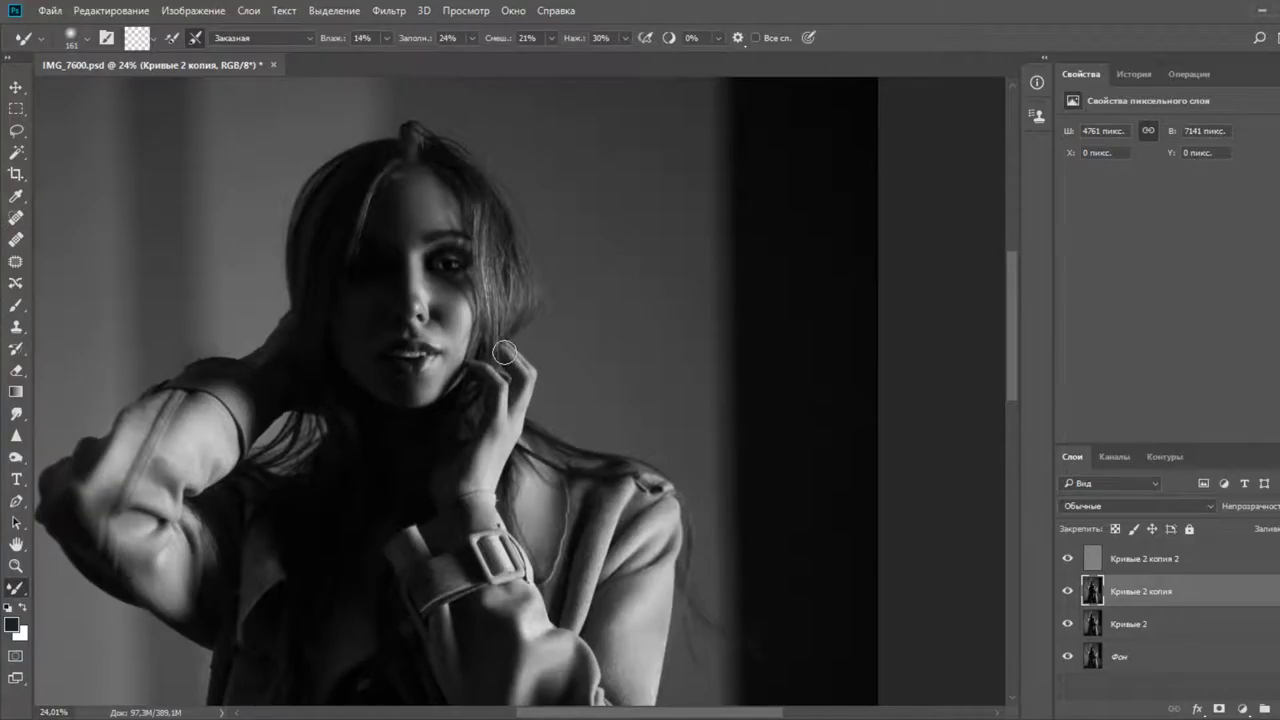
scroll(505, 368, down, 2)
Clone skin texture over the shadow beside the nose on the Кривые 2 копия 2 layer with a 94 px Clone Stamp
scroll(500, 356, up, 5)
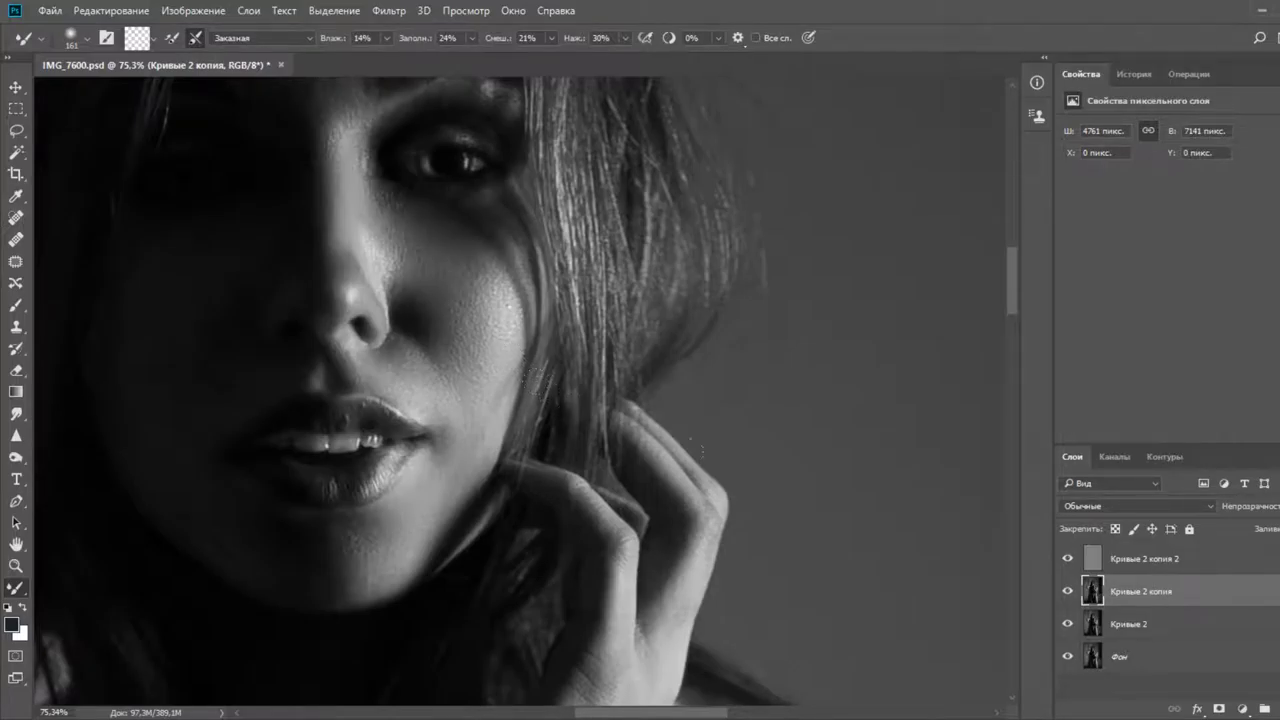
click(16, 326)
click(1090, 561)
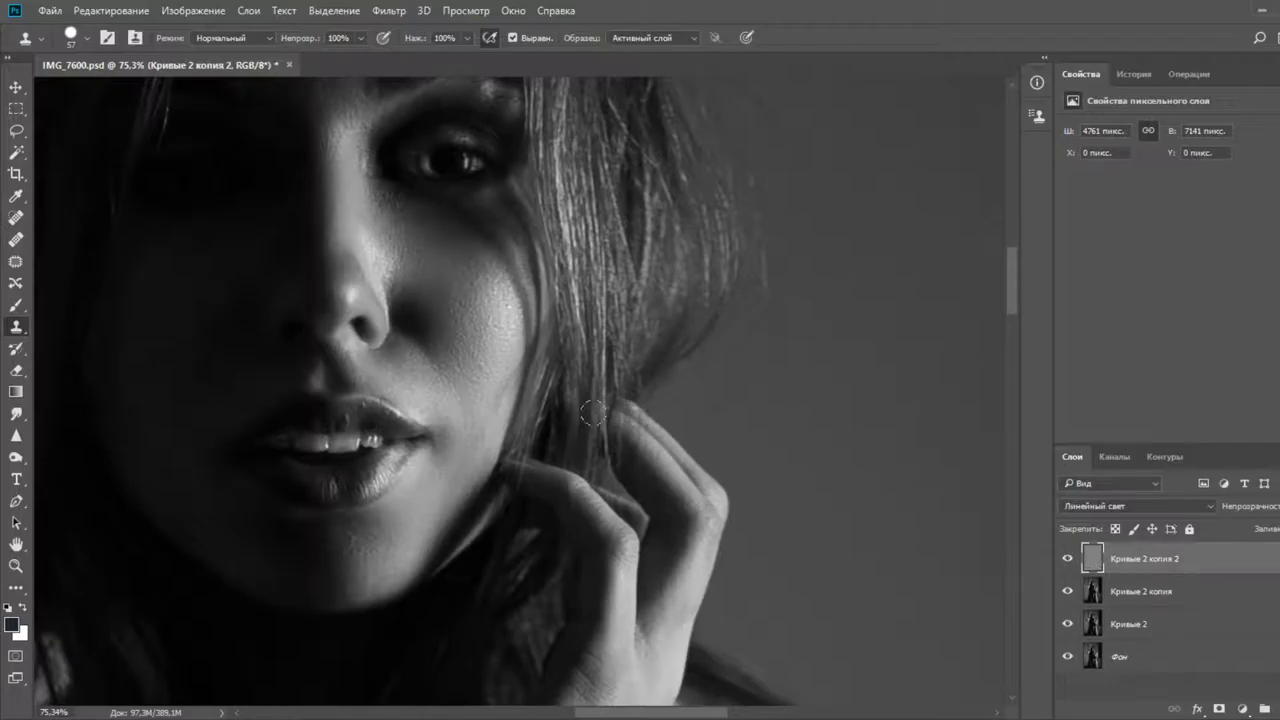
alt+right_click(458, 372)
alt+click(481, 373)
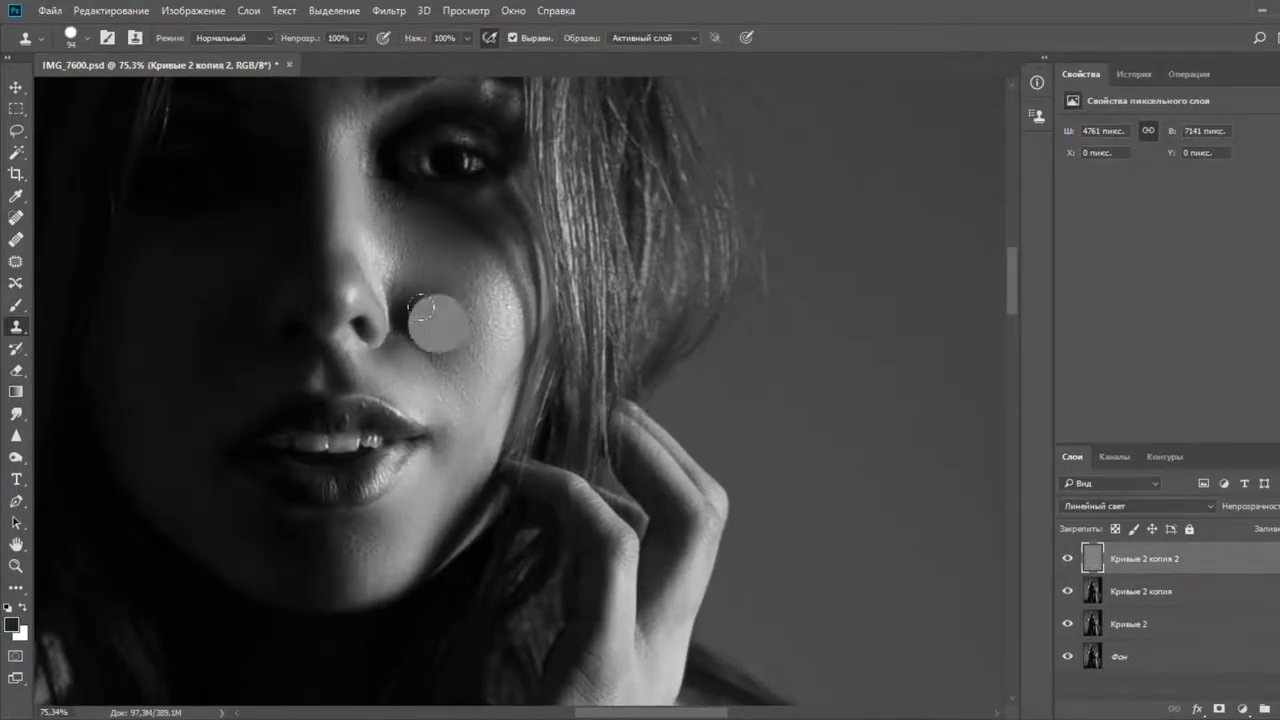
Blend the tones beside the nose and under the eye on the Кривые 2 копия layer with the 161 px Mixer Brush
click(1090, 588)
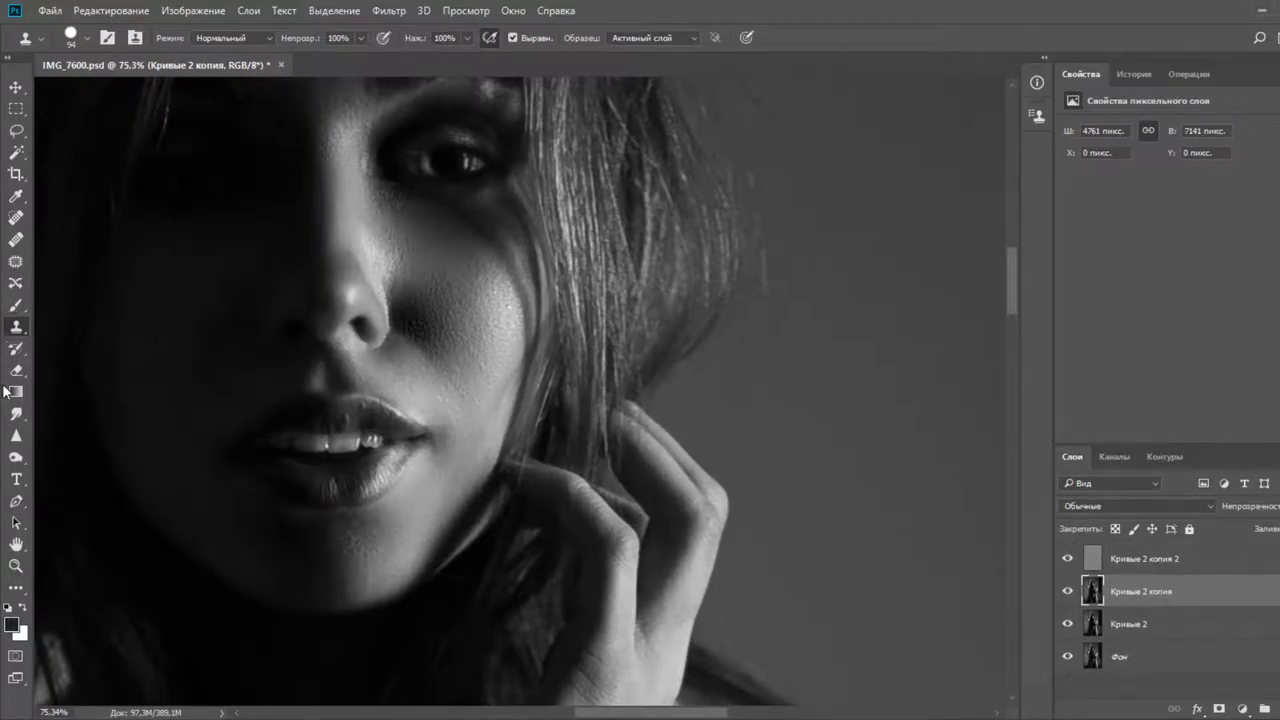
click(16, 588)
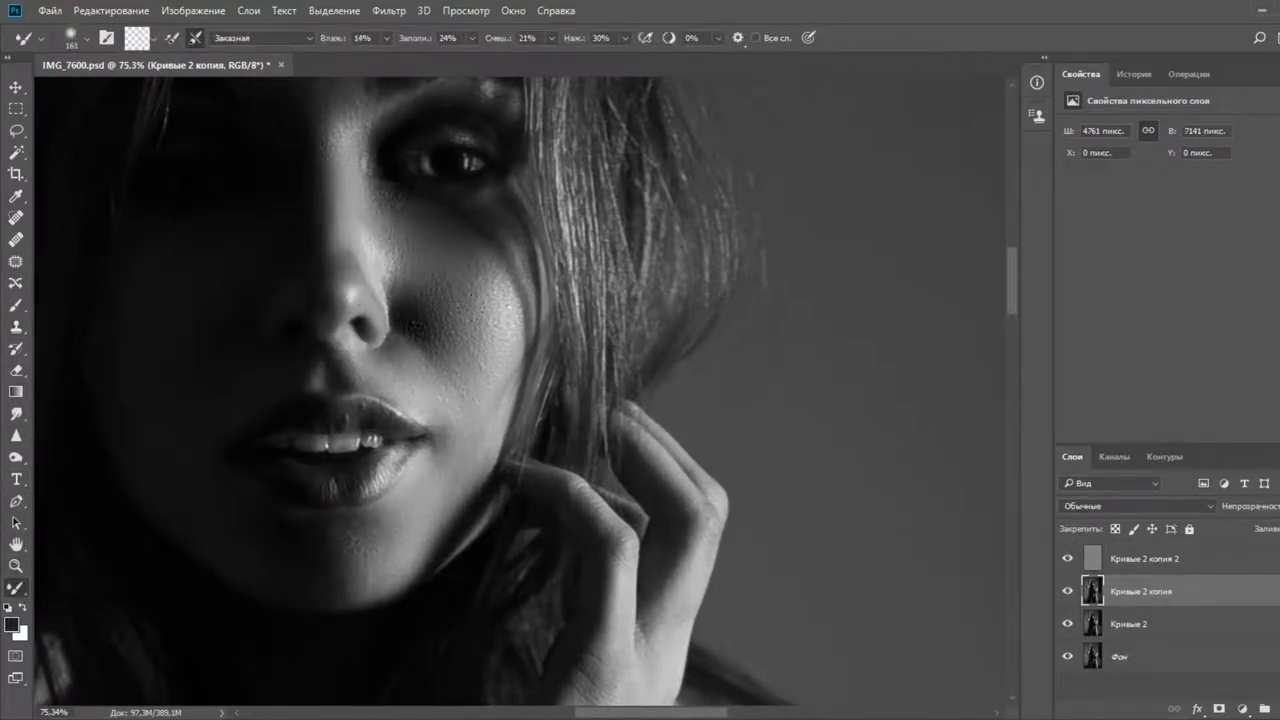
mouse_move(420, 349)
mouse_down()
mouse_move(438, 332)
mouse_move(424, 318)
mouse_up()
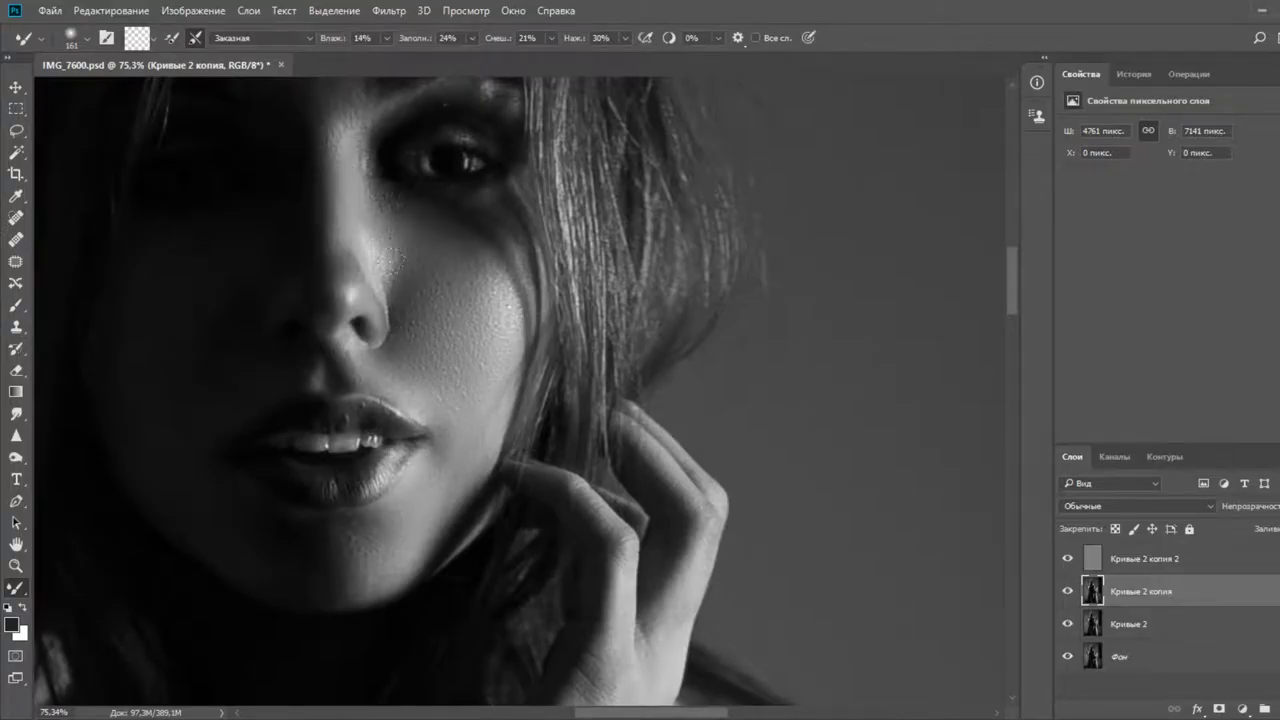
mouse_move(398, 254)
mouse_down()
mouse_move(403, 284)
mouse_move(479, 263)
mouse_up()
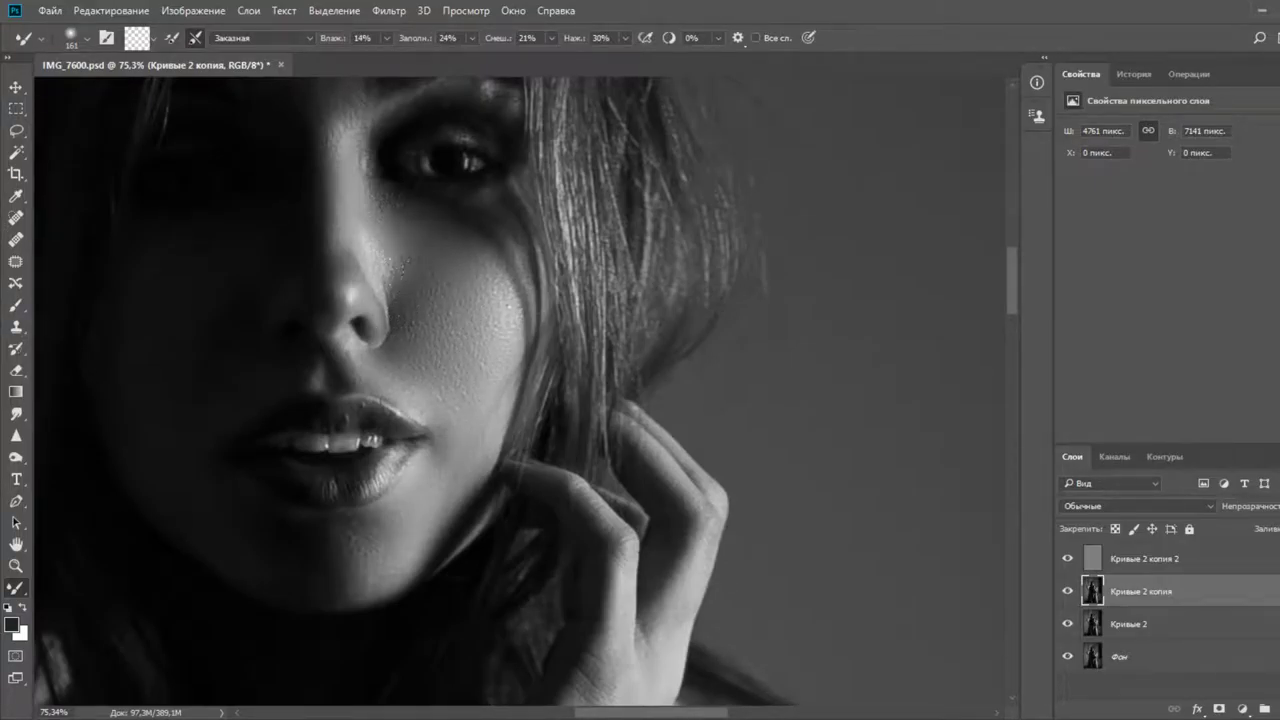
drag(382, 190, 394, 208)
scroll(420, 355, down, 6)
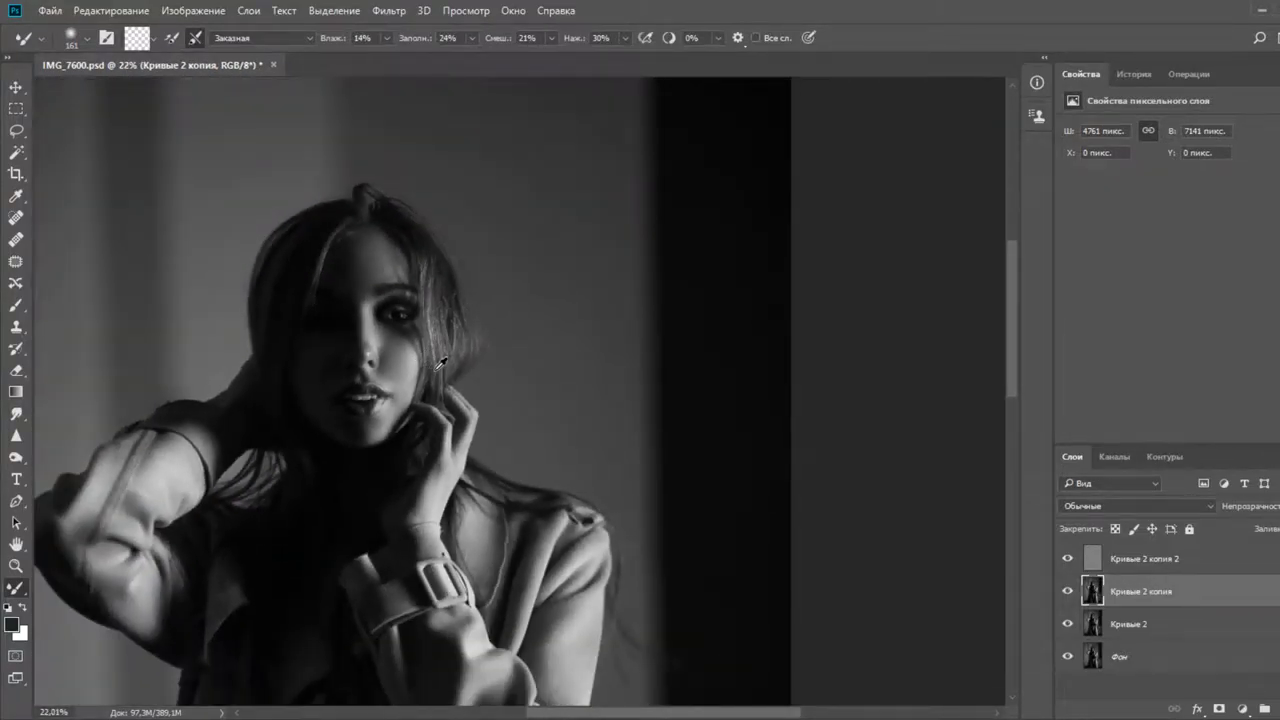
Bring the Кривые 2 curves adjustment layer with its mask in above the Кривые 2 копия 2 layer
scroll(418, 356, up, 6)
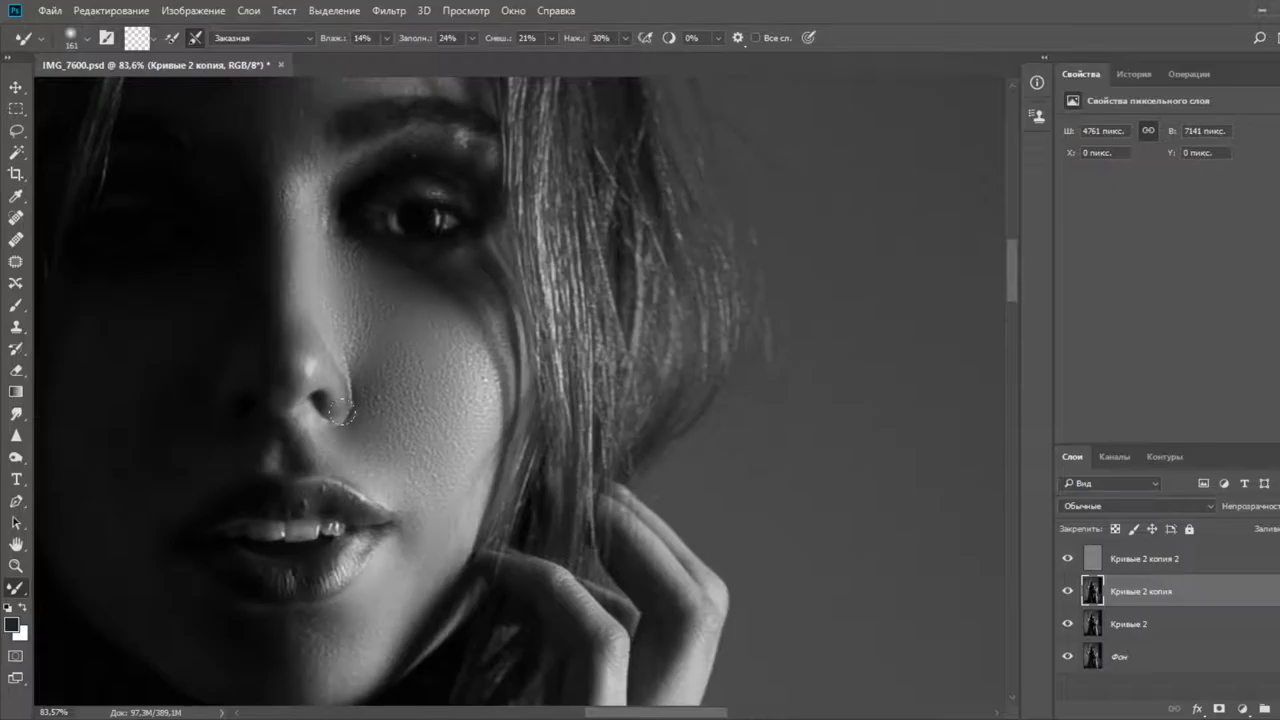
click(1190, 558)
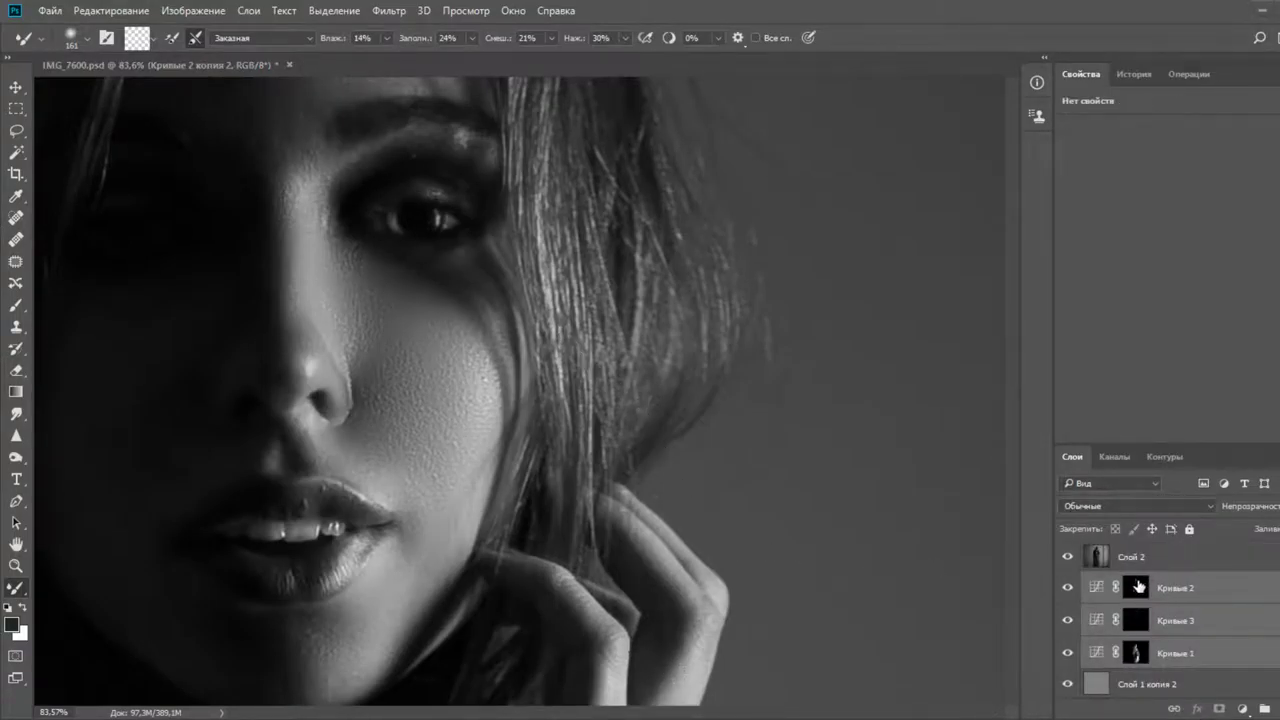
click(1138, 588)
click(1100, 592)
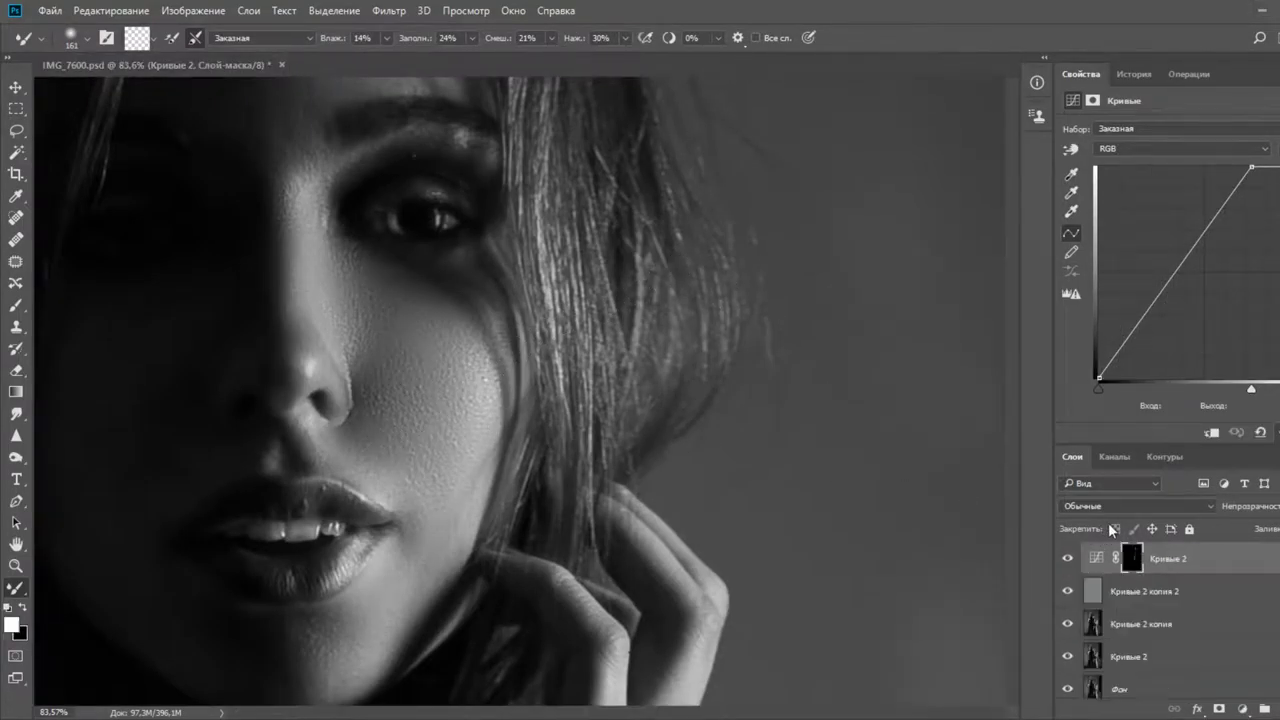
Clear the Кривые 2 mask by painting it black at 100% opacity with a large Brush of about 1520 px
click(16, 305)
key(x)
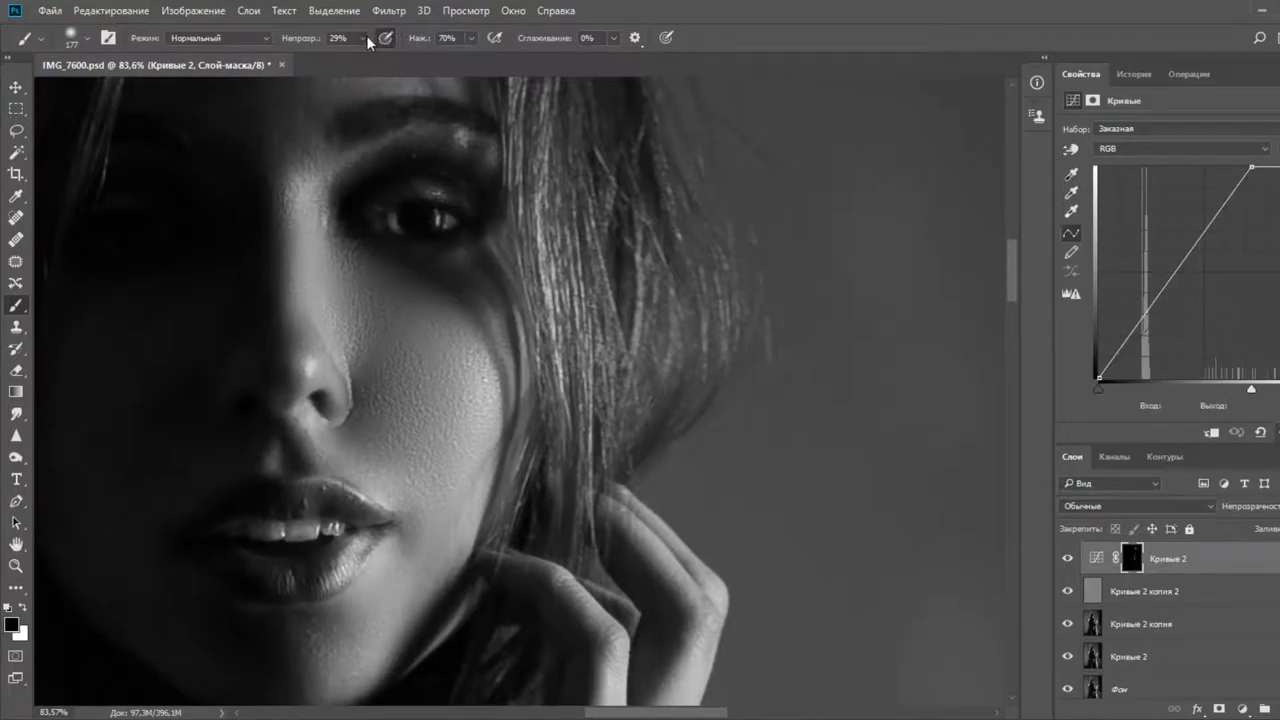
key(0)
drag(649, 386, 672, 388)
scroll(535, 375, down, 6)
scroll(533, 372, down, 4)
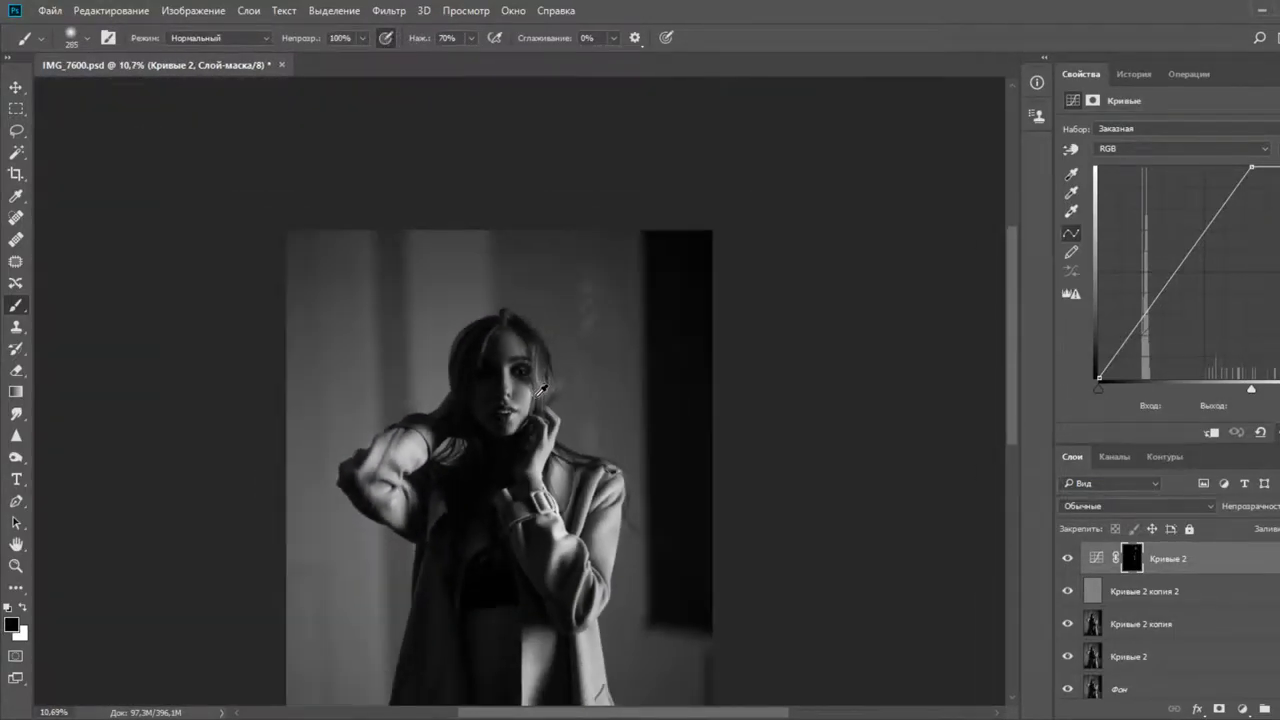
drag(523, 371, 614, 349)
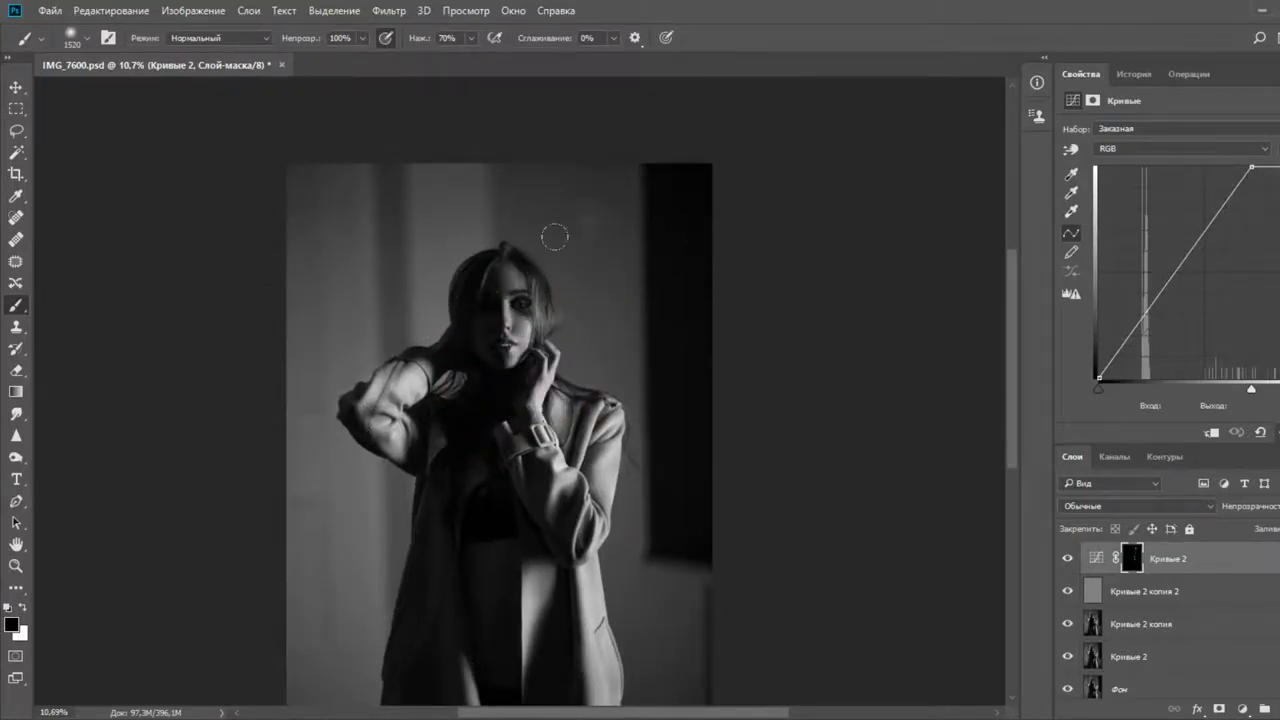
drag(605, 302, 612, 341)
key(x)
drag(650, 394, 585, 400)
Brighten the forehead, nose and lit side of the face by painting white on the Кривые 2 mask with a 460 px brush
scroll(516, 325, up, 14)
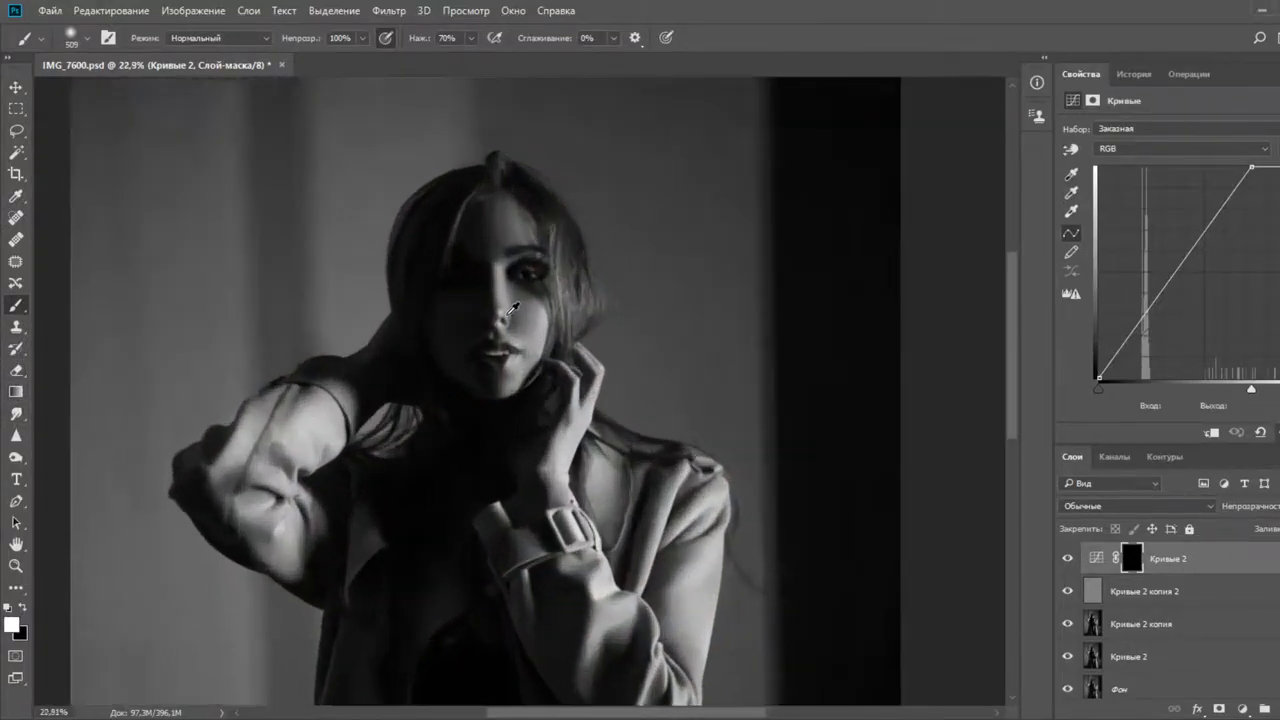
scroll(567, 273, up, 2)
drag(510, 240, 503, 246)
drag(503, 186, 516, 214)
mouse_move(503, 323)
mouse_down()
mouse_move(530, 362)
mouse_move(490, 345)
mouse_up()
mouse_move(479, 237)
mouse_down()
mouse_move(464, 352)
mouse_move(485, 418)
mouse_move(428, 484)
mouse_up()
Tone down the brightening on the forehead and lit cheek by painting black on the Кривые 2 mask
scroll(485, 355, down, 6)
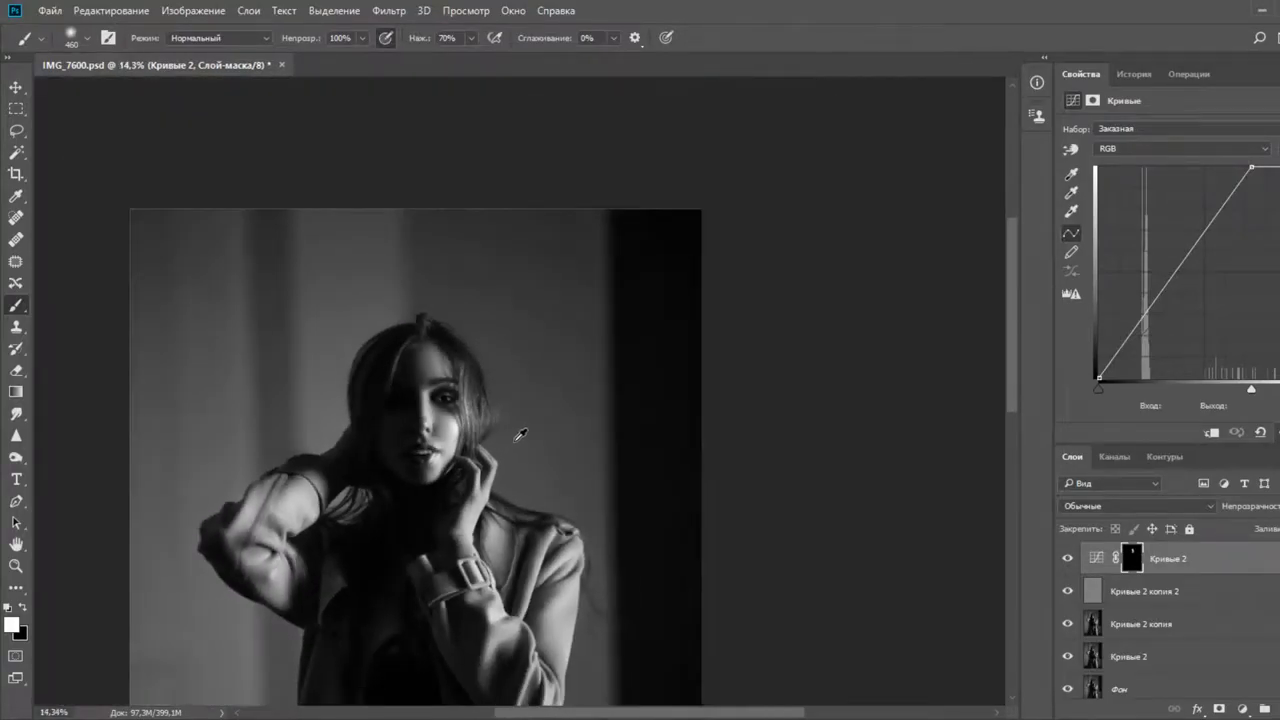
scroll(560, 195, up, 6)
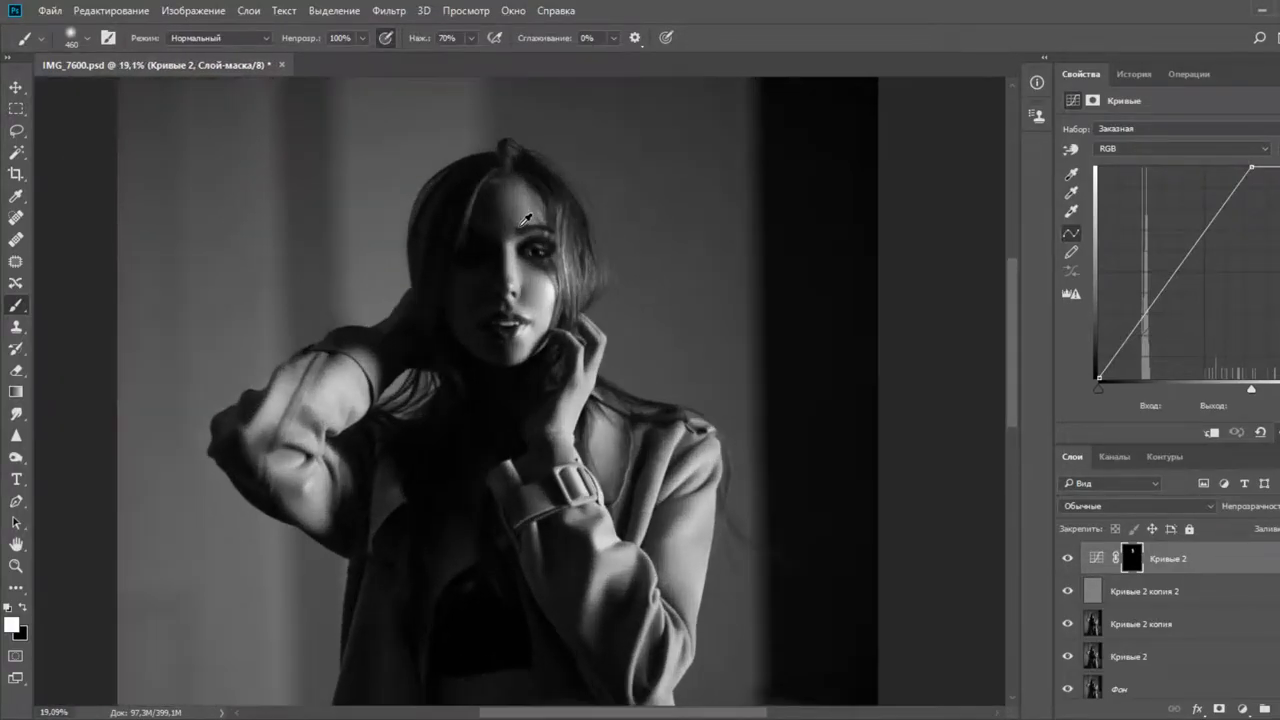
key(x)
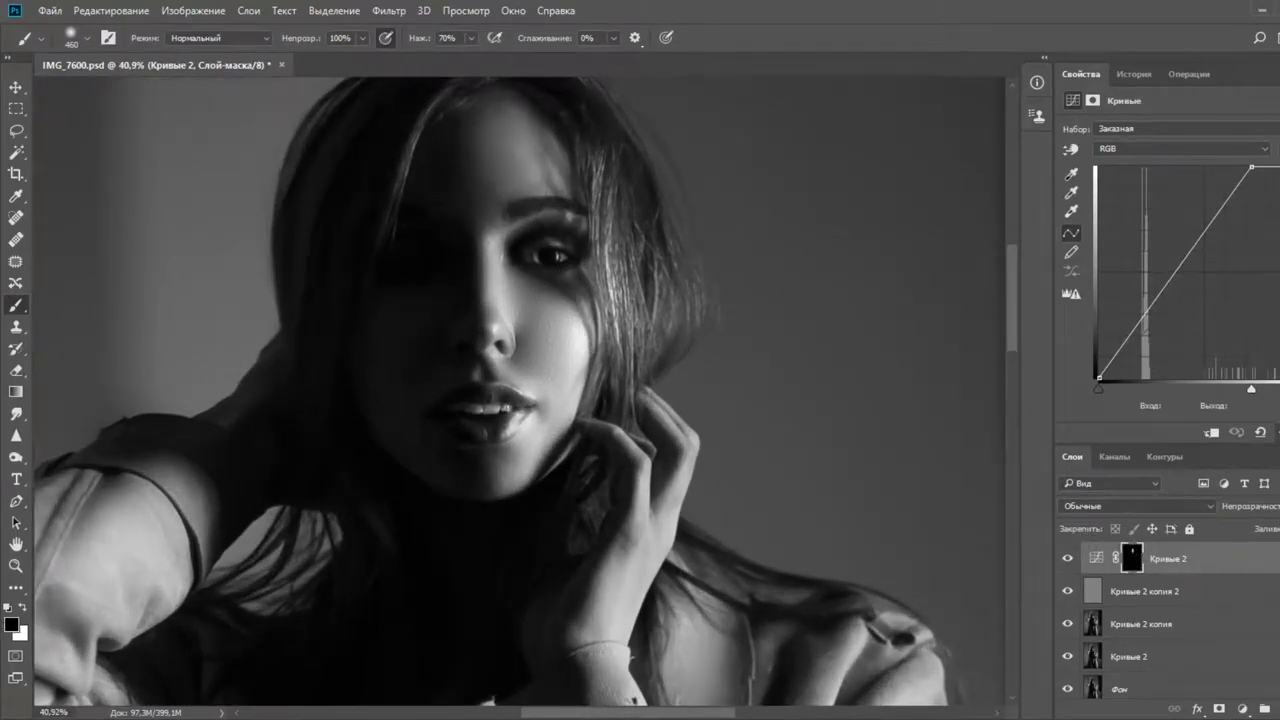
drag(525, 155, 556, 375)
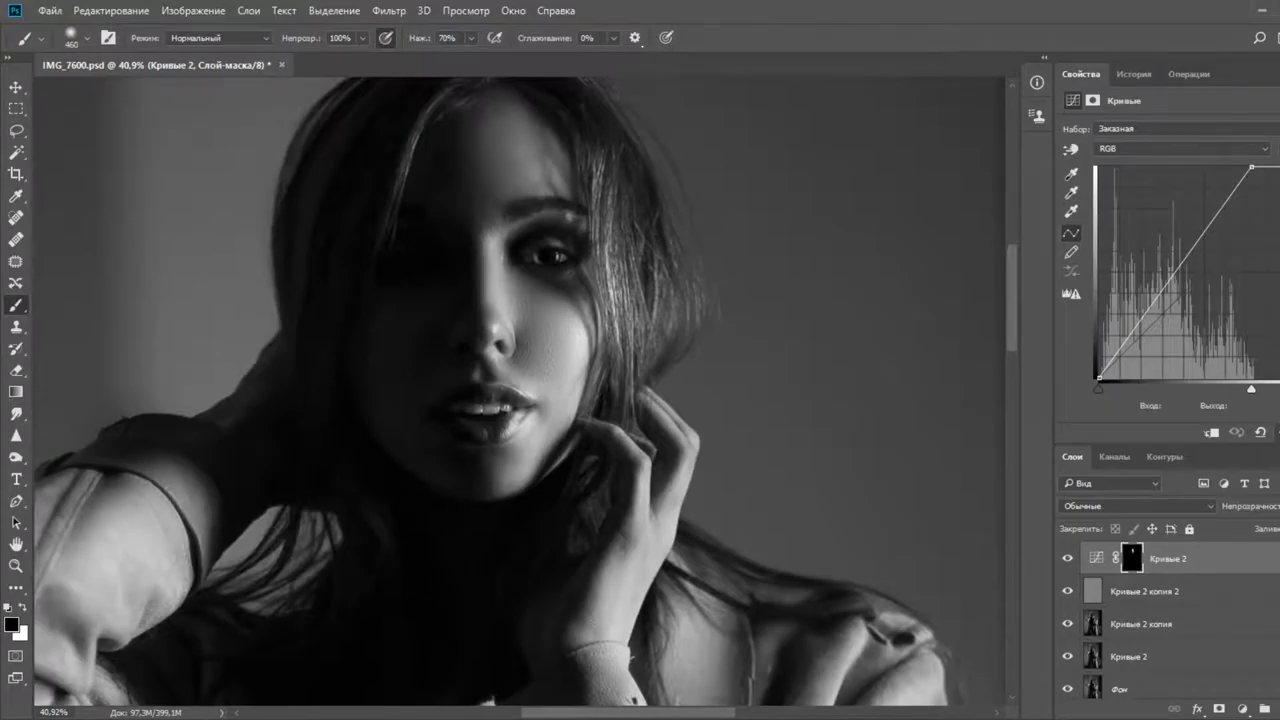
Try another fill opacity for the Кривые 2 curves layer and touch up its mask over the face in black and white
mouse_move(1265, 534)
mouse_down()
mouse_move(1253, 534)
mouse_move(1279, 534)
mouse_up()
key(ctrl+z)
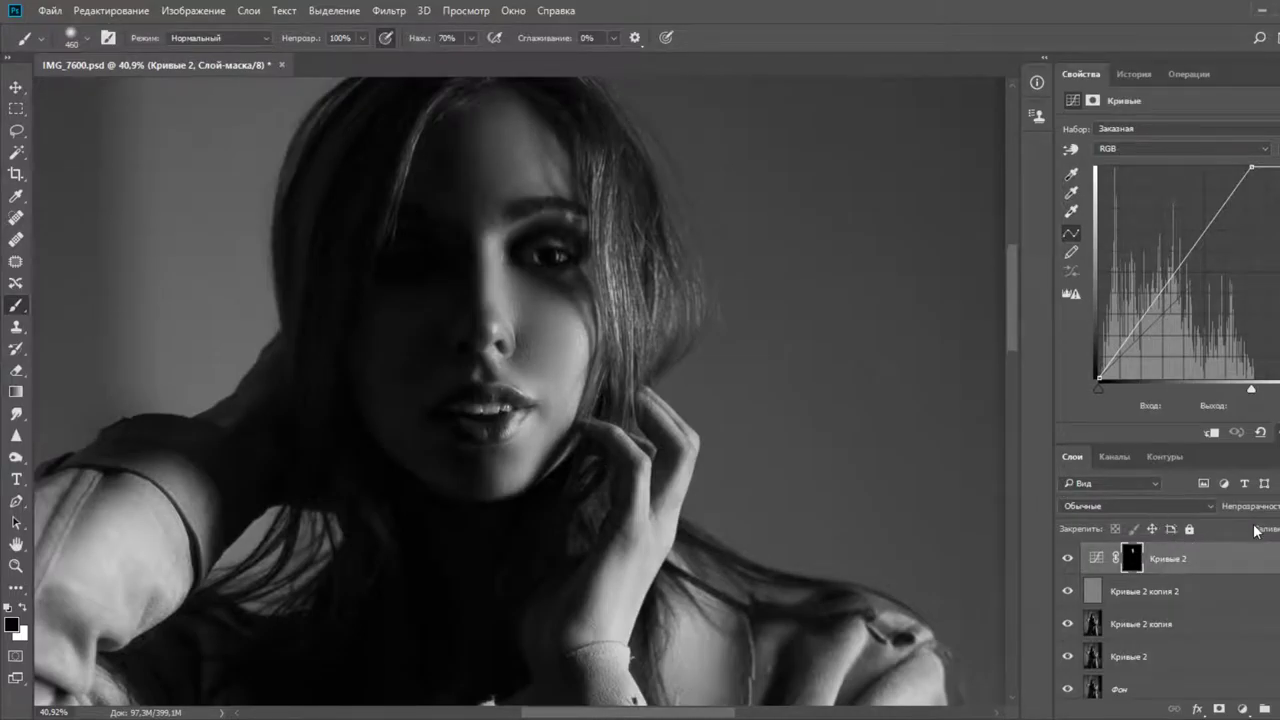
key(ctrl+z)
key(x)
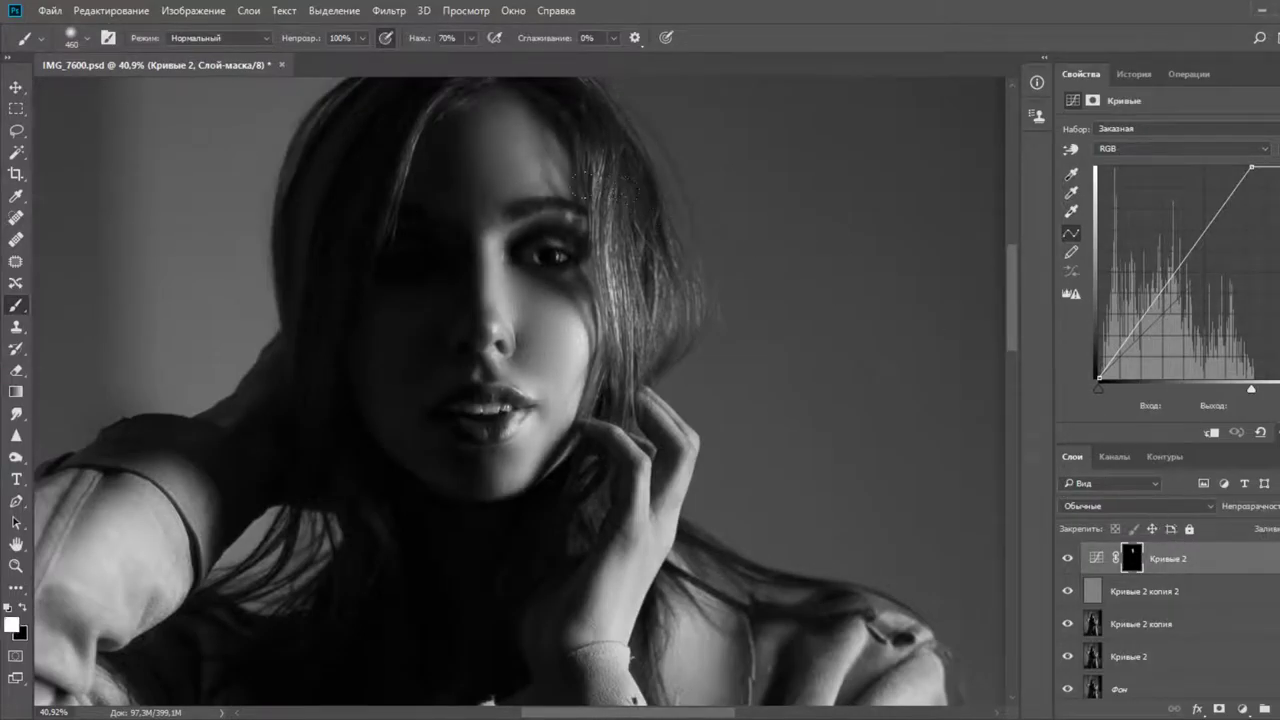
key(x)
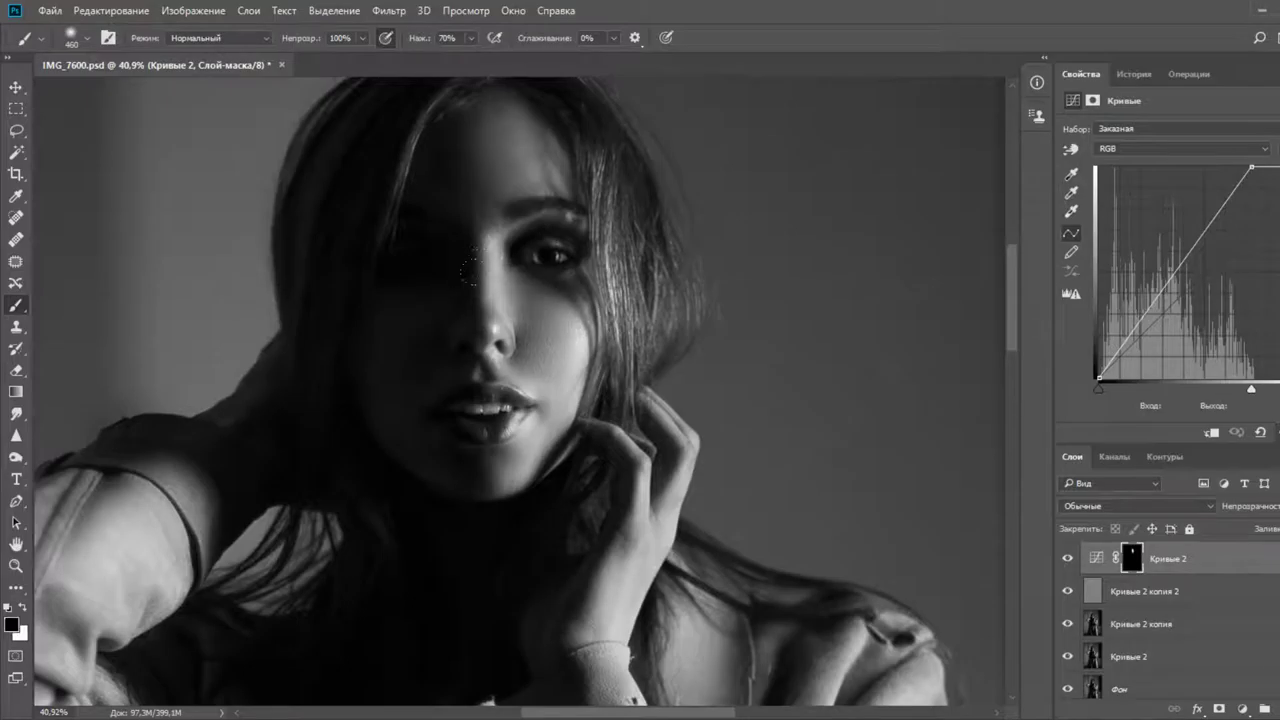
key(x)
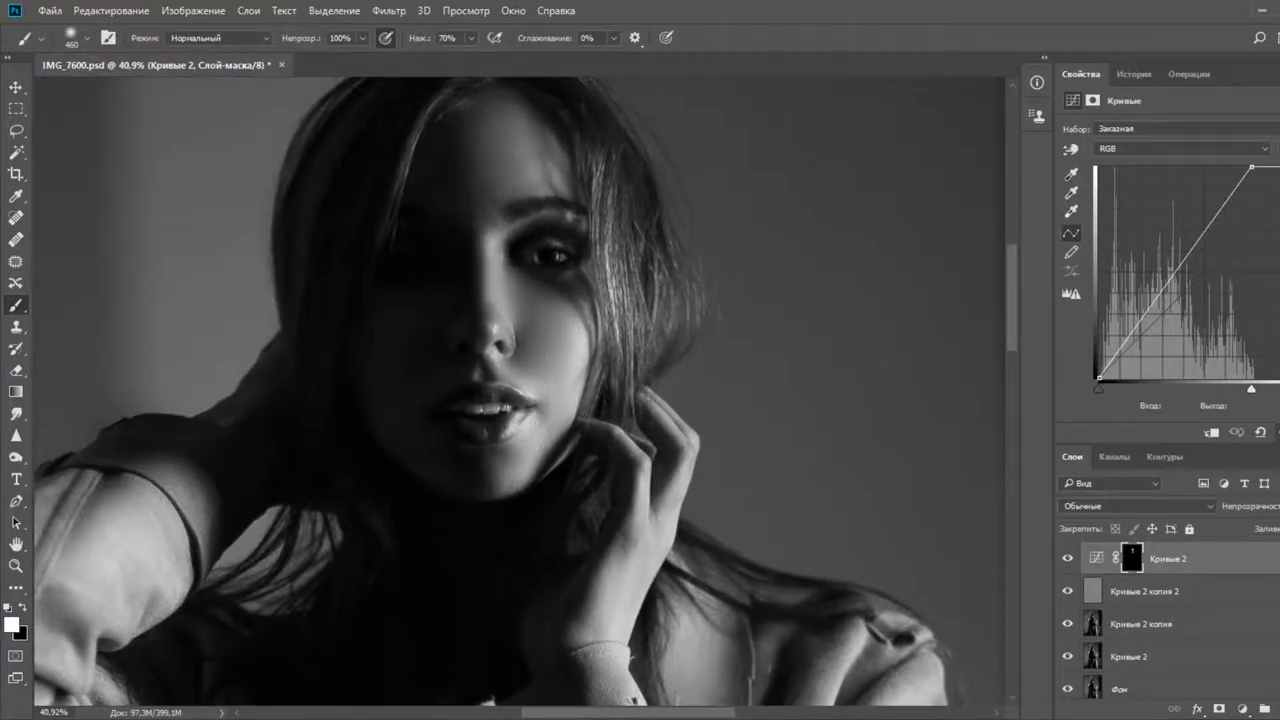
Brighten the area above the lip and the nose bridge by painting white on the Кривые 2 mask with a 53 px brush
scroll(605, 292, down, 8)
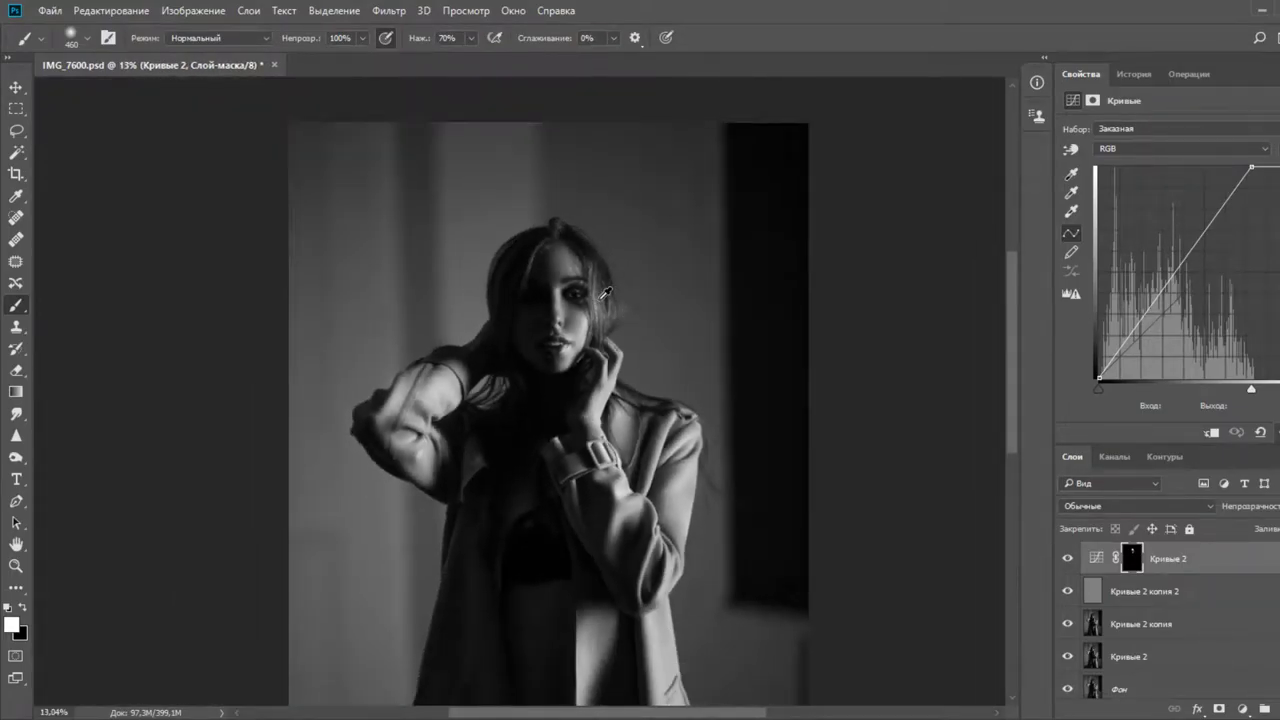
scroll(605, 292, down, 2)
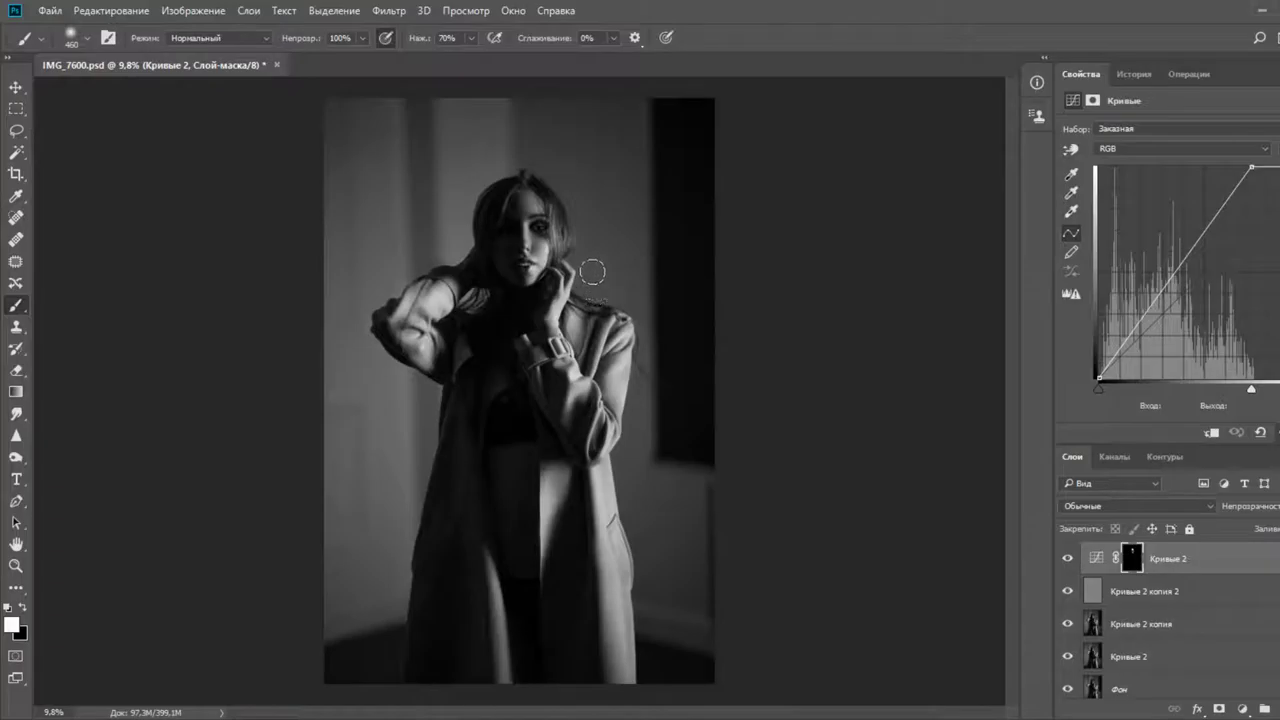
scroll(585, 262, up, 4)
scroll(532, 240, up, 6)
drag(523, 346, 450, 348)
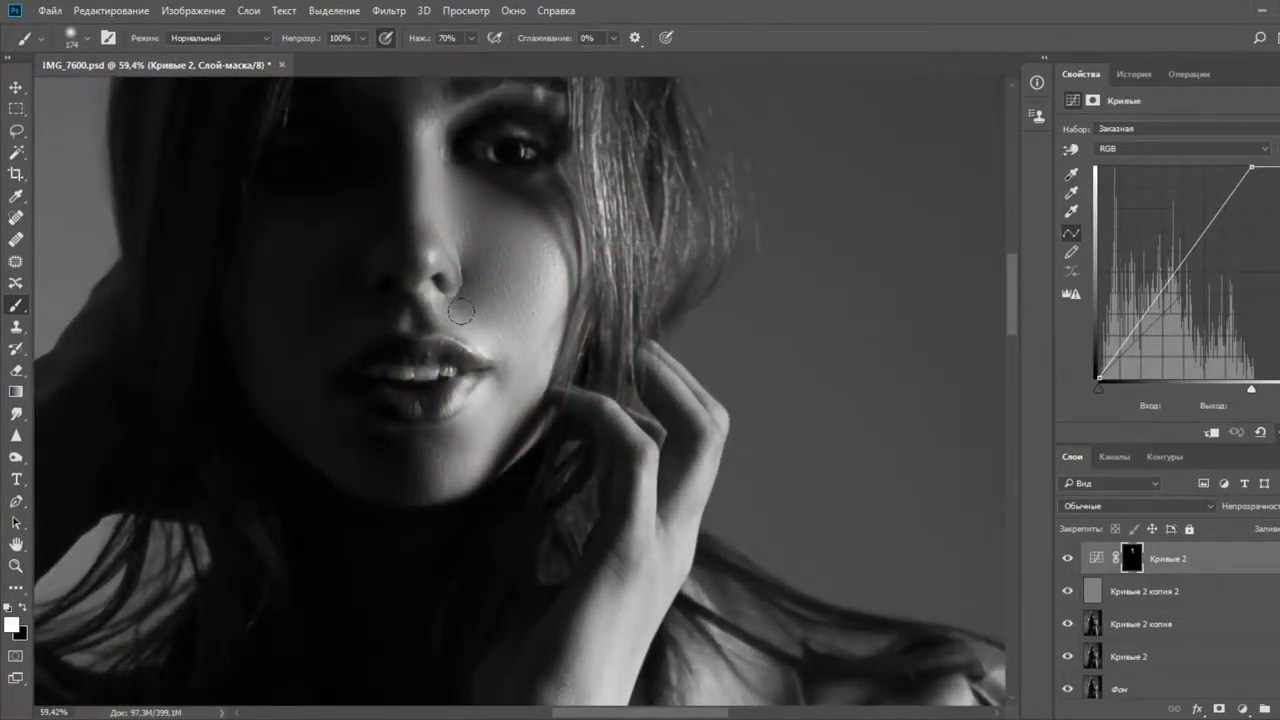
mouse_move(541, 248)
mouse_down()
mouse_move(510, 330)
mouse_move(430, 330)
mouse_up()
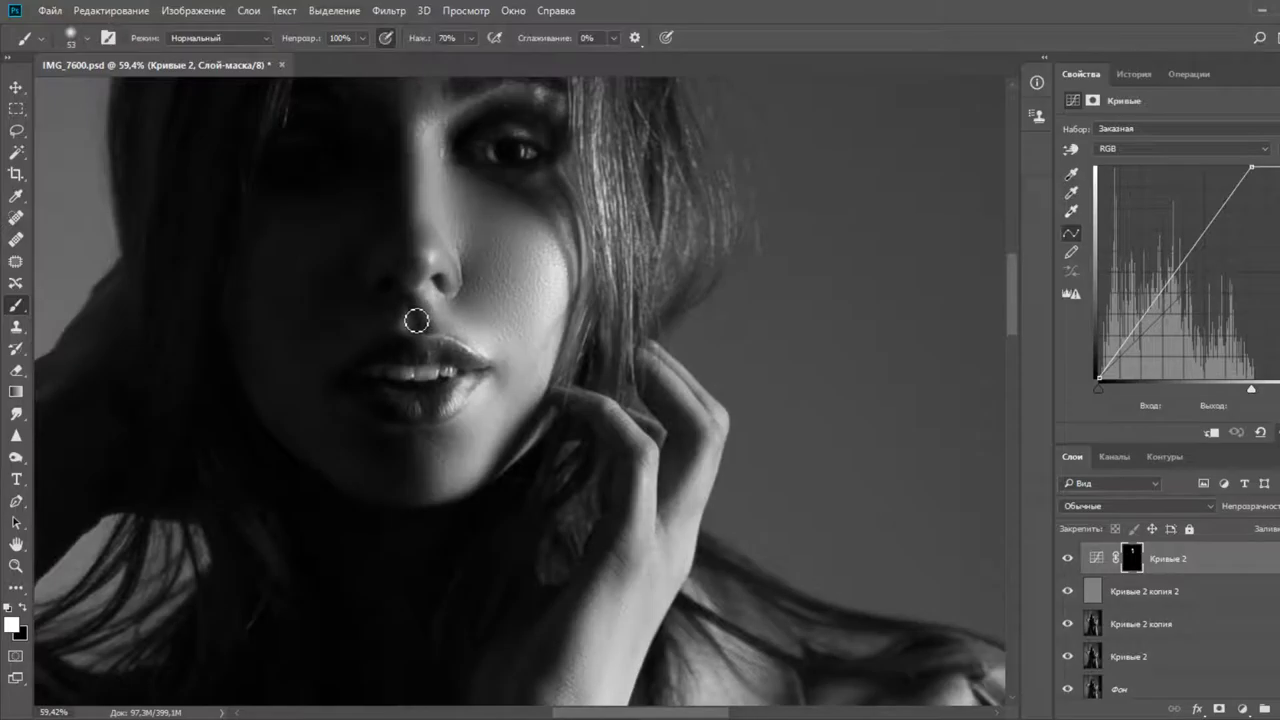
scroll(457, 337, up, 3)
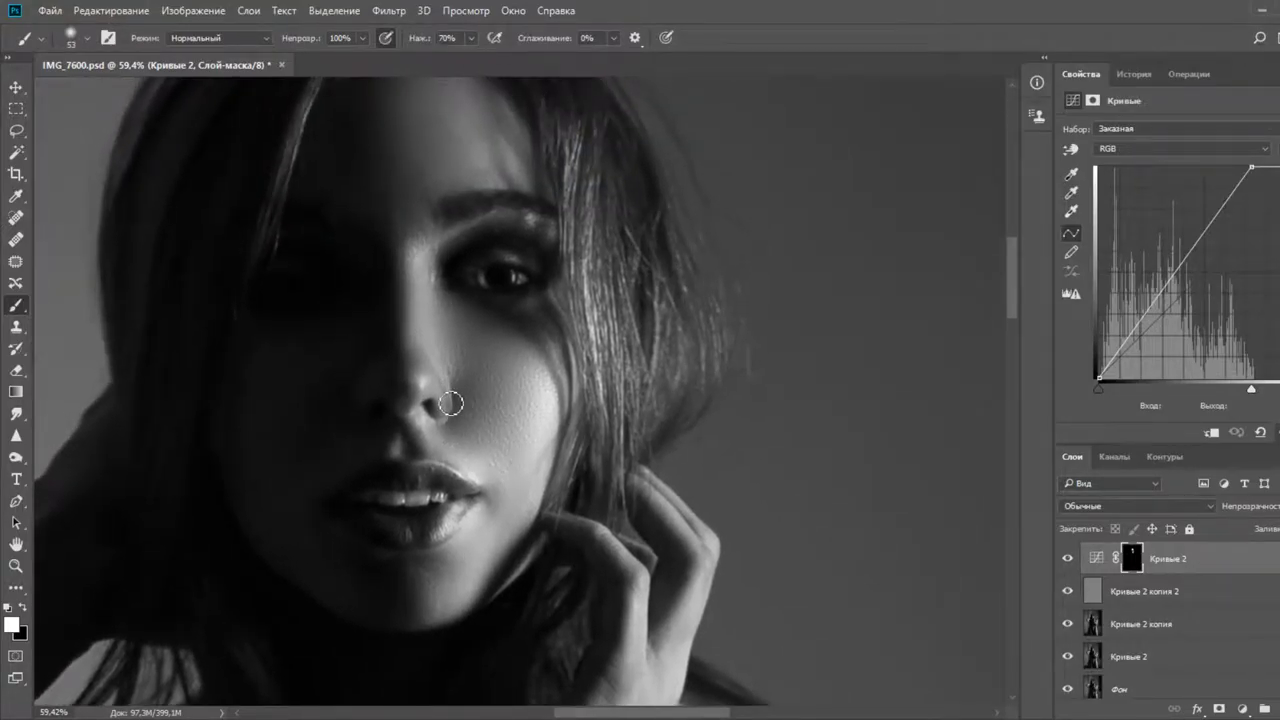
drag(412, 252, 406, 343)
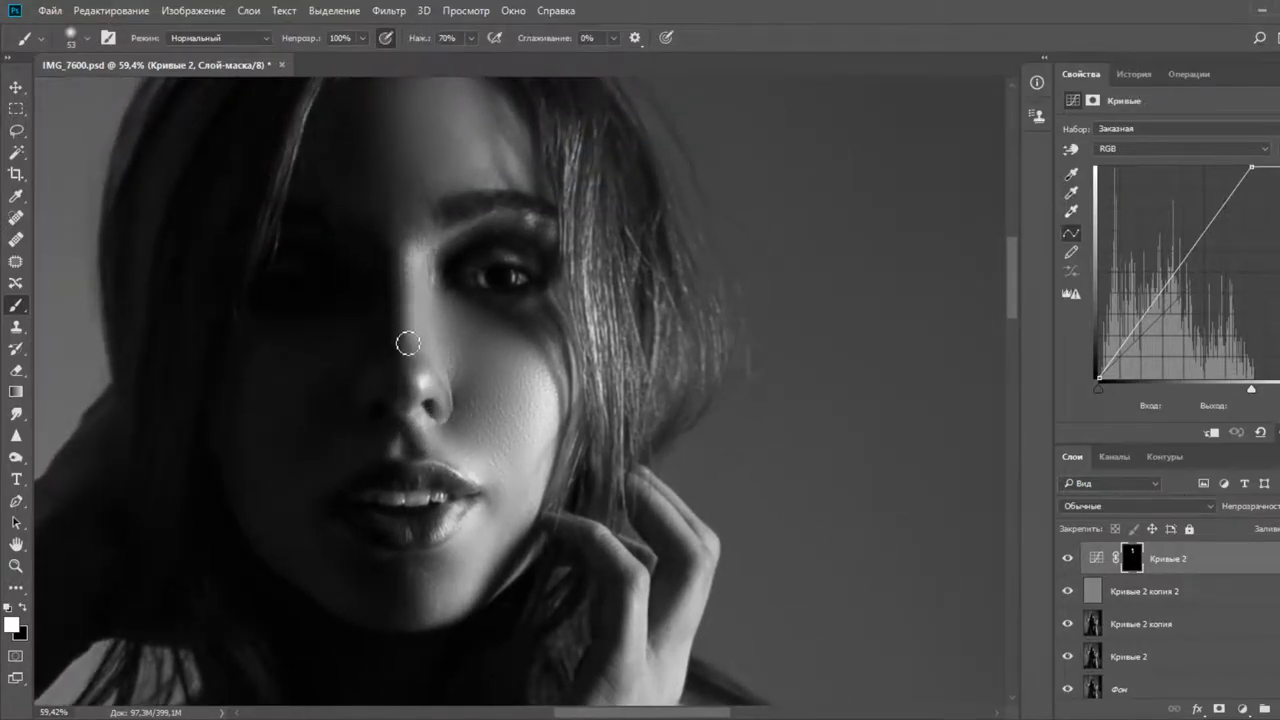
drag(411, 262, 413, 362)
scroll(413, 426, down, 3)
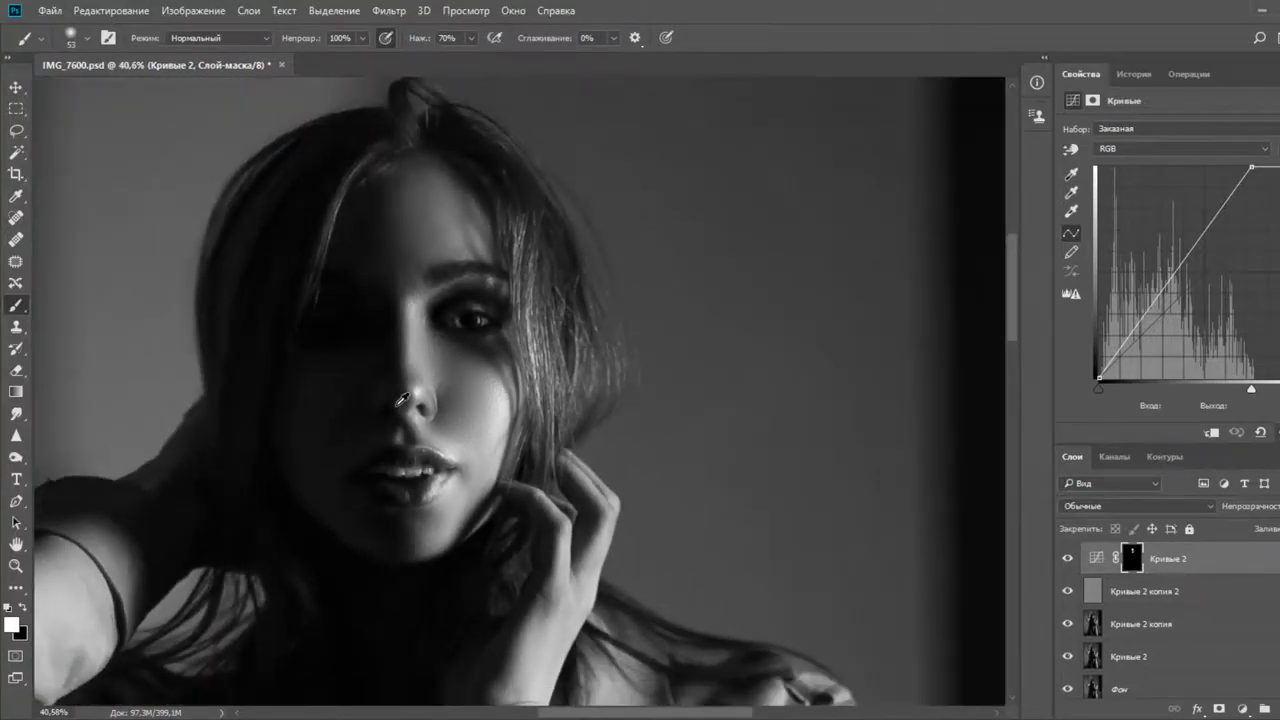
scroll(468, 418, down, 4)
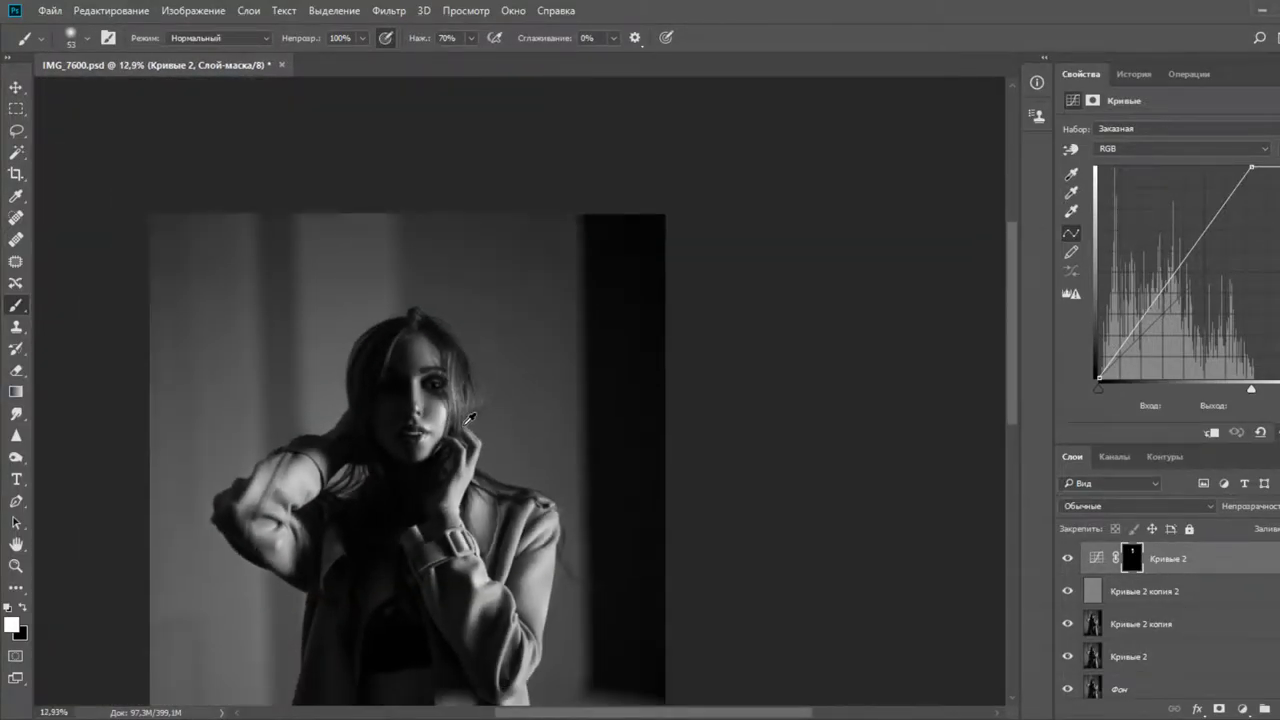
scroll(473, 431, up, 1)
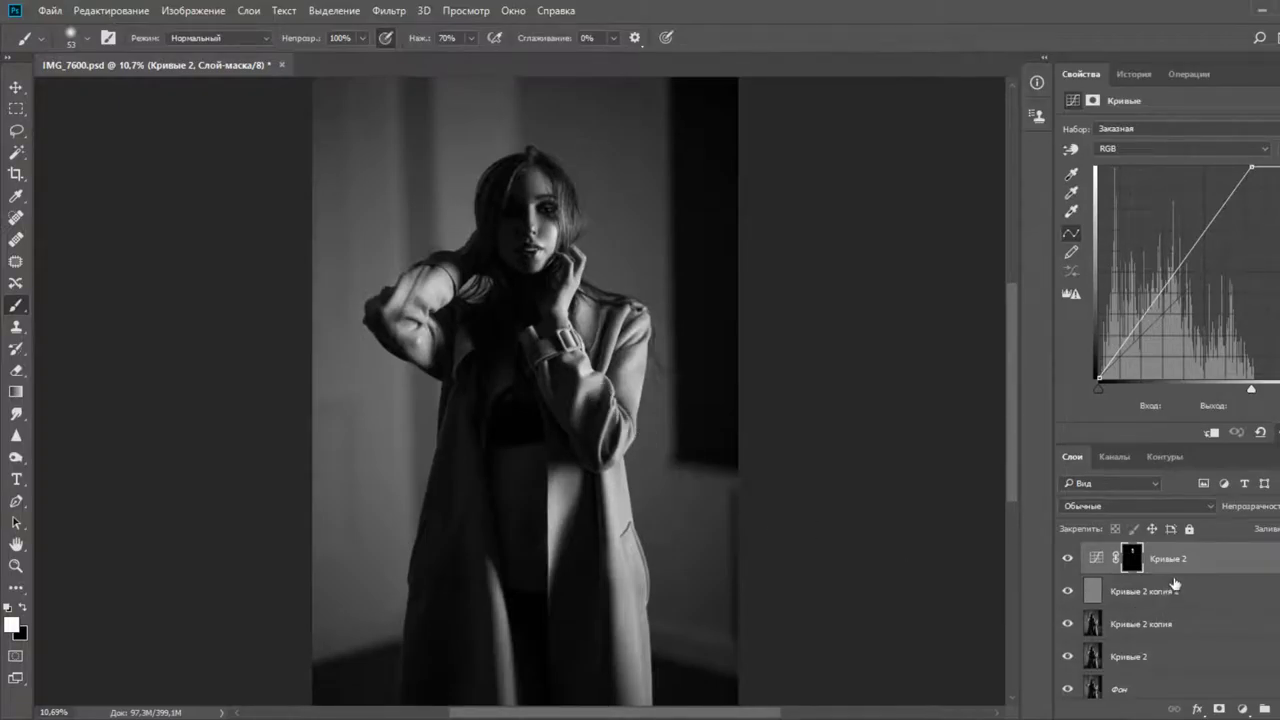
Stamp all visible layers into a new top layer and toggle its visibility to compare before and after
drag(1128, 575, 1131, 579)
key(ctrl+shift+alt+e)
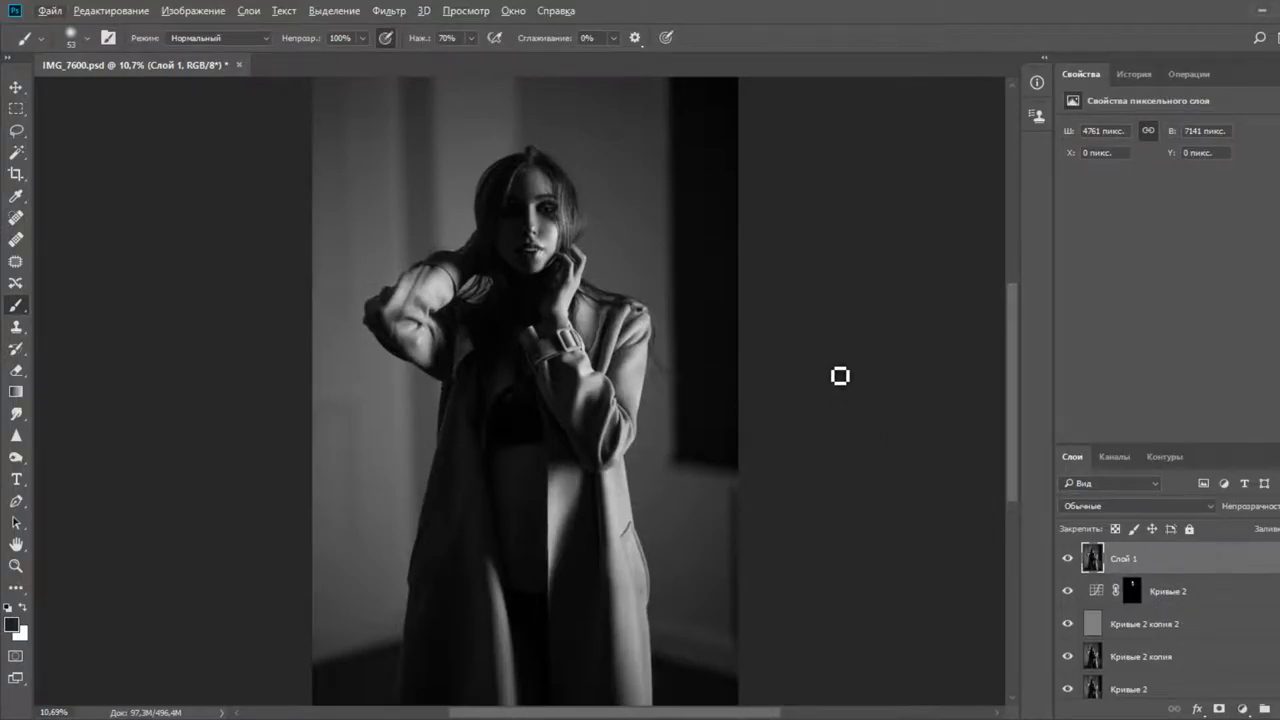
click(1066, 559)
click(1066, 559)
click(1066, 559)
click(1066, 559)
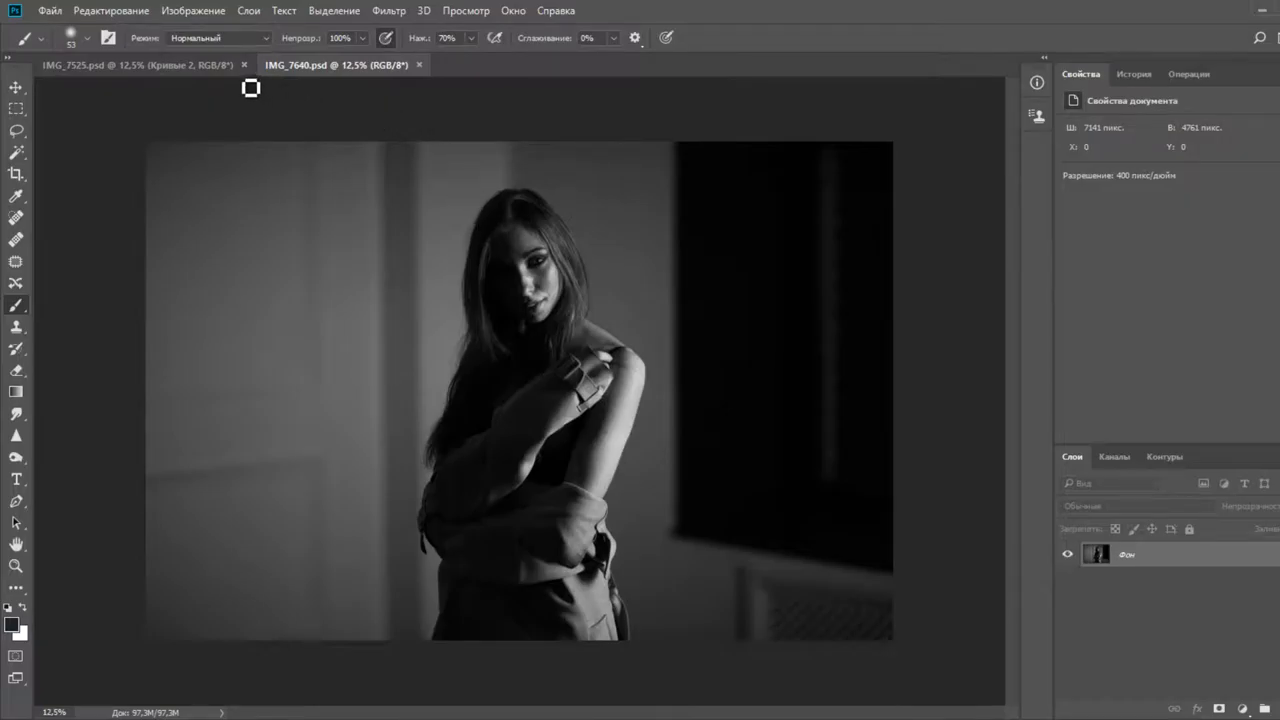
Close the IMG_7525.psd document and duplicate the background layer of IMG_7640.psd
click(209, 65)
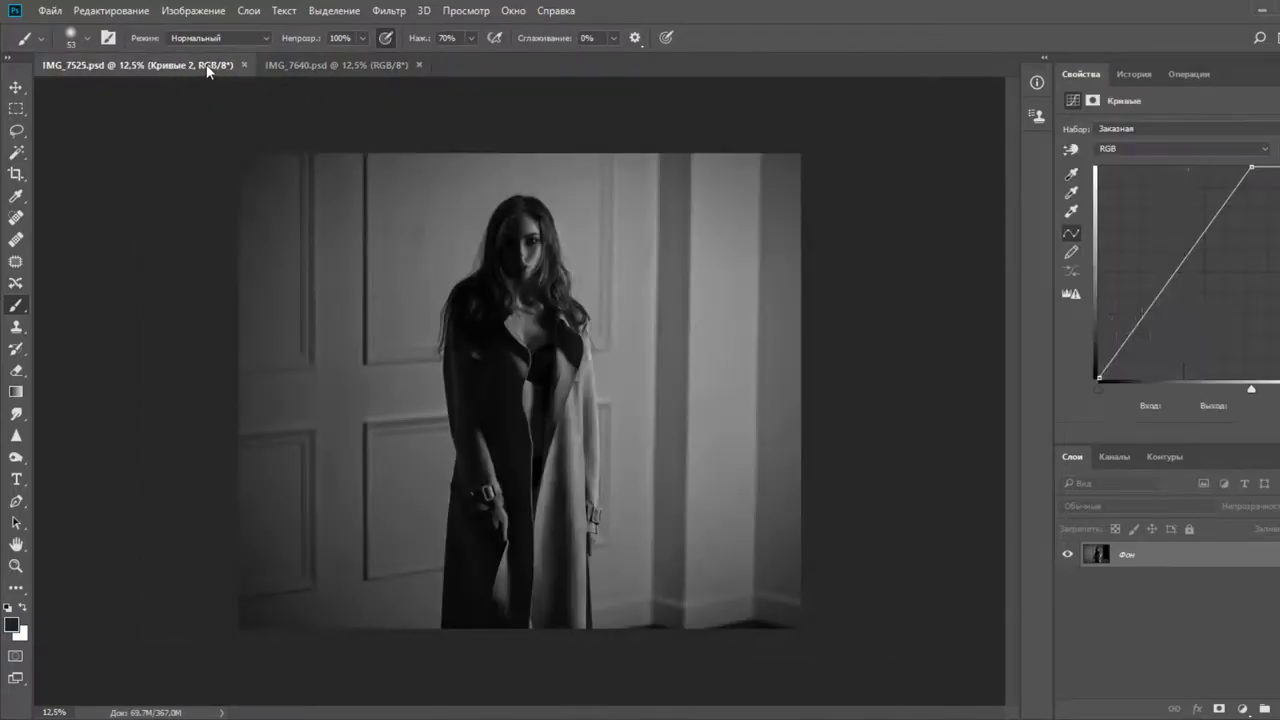
key(ctrl+w)
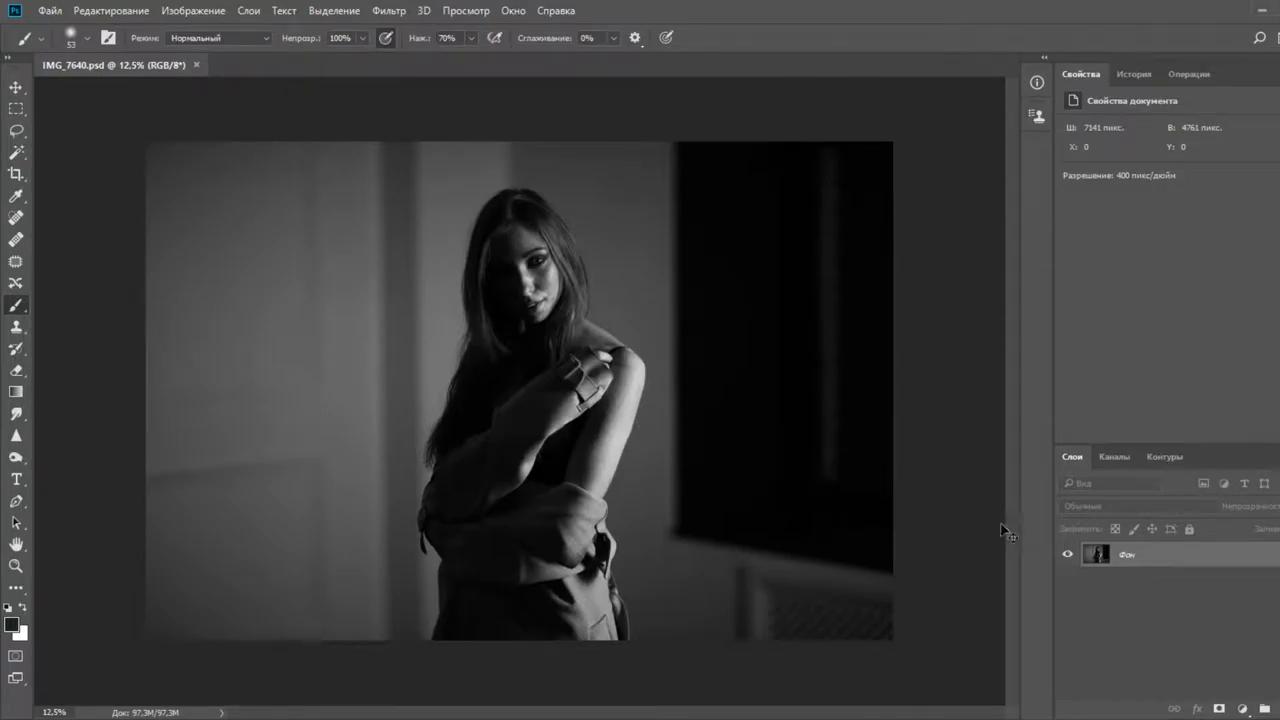
key(ctrl+j)
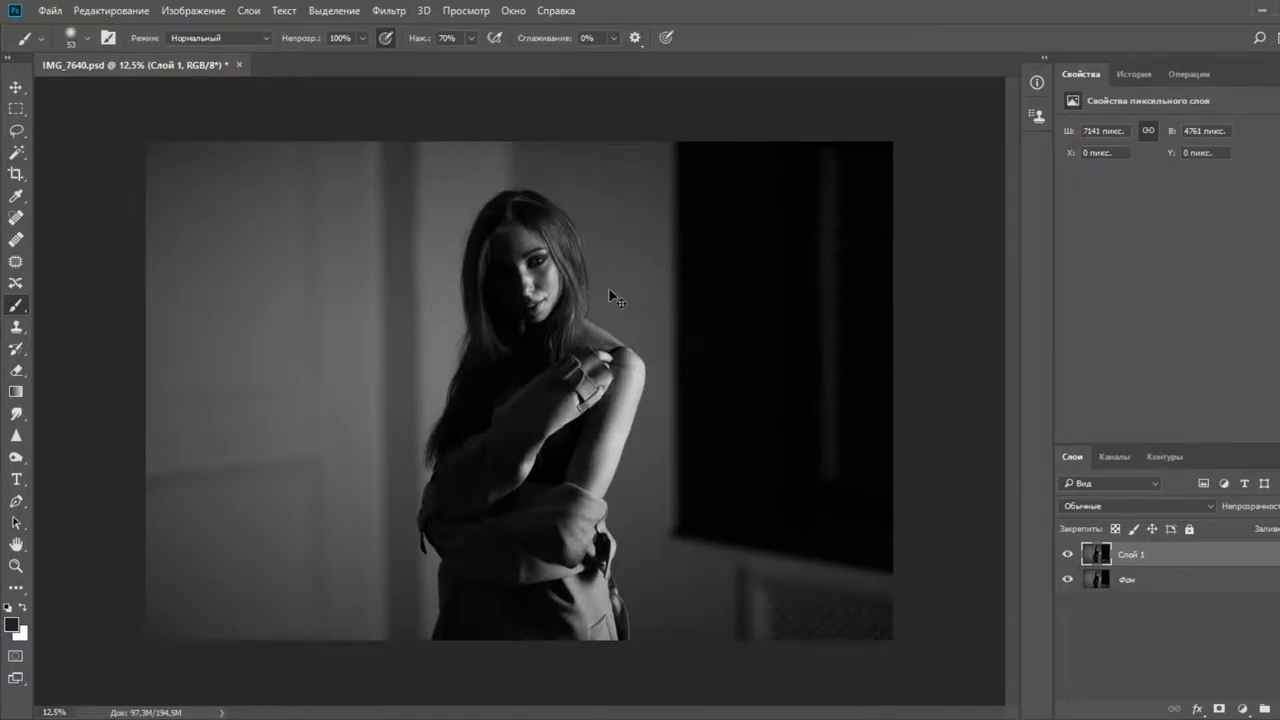
Merge the Слой 1 layer with a duplicate of itself, and duplicate the merged layer twice
key(ctrl+j)
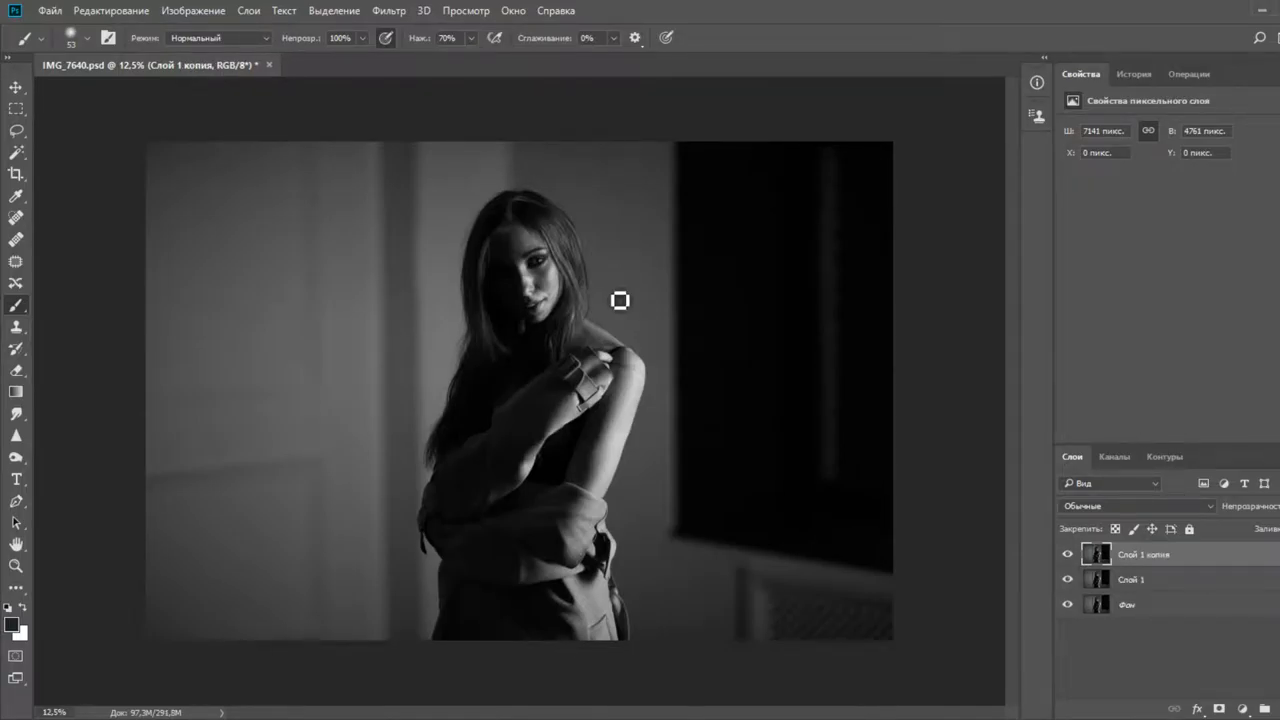
shift+click(1186, 585)
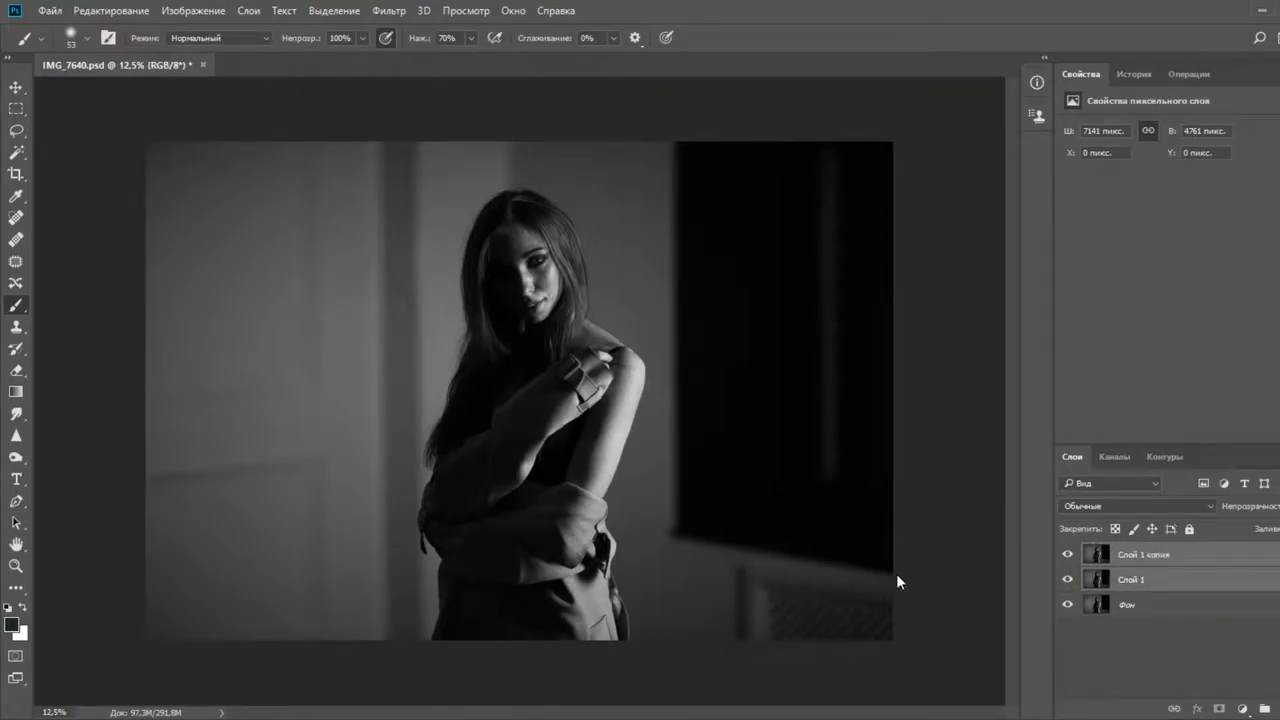
key(ctrl+e)
key(ctrl+j)
key(ctrl+j)
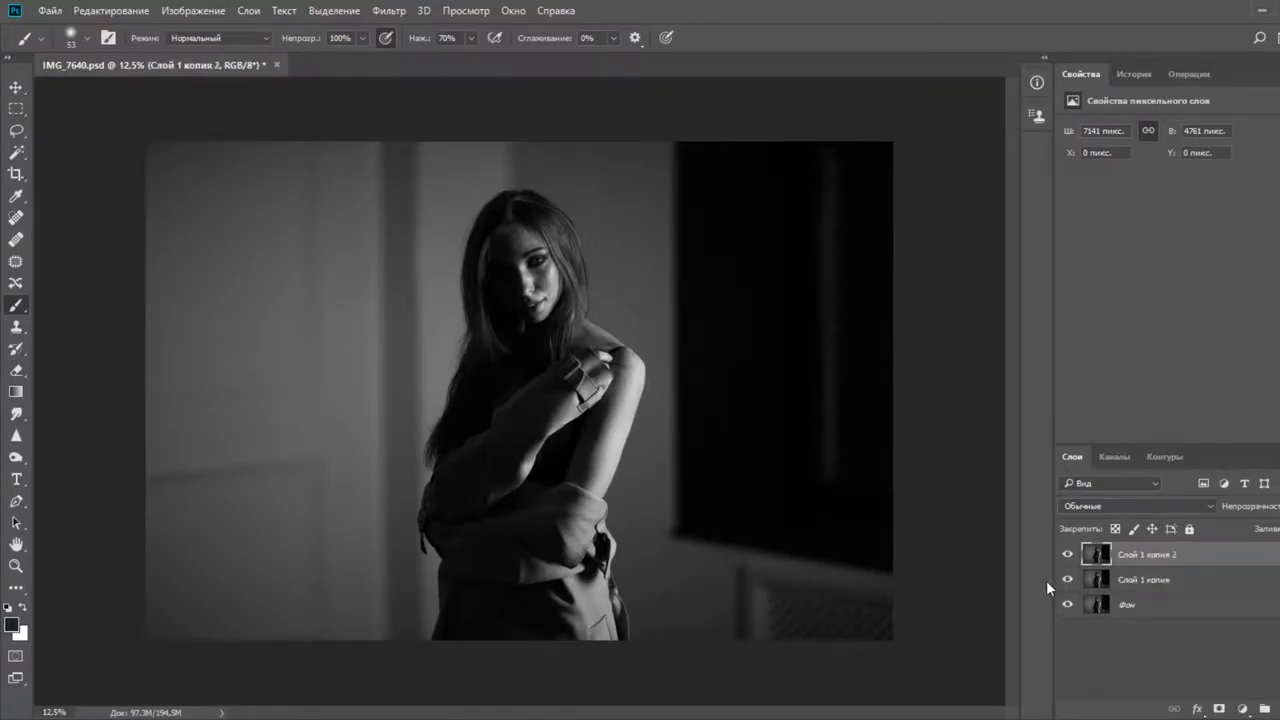
Filter the Слой 1 копия 2 layer with Слой 1 копия 3 hidden, and show and select Слой 1 копия 3 again
click(1067, 554)
click(1096, 580)
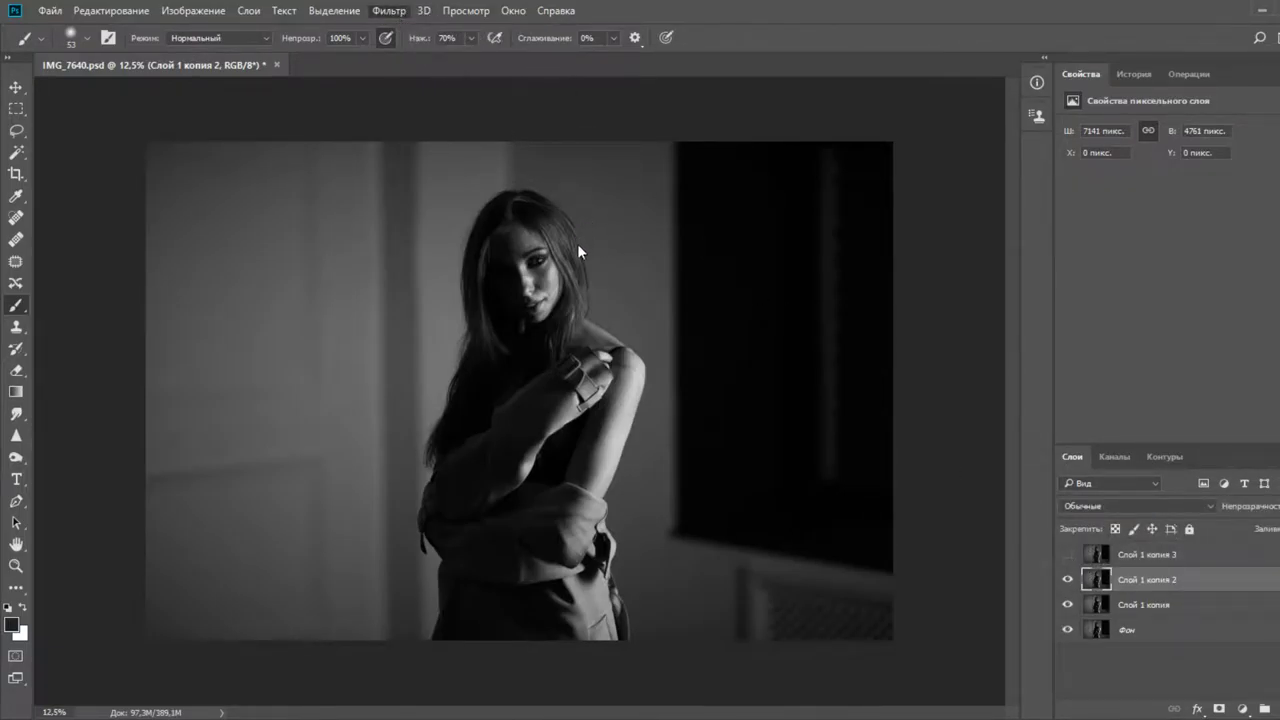
key(space)
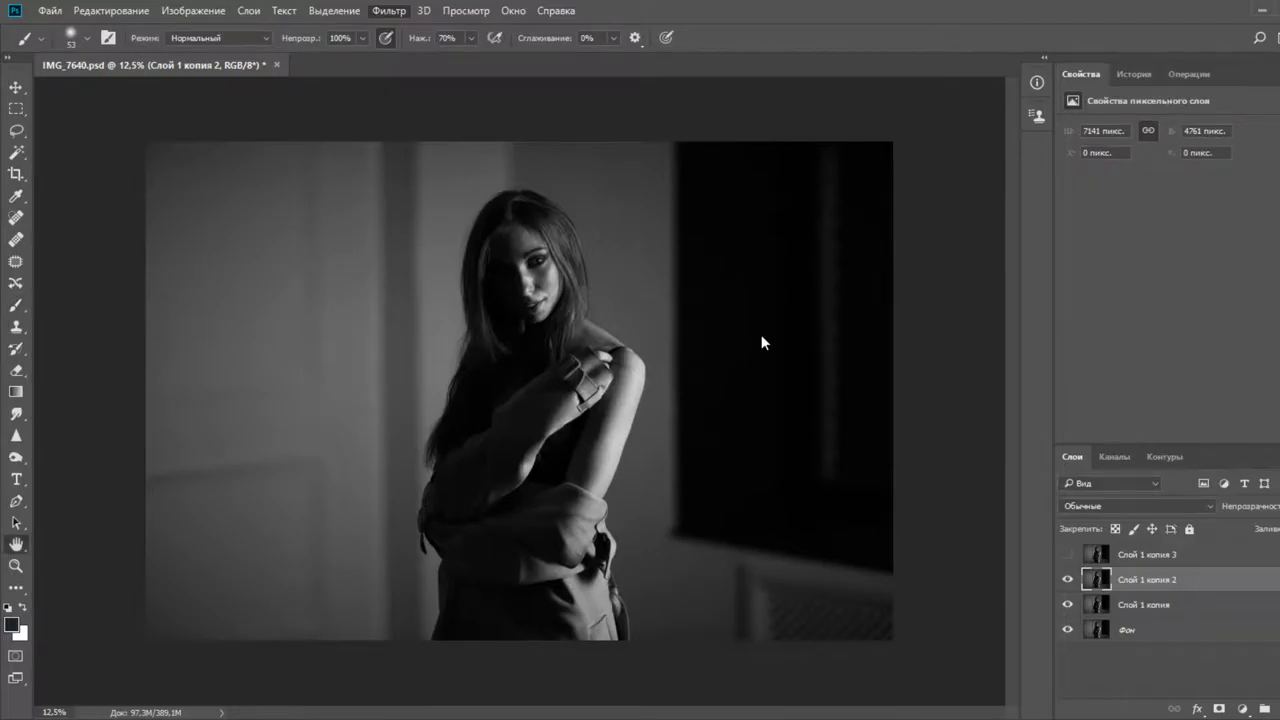
click(1067, 554)
click(1130, 554)
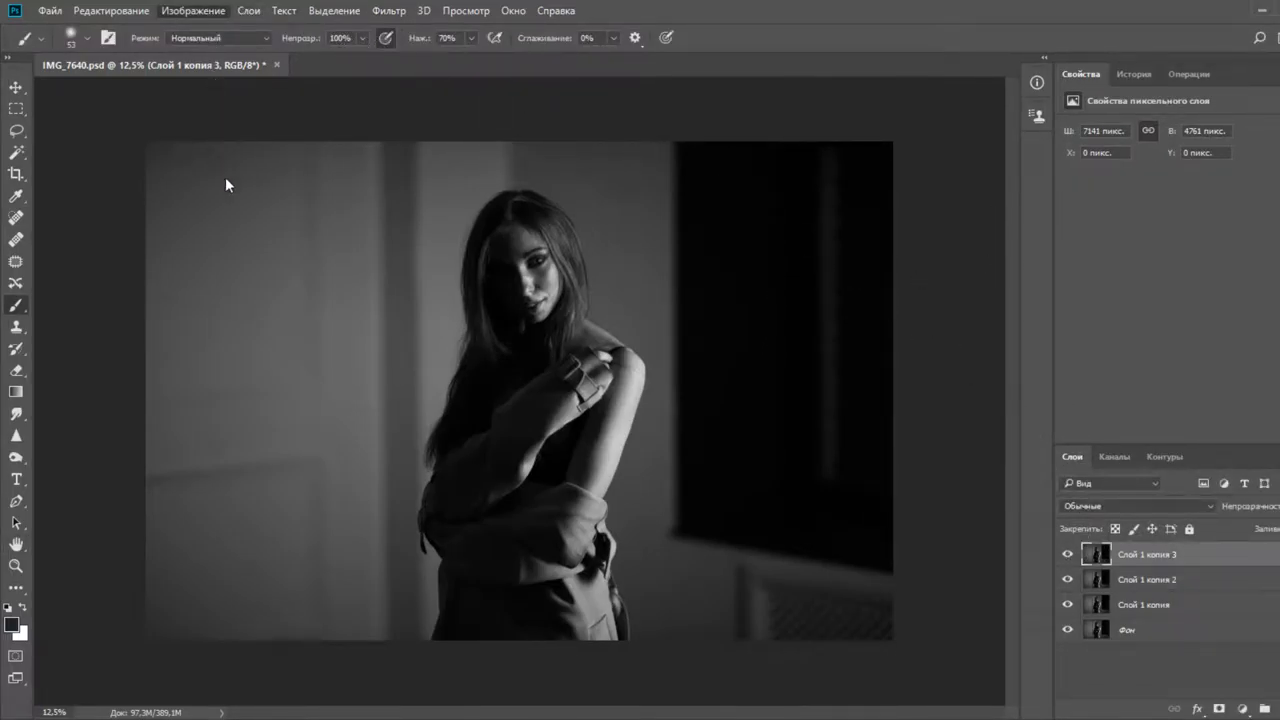
Run Apply Image on the Слой 1 копия 3 layer and set its blend mode to Linear Light (Линейный свет)
click(326, 253)
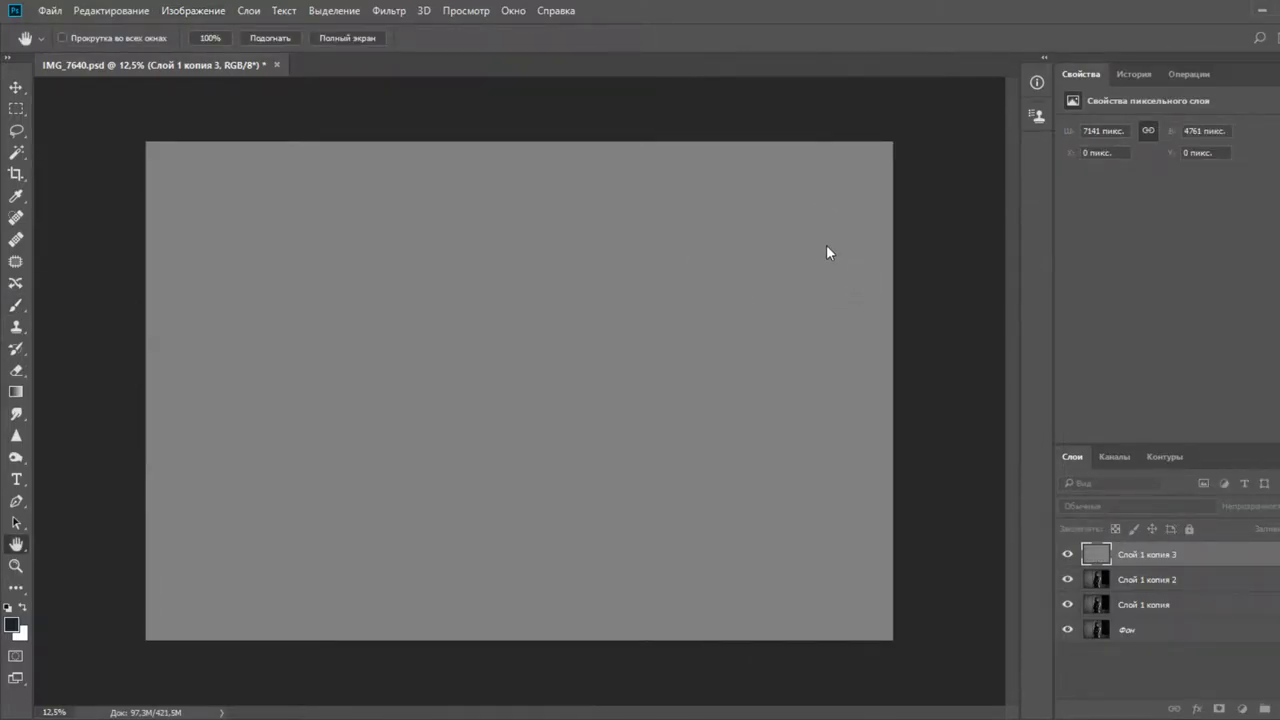
click(1049, 208)
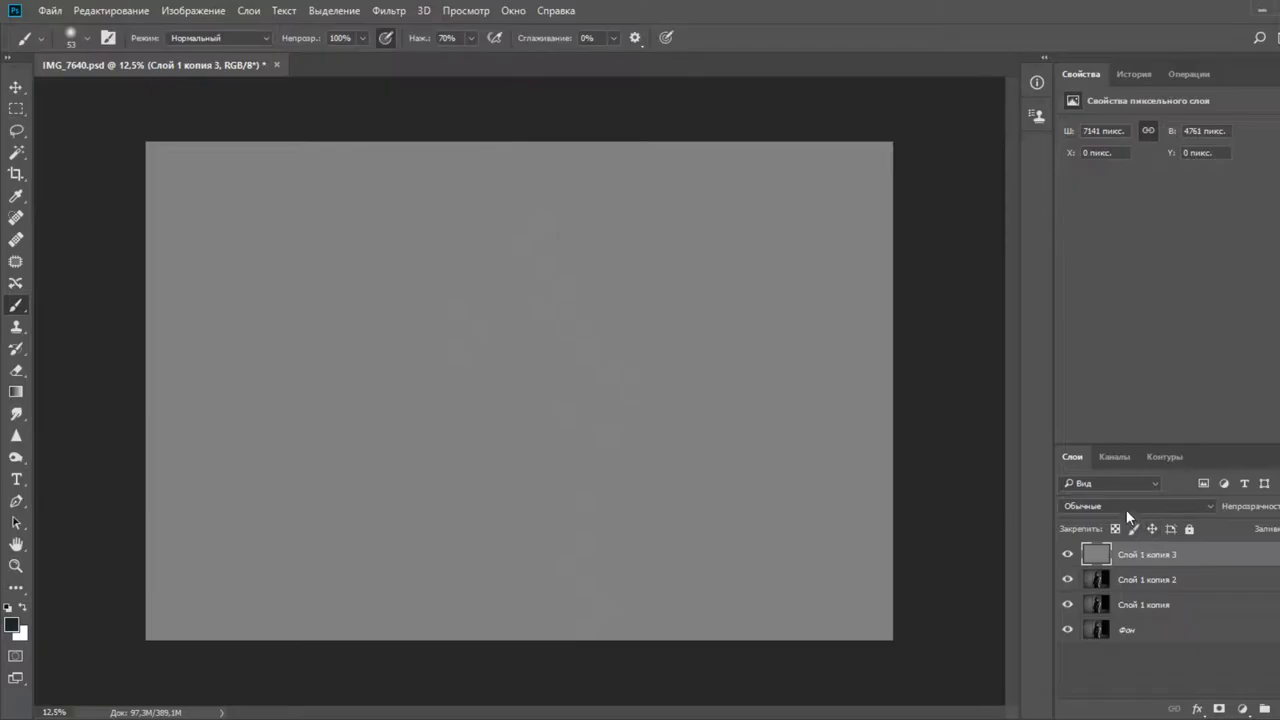
click(1125, 508)
click(1133, 372)
Smooth the cheek tones on the Слой 1 копия 2 layer with the Mixer Brush at size 148
click(1101, 581)
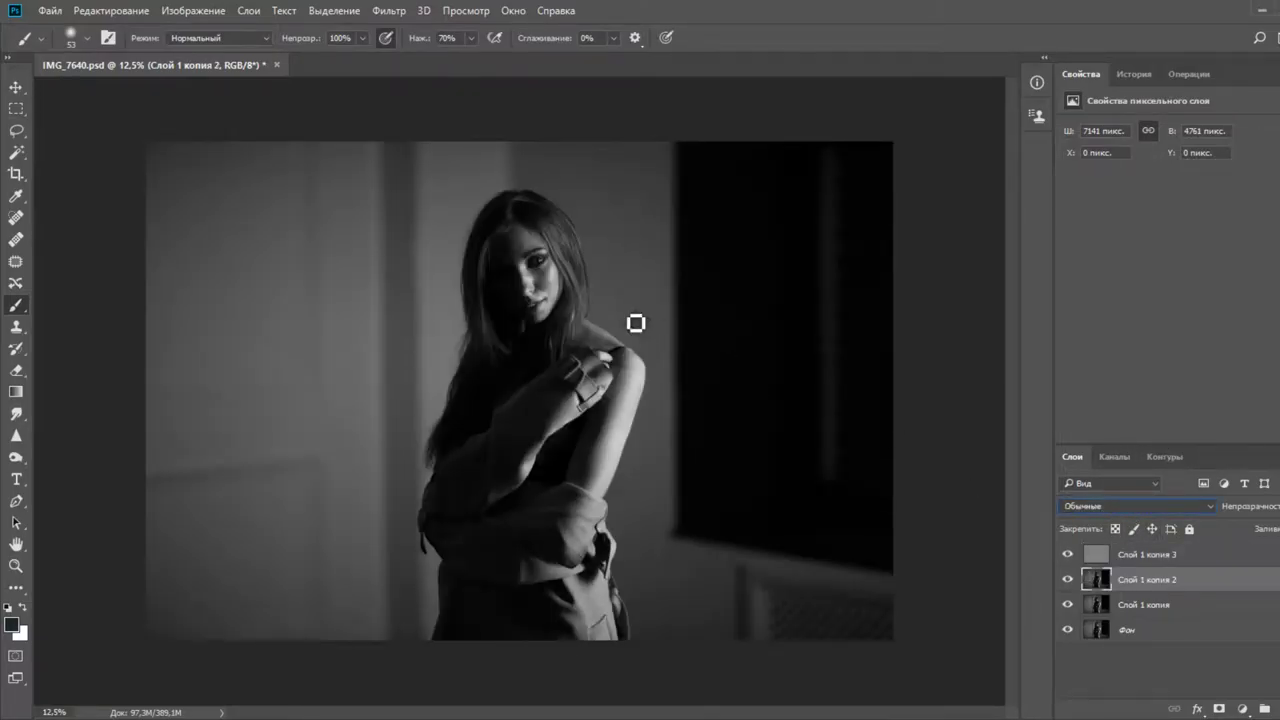
click(18, 589)
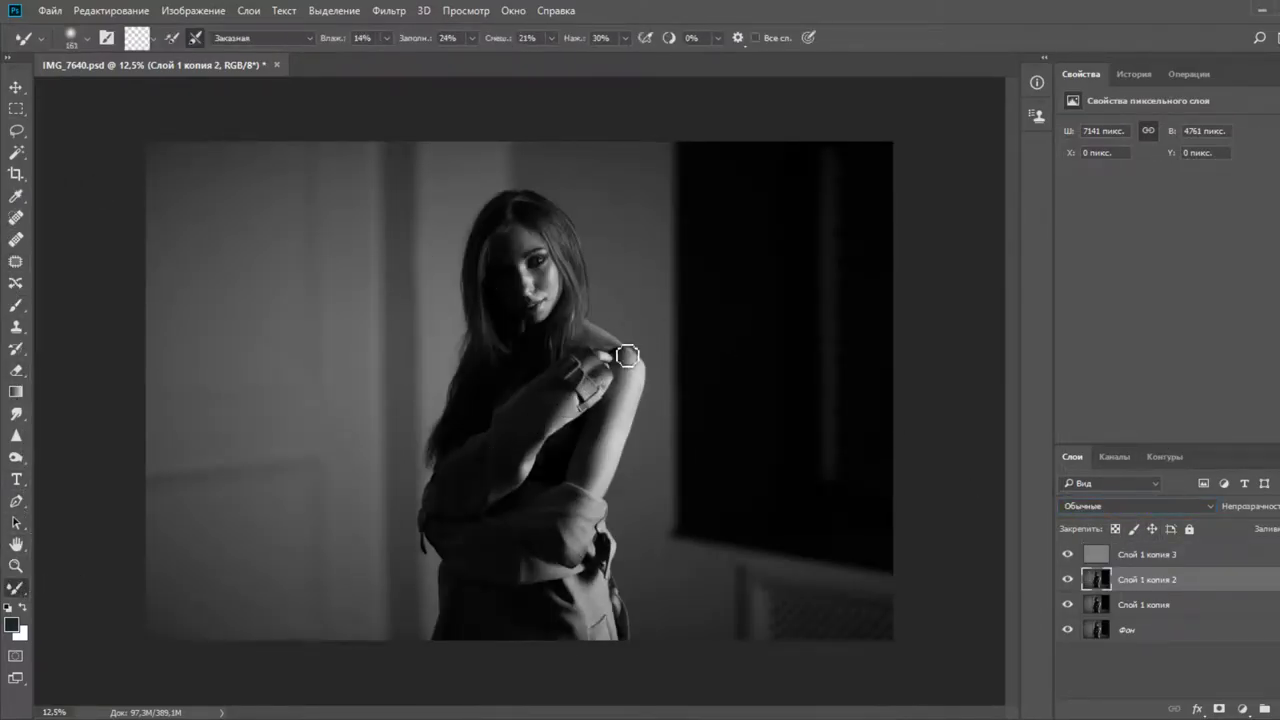
scroll(550, 290, up, 20)
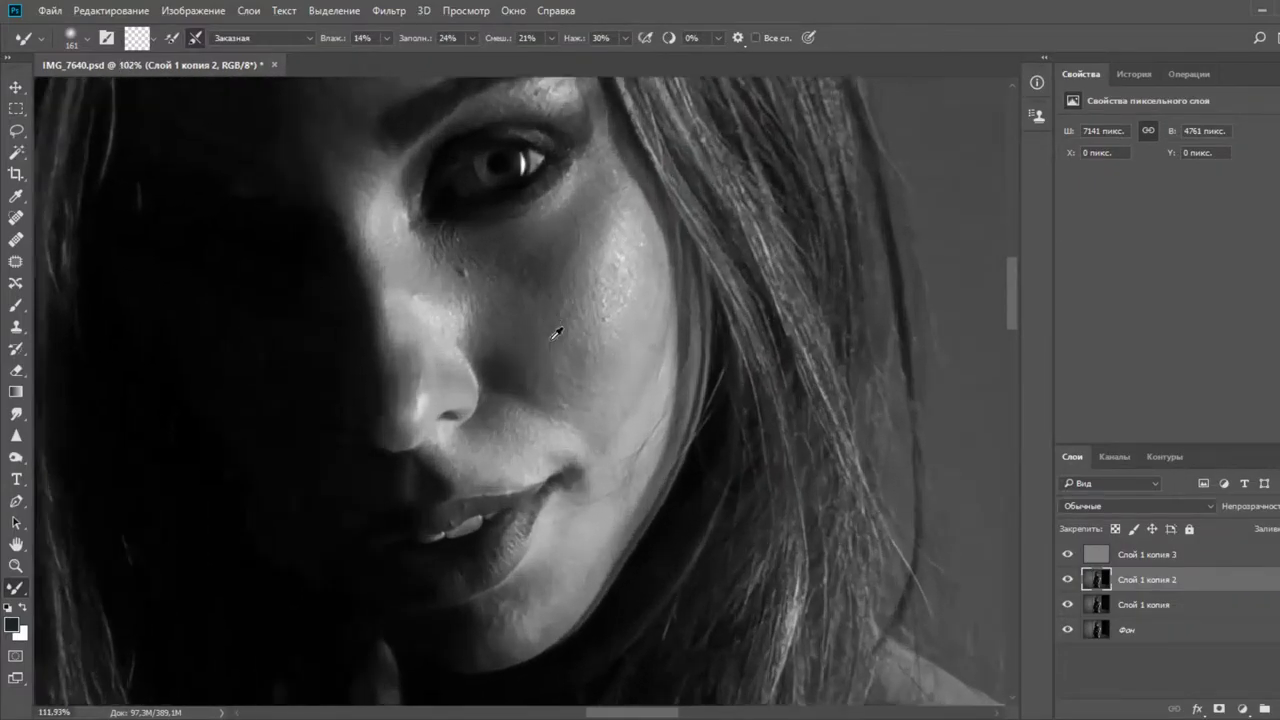
drag(571, 410, 553, 403)
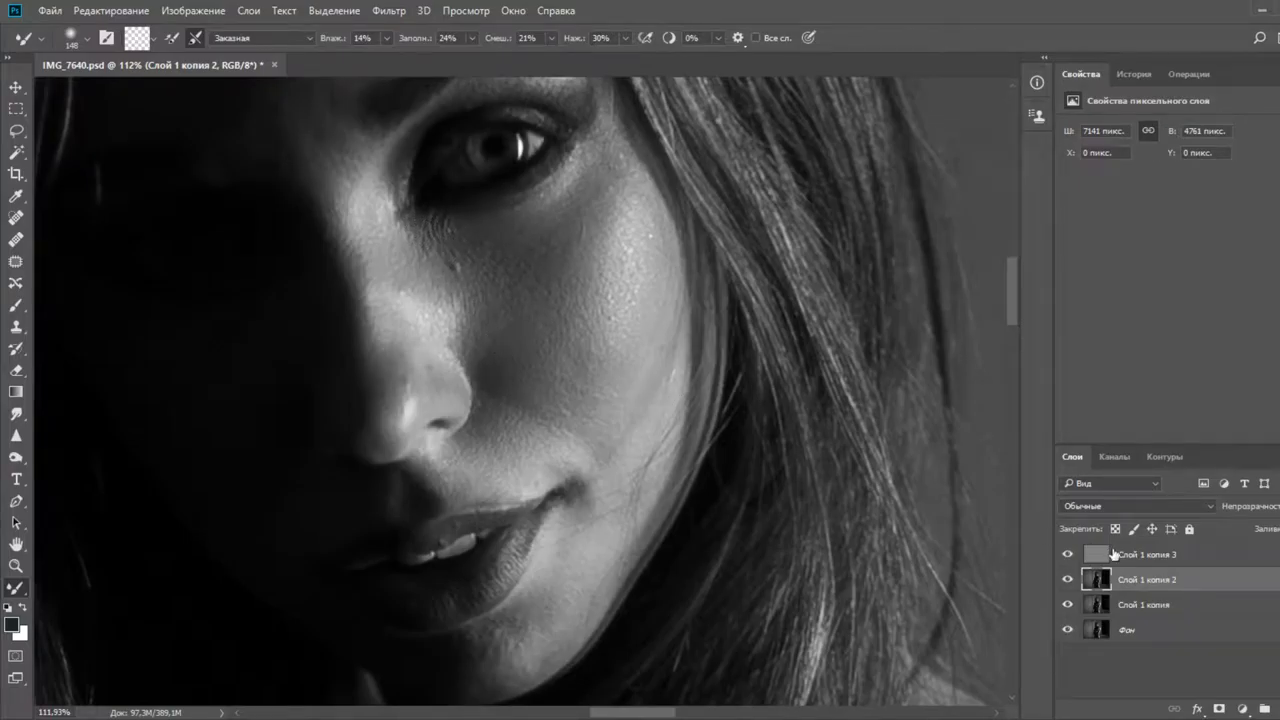
Retouch the skin texture beside the nose and on the cheek of Слой 1 копия 3 with a size 40 Clone Stamp
click(16, 326)
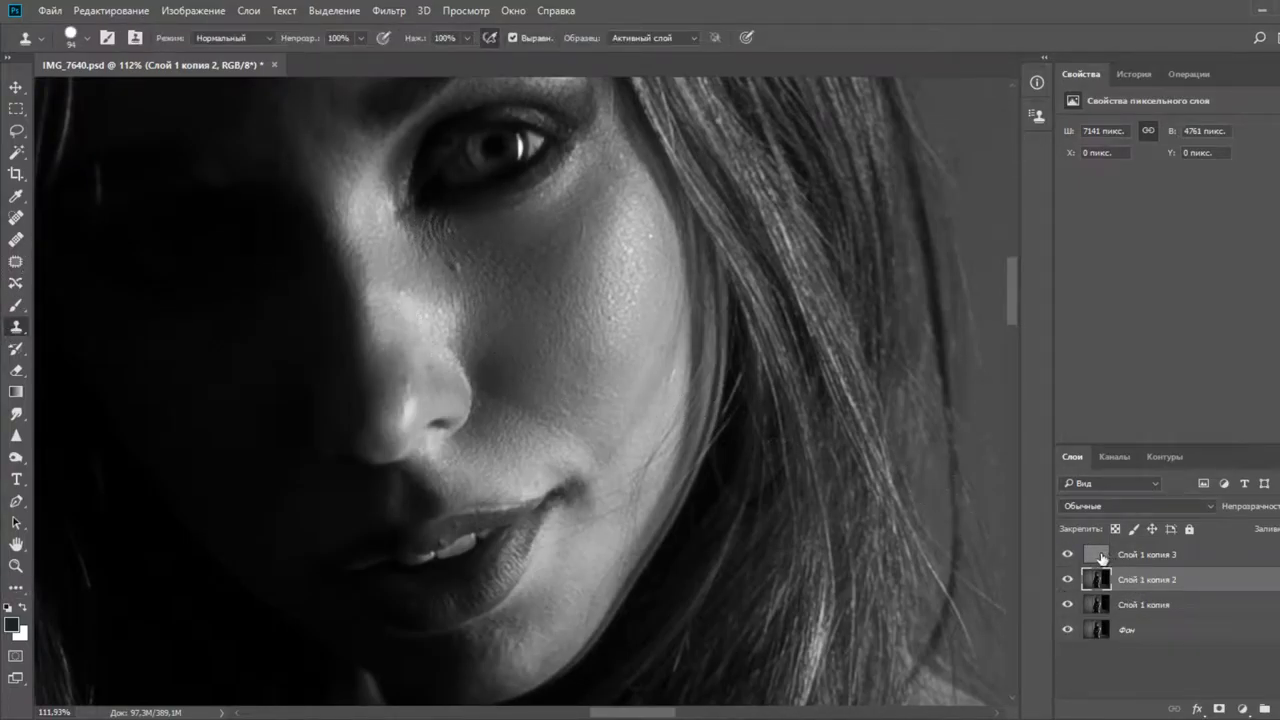
click(1103, 558)
drag(490, 290, 456, 291)
alt+click(455, 291)
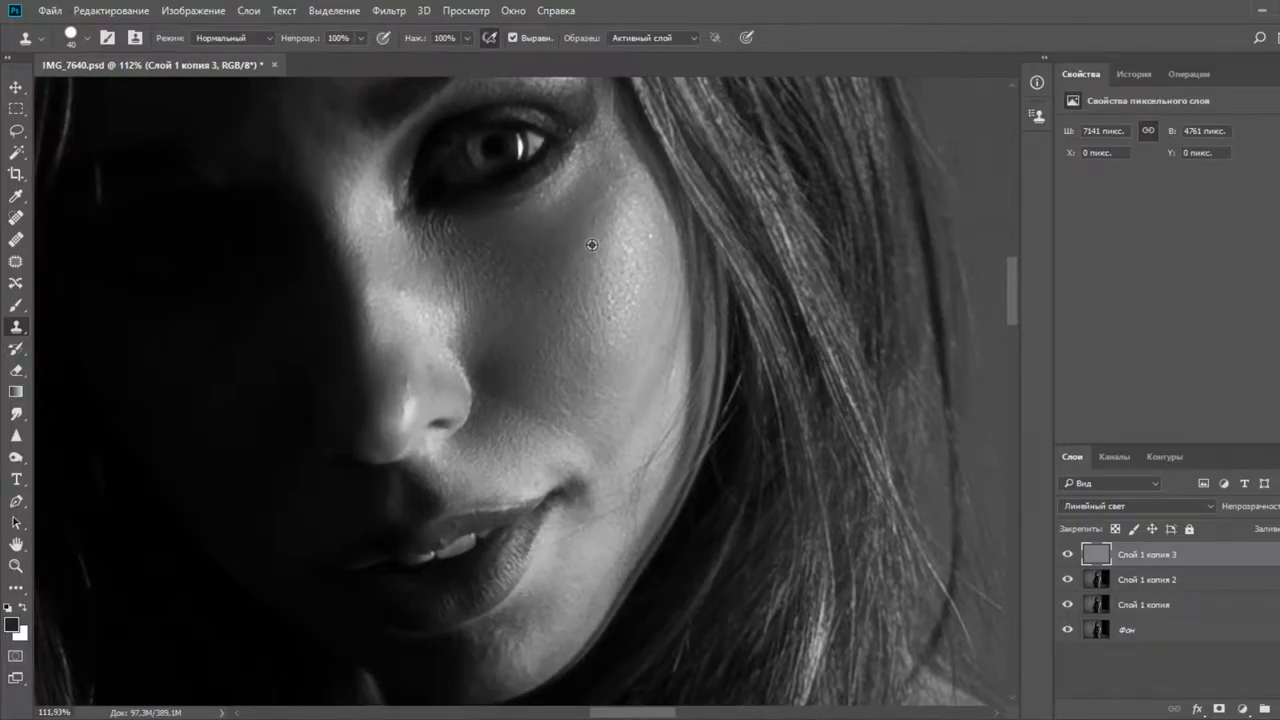
scroll(579, 361, down, 5)
scroll(580, 358, up, 2)
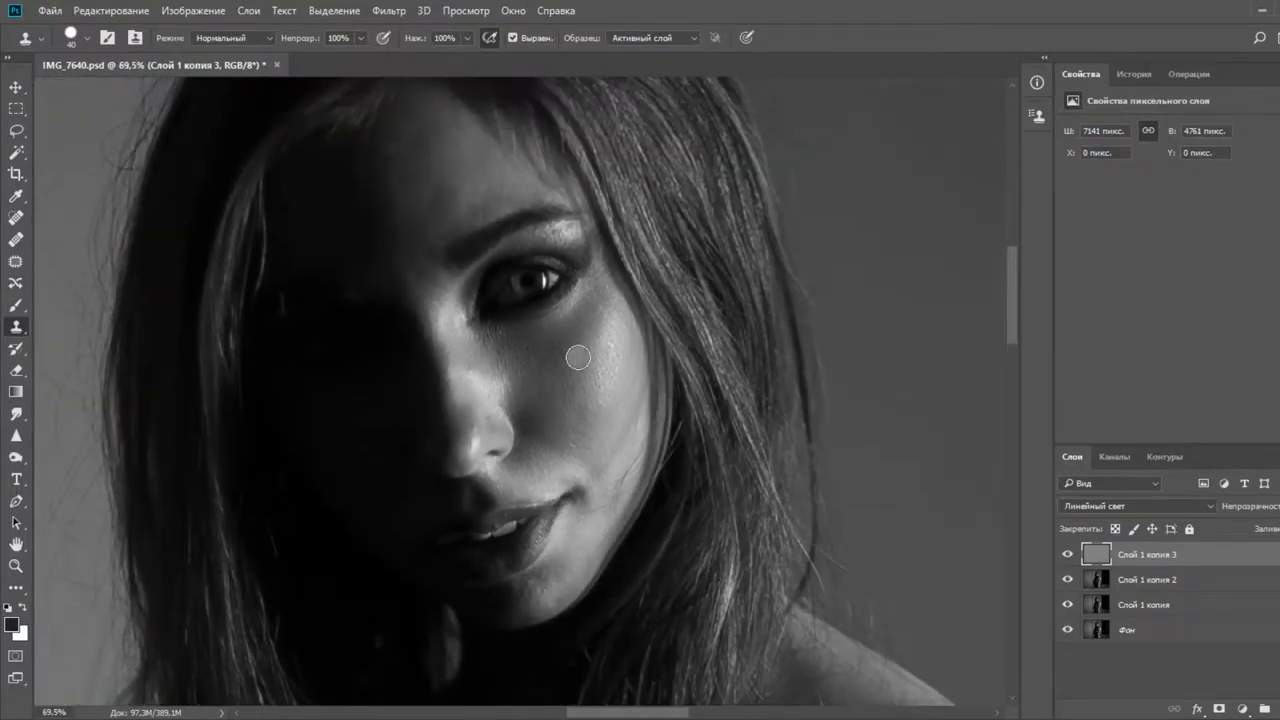
Clone out texture flaws on the forehead and the stray hairs beside the mouth on the Слой 1 копия 3 layer
scroll(468, 252, up, 7)
scroll(470, 273, up, 3)
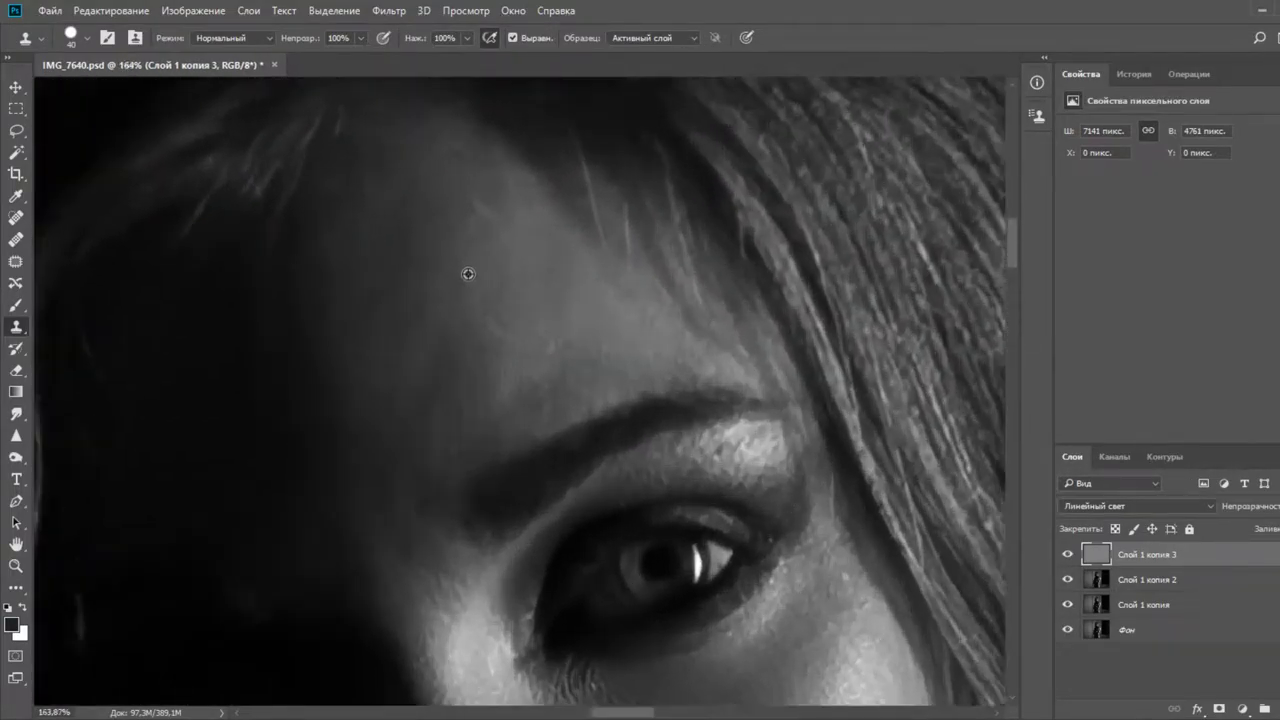
scroll(455, 359, down, 3)
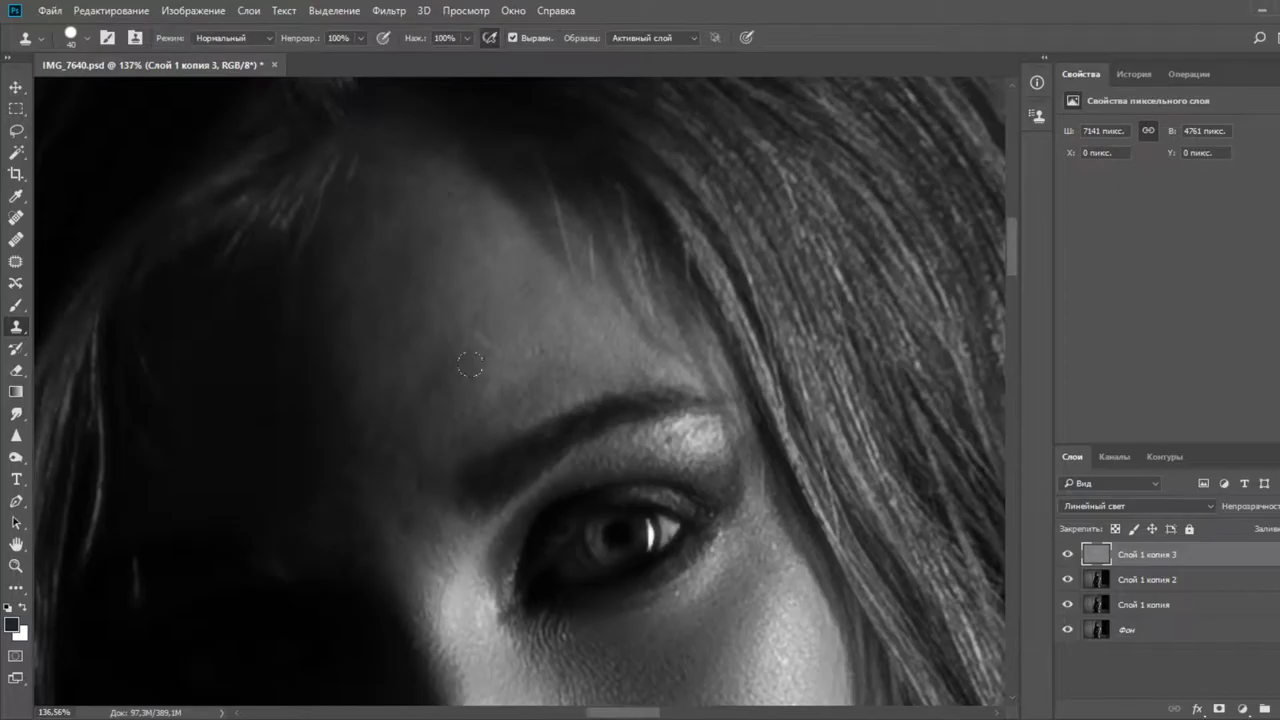
drag(535, 418, 491, 152)
drag(641, 676, 599, 368)
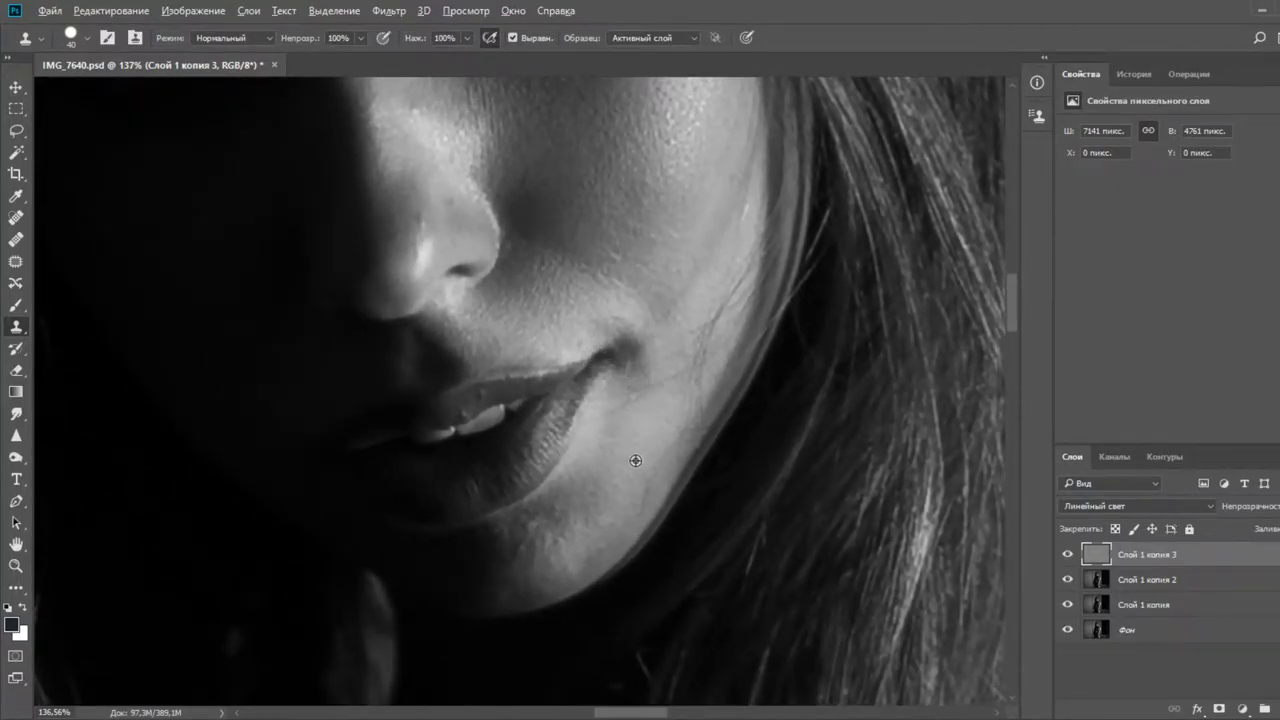
scroll(630, 455, up, 1)
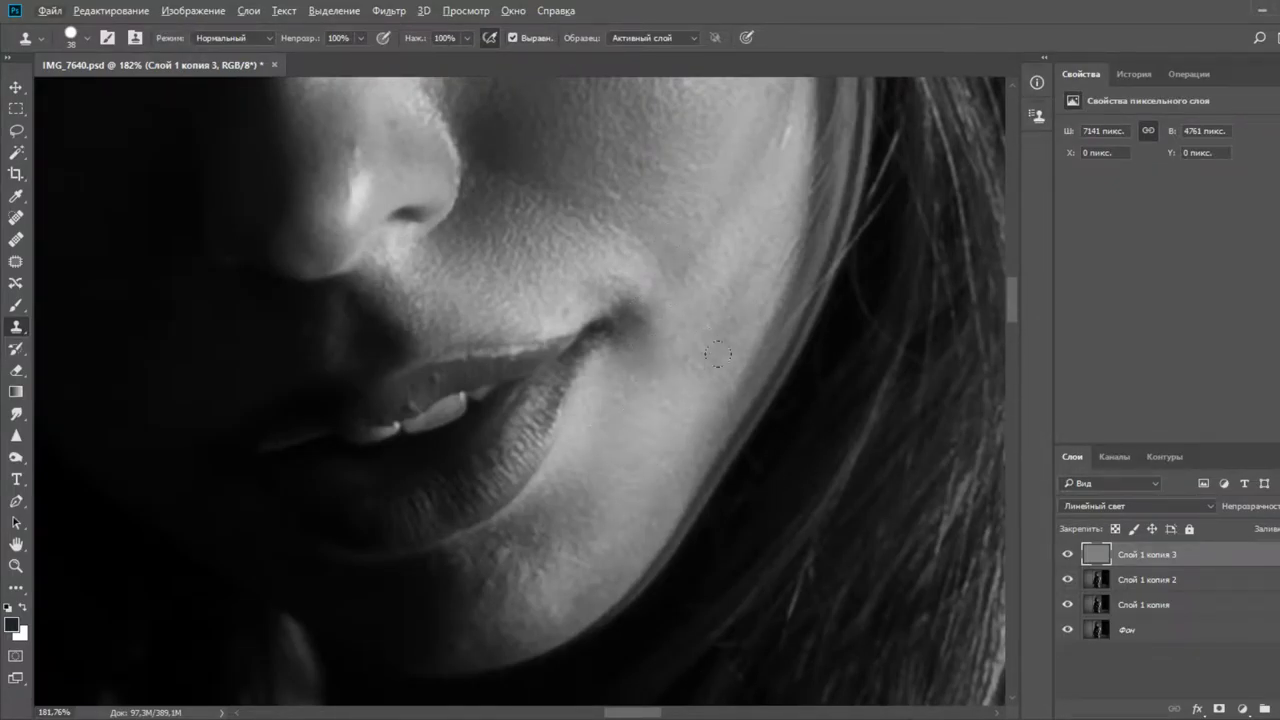
Blend the tones around the mouth corner, lower cheek and chin on Слой 1 копия 2 with the Mixer Brush at sizes 72 and 101
click(1104, 579)
click(16, 589)
mouse_move(657, 348)
mouse_down()
mouse_move(606, 351)
mouse_move(640, 320)
mouse_up()
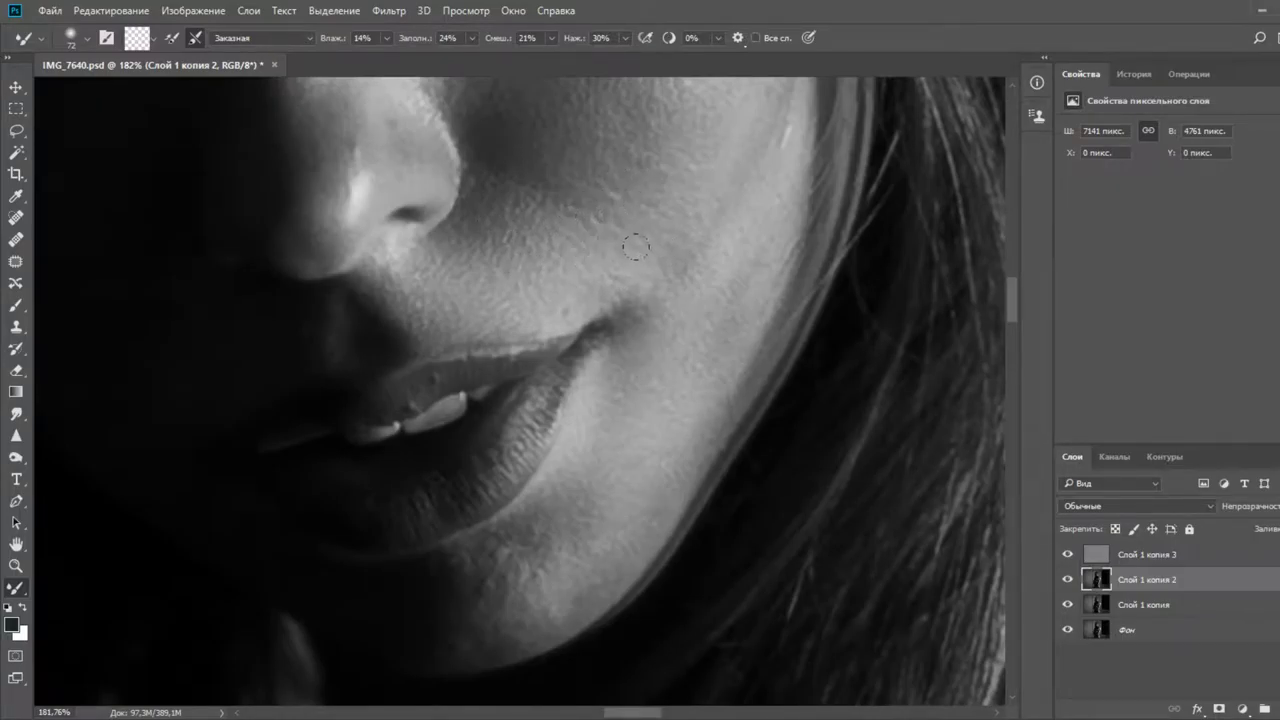
scroll(642, 248, down, 1)
scroll(643, 247, up, 1)
drag(764, 418, 789, 373)
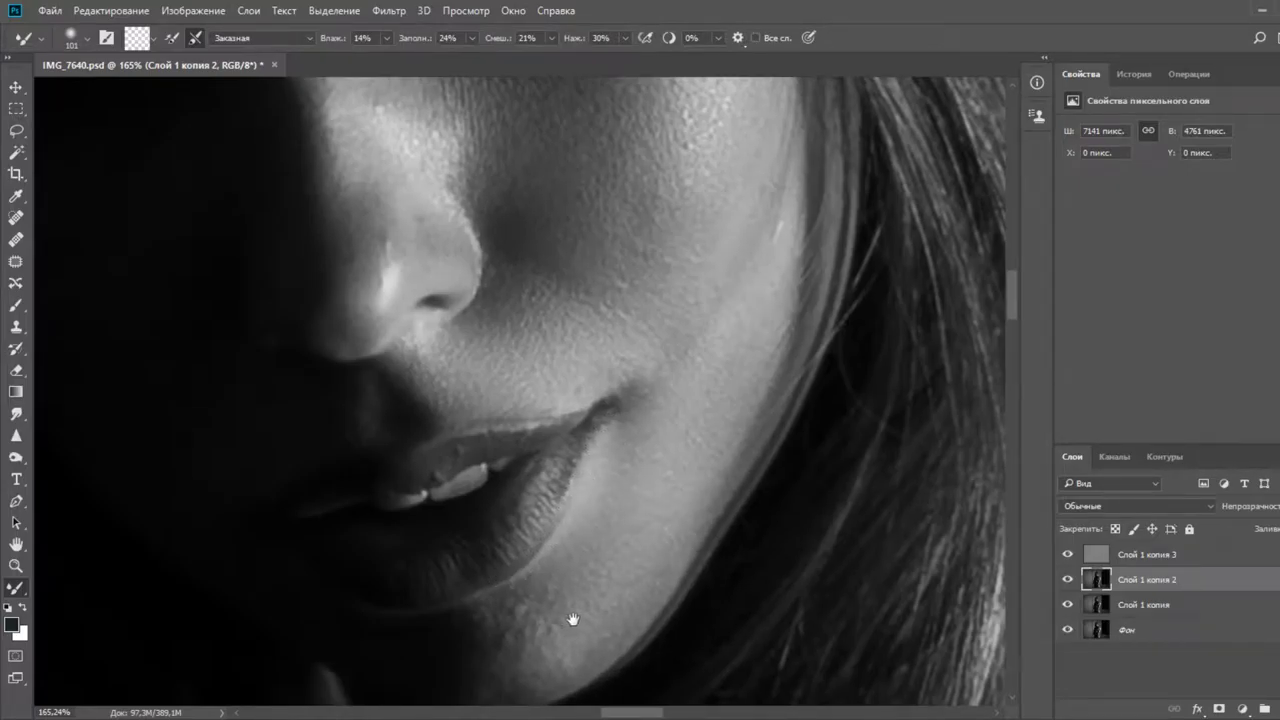
drag(572, 620, 618, 531)
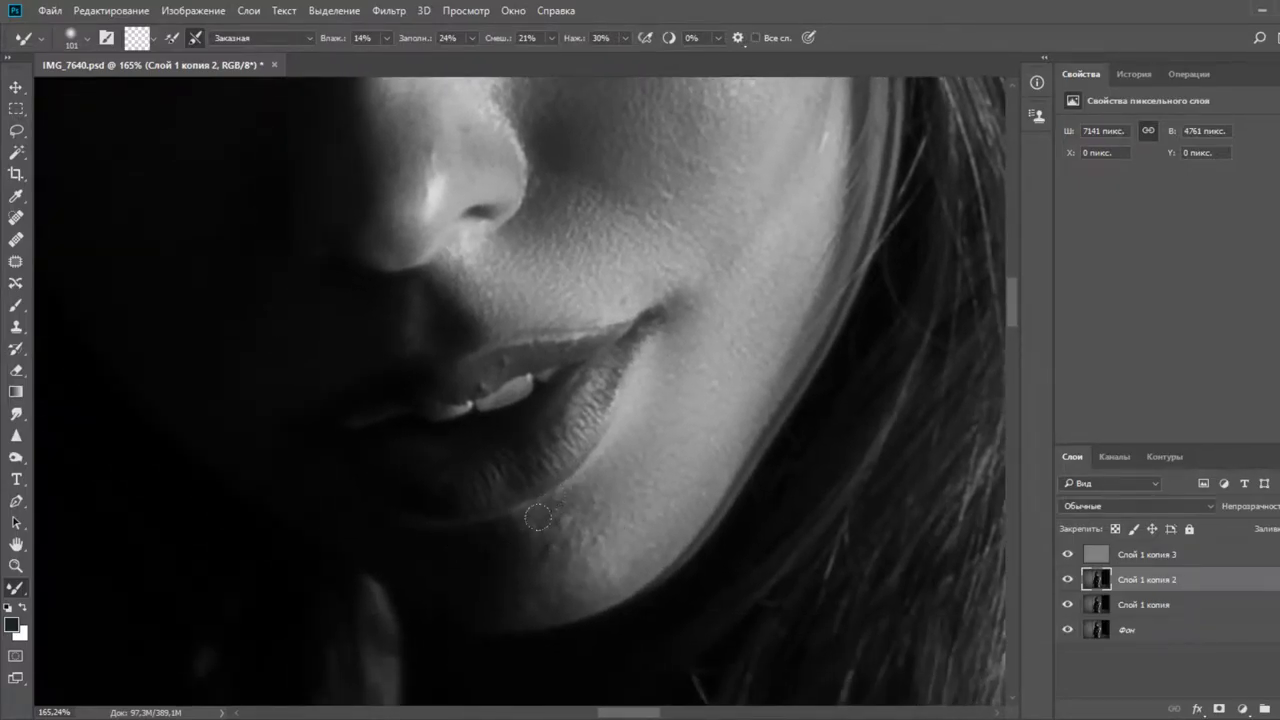
Smooth the light transitions on the nose and under-eye cheek with the Mixer Brush at sizes 85 and 122
scroll(586, 423, down, 3)
scroll(570, 345, up, 2)
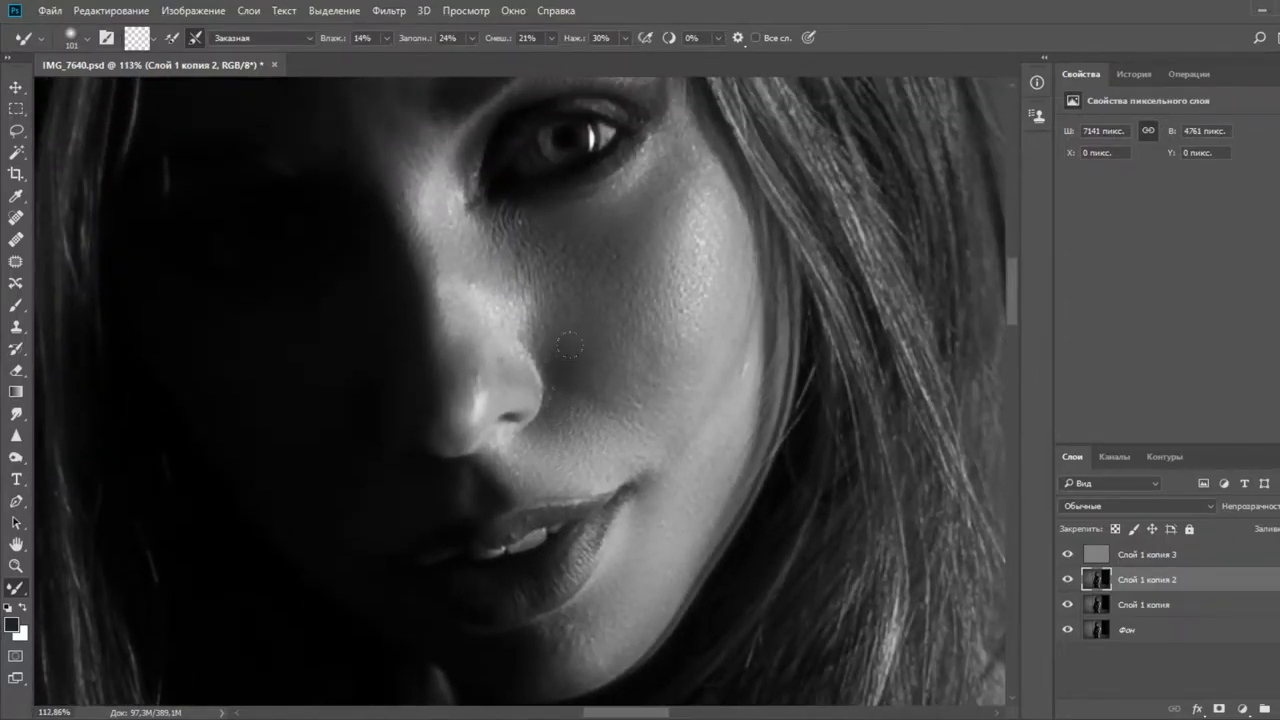
mouse_move(511, 317)
mouse_down()
mouse_move(597, 420)
mouse_move(556, 398)
mouse_up()
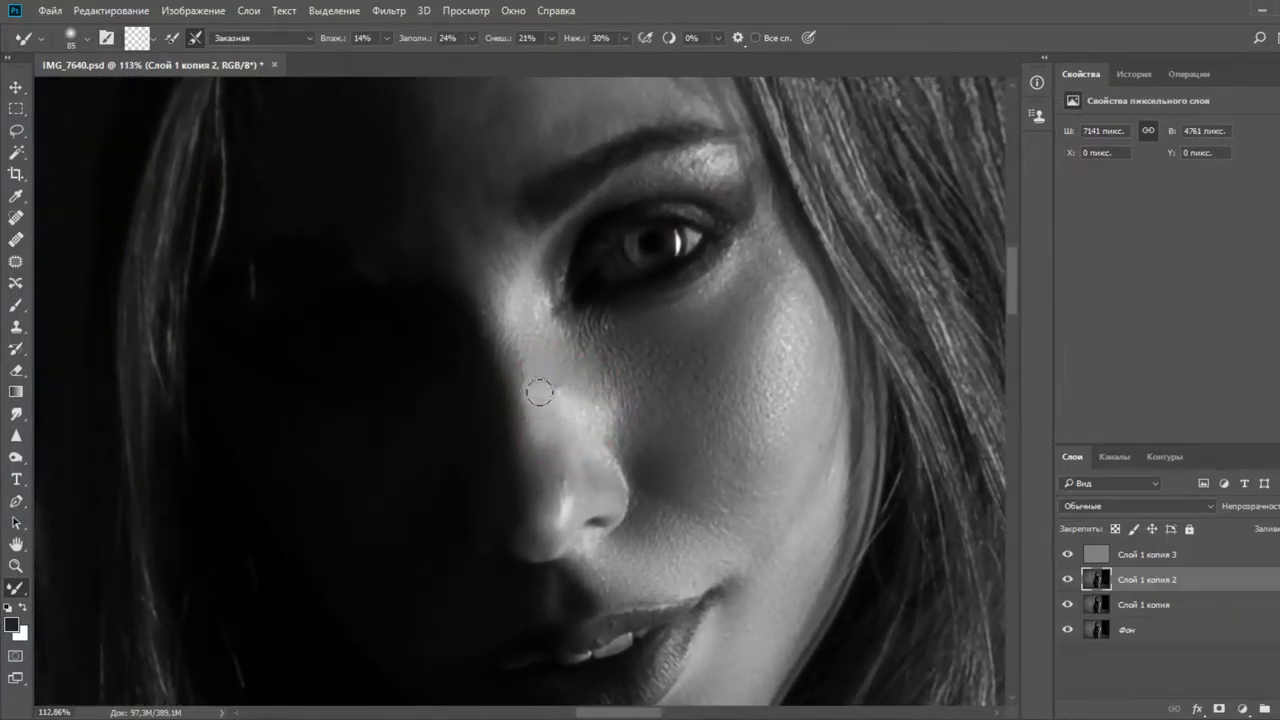
mouse_move(514, 353)
mouse_down()
mouse_move(529, 346)
mouse_move(516, 360)
mouse_up()
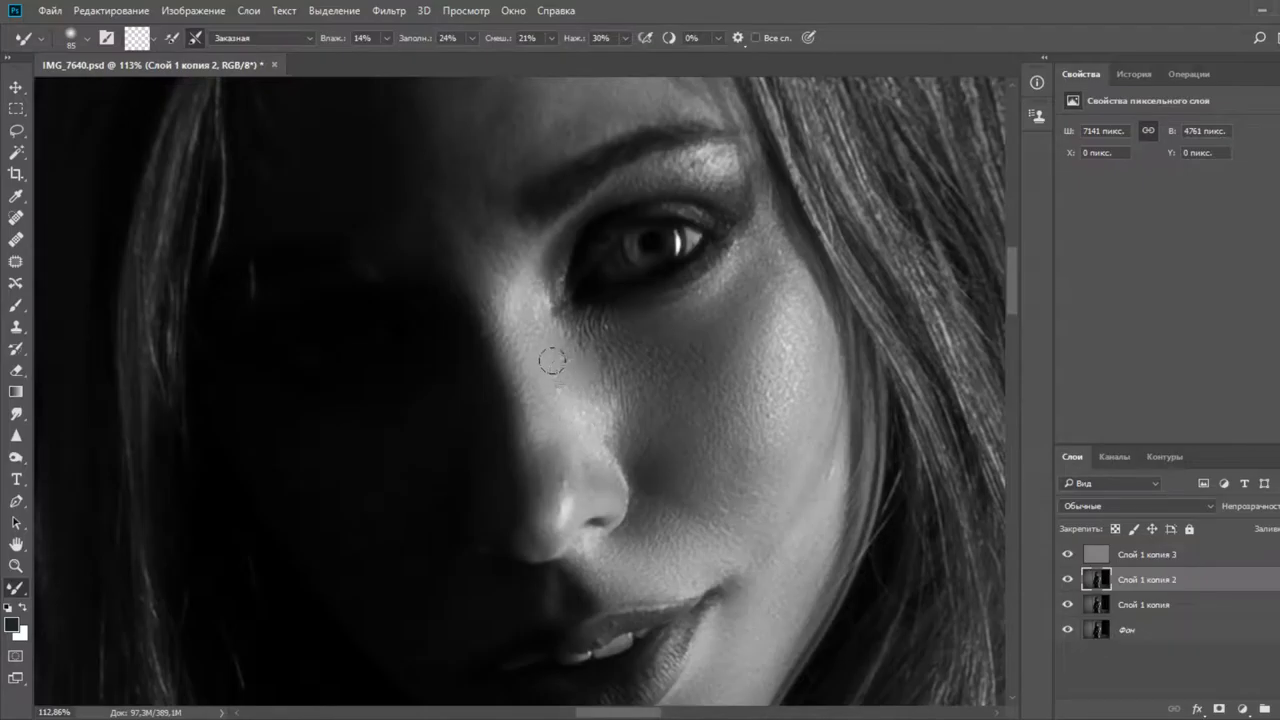
drag(686, 434, 722, 434)
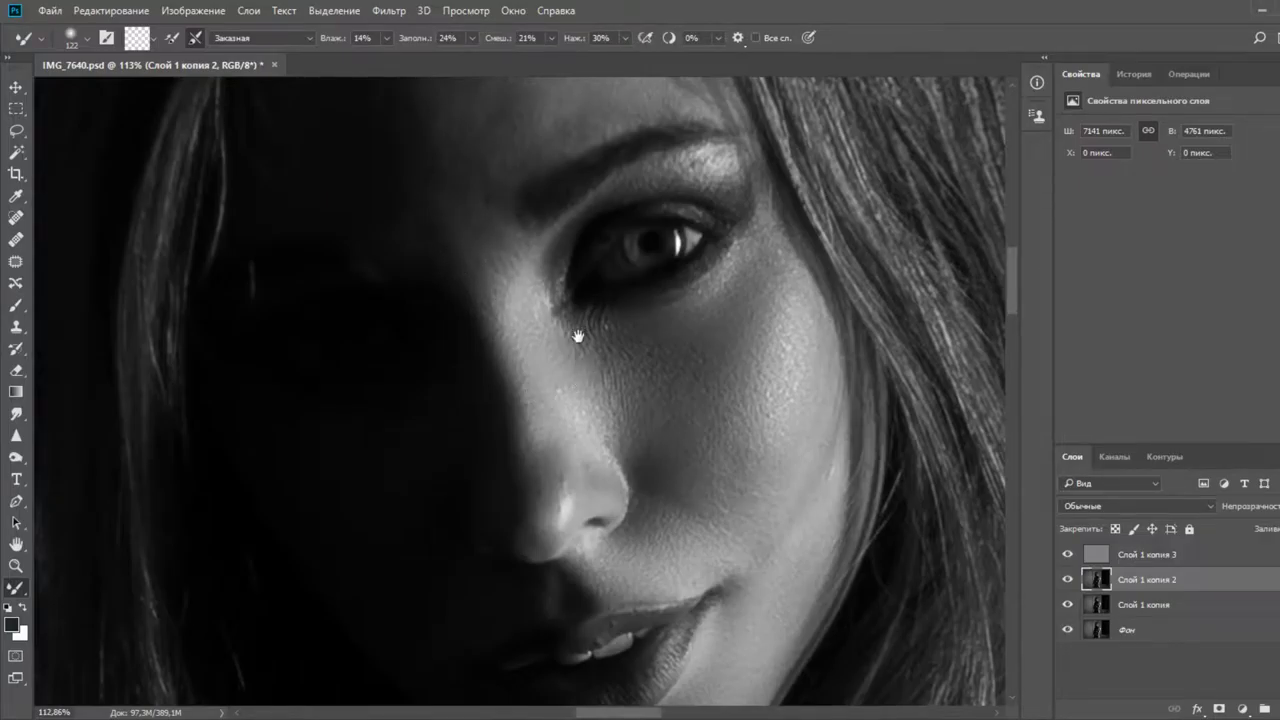
Even out the forehead tones above the lit eyebrow with the Mixer Brush at size 167
drag(580, 329, 643, 520)
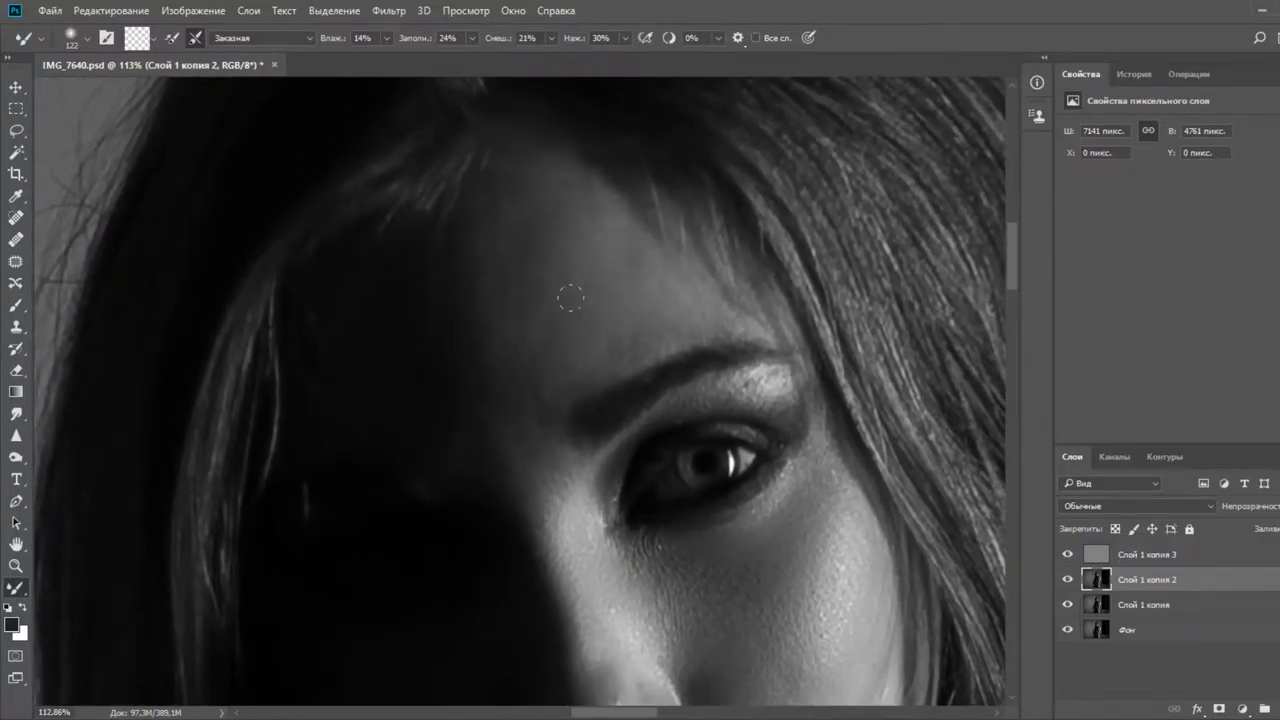
drag(555, 299, 610, 303)
alt+right_click(509, 443)
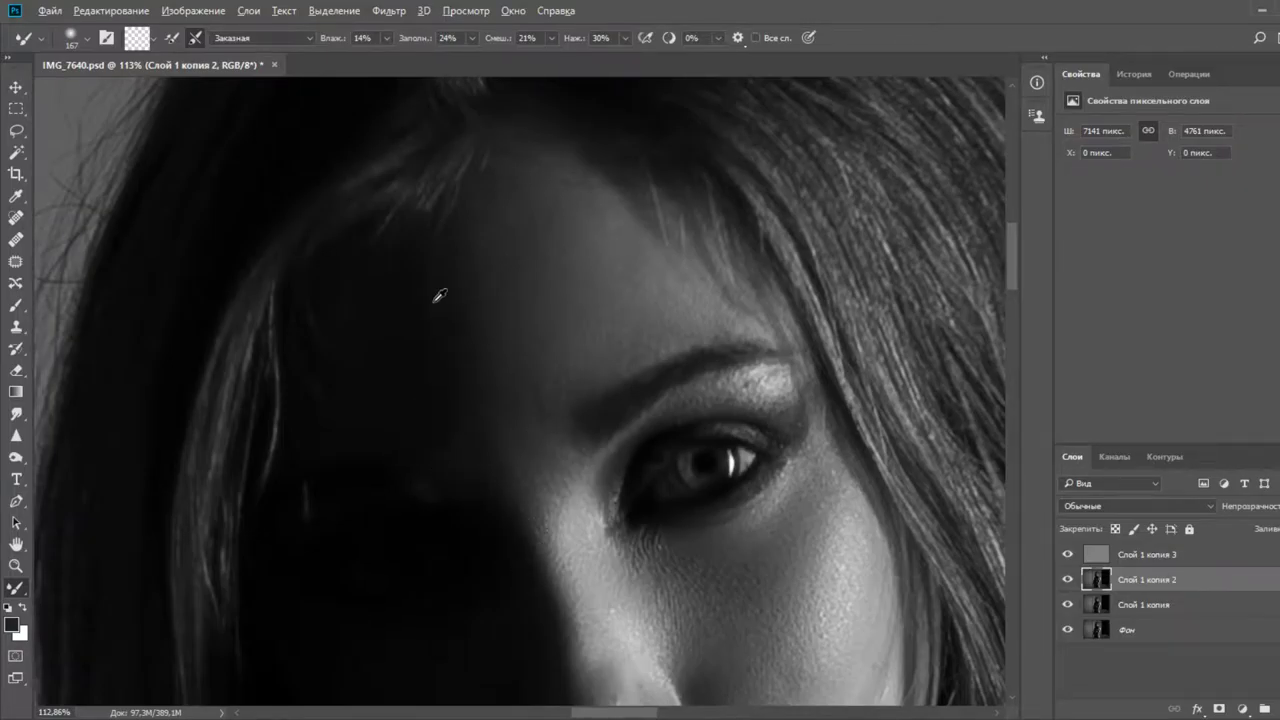
Smooth the light-to-shadow transition along the bare upper arm with the Mixer Brush at size 352
scroll(443, 292, down, 8)
scroll(662, 376, down, 1)
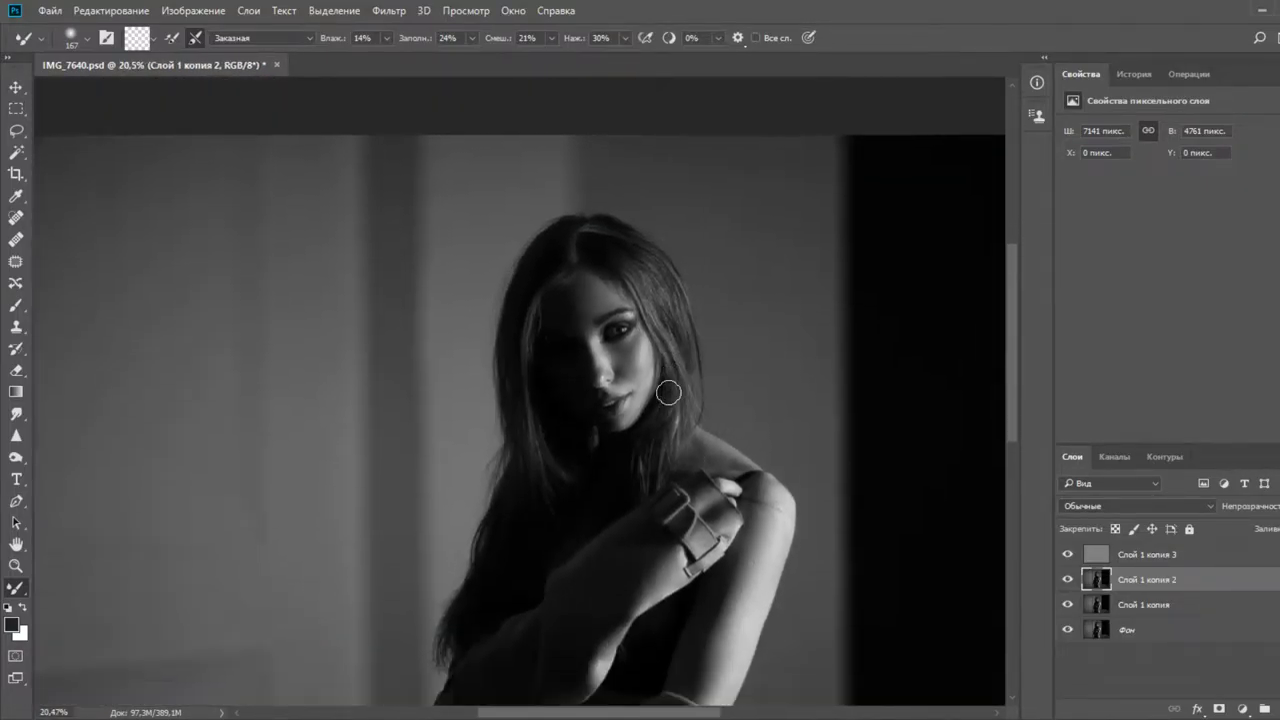
scroll(653, 404, down, 5)
scroll(640, 410, up, 1)
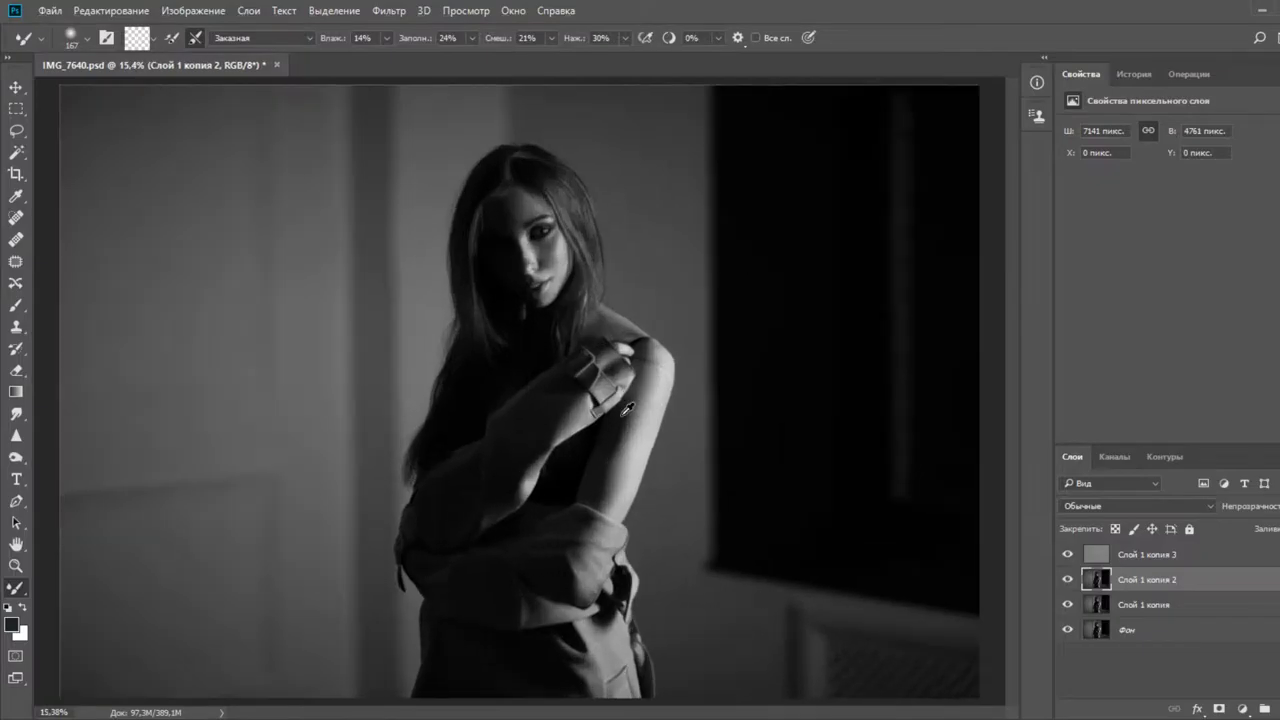
scroll(733, 395, up, 1)
scroll(735, 398, up, 1)
scroll(735, 420, down, 3)
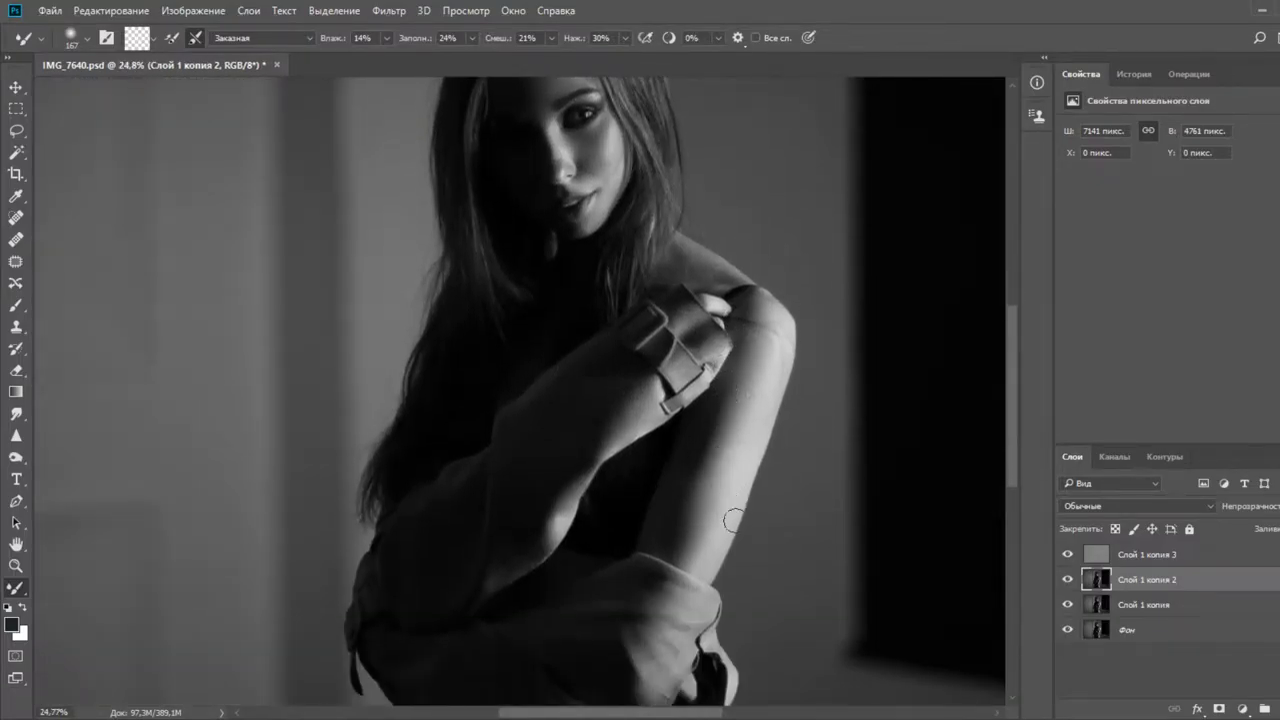
scroll(738, 612, up, 2)
drag(724, 496, 751, 493)
scroll(743, 503, up, 1)
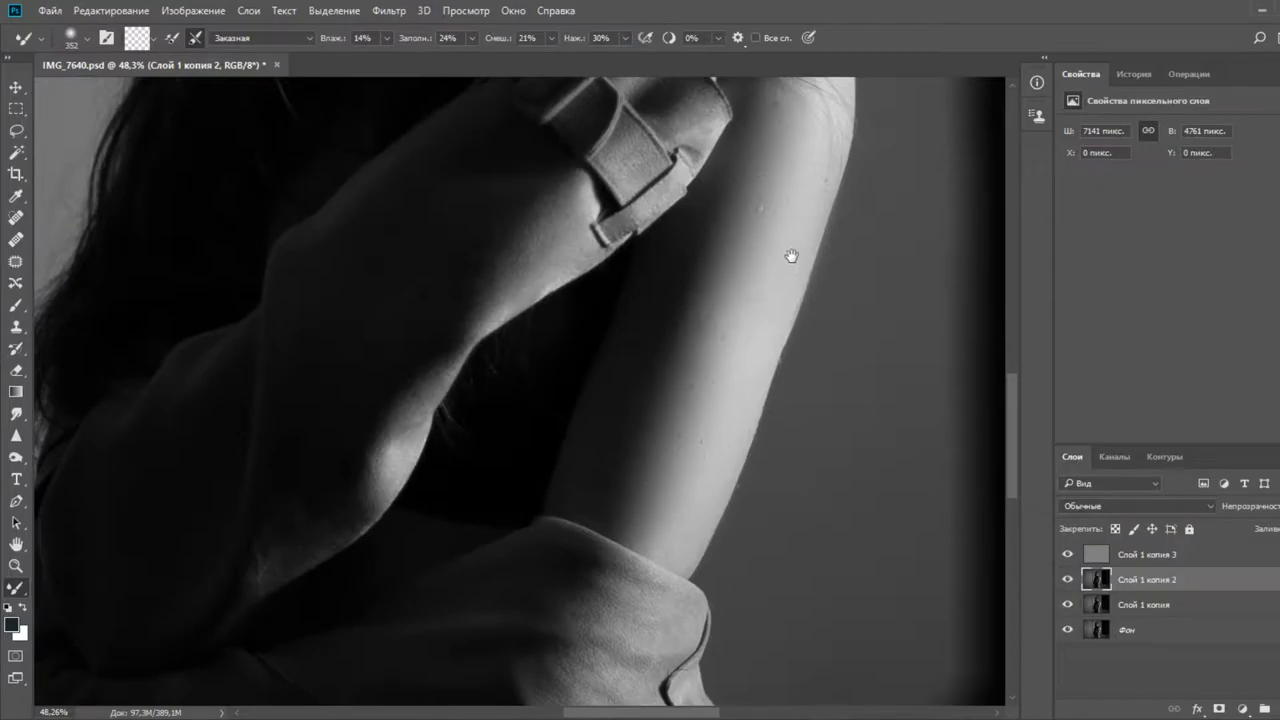
drag(789, 257, 726, 437)
Blend the tones on the jacket's lower folds and rolled sleeve with the Mixer Brush at sizes 243 and 184
drag(696, 354, 777, 211)
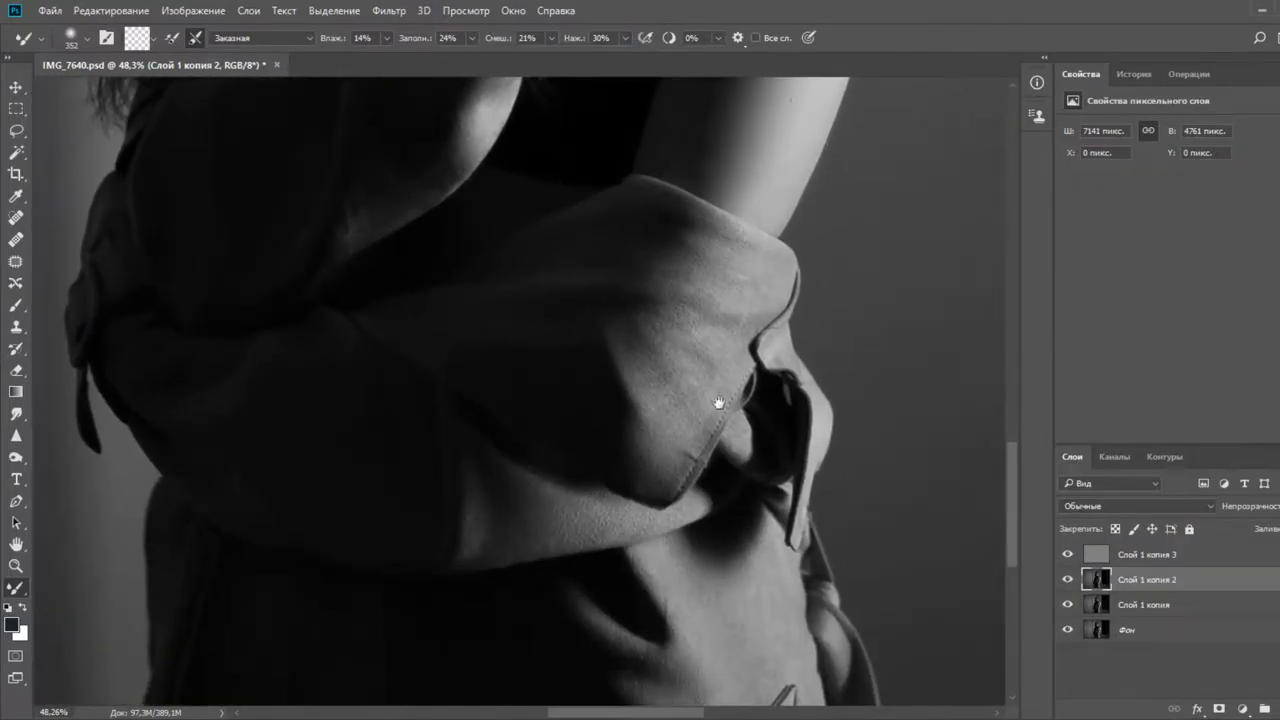
mouse_move(717, 403)
mouse_down()
mouse_move(709, 358)
mouse_move(703, 443)
mouse_move(668, 464)
mouse_up()
scroll(698, 478, up, 3)
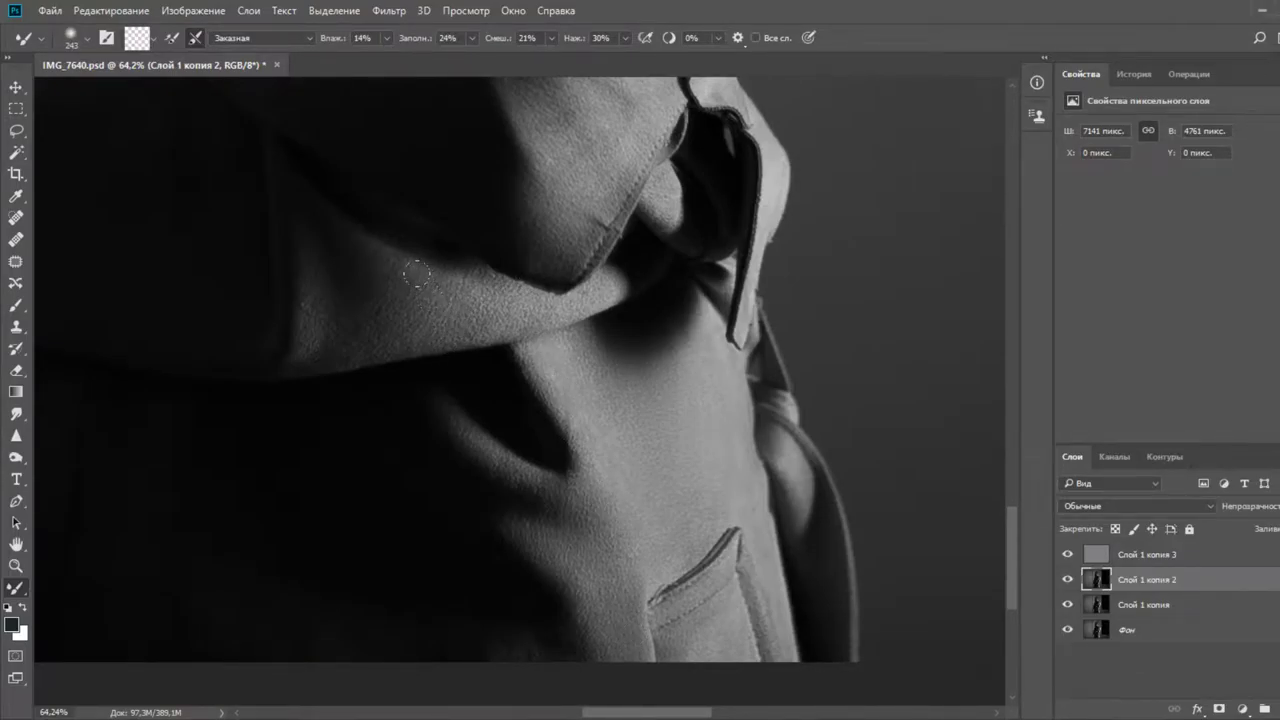
alt+right_click(447, 310)
mouse_move(343, 327)
mouse_down()
mouse_move(337, 311)
mouse_move(329, 320)
mouse_up()
drag(540, 186, 520, 343)
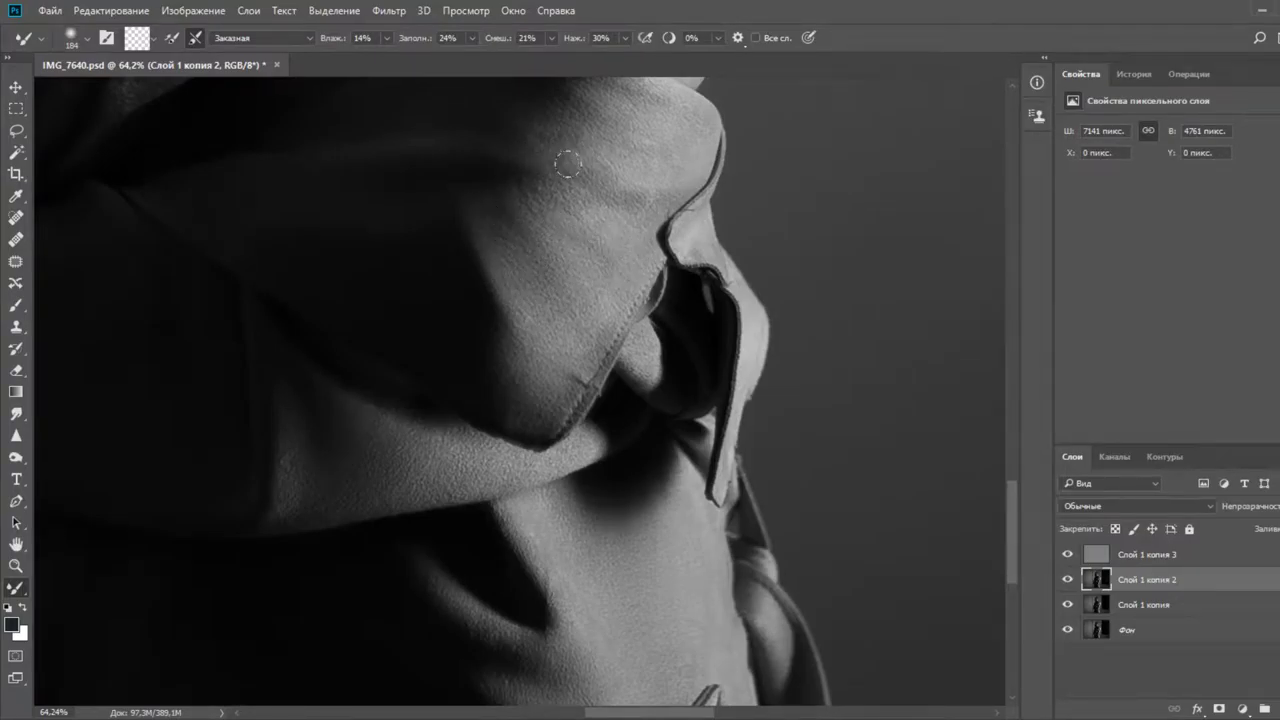
drag(623, 183, 626, 311)
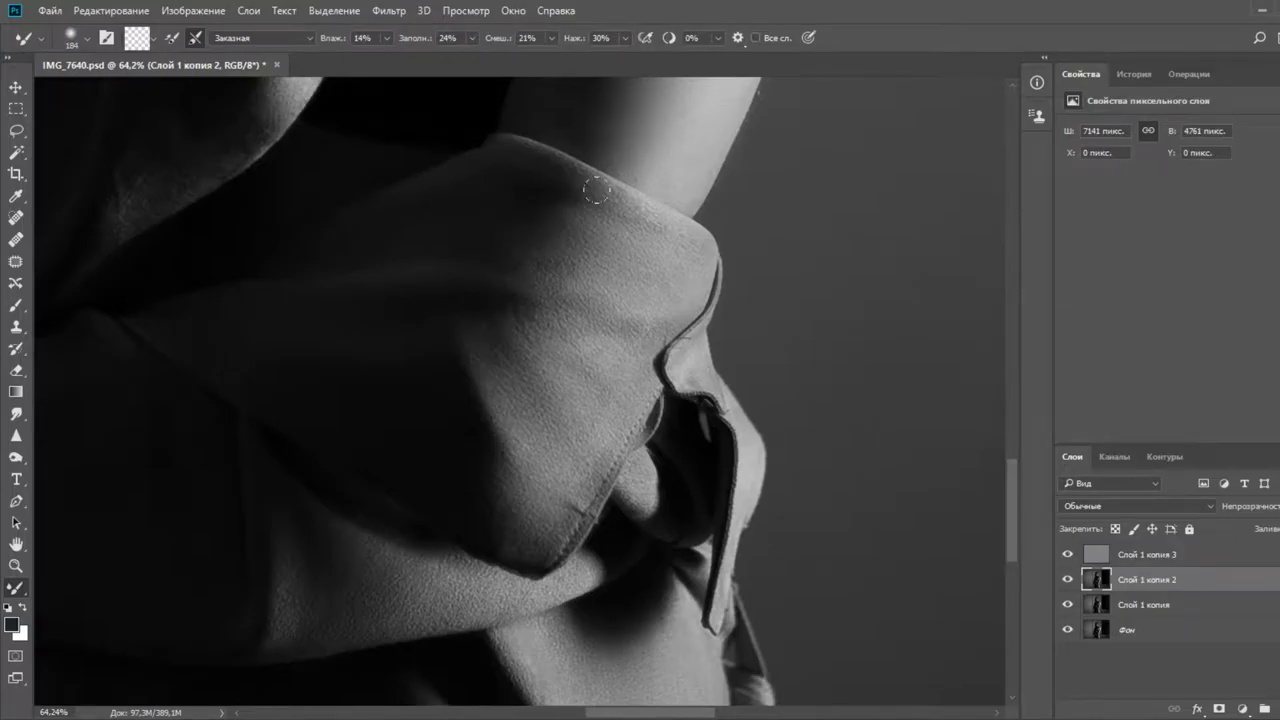
Soften the tonal transitions on the sleeve cuff and the raised sleeve's elbow with the size 184 Mixer Brush
drag(624, 191, 589, 397)
drag(643, 218, 586, 414)
drag(636, 248, 603, 364)
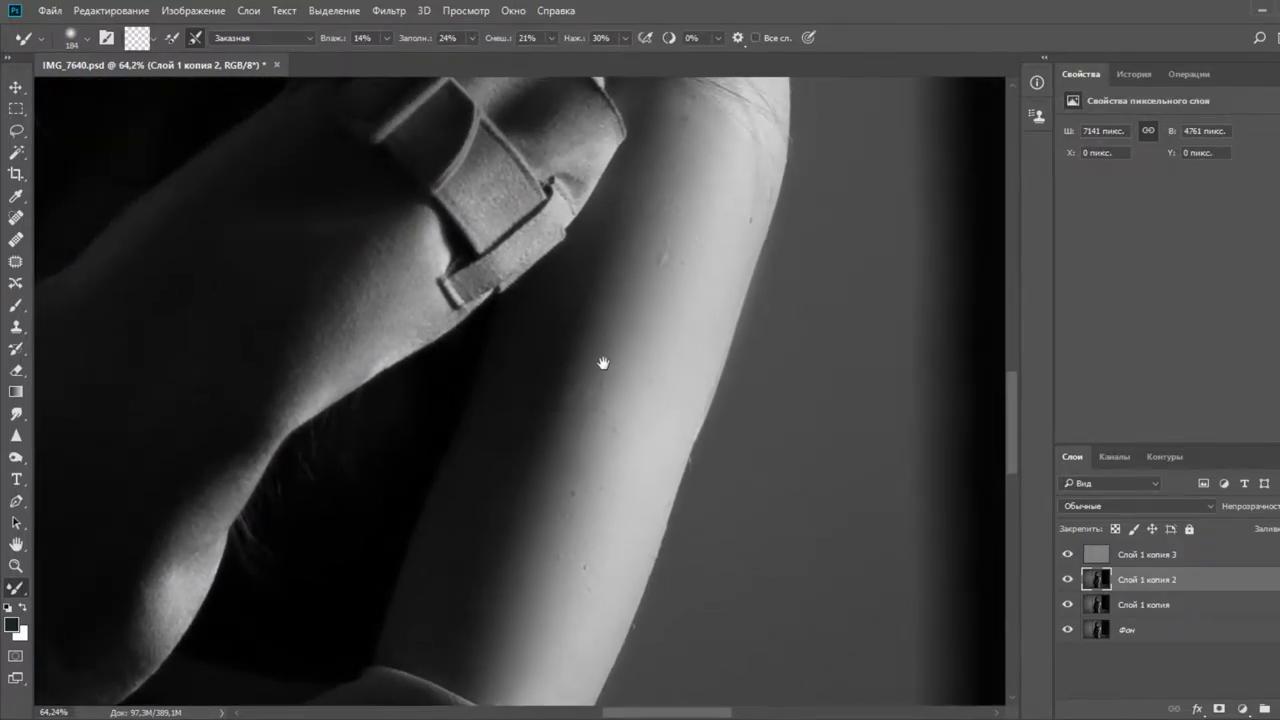
drag(440, 312, 666, 257)
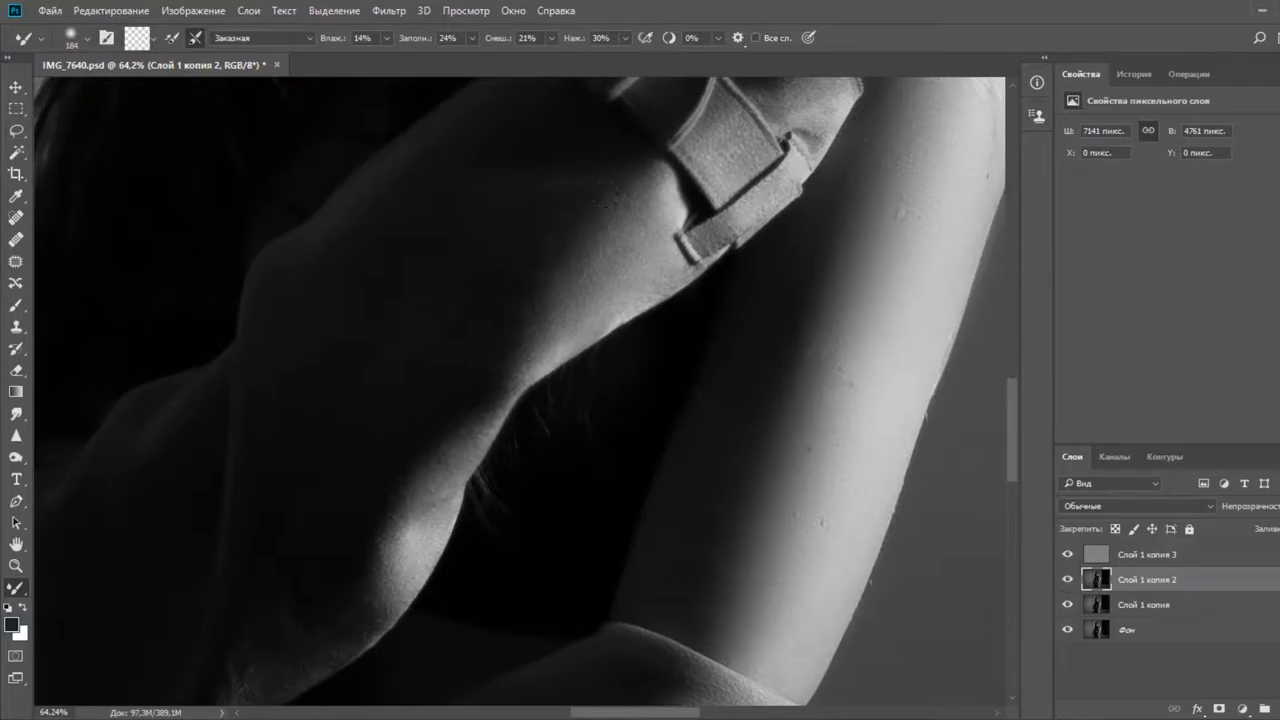
drag(414, 571, 567, 332)
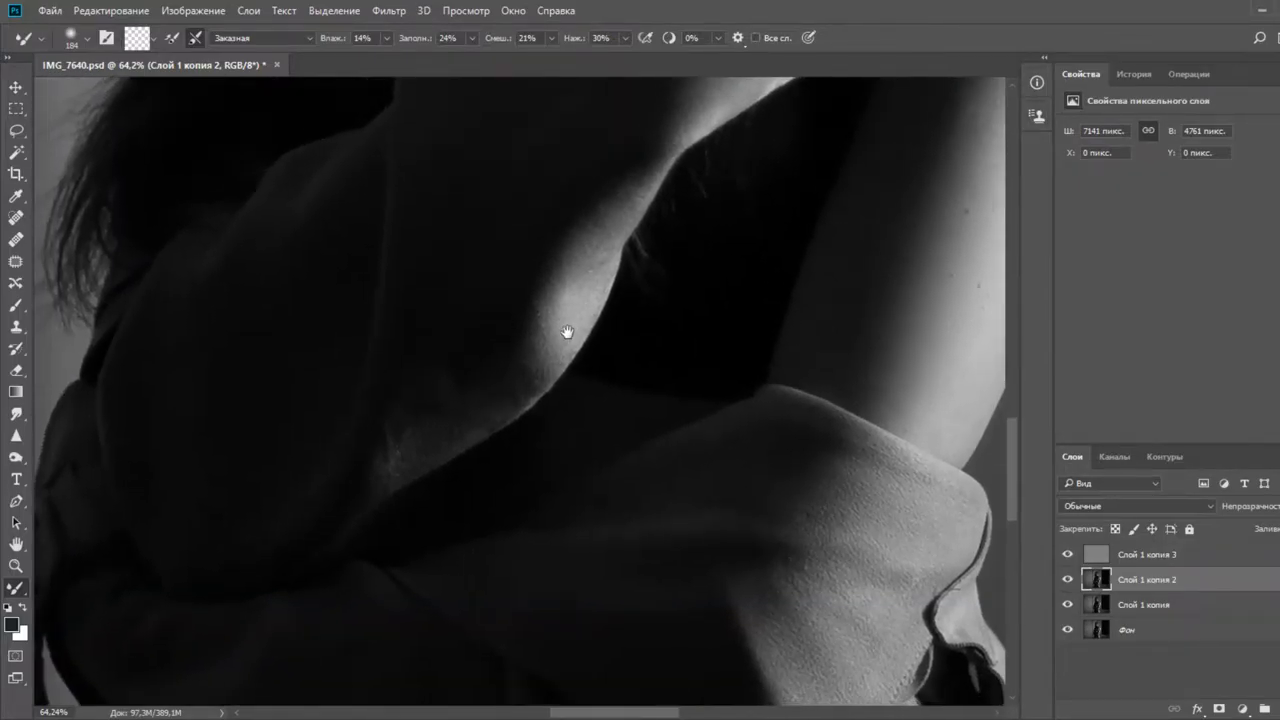
mouse_move(457, 400)
mouse_down()
mouse_move(474, 337)
mouse_move(390, 386)
mouse_move(409, 374)
mouse_move(393, 405)
mouse_up()
Examine the smoothed sleeve, arm and face up close, and the whole portrait for remaining uneven tones
mouse_move(470, 284)
mouse_down()
mouse_move(497, 357)
mouse_move(440, 620)
mouse_up()
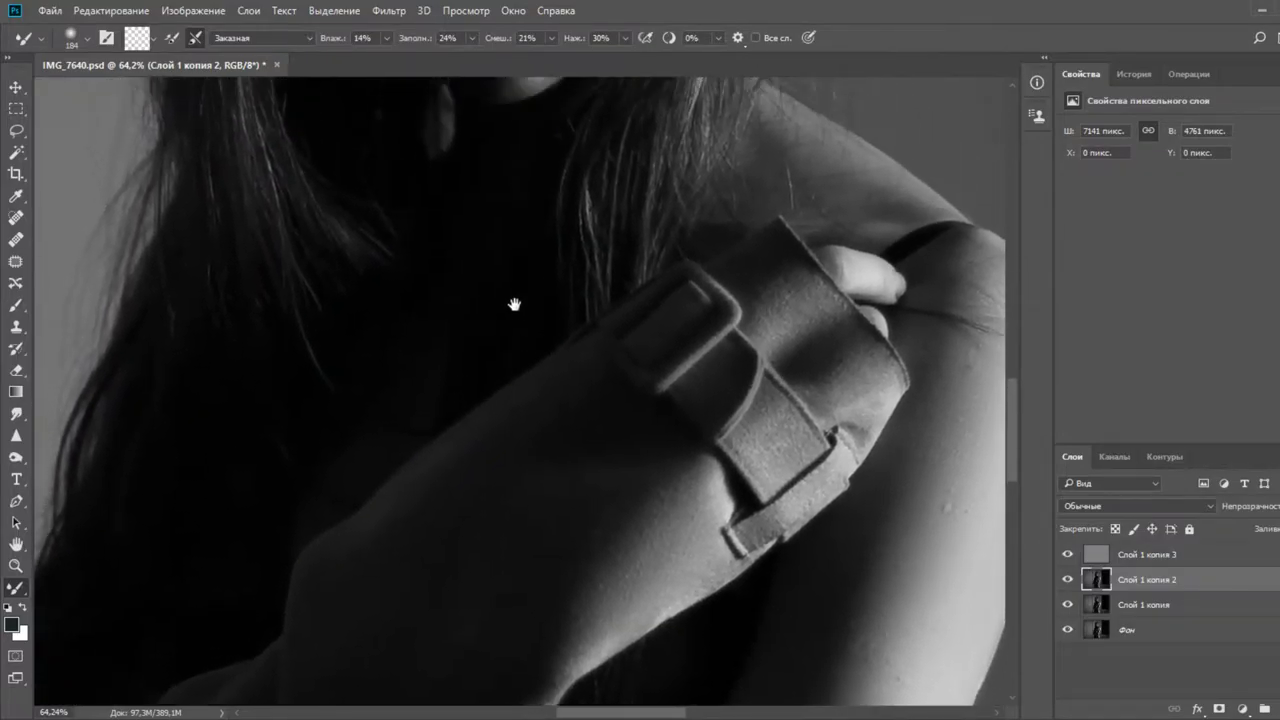
drag(514, 304, 517, 463)
scroll(566, 401, up, 4)
mouse_move(563, 391)
mouse_down()
mouse_move(575, 389)
mouse_move(516, 357)
mouse_up()
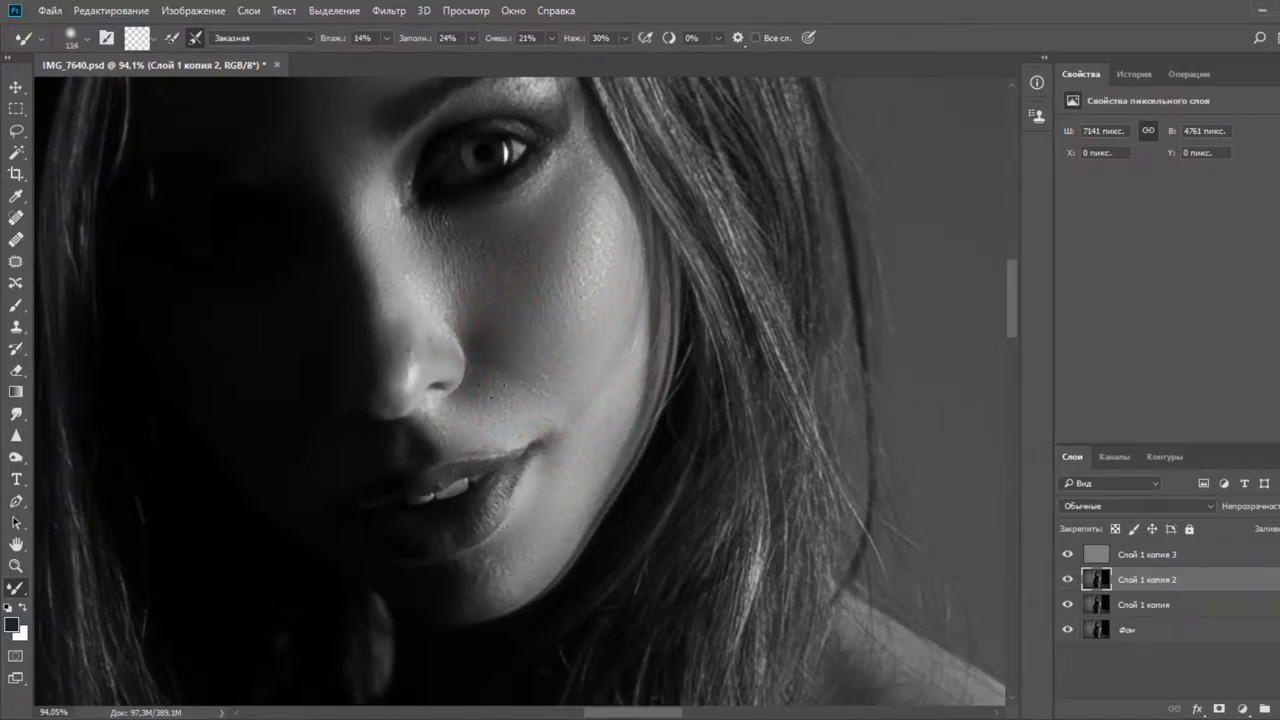
drag(377, 295, 434, 443)
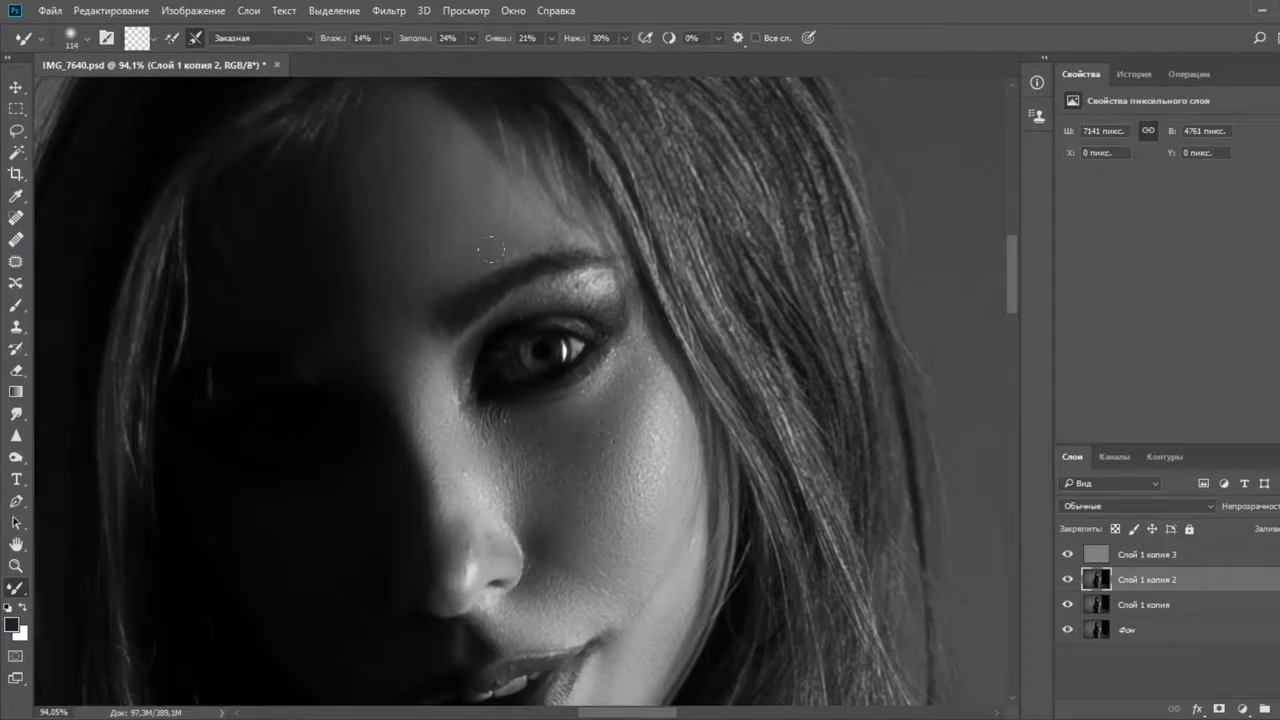
scroll(449, 186, down, 10)
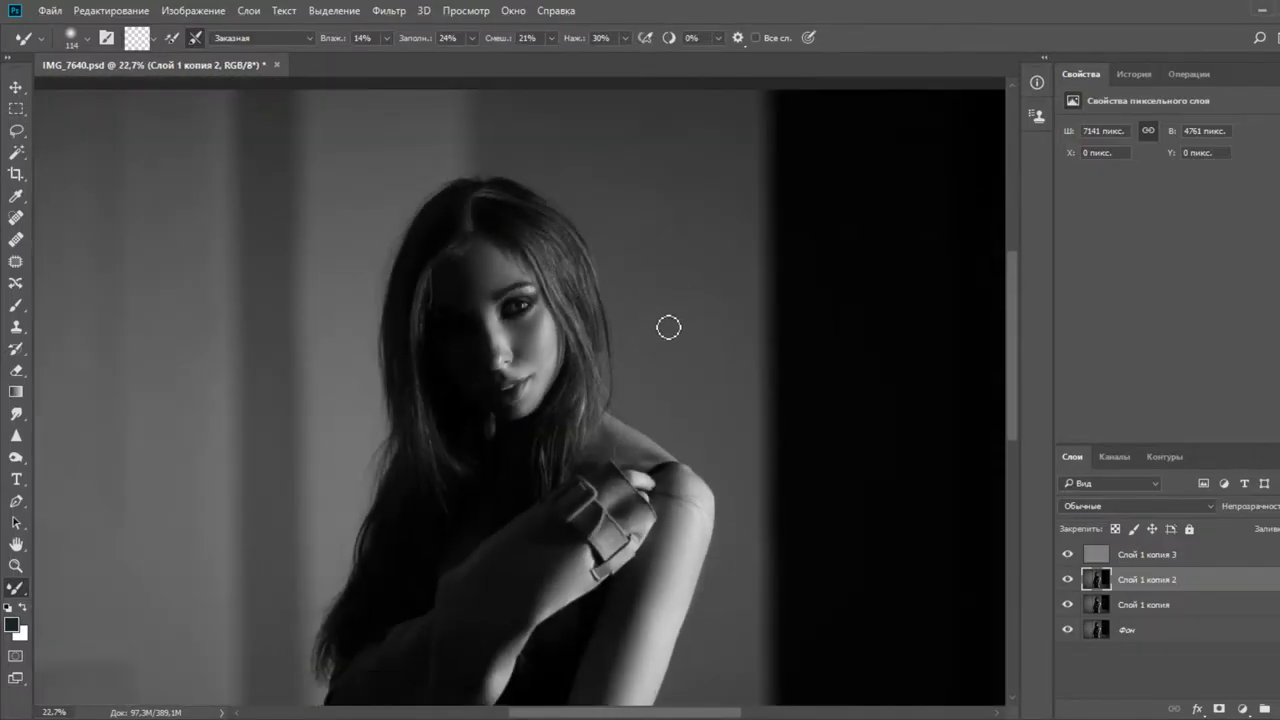
scroll(687, 360, down, 5)
scroll(610, 327, down, 1)
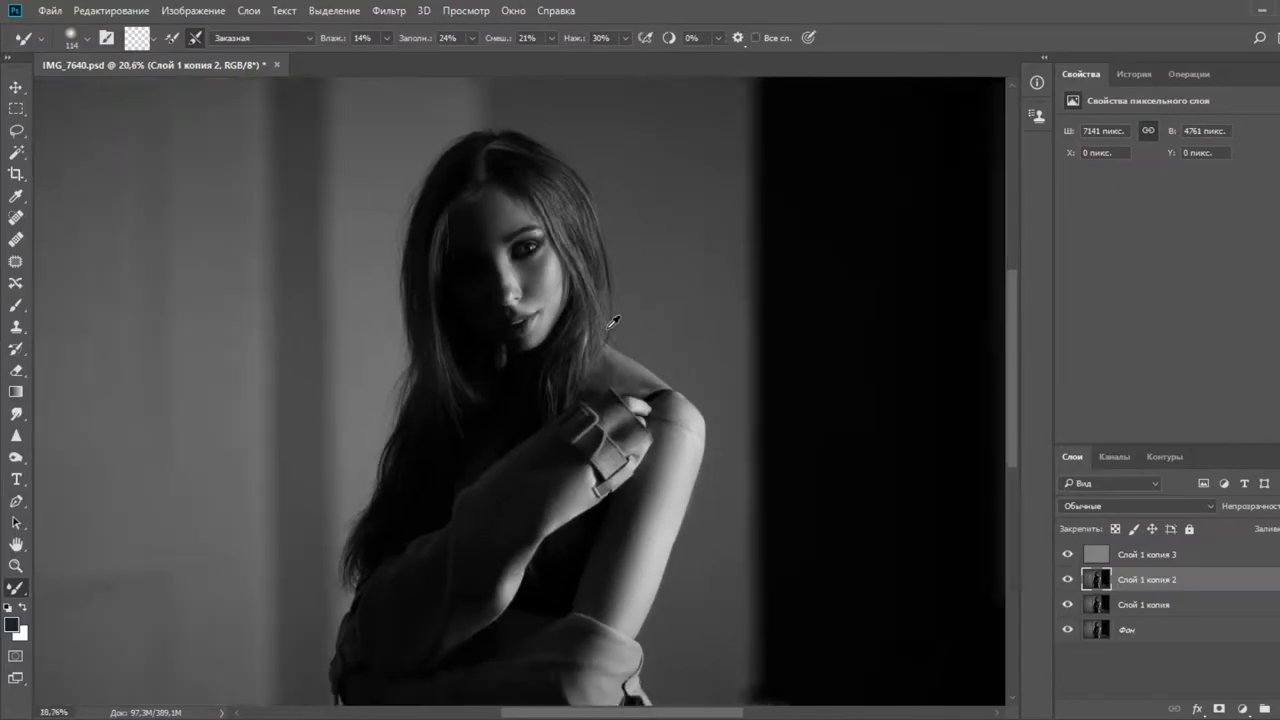
scroll(614, 320, down, 2)
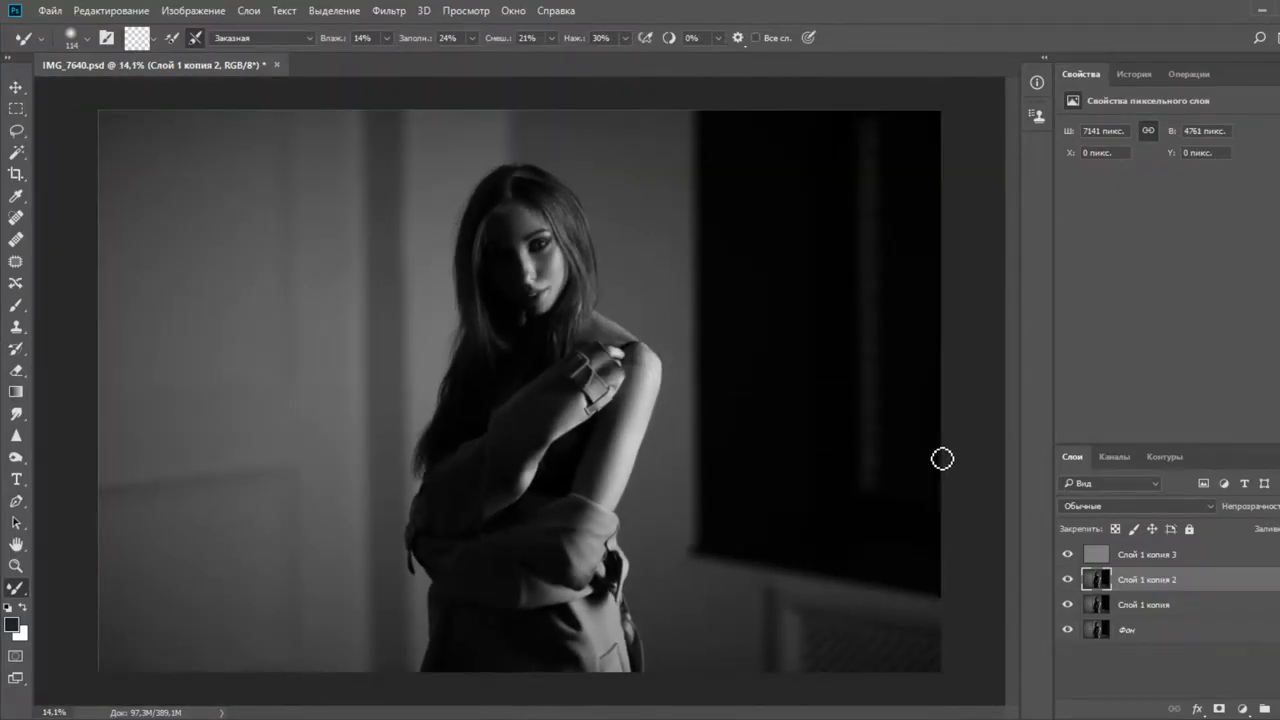
Copy the Кривые 1, Кривые 2 and Кривые 3 adjustment layers from the other portrait above Слой 1 копия 3
click(1104, 554)
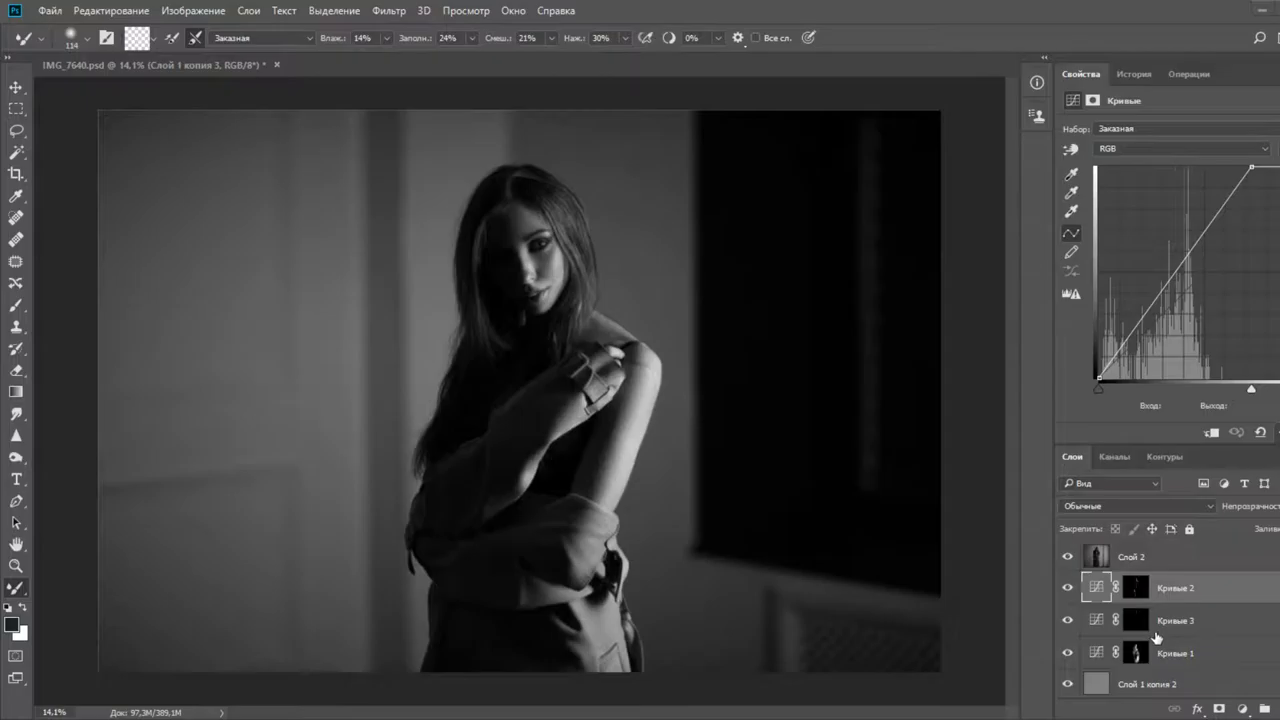
shift+click(1100, 654)
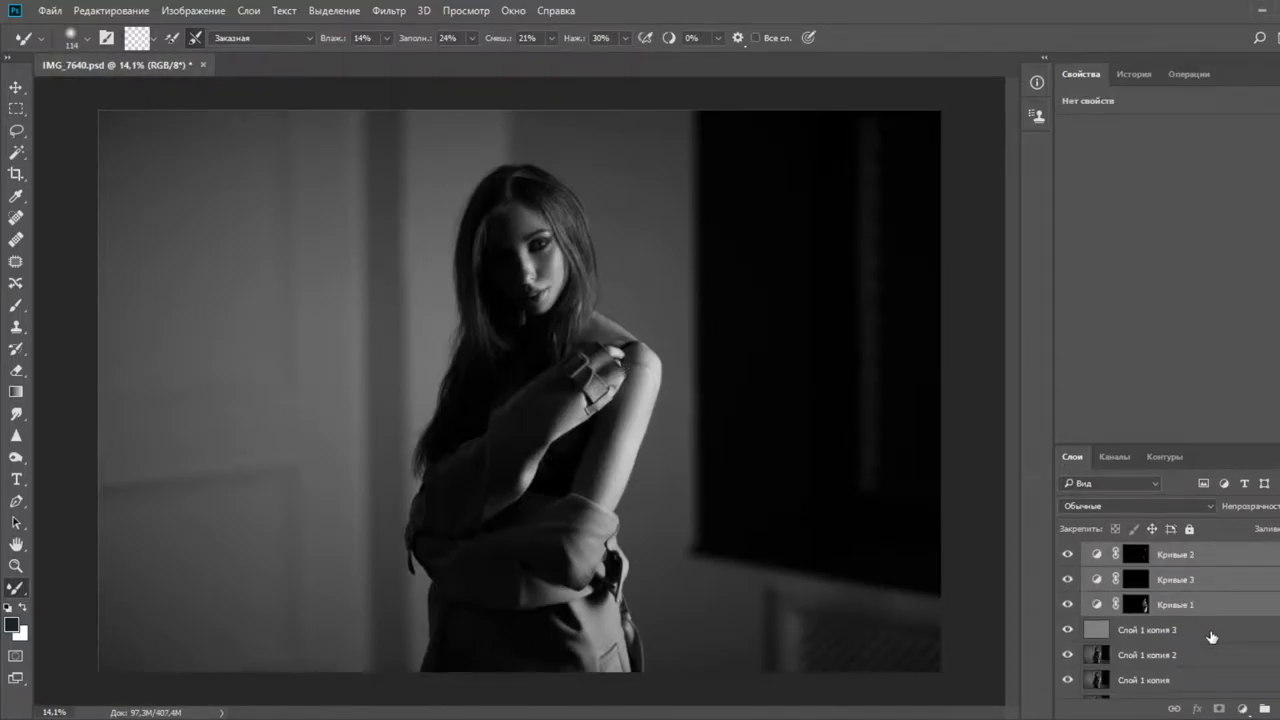
Clear the copied strokes from the Кривые 1 layer mask by filling it with black
click(1136, 604)
key(x)
click(15, 305)
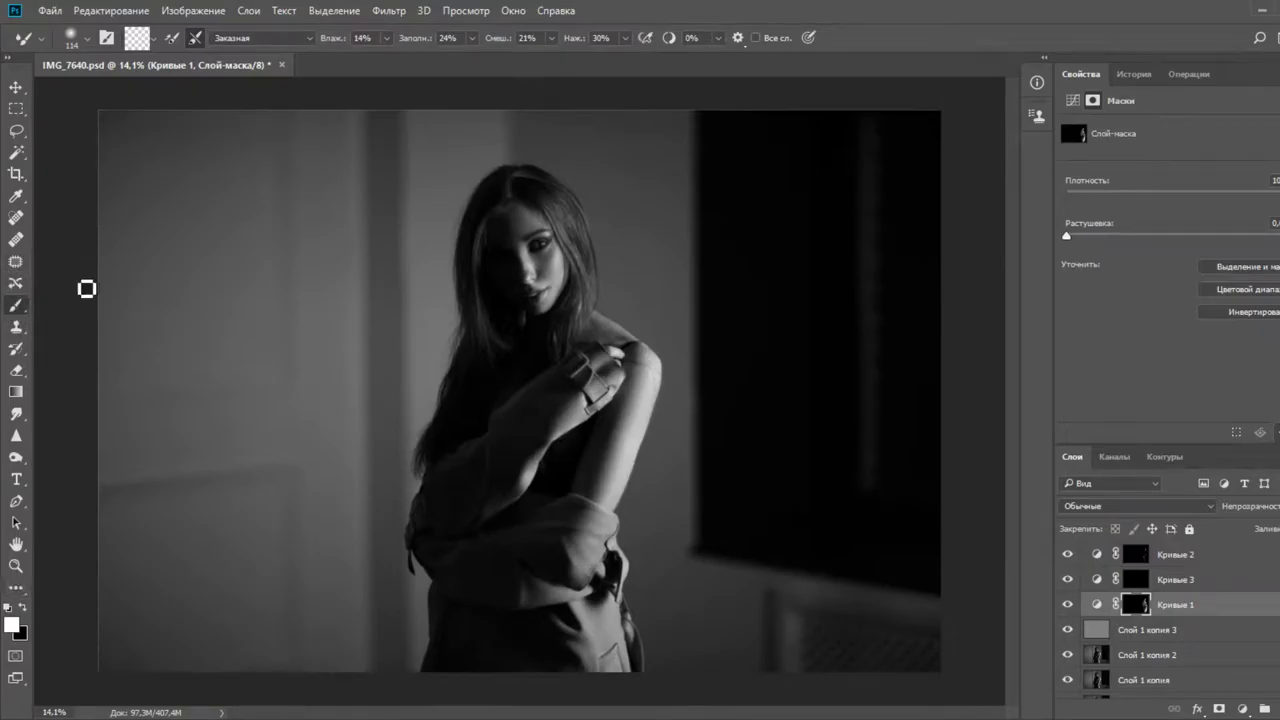
key(x)
mouse_move(634, 434)
mouse_down()
mouse_move(734, 446)
mouse_move(780, 475)
mouse_up()
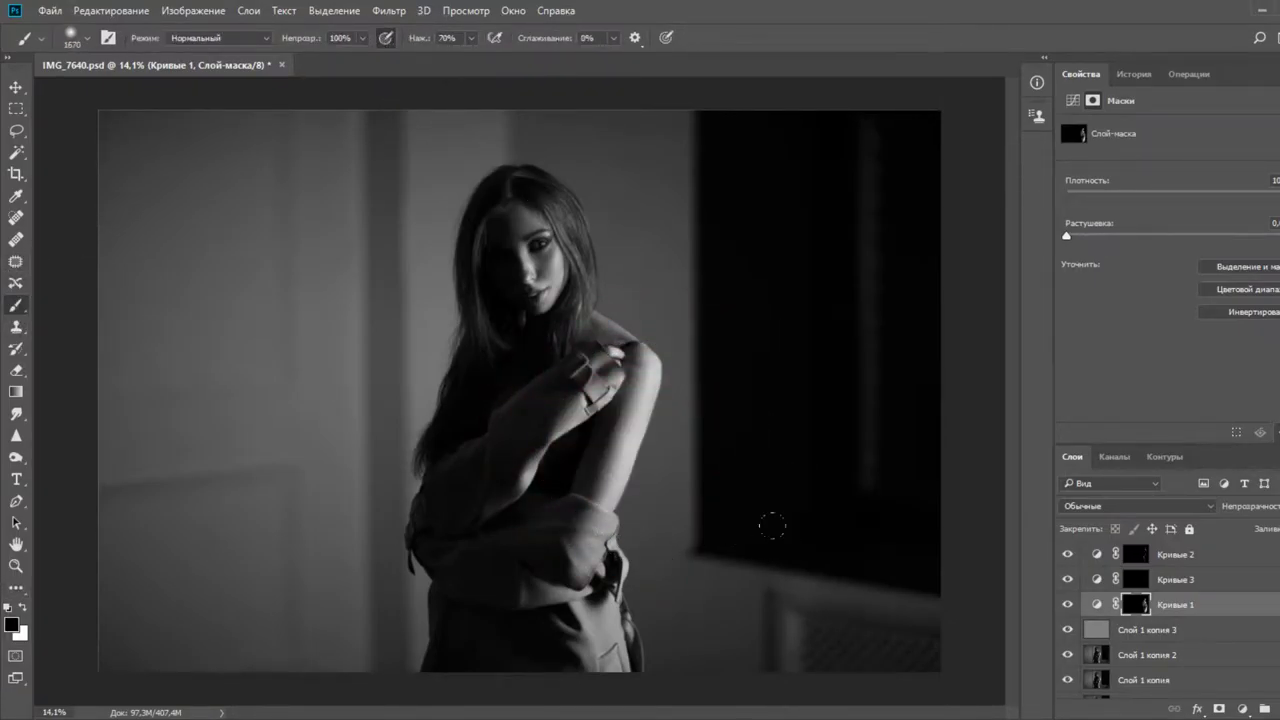
key(alt+BackSpace)
drag(543, 237, 662, 268)
key(alt+bracketright)
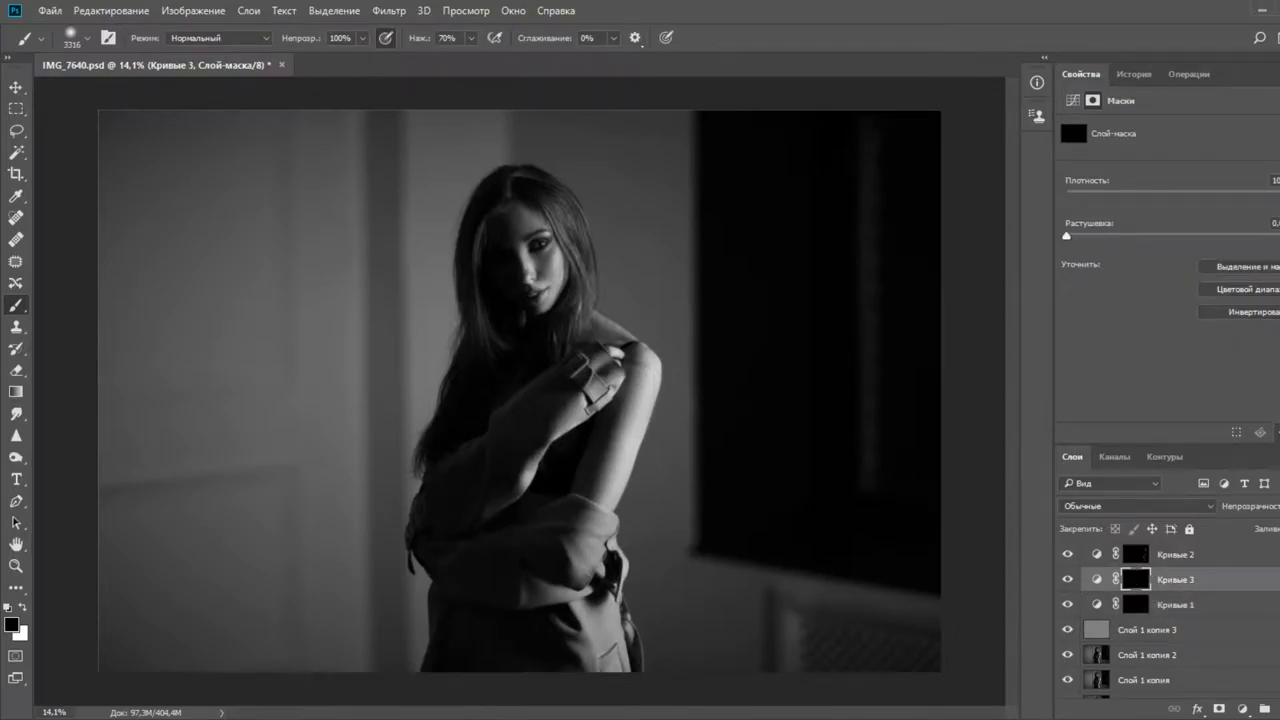
Black out the copied strokes on the Кривые 2 layer mask
click(1140, 558)
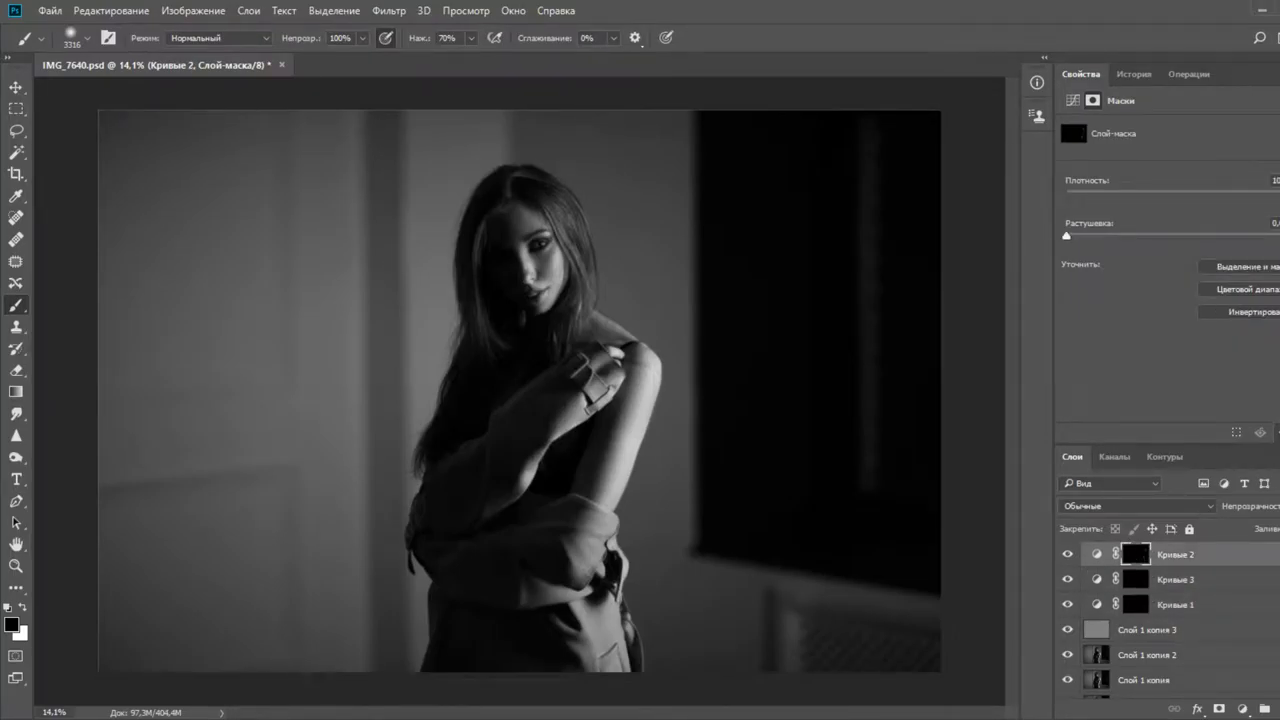
click(1125, 606)
click(1136, 552)
drag(566, 374, 489, 380)
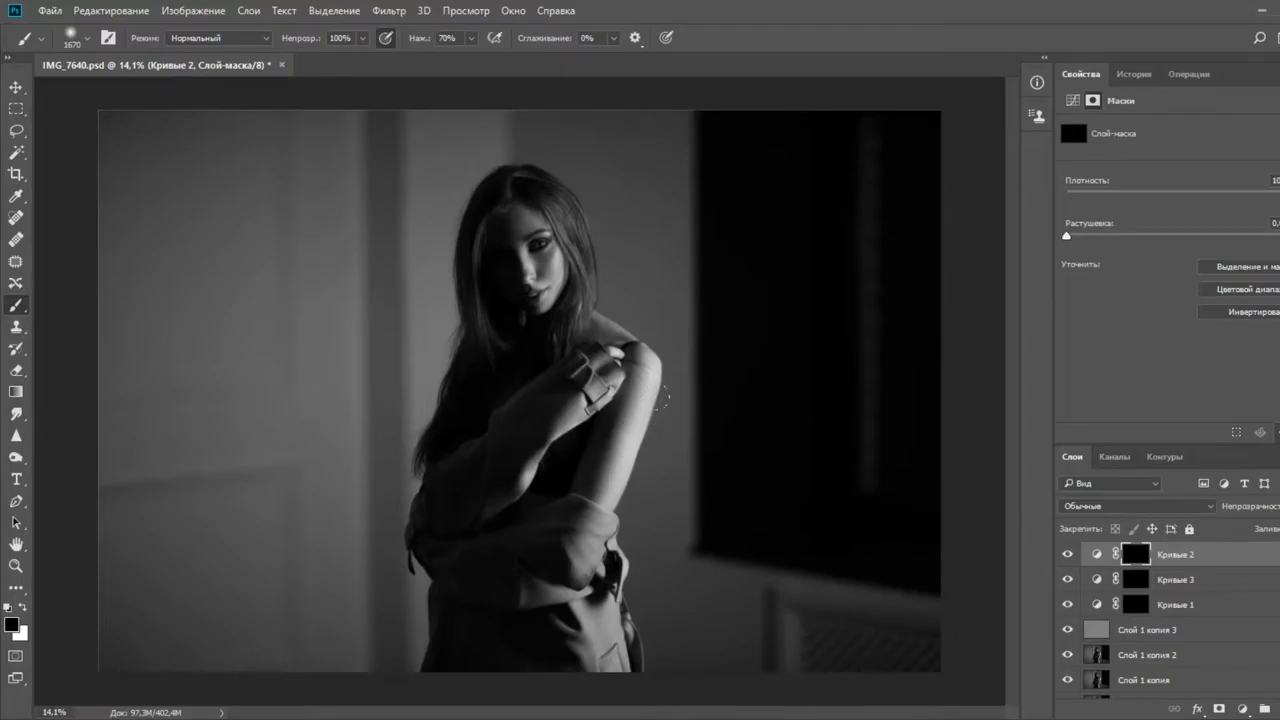
Brighten the highlights on the cheekbone, nose, lower lip and cheek by painting white at 6% opacity on the Кривые 2 mask
key(ctrl+plus)
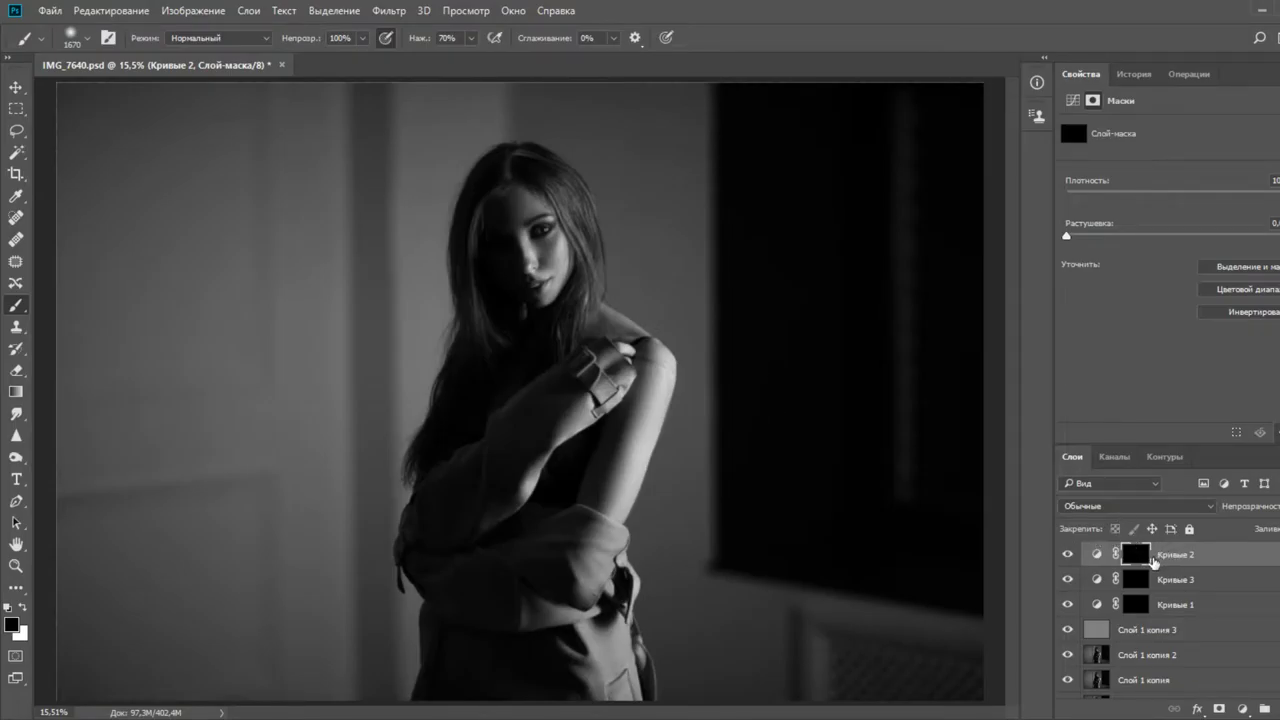
drag(585, 287, 524, 289)
key(0)
key(6)
scroll(560, 225, up, 3)
scroll(547, 215, up, 3)
drag(514, 192, 424, 189)
scroll(436, 126, up, 2)
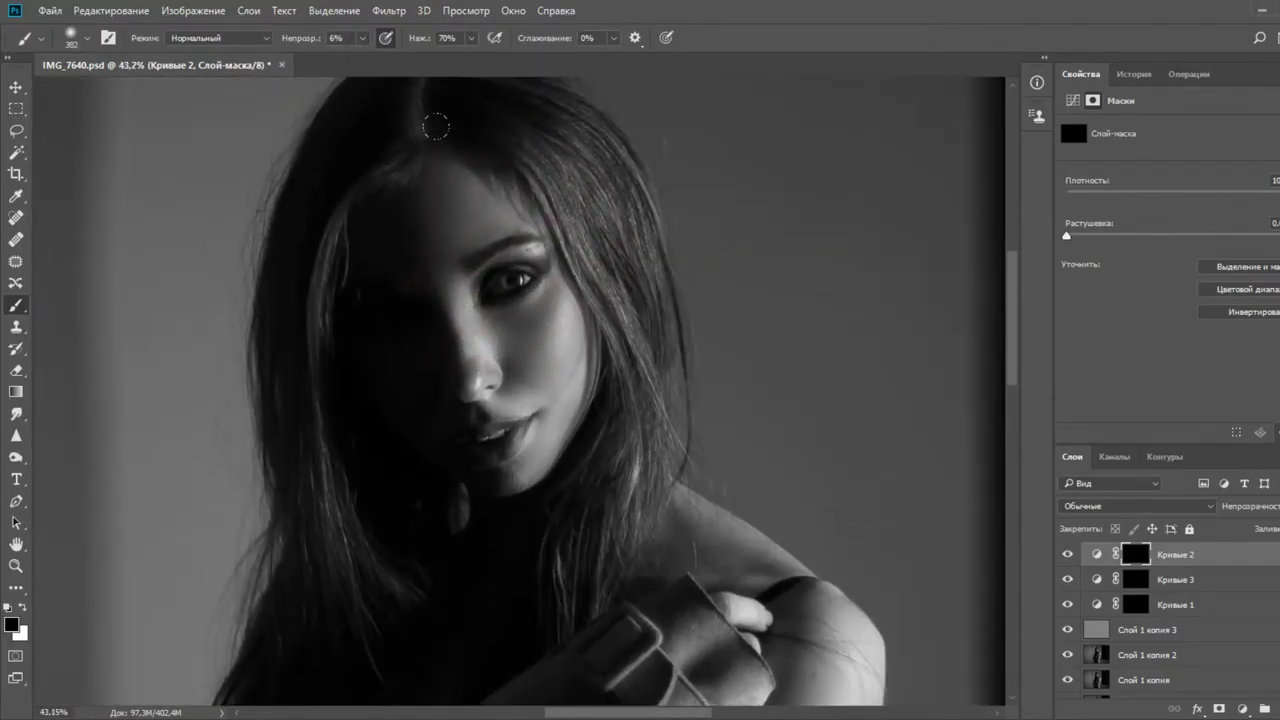
scroll(436, 126, up, 1)
key(x)
drag(519, 211, 495, 210)
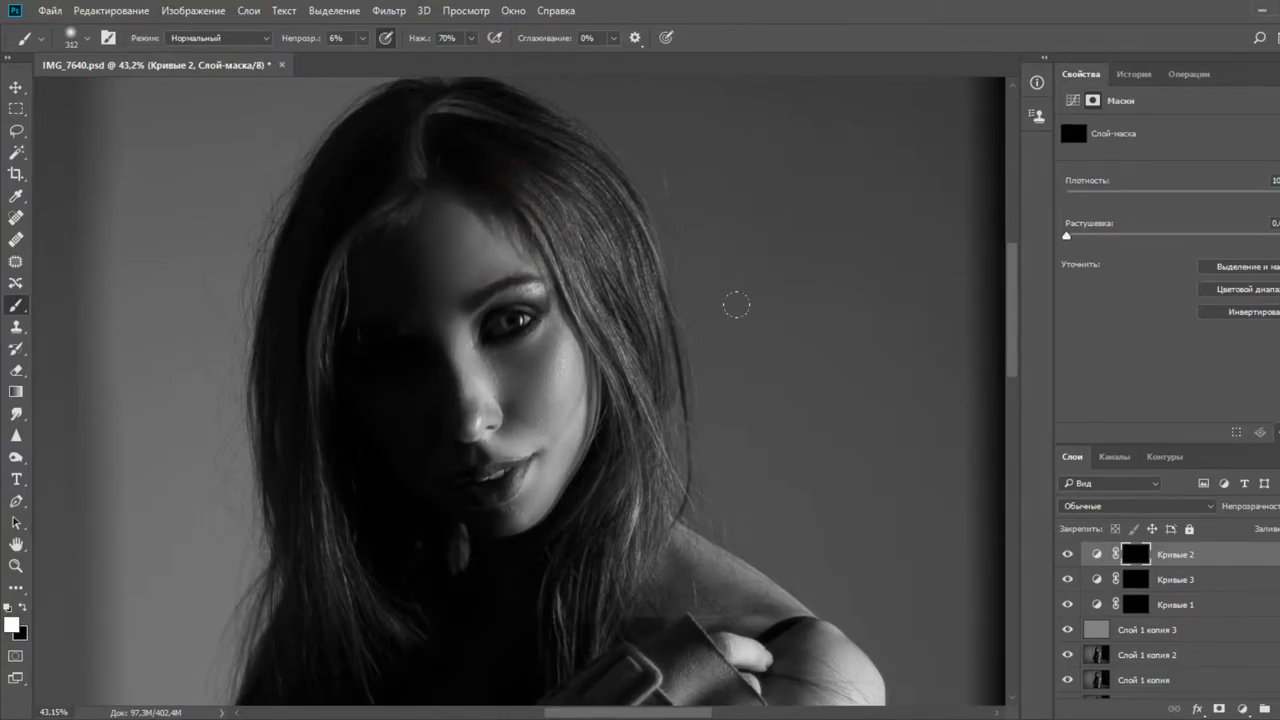
mouse_move(562, 390)
mouse_down()
mouse_move(527, 393)
mouse_move(553, 352)
mouse_up()
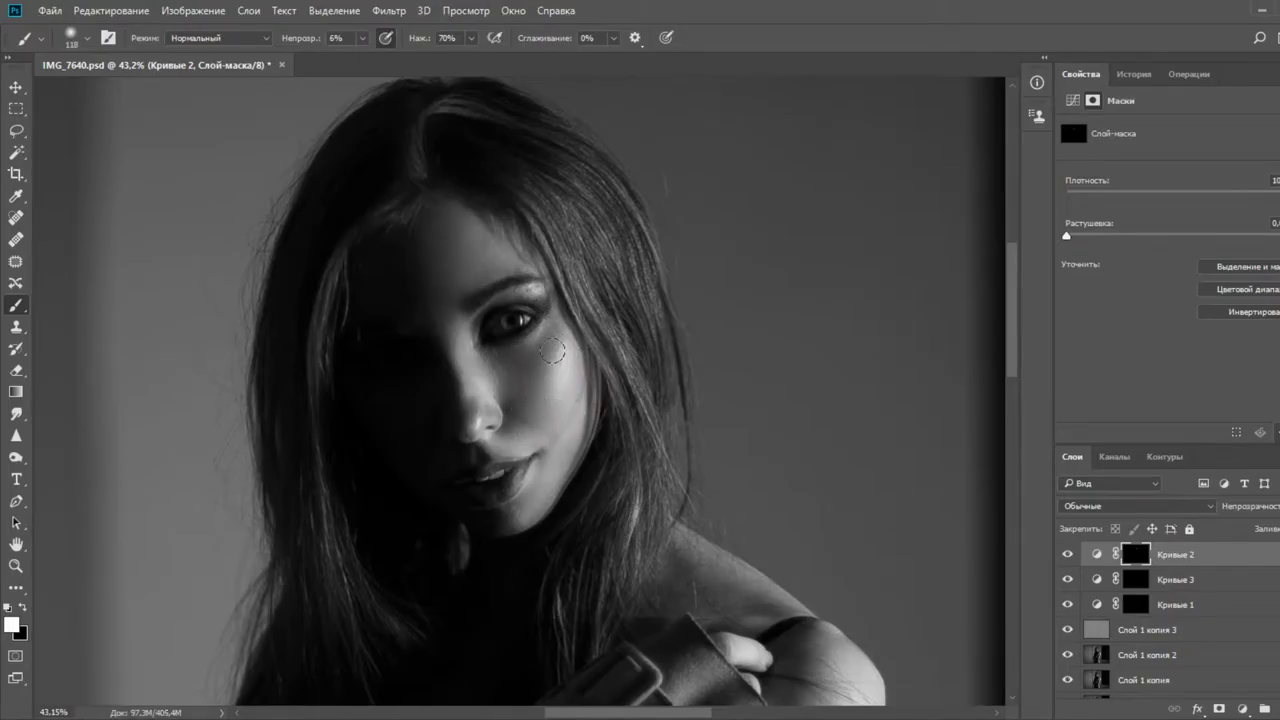
mouse_move(463, 332)
mouse_down()
mouse_move(463, 406)
mouse_move(452, 368)
mouse_move(477, 412)
mouse_up()
mouse_move(513, 477)
mouse_down()
mouse_move(493, 488)
mouse_move(517, 484)
mouse_move(505, 476)
mouse_up()
mouse_move(572, 409)
mouse_down()
mouse_move(560, 401)
mouse_move(562, 419)
mouse_move(556, 393)
mouse_move(568, 417)
mouse_up()
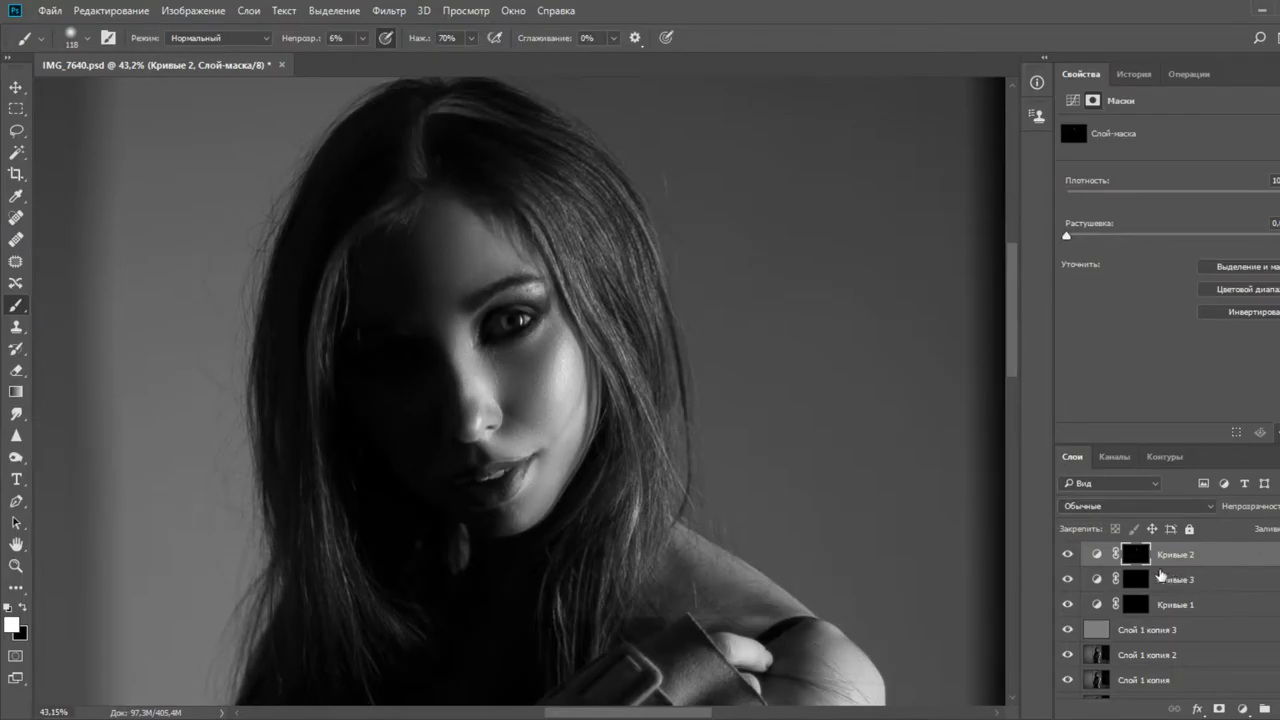
Paint white over the lit face and hair on the Кривые 1 and Кривые 3 masks, raising the brush opacity to 23%
click(1132, 604)
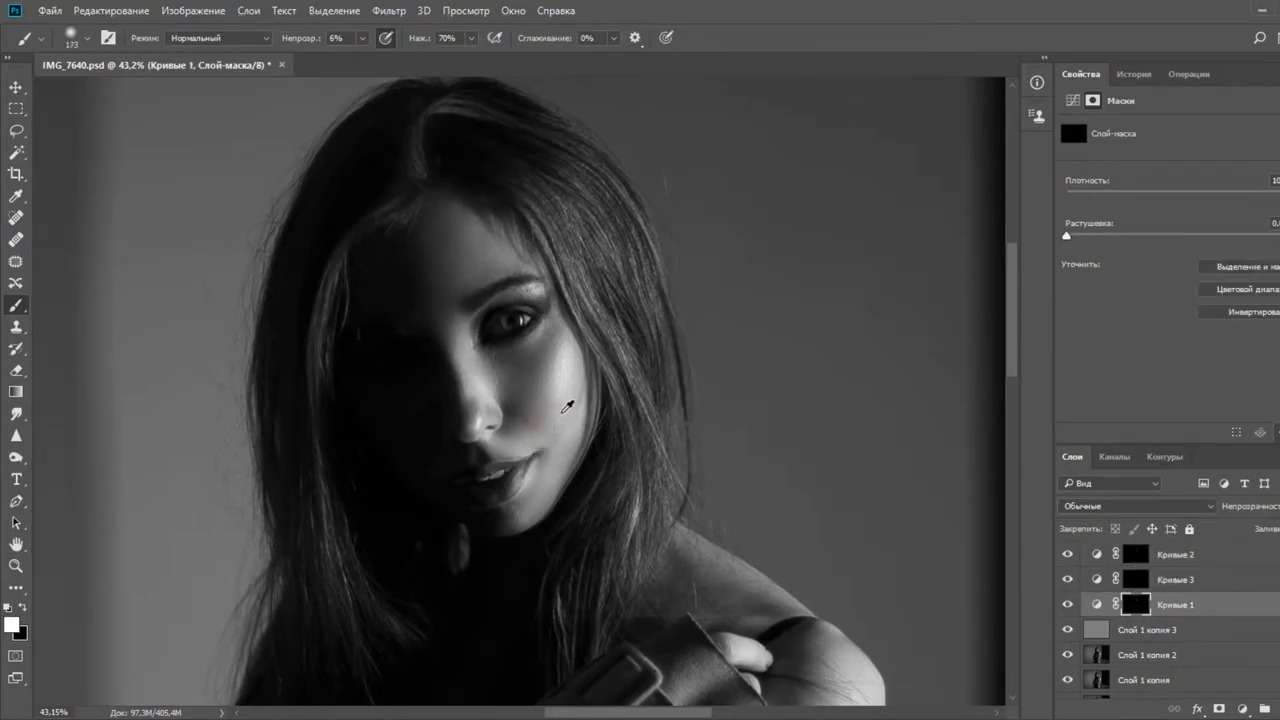
drag(558, 412, 566, 418)
drag(489, 319, 516, 296)
drag(364, 57, 374, 61)
mouse_move(568, 405)
mouse_down()
mouse_move(588, 408)
mouse_move(566, 412)
mouse_up()
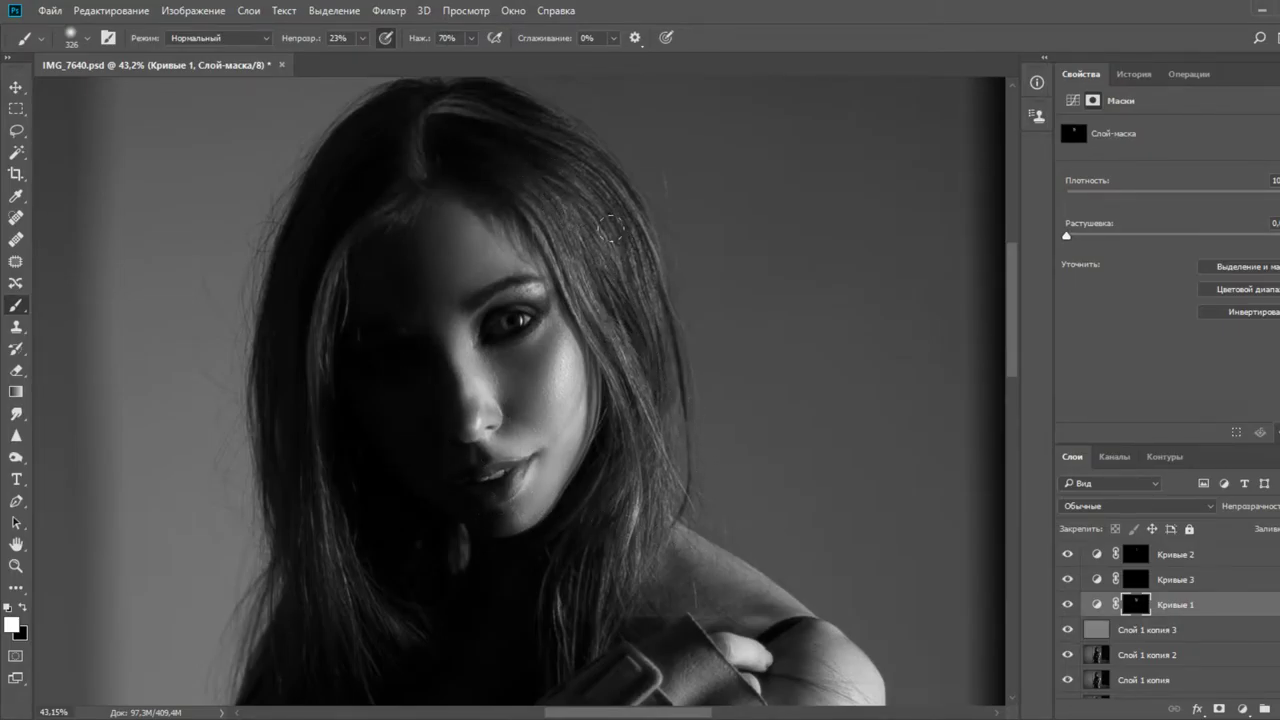
click(1150, 580)
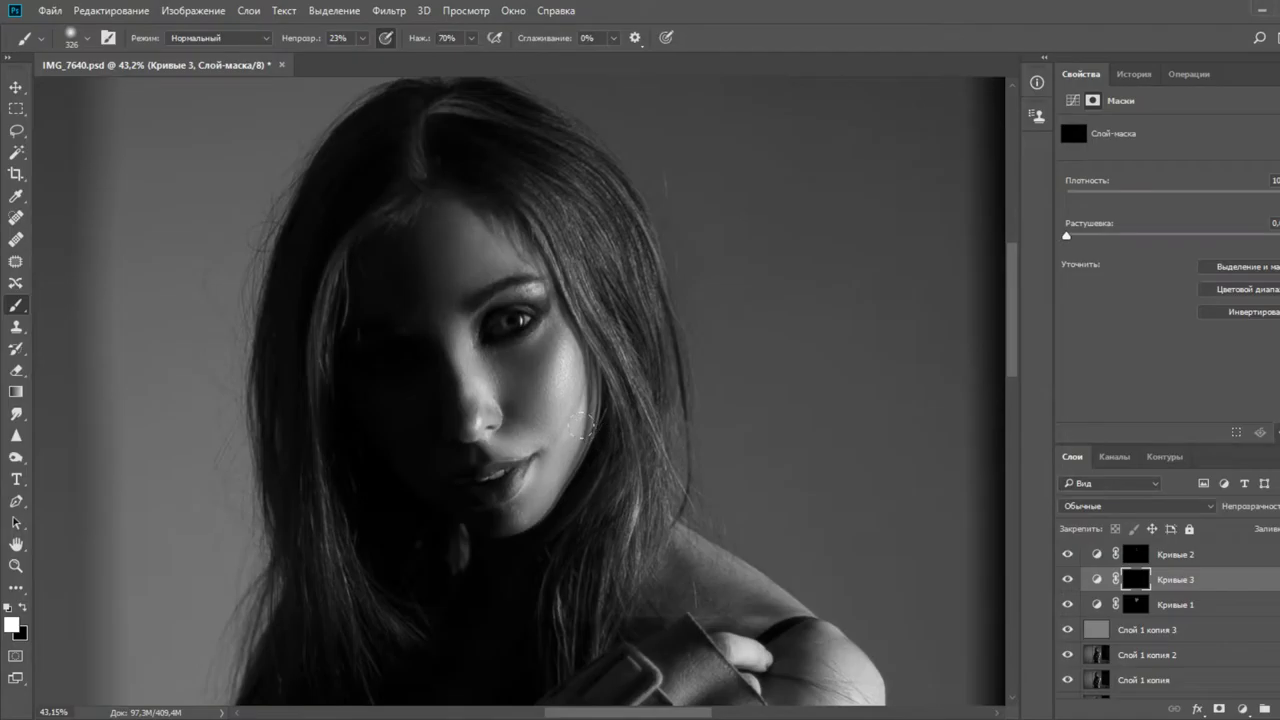
alt+right_click(606, 453)
Accent the lit eye on the Кривые 2 mask with a white size 35 brush at 23% opacity
click(1136, 556)
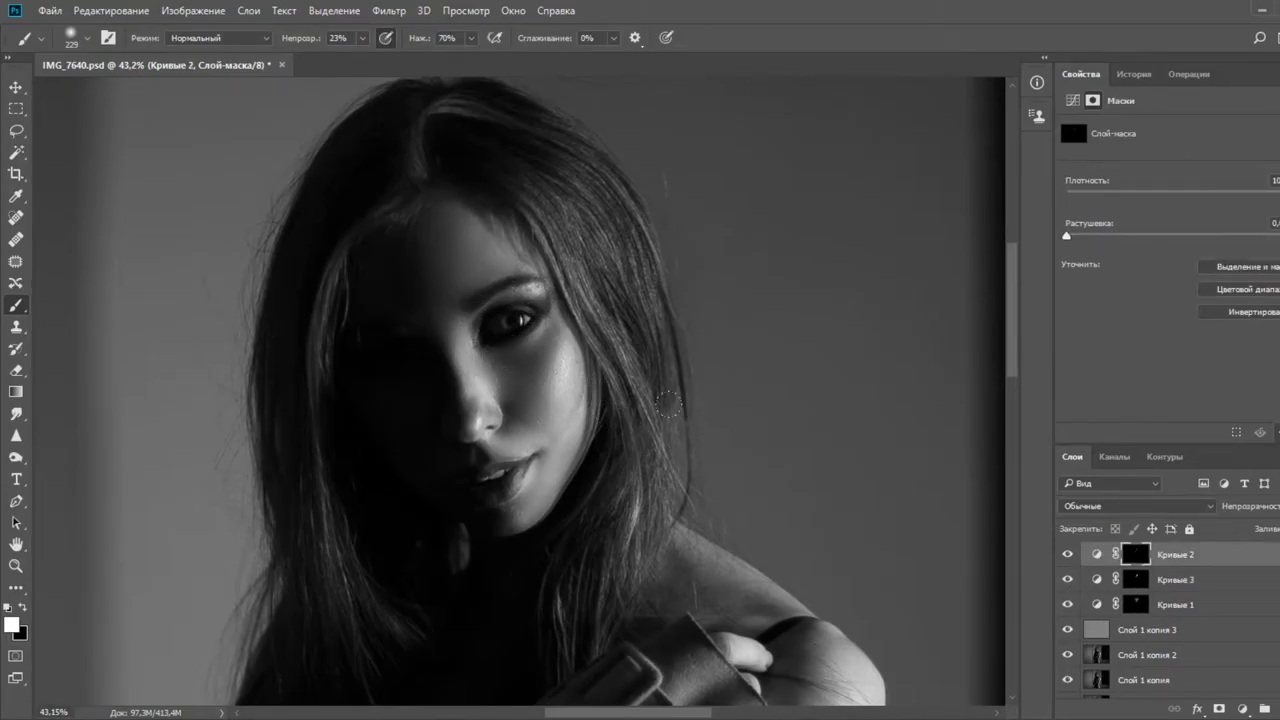
scroll(527, 316, up, 2)
scroll(524, 320, up, 5)
mouse_move(533, 343)
mouse_down()
mouse_move(470, 349)
mouse_move(513, 367)
mouse_move(480, 370)
mouse_move(464, 330)
mouse_move(549, 377)
mouse_move(537, 324)
mouse_move(527, 327)
mouse_move(536, 319)
mouse_move(486, 358)
mouse_up()
scroll(507, 347, up, 4)
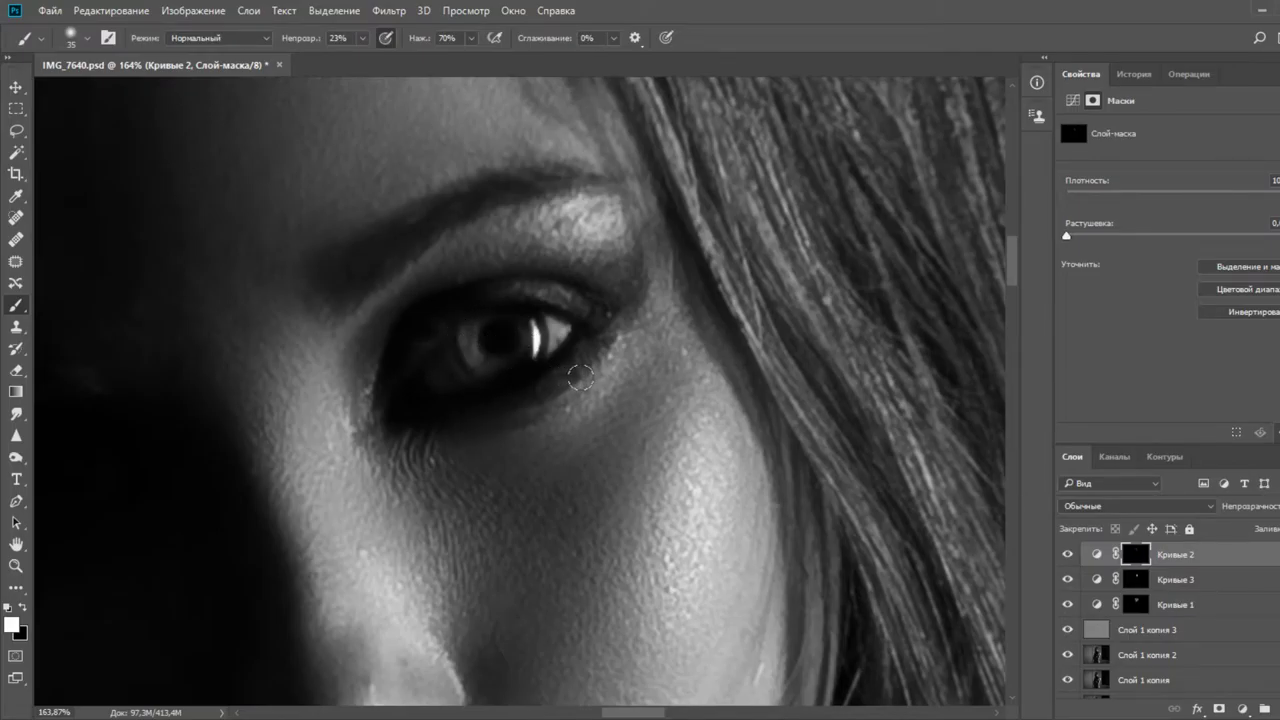
scroll(588, 398, down, 3)
scroll(588, 398, down, 5)
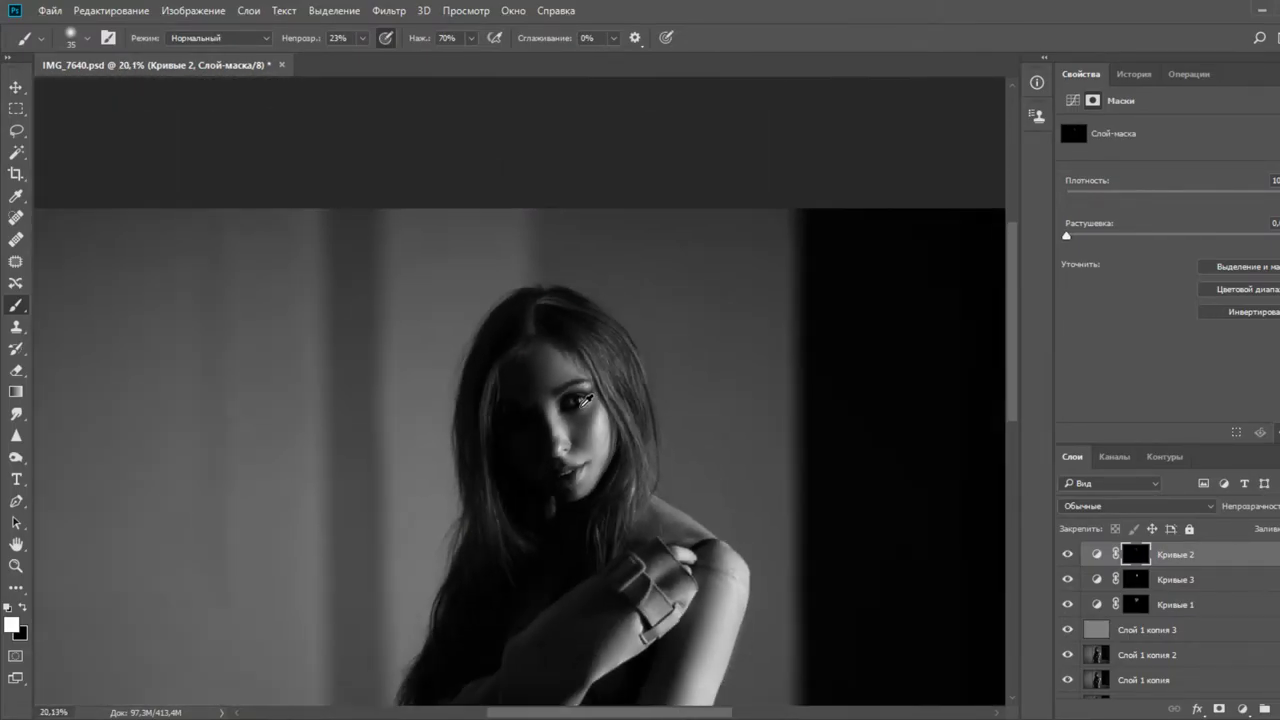
scroll(589, 401, down, 1)
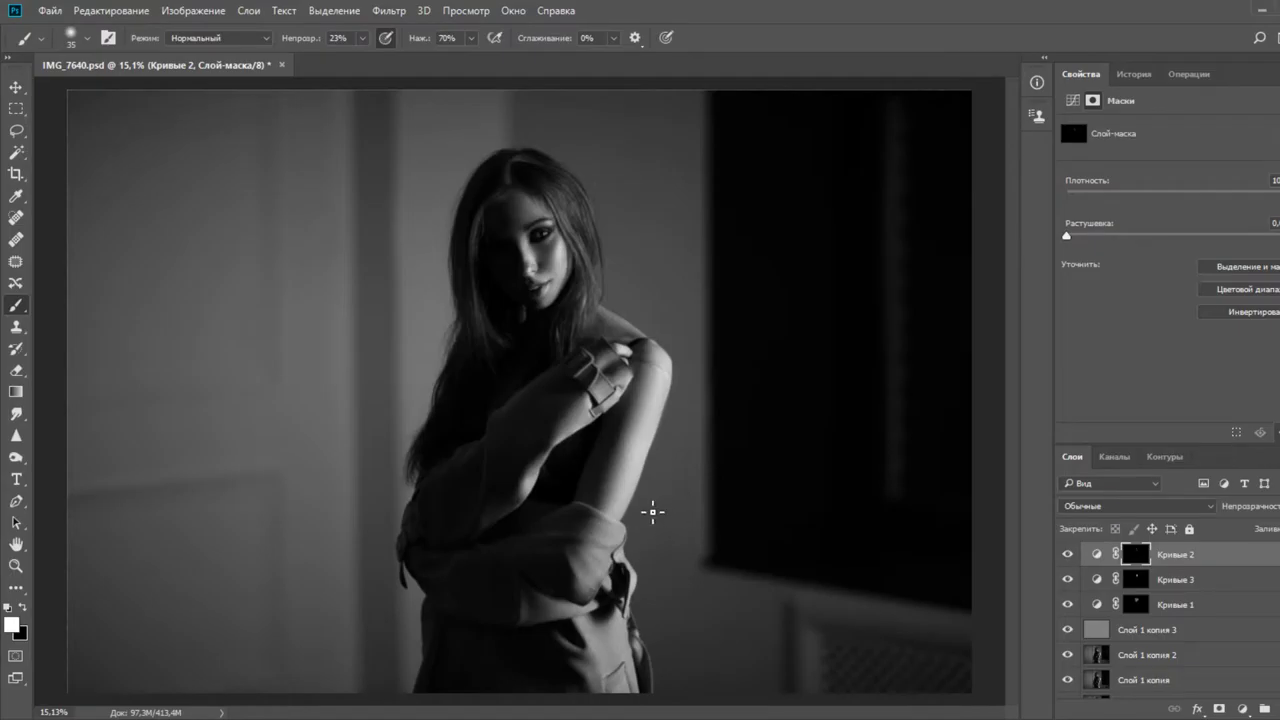
Brighten the lit folds of the lower jacket and sleeve on the Кривые 2 mask with a white size 553 brush
scroll(652, 512, up, 3)
scroll(634, 666, down, 2)
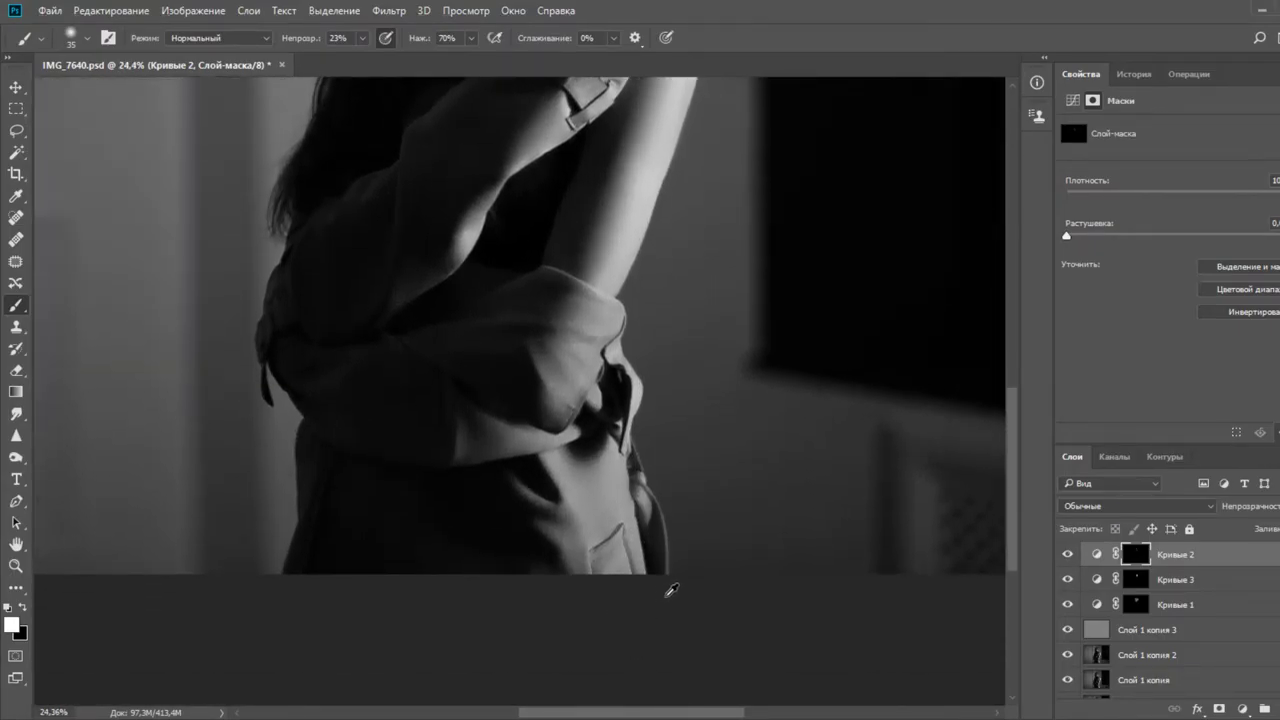
drag(605, 527, 656, 526)
mouse_move(546, 472)
mouse_down()
mouse_move(582, 528)
mouse_move(568, 455)
mouse_move(511, 422)
mouse_move(590, 337)
mouse_move(578, 385)
mouse_up()
scroll(530, 347, down, 3)
scroll(570, 322, up, 2)
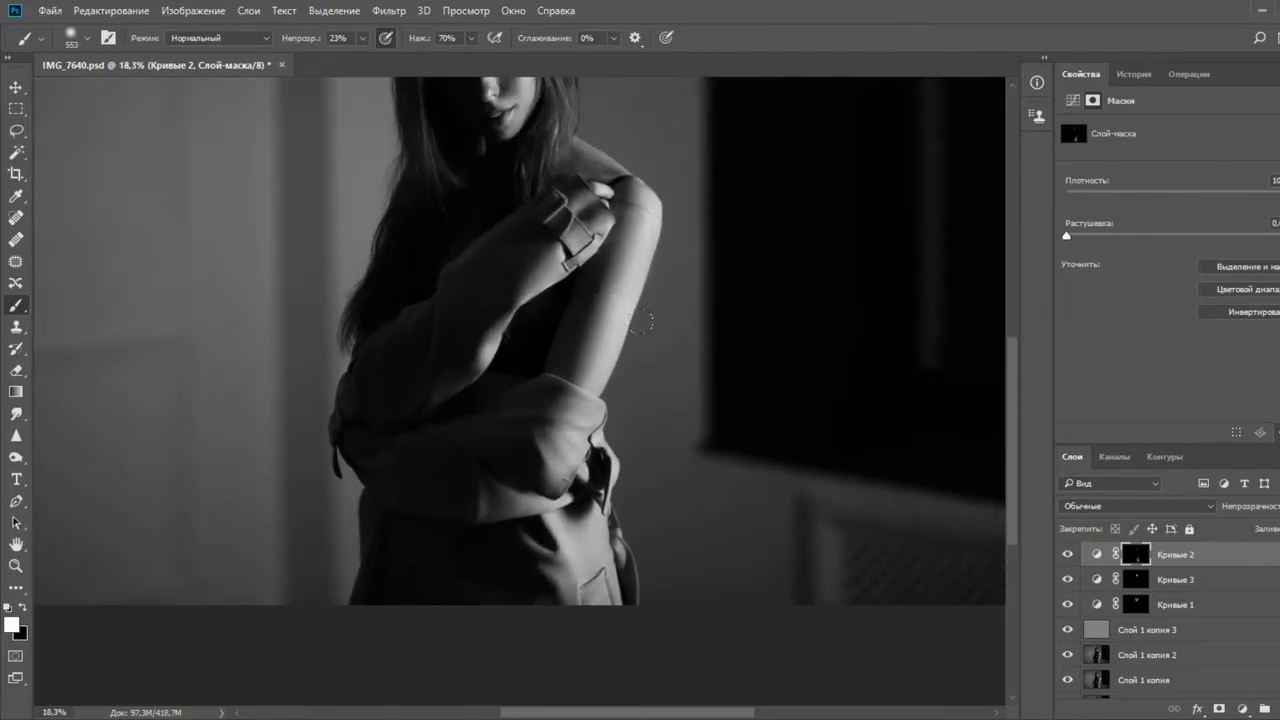
Paint white over the jacket sleeves and the bare arm on the Кривые 3 mask at brush size 553
scroll(653, 312, up, 5)
click(1153, 580)
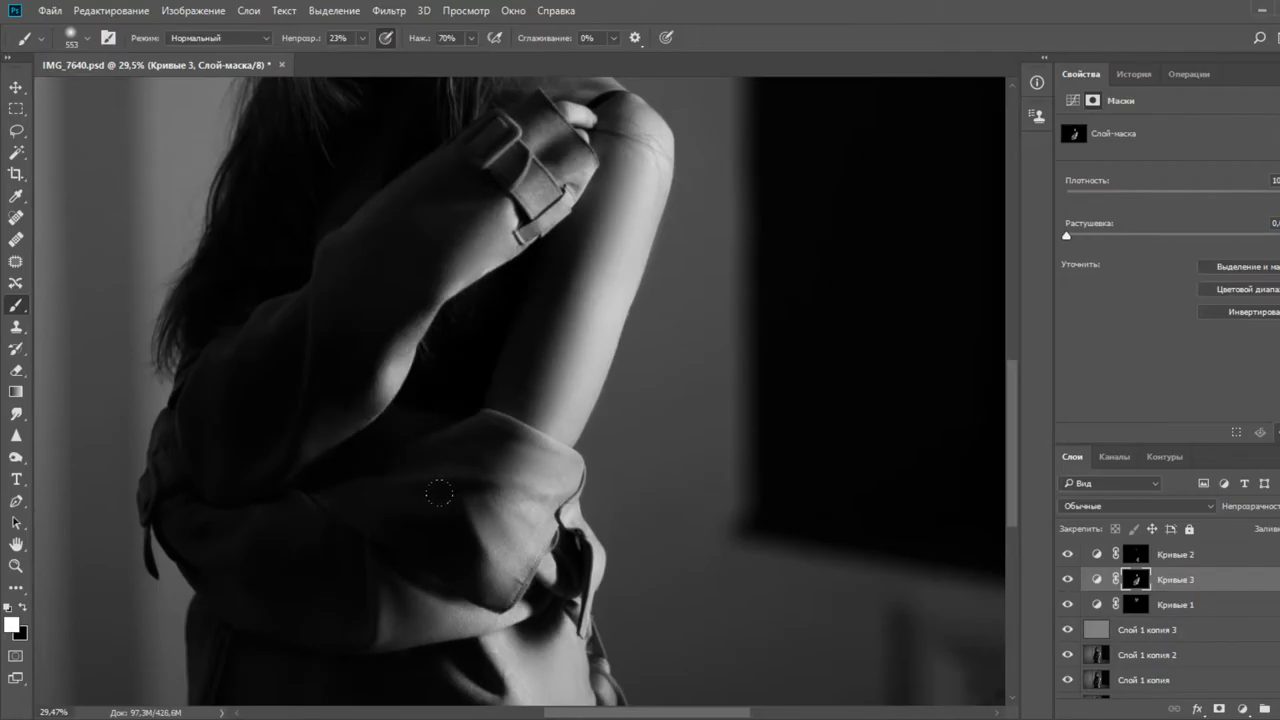
scroll(600, 510, down, 6)
drag(617, 331, 617, 415)
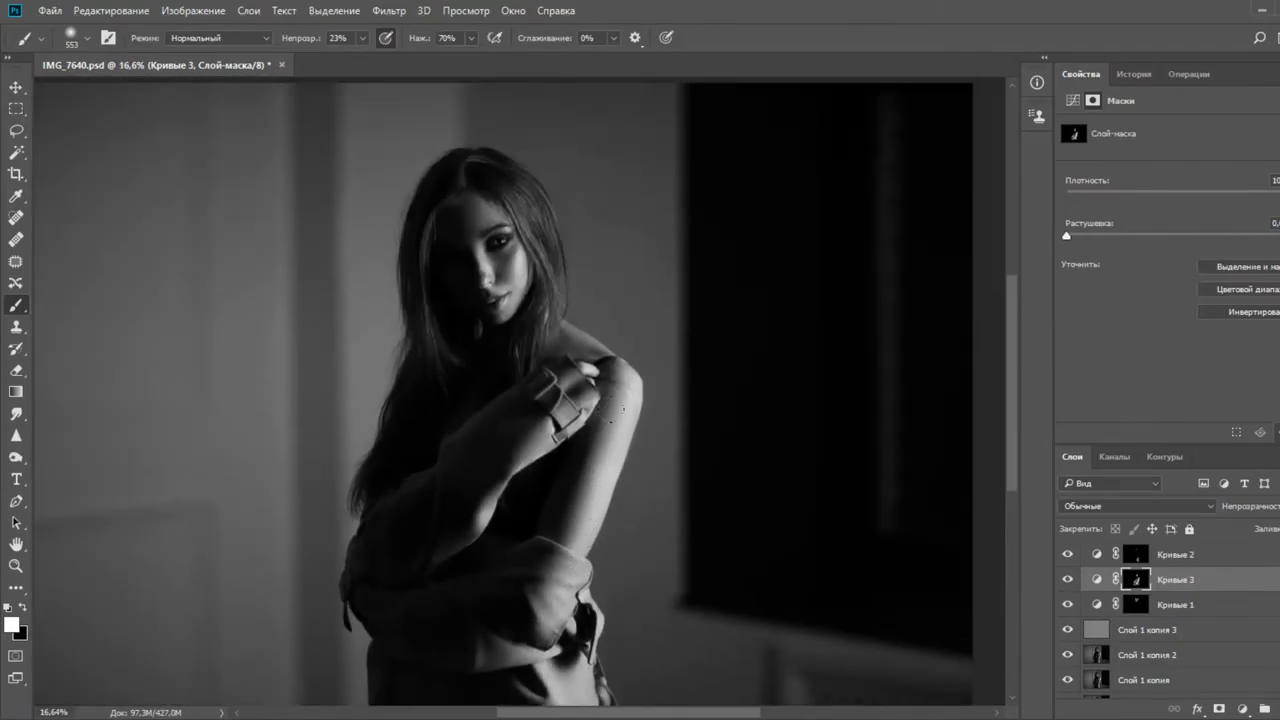
Extend the Кривые 3 mask over the hair and the shadowed side of the face with a size 405 brush
scroll(497, 228, up, 3)
alt+right_click(443, 214)
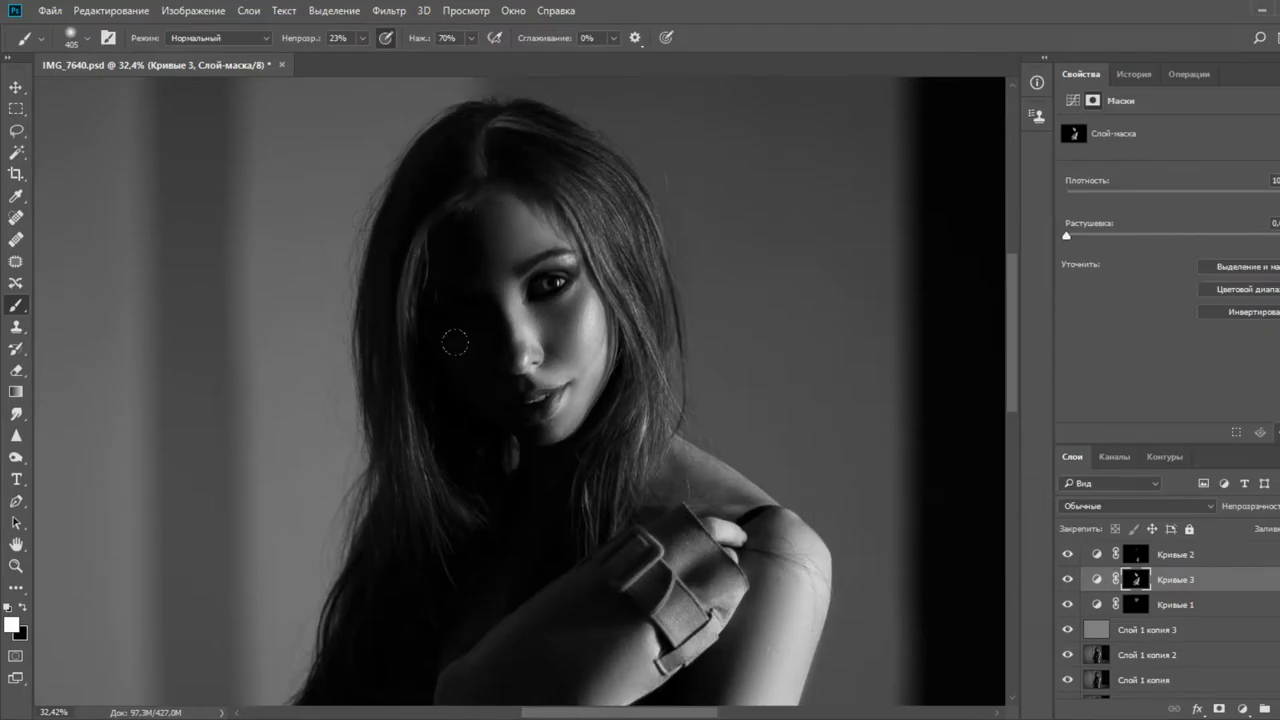
scroll(454, 343, down, 3)
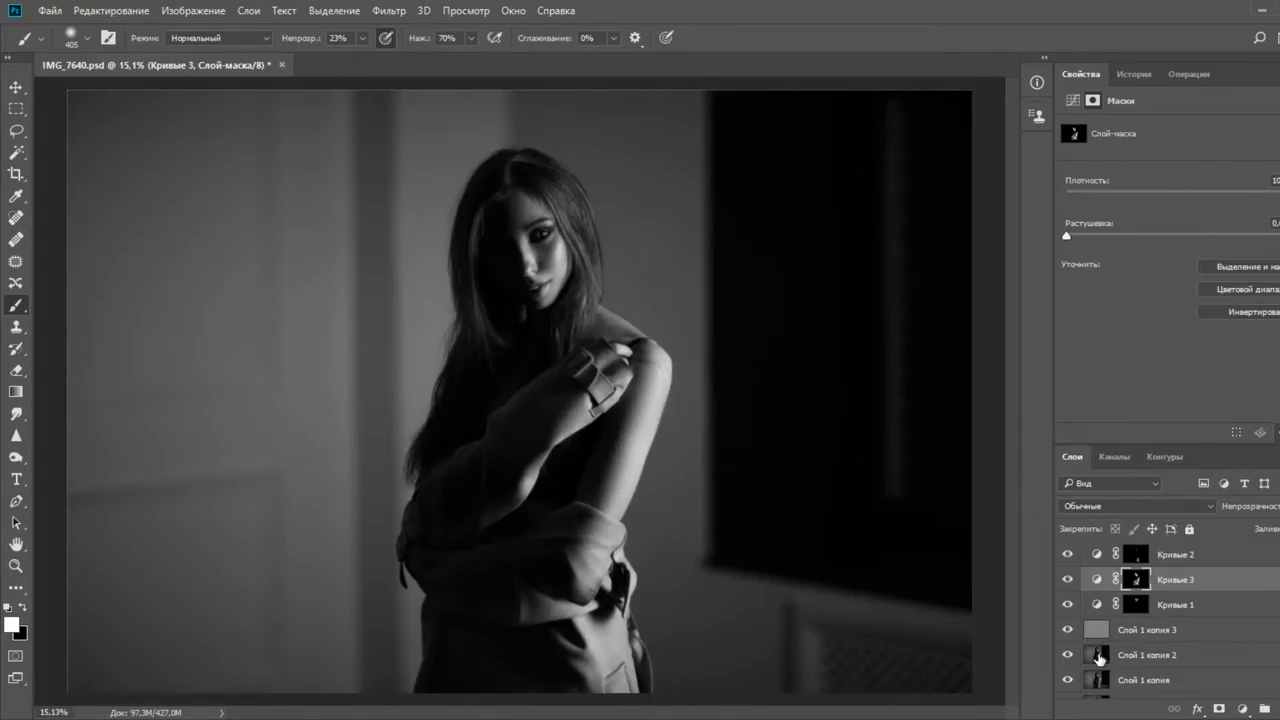
Blend the tones along the nose on Слой 1 копия 2 with the Mixer Brush at size 78
click(1099, 657)
click(19, 590)
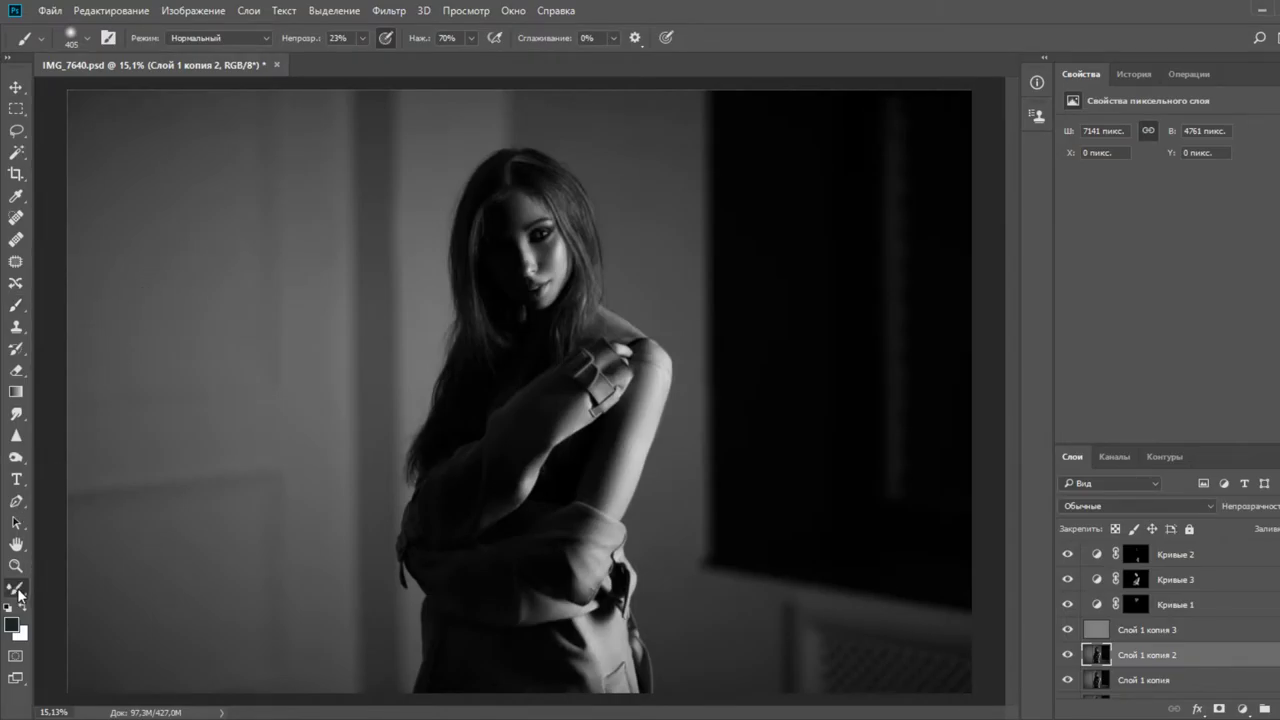
scroll(515, 268, up, 20)
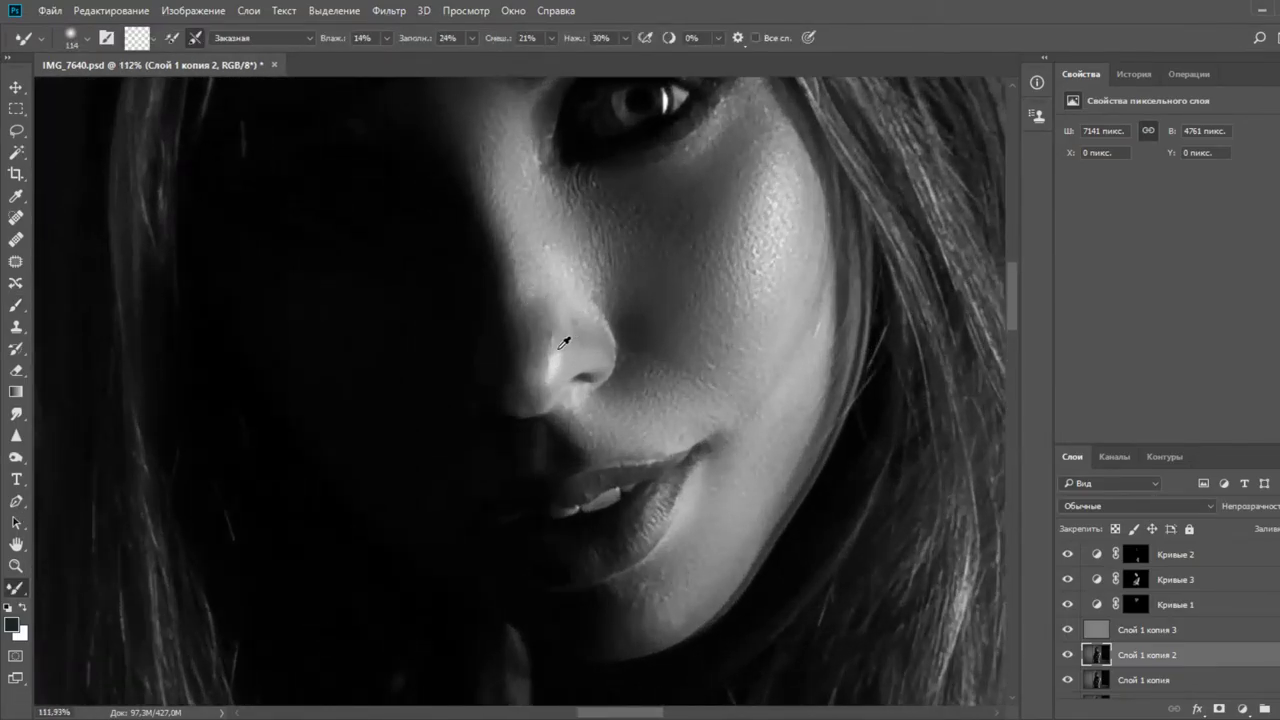
drag(559, 349, 474, 350)
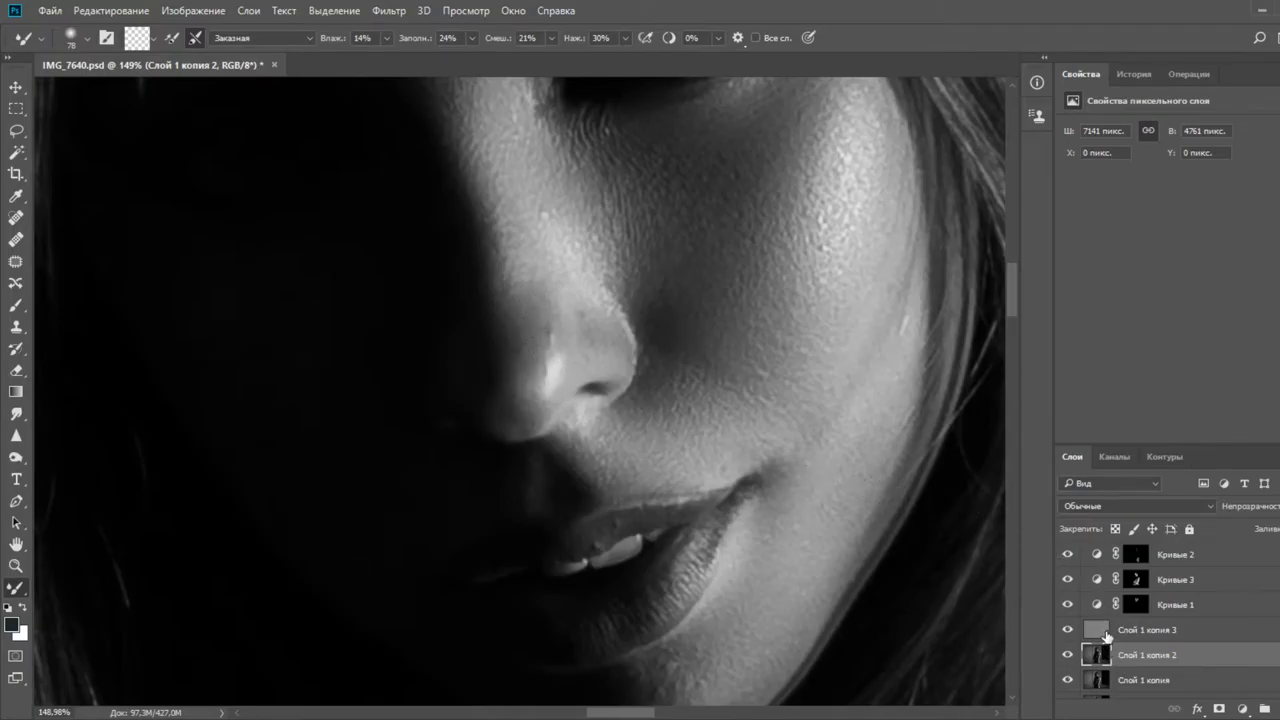
Clone clean skin texture over the nose tip and its highlight on Слой 1 копия 3 with a size 28 Clone Stamp
click(1100, 630)
key(s)
scroll(579, 340, up, 3)
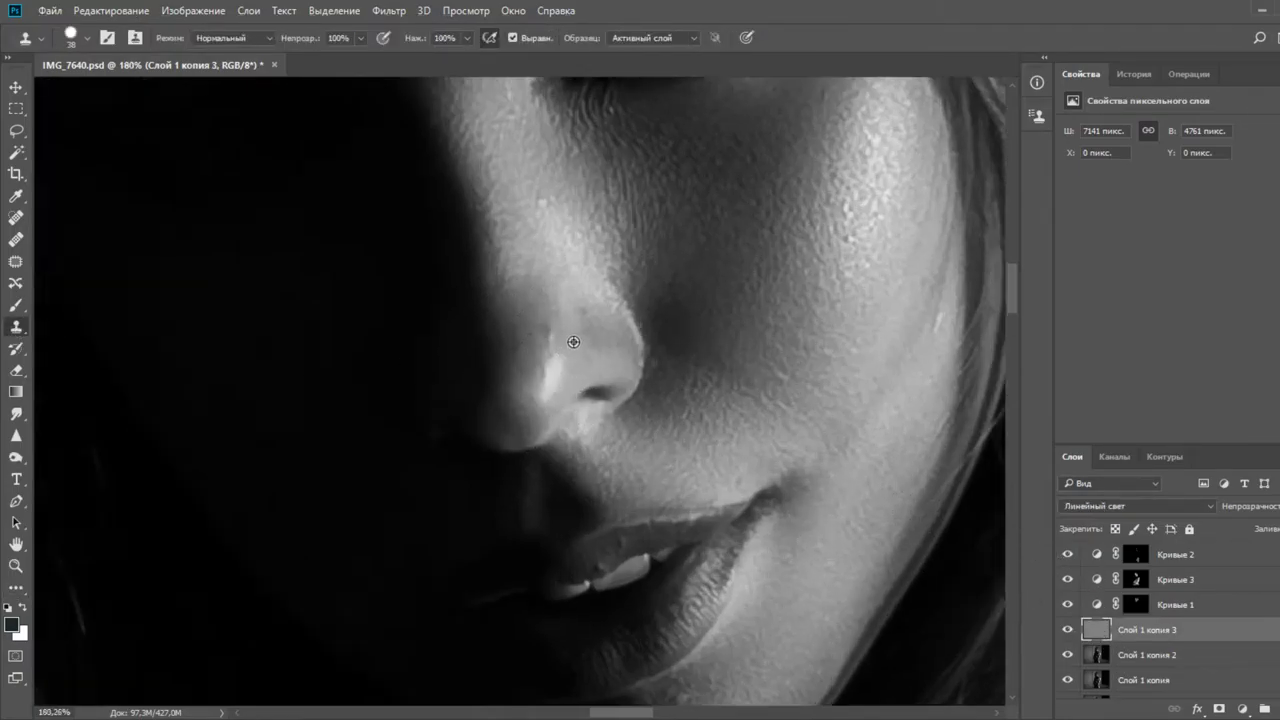
drag(571, 341, 562, 346)
alt+click(578, 343)
click(564, 328)
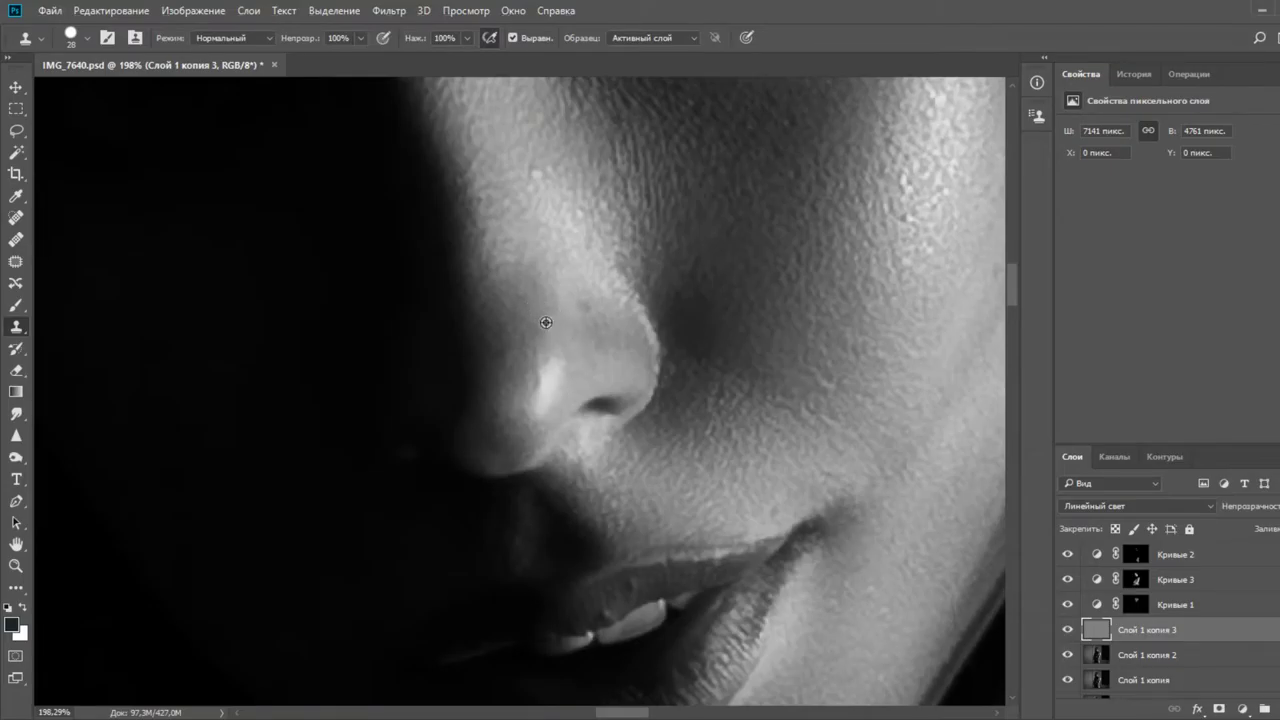
mouse_move(553, 394)
mouse_down()
mouse_move(543, 408)
mouse_move(524, 387)
mouse_up()
alt+click(550, 383)
alt+click(522, 361)
scroll(518, 337, down, 3)
scroll(518, 337, down, 2)
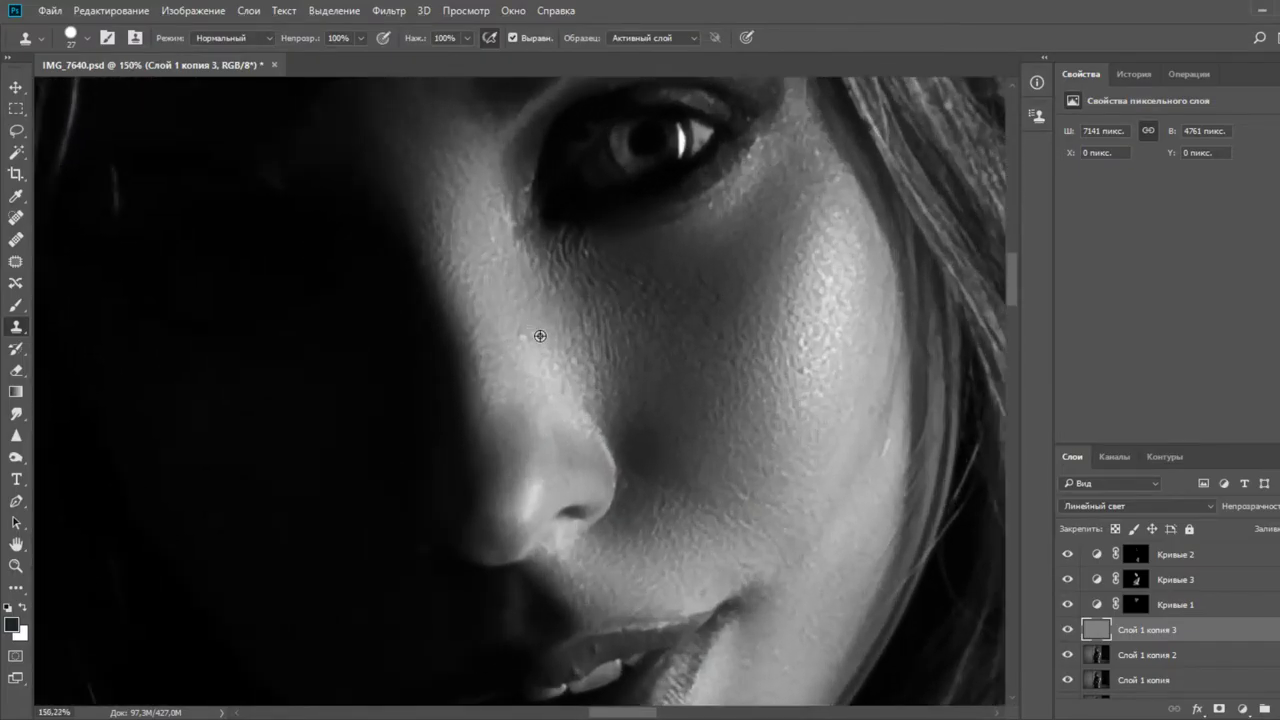
Clone skin texture over the fine lines beneath the eye and around its outer corner on Слой 1 копия 3
scroll(474, 335, down, 1)
scroll(474, 335, up, 5)
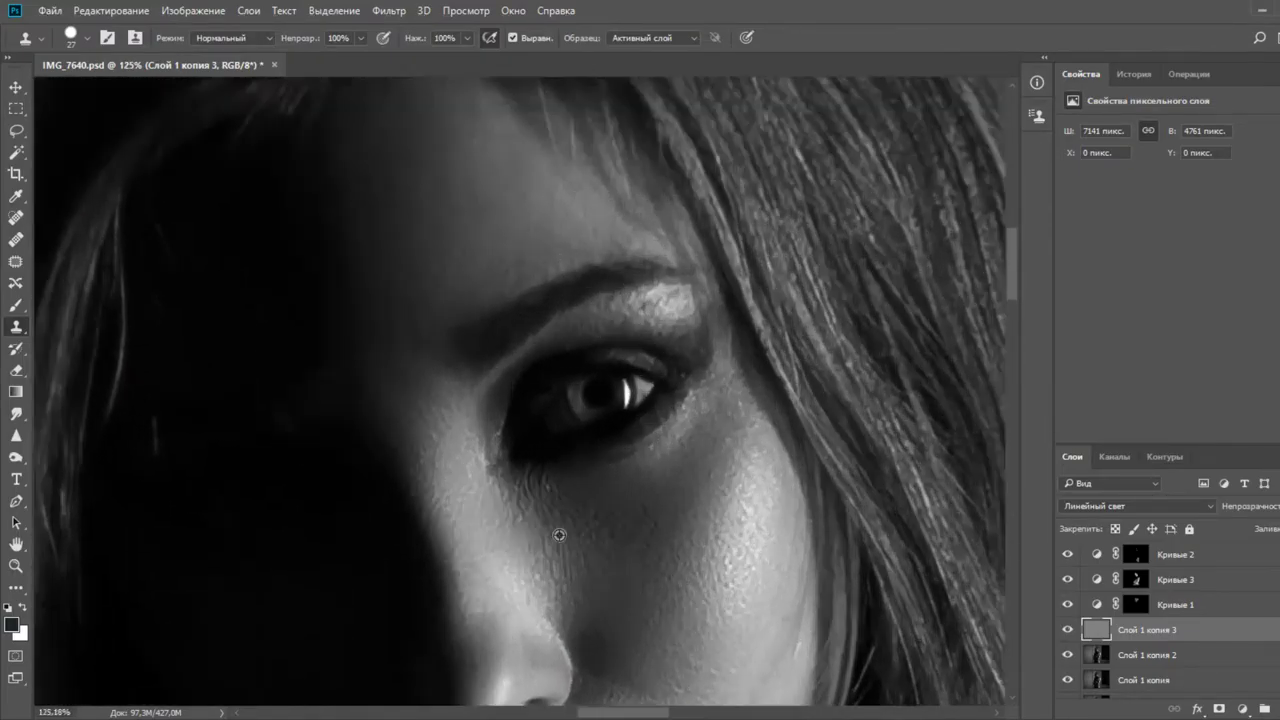
scroll(557, 530, up, 4)
alt+click(557, 503)
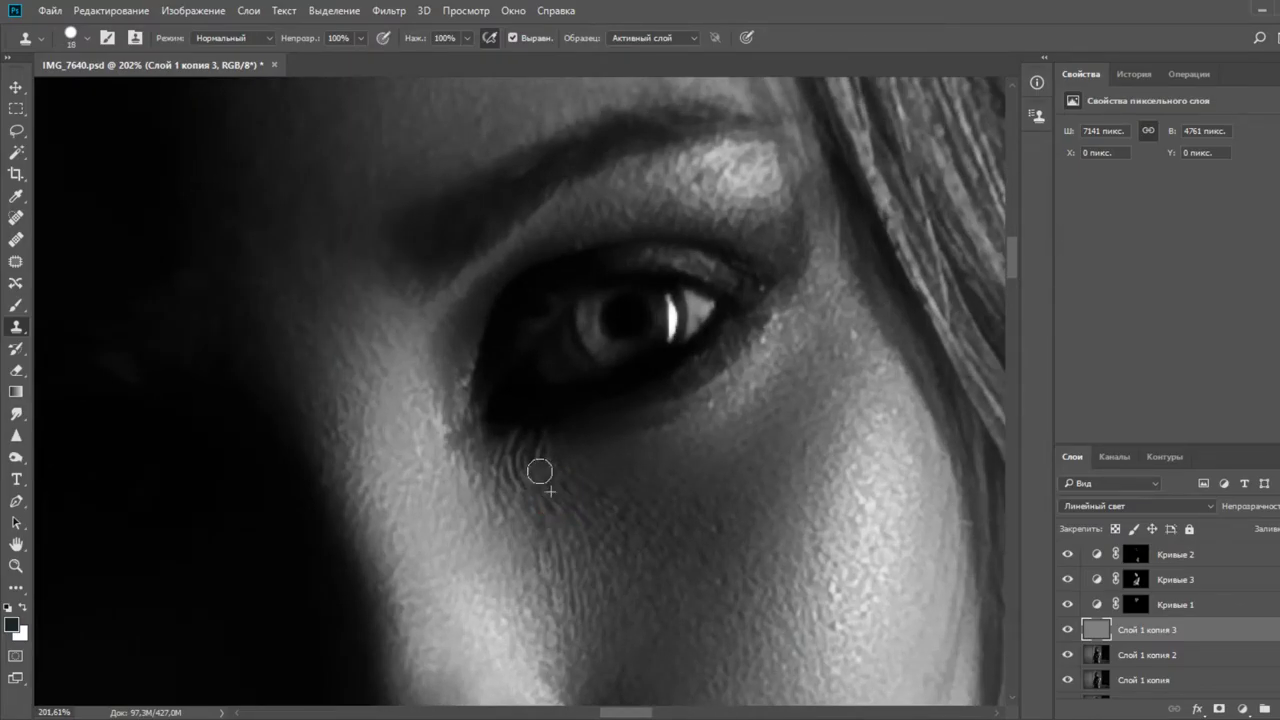
scroll(580, 520, down, 2)
scroll(563, 477, down, 2)
scroll(714, 622, up, 3)
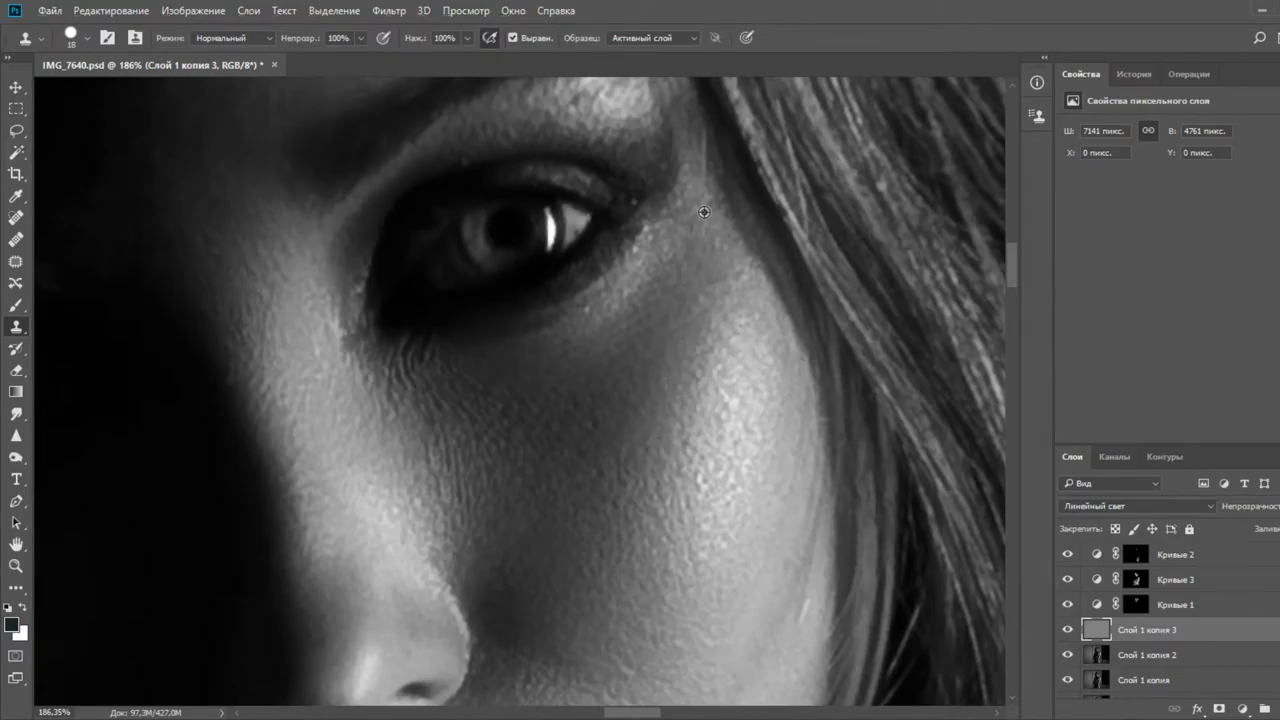
drag(708, 209, 693, 327)
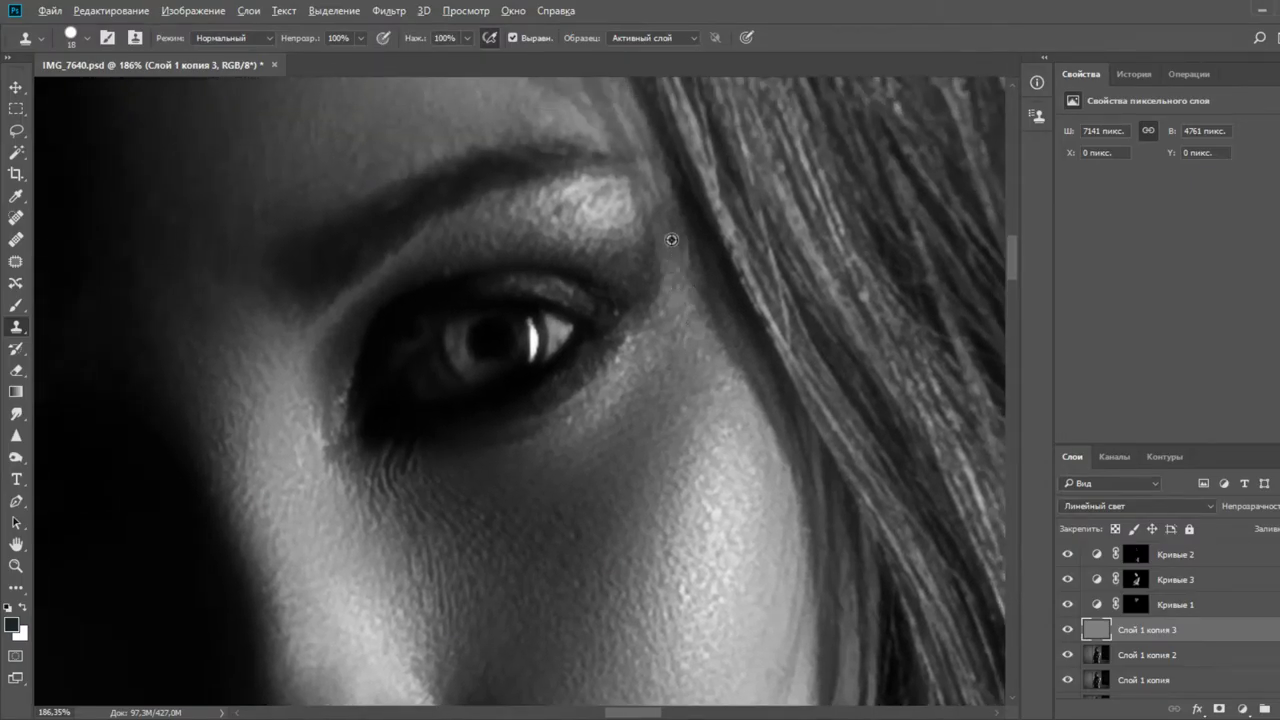
Remove the bright stray hair and smooth the surrounding skin texture on the lit cheek with the Clone Stamp
scroll(666, 415, down, 3)
scroll(715, 461, down, 6)
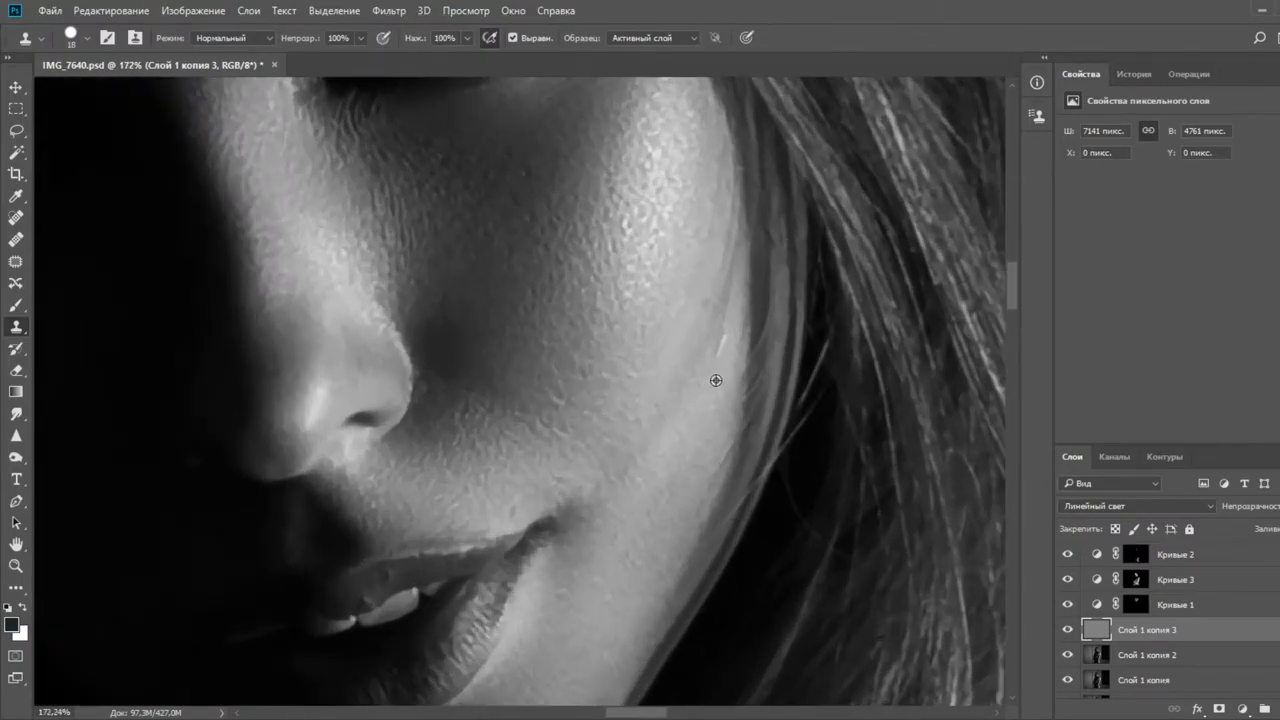
scroll(710, 368, up, 4)
alt+click(711, 369)
drag(720, 340, 728, 320)
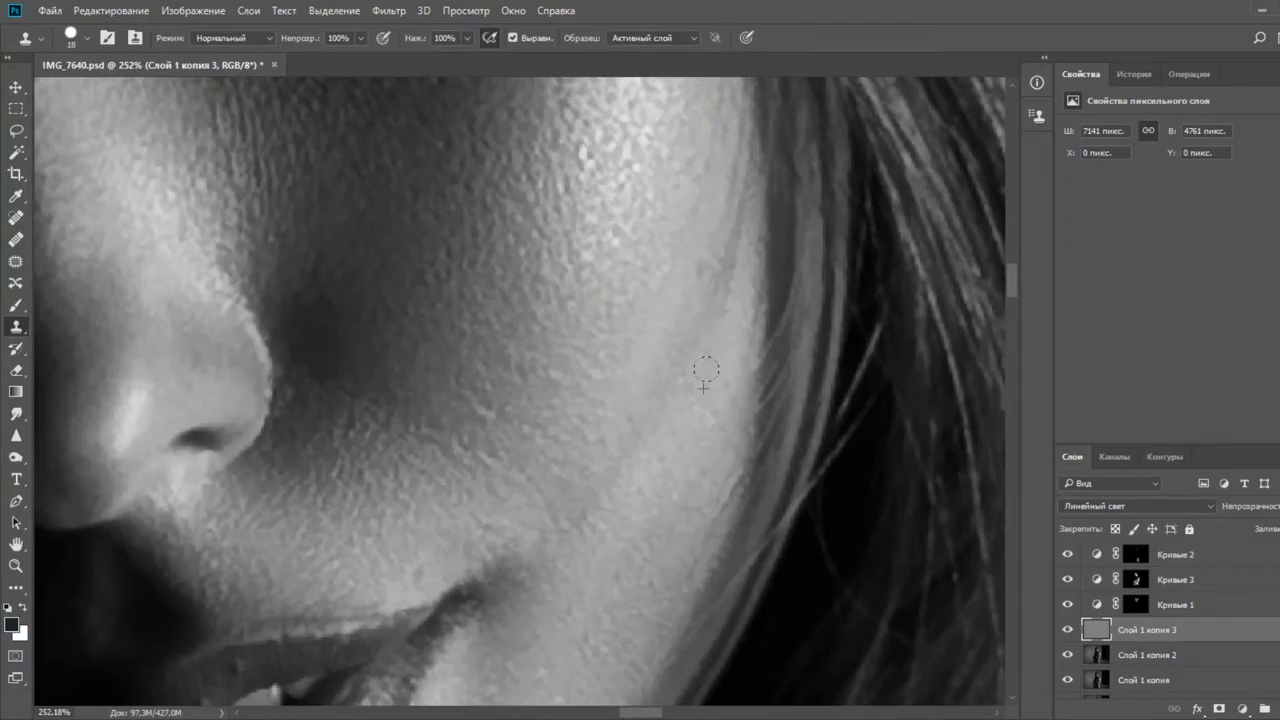
alt+click(705, 386)
click(713, 365)
drag(684, 358, 691, 364)
scroll(576, 523, down, 3)
scroll(585, 470, down, 3)
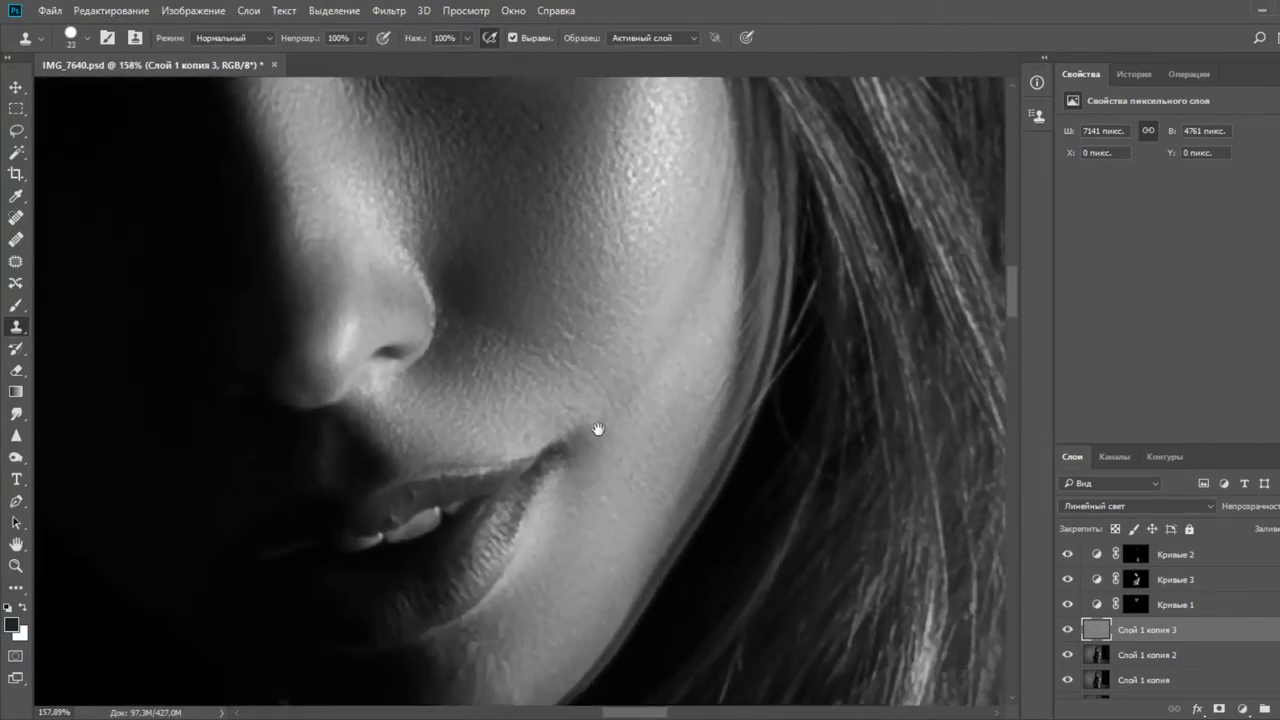
Clean the texture around the lips, and clone over the uneven skin on the chin at brush size 27
scroll(450, 430, up, 4)
alt+right_click(470, 378)
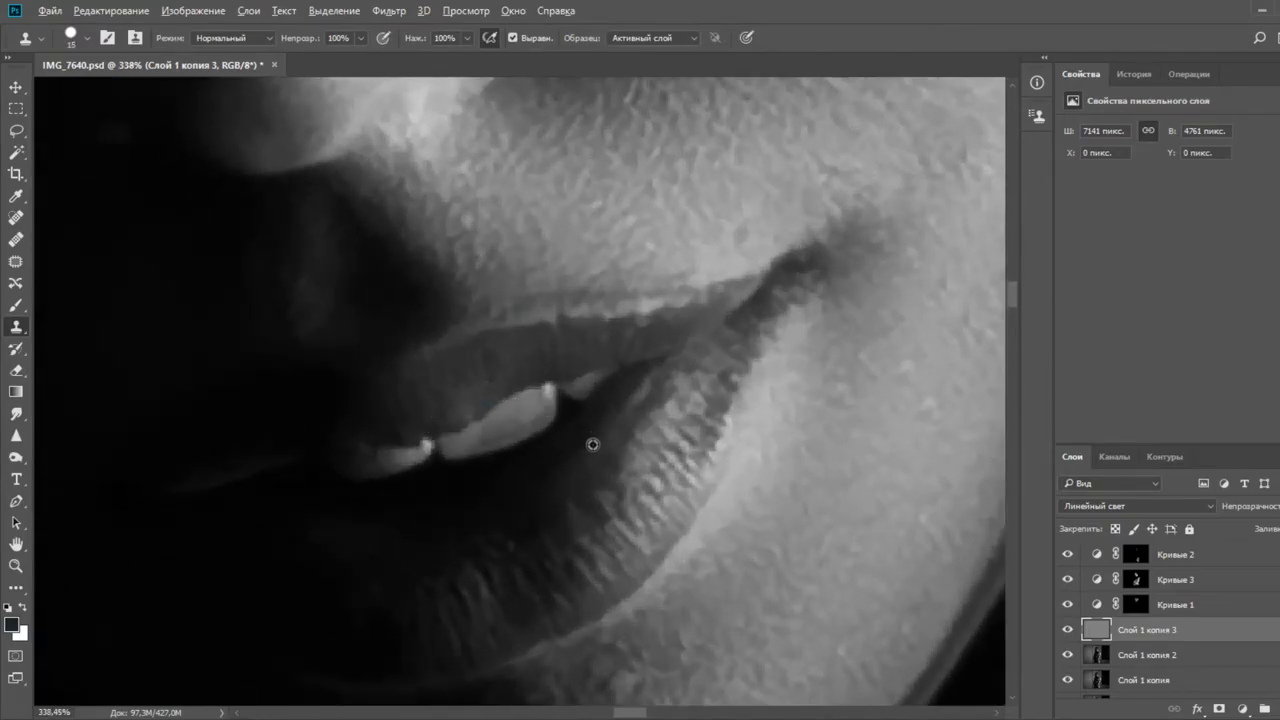
scroll(591, 443, down, 5)
scroll(605, 554, up, 5)
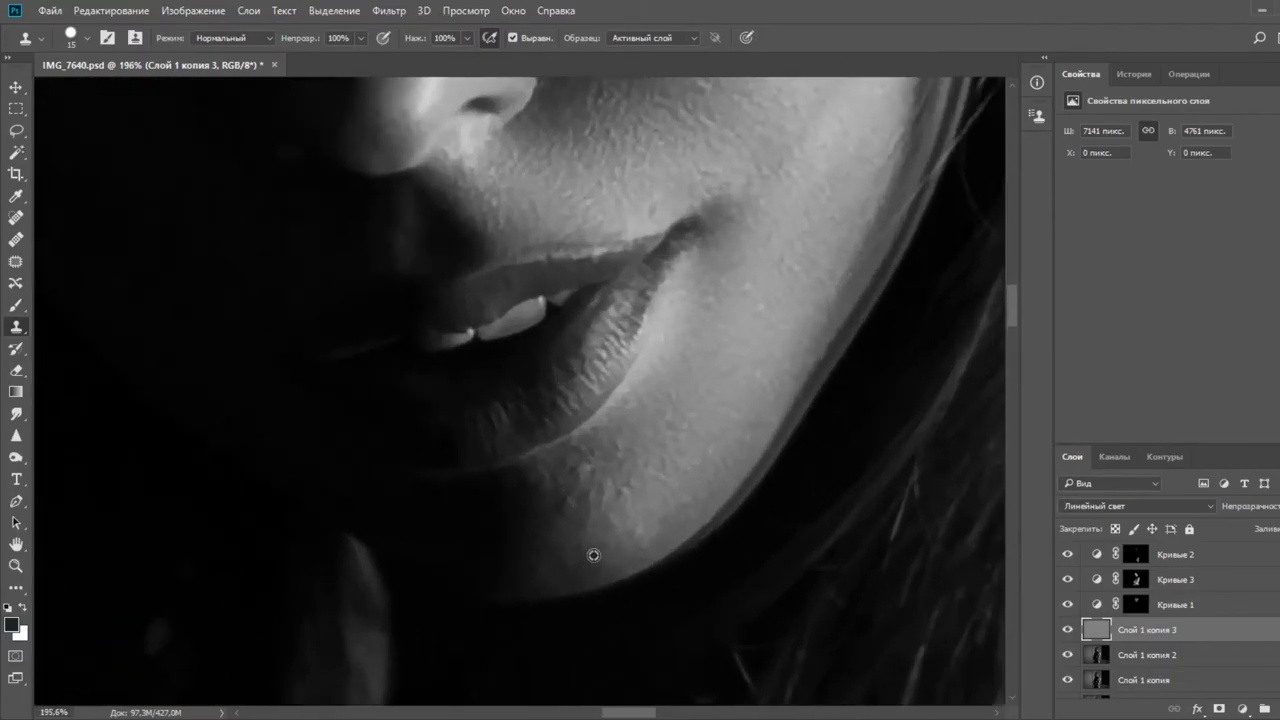
drag(606, 502, 616, 502)
alt+click(596, 514)
drag(575, 465, 562, 450)
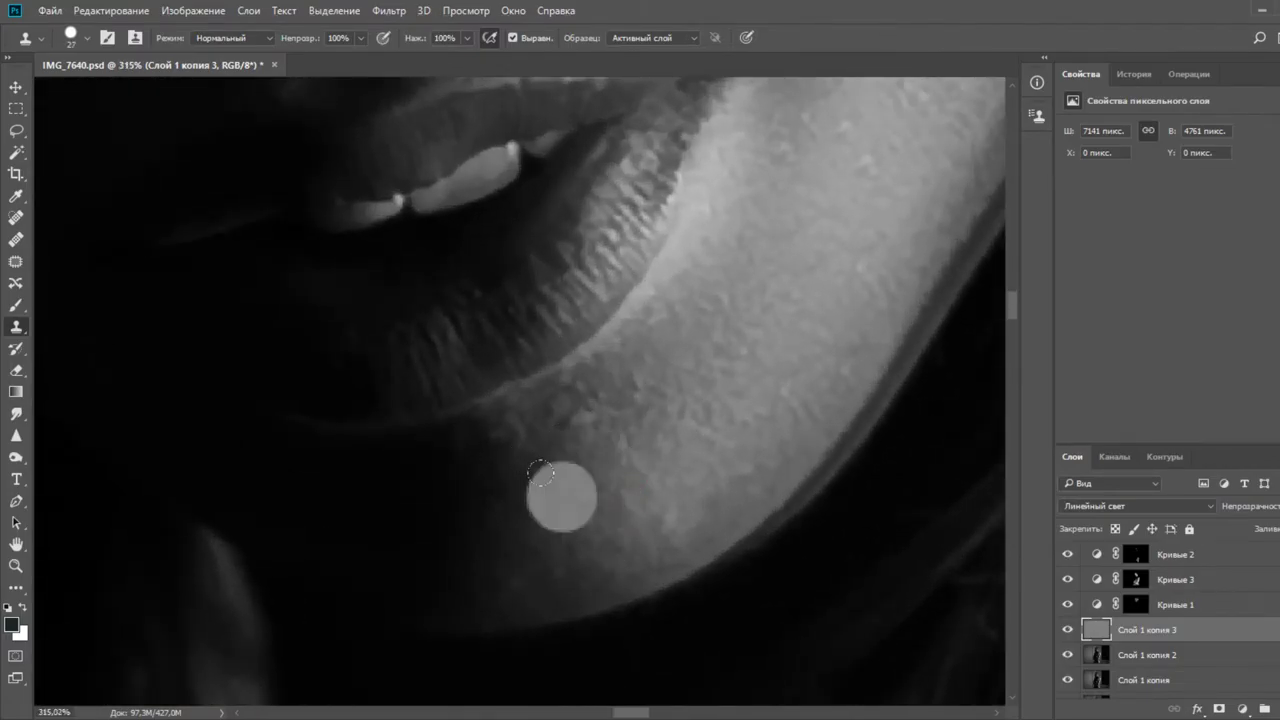
scroll(538, 560, down, 2)
scroll(593, 503, up, 1)
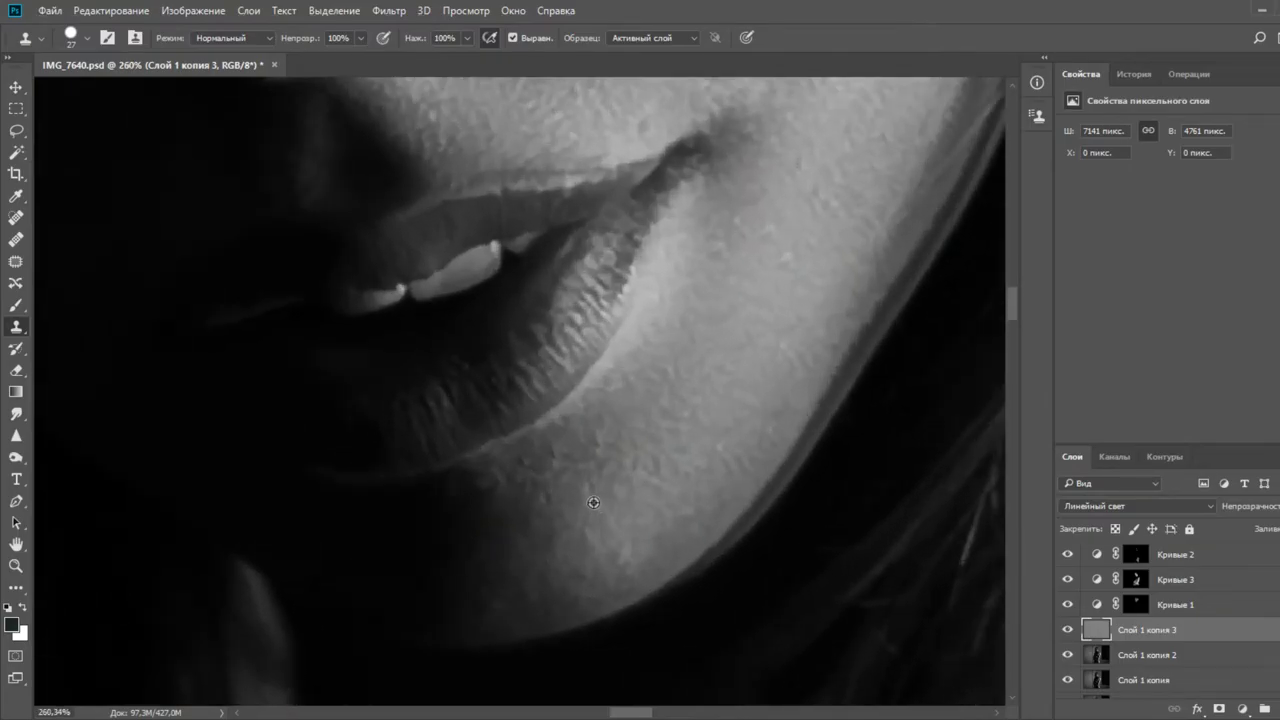
Even out the rough skin texture below the lower lip and beside the mouth corner with repeated clone samples
alt+click(574, 444)
mouse_move(568, 480)
mouse_down()
mouse_move(554, 450)
mouse_move(567, 461)
mouse_up()
alt+click(592, 425)
alt+click(569, 455)
click(523, 476)
alt+click(600, 541)
scroll(640, 397, down, 4)
scroll(716, 377, up, 3)
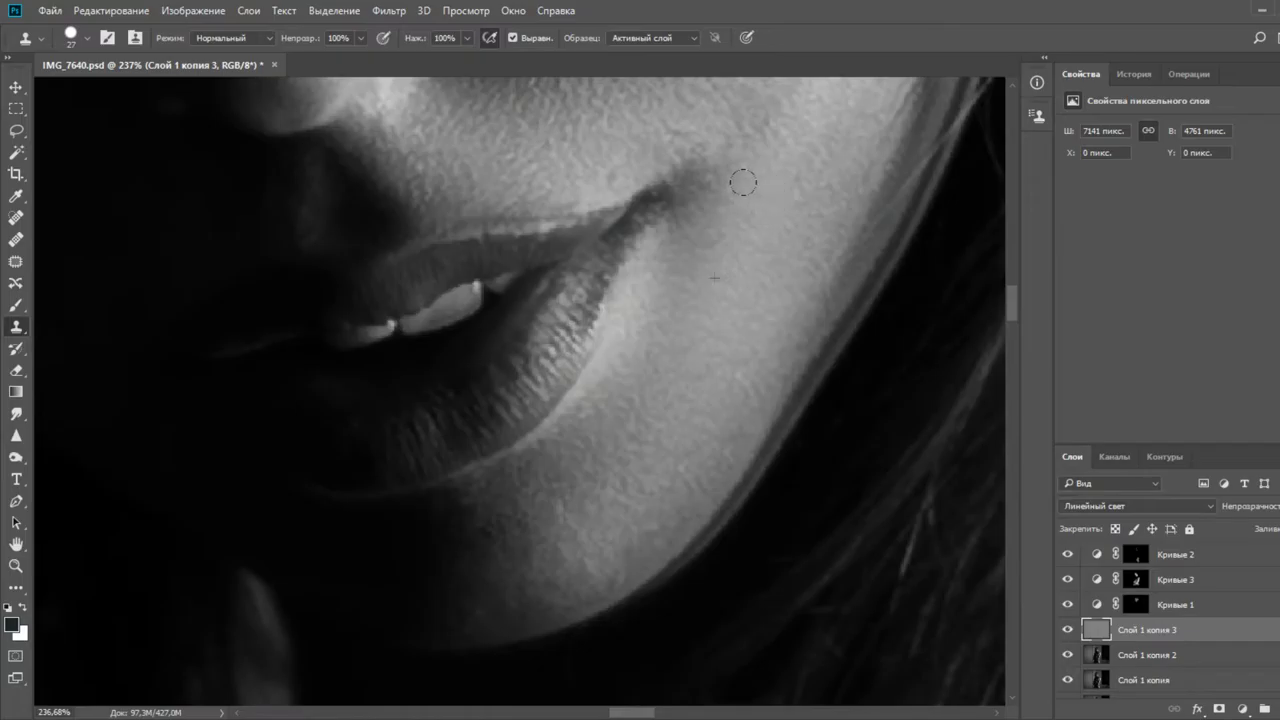
Merge all visible layers into a new layer above Кривые 2 and apply the Silver Efex Pro 2 filter to it
scroll(690, 406, down, 4)
scroll(703, 293, up, 2)
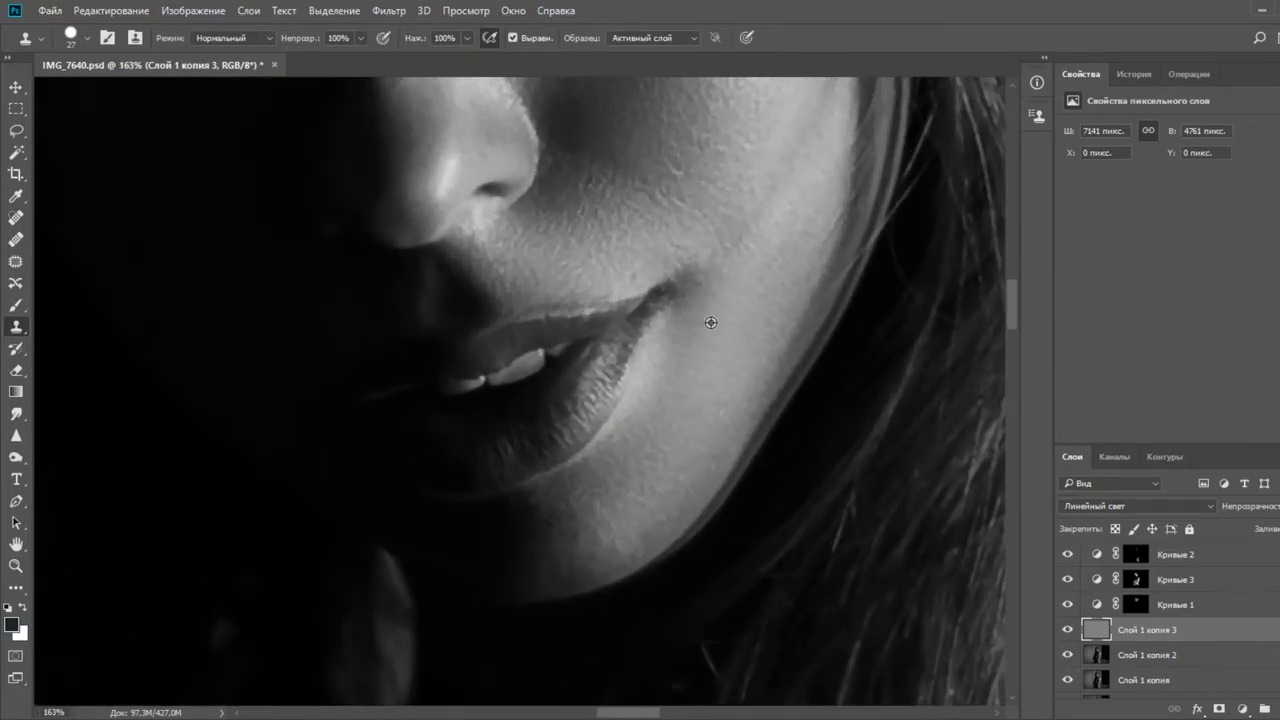
scroll(630, 368, down, 5)
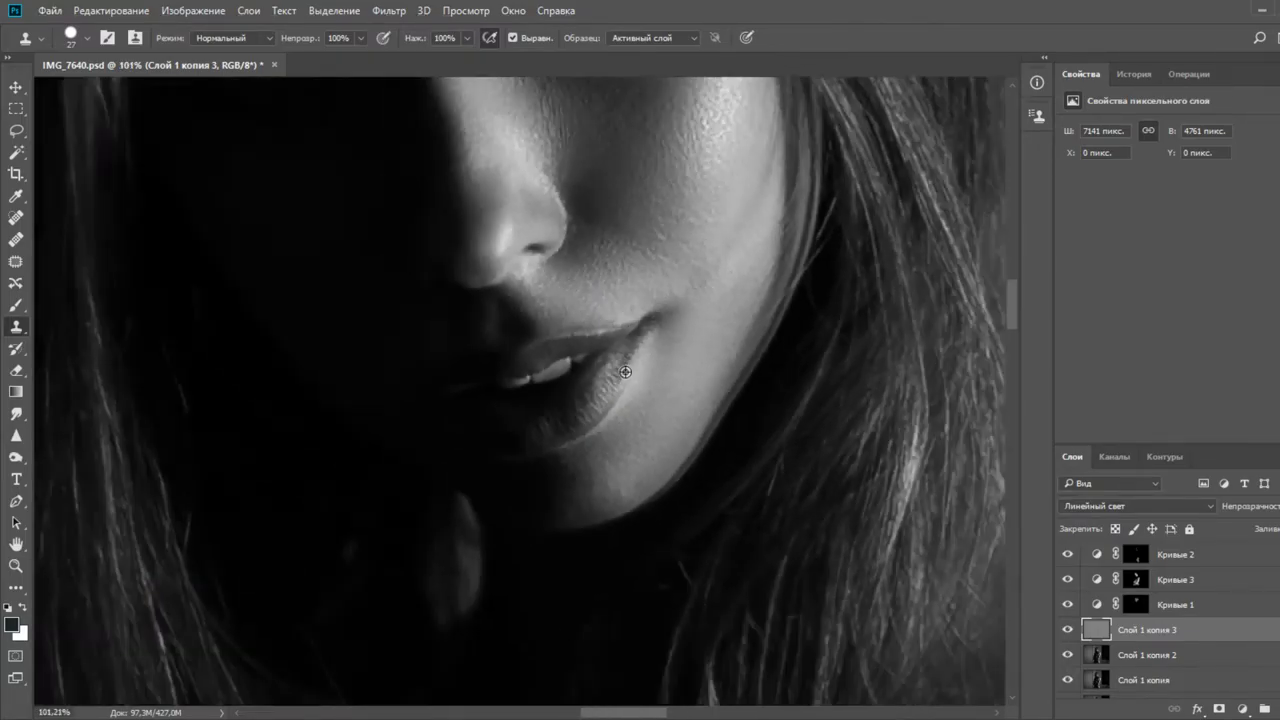
scroll(698, 307, down, 3)
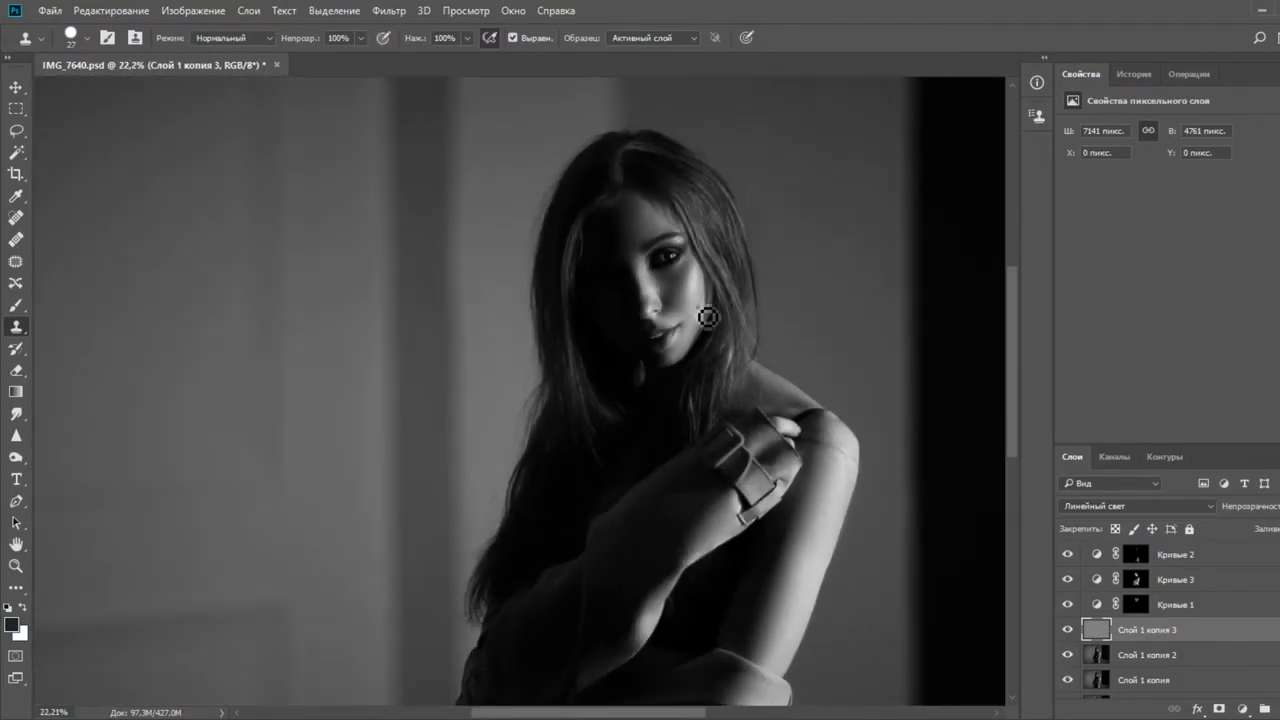
scroll(707, 381, down, 2)
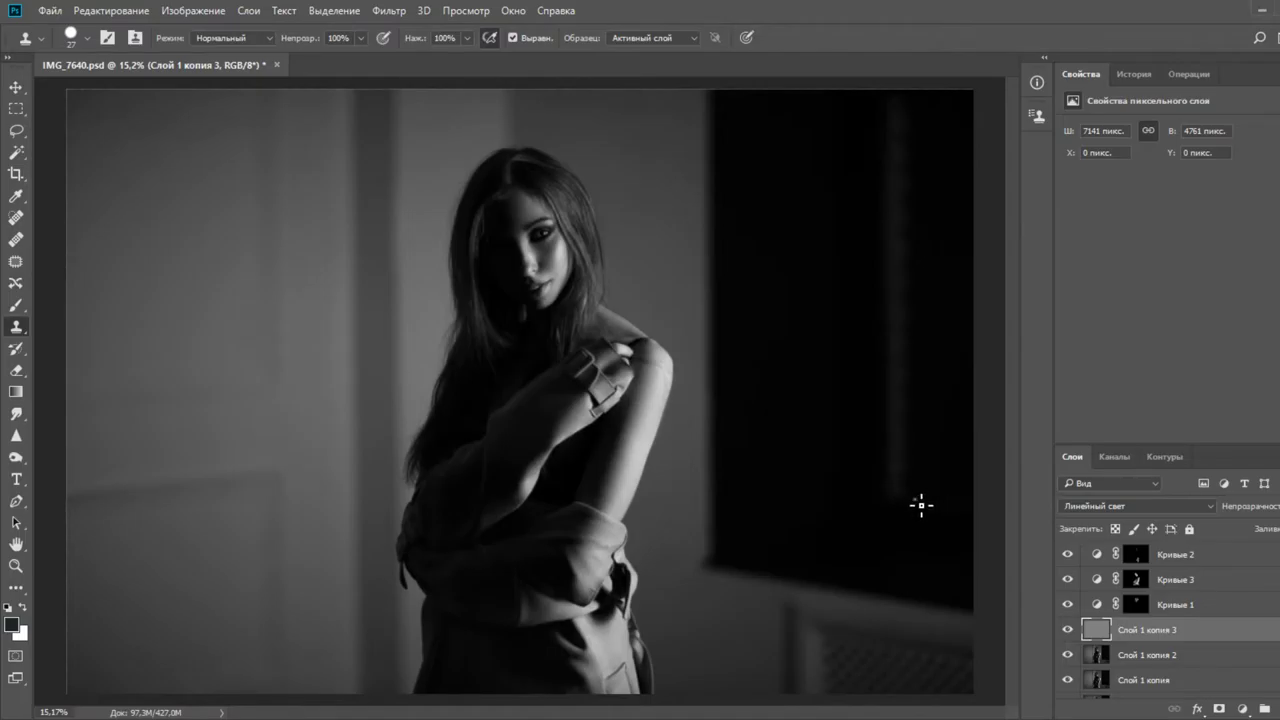
click(1136, 554)
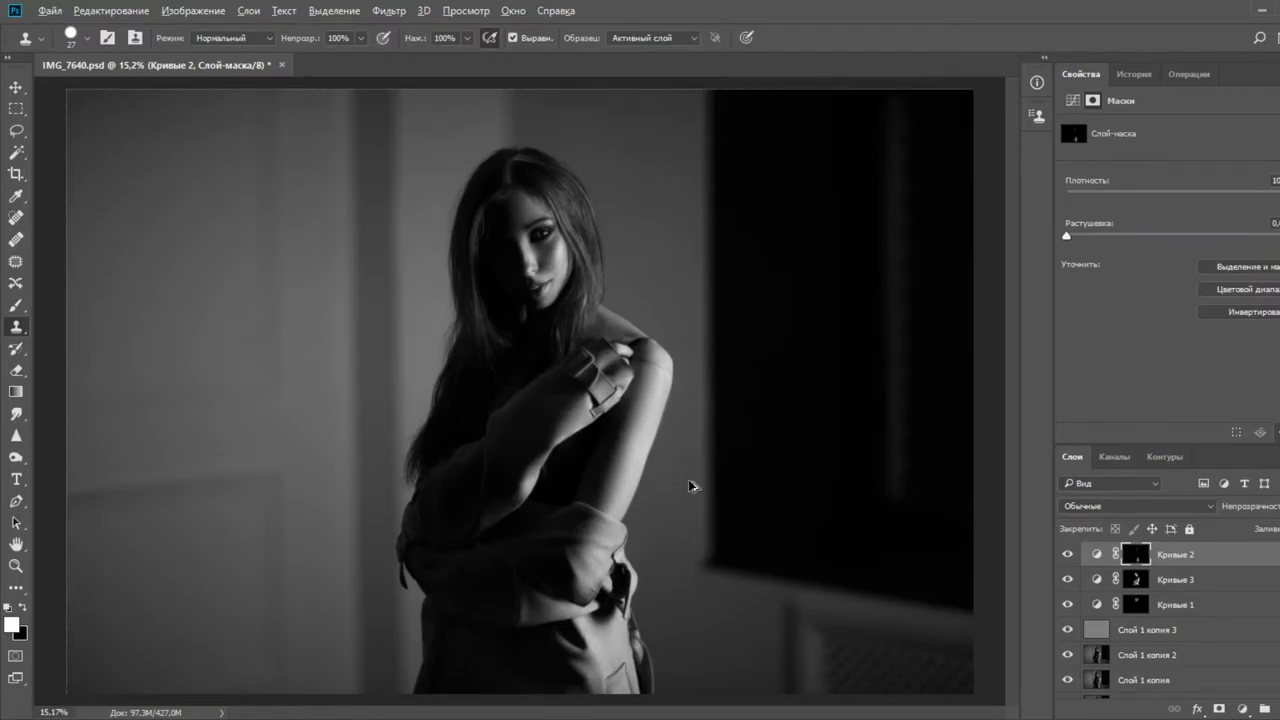
key(ctrl+shift+alt+e)
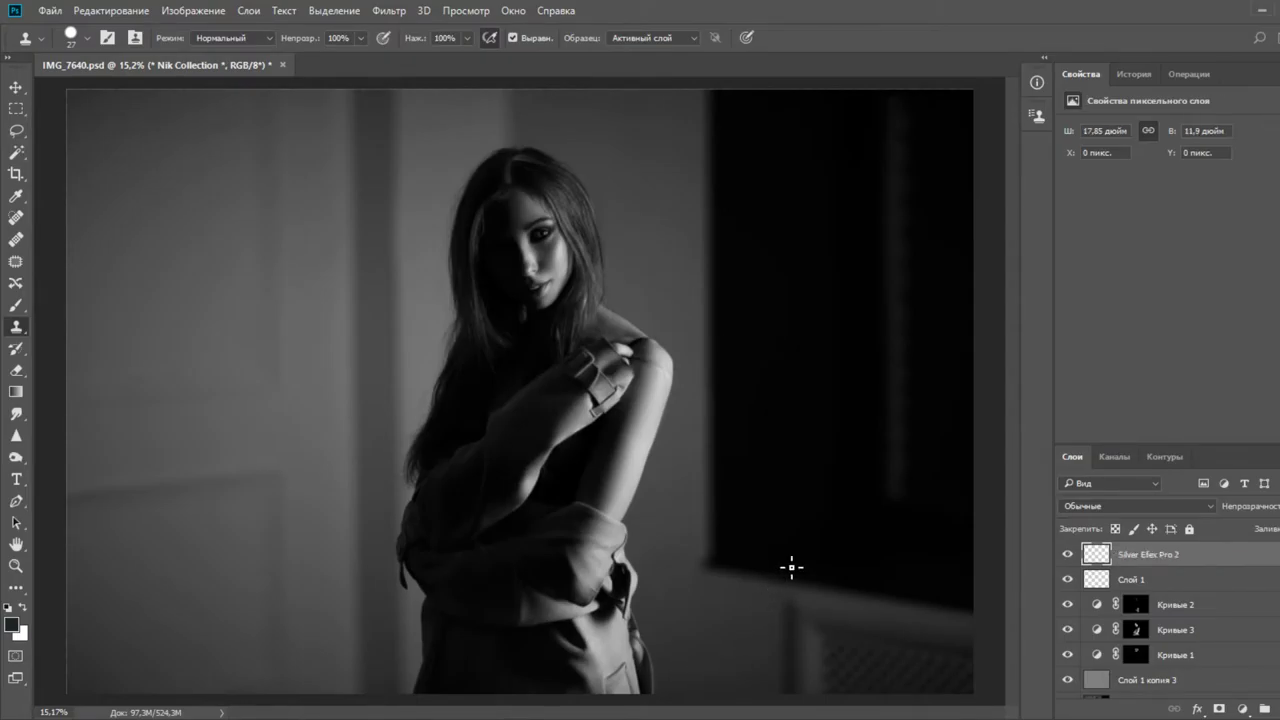
Examine the Silver Efex Pro 2 result on the face close up and across the whole frame
scroll(597, 217, up, 14)
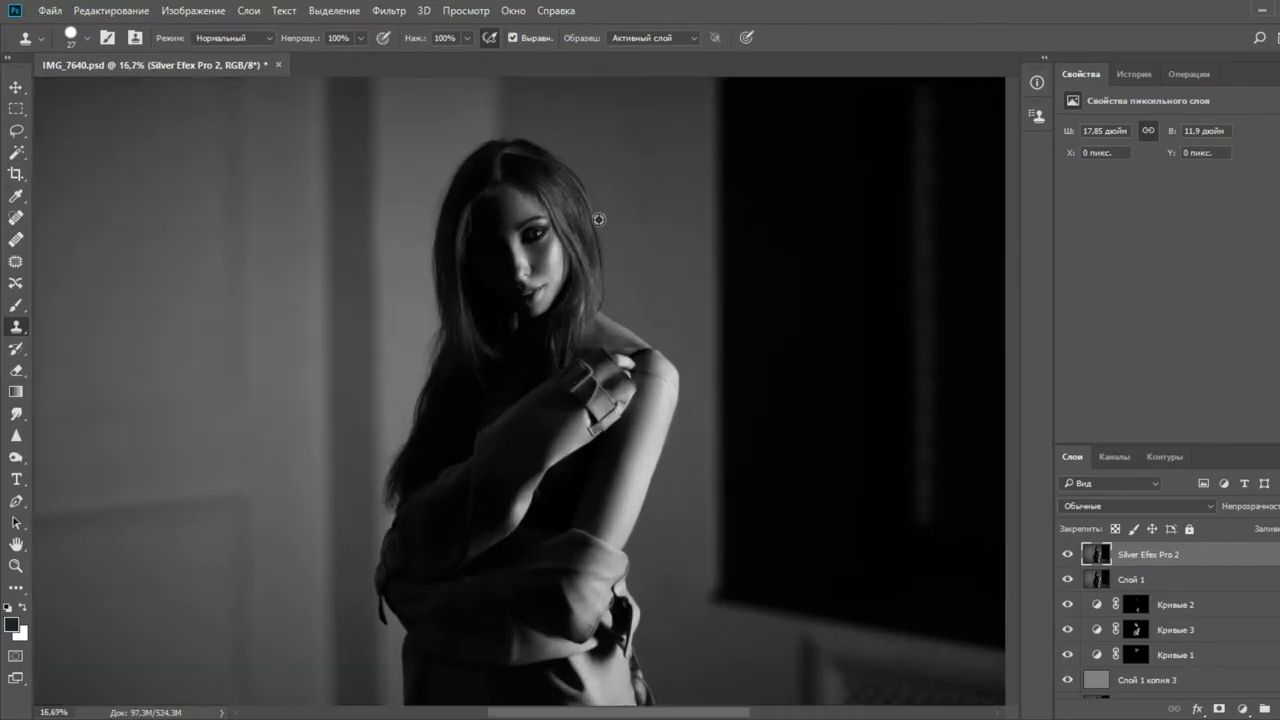
scroll(541, 330, up, 2)
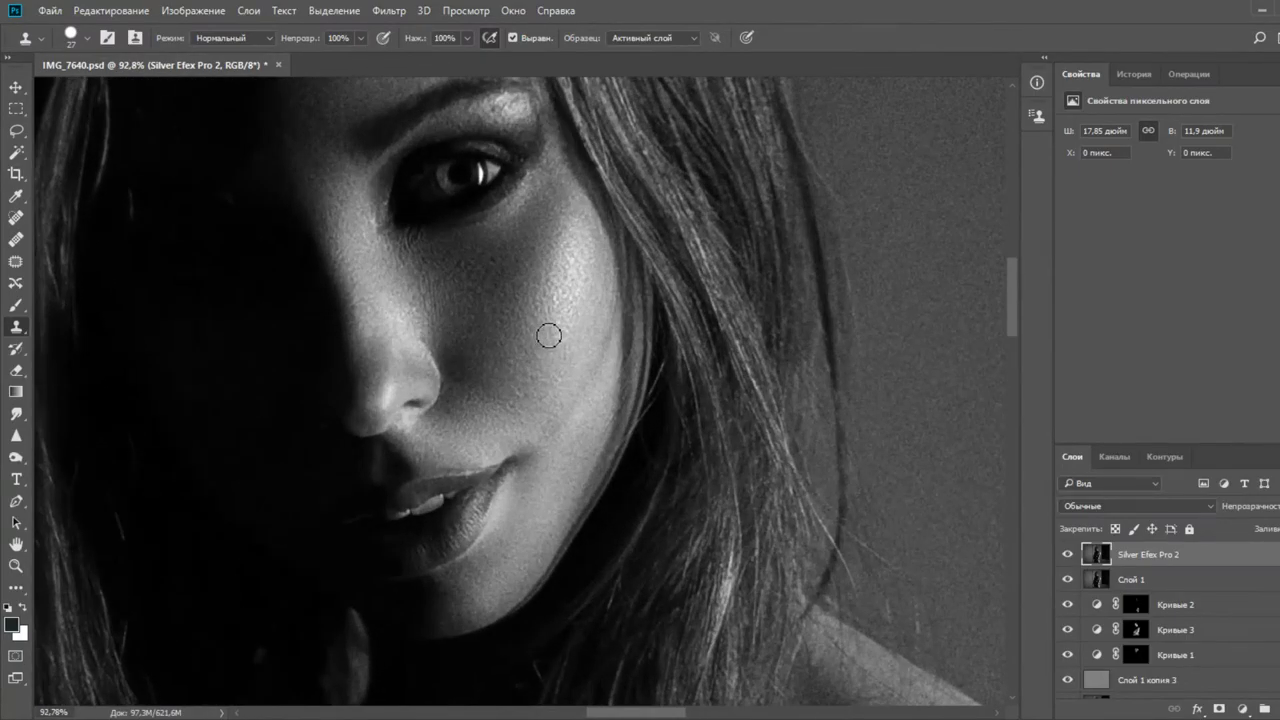
scroll(341, 212, up, 2)
scroll(477, 311, up, 2)
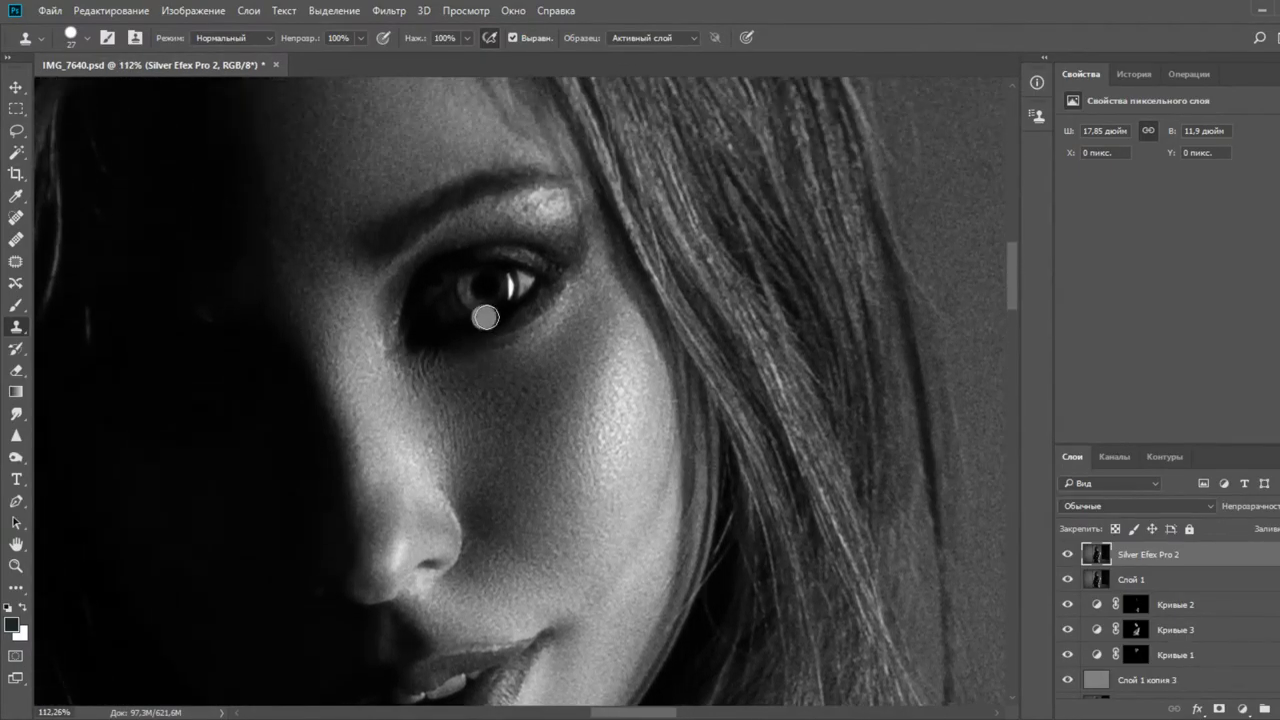
scroll(553, 366, down, 4)
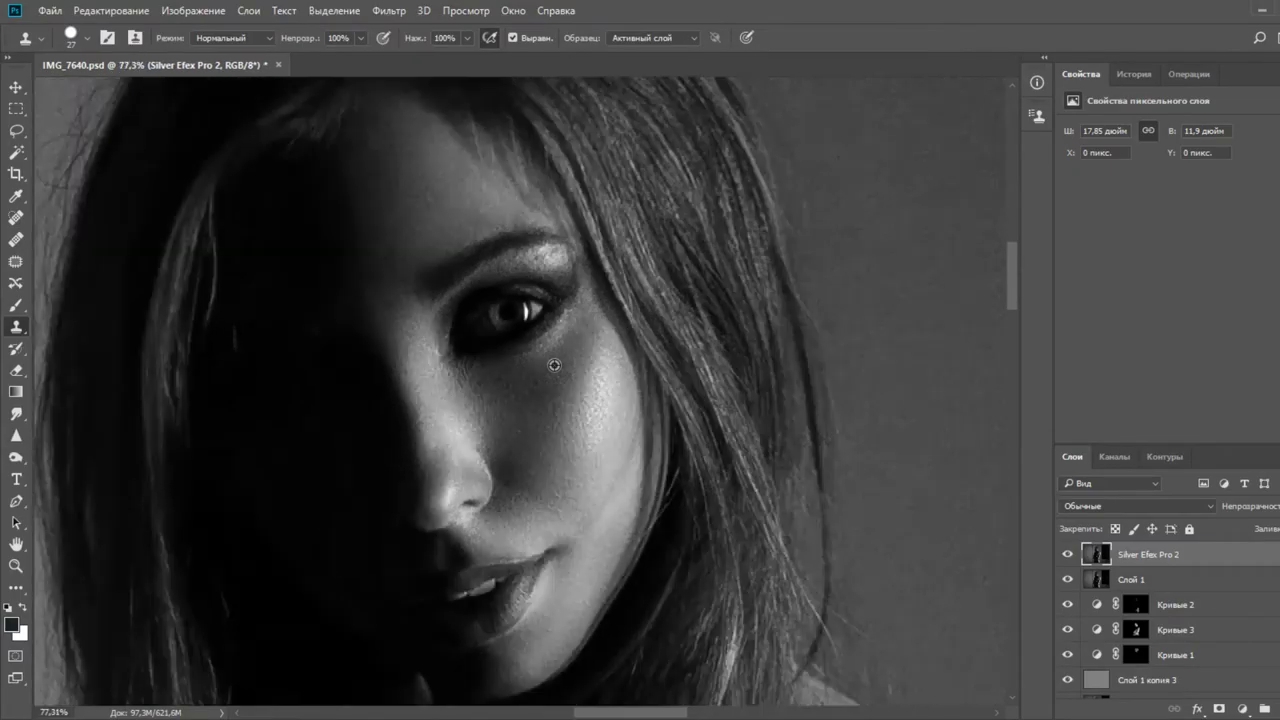
scroll(555, 366, down, 3)
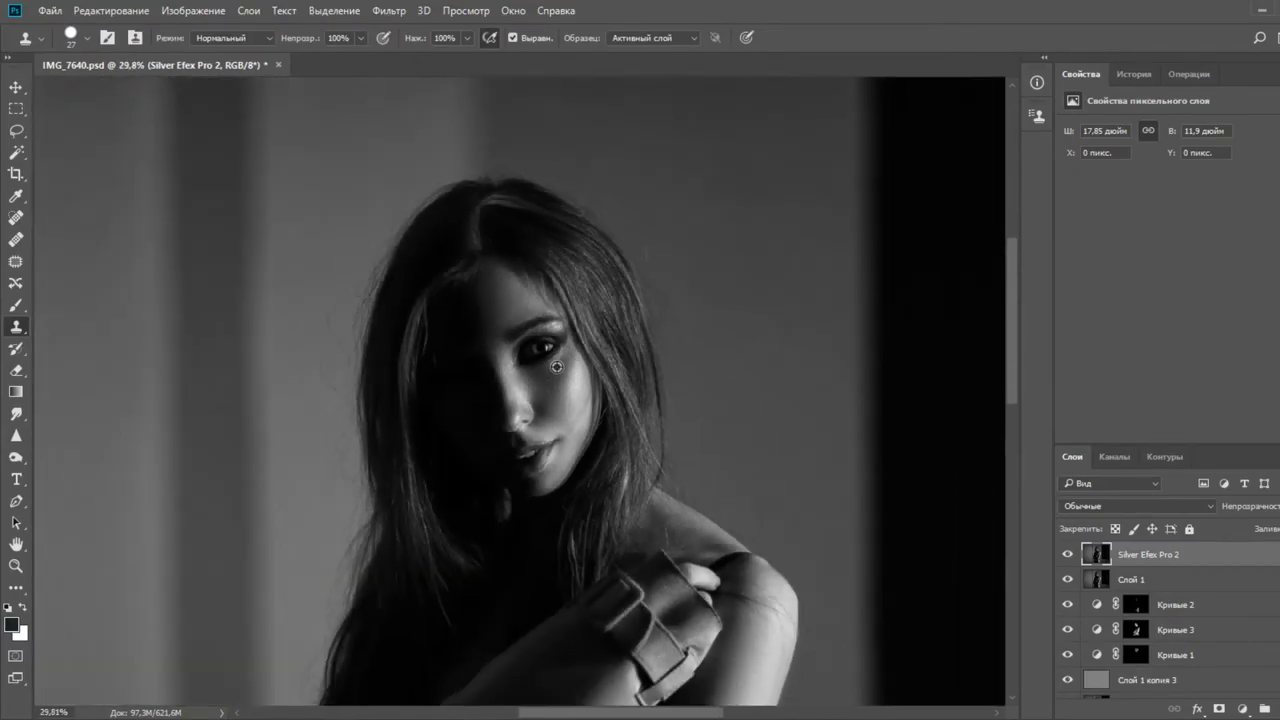
scroll(557, 368, down, 2)
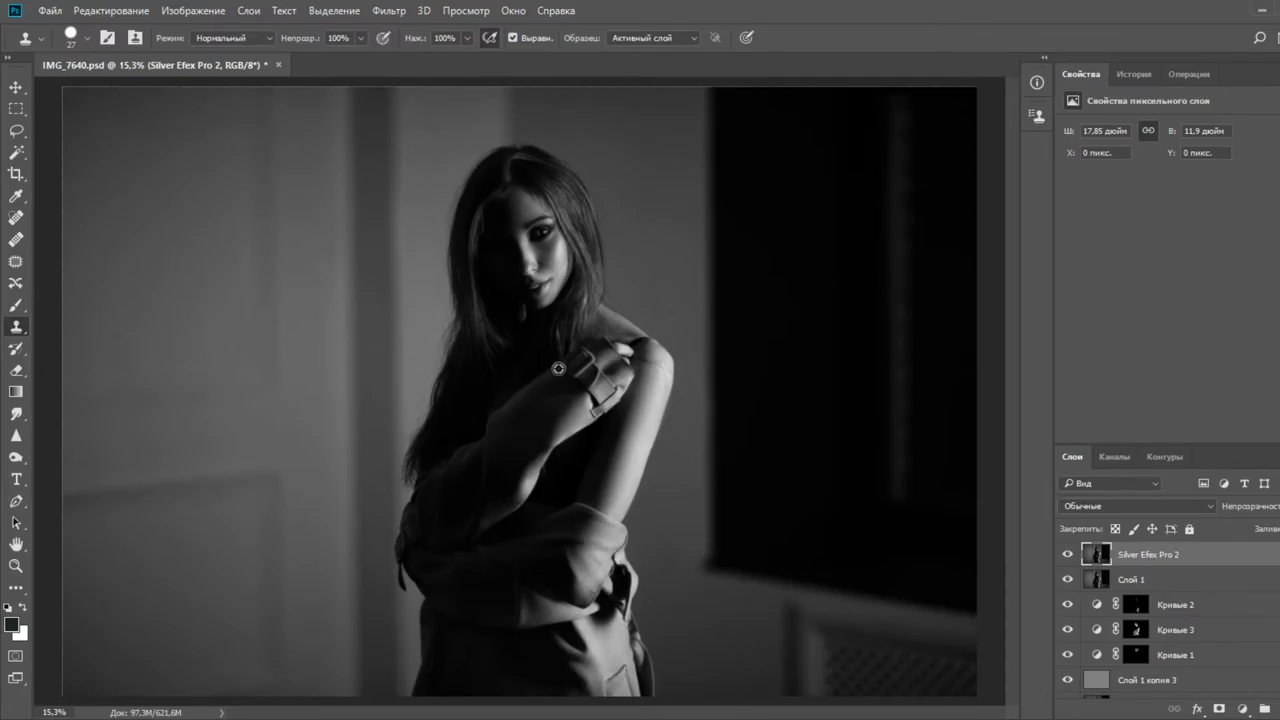
scroll(558, 368, up, 1)
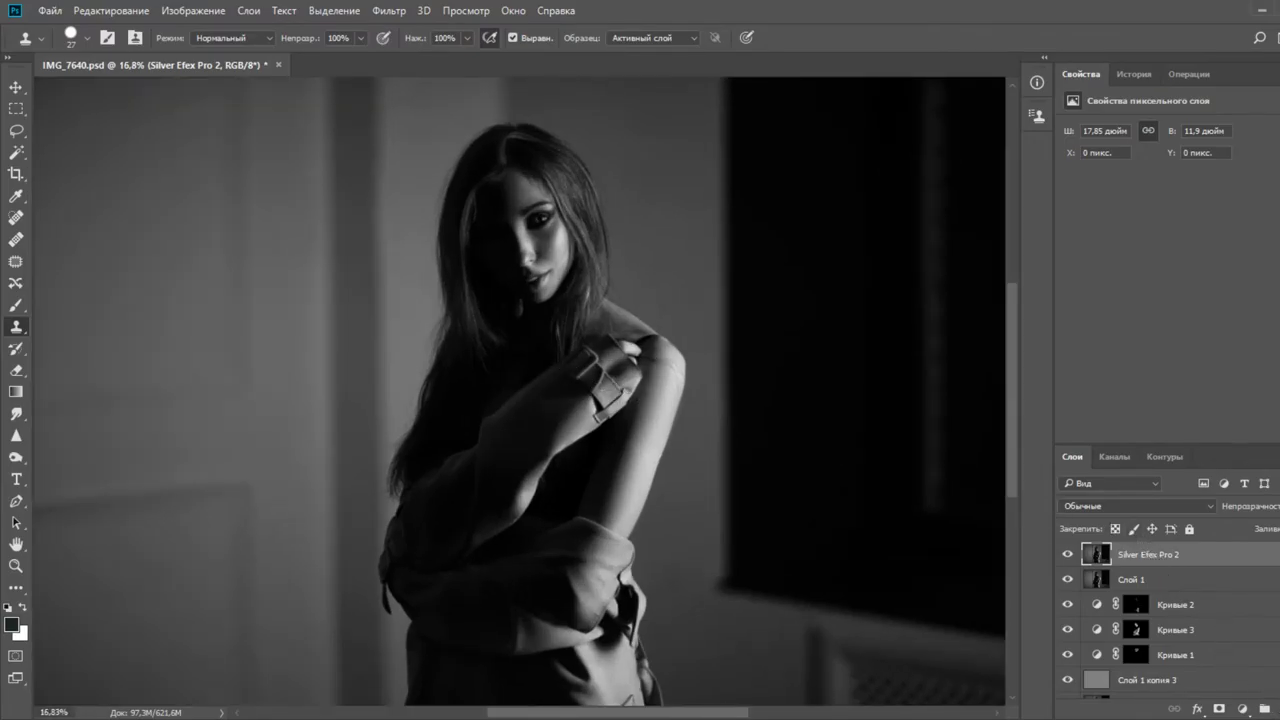
Add an empty layer above Silver Efex Pro 2 and prepare the Smudge tool with white foreground and a size 6 brush
key(ctrl+shift+alt+n)
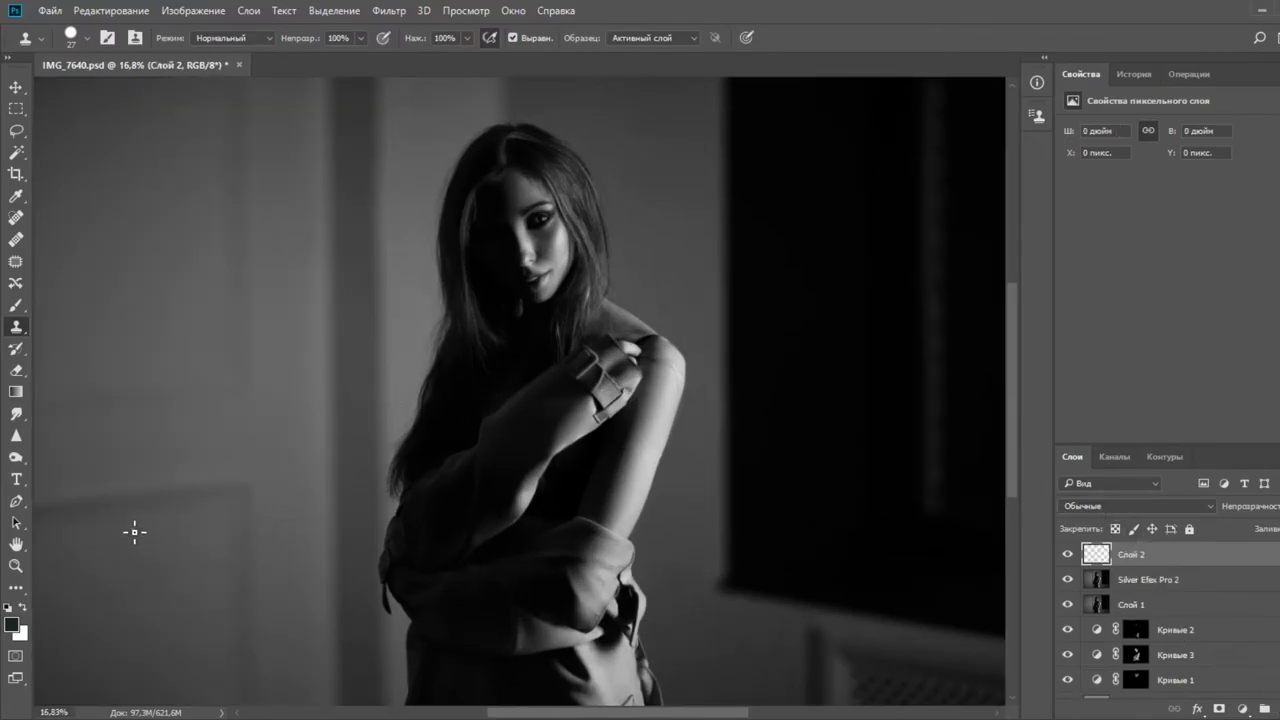
click(16, 414)
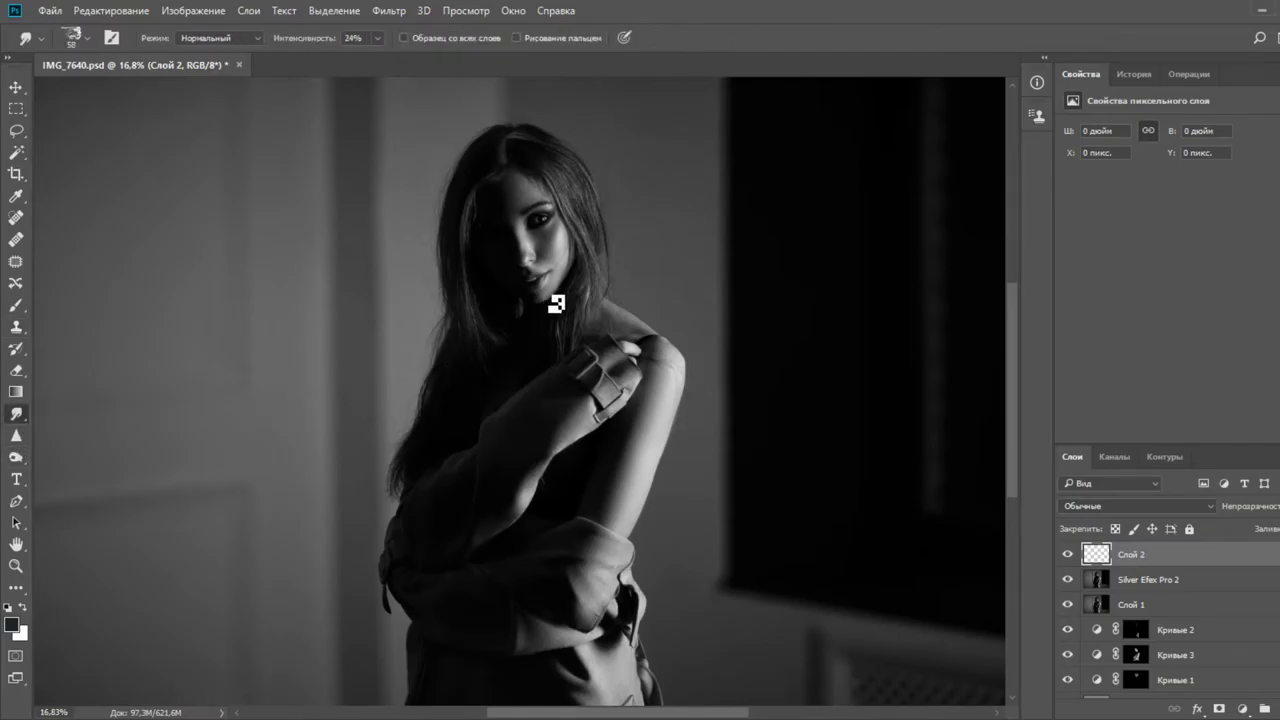
key(x)
scroll(560, 160, up, 12)
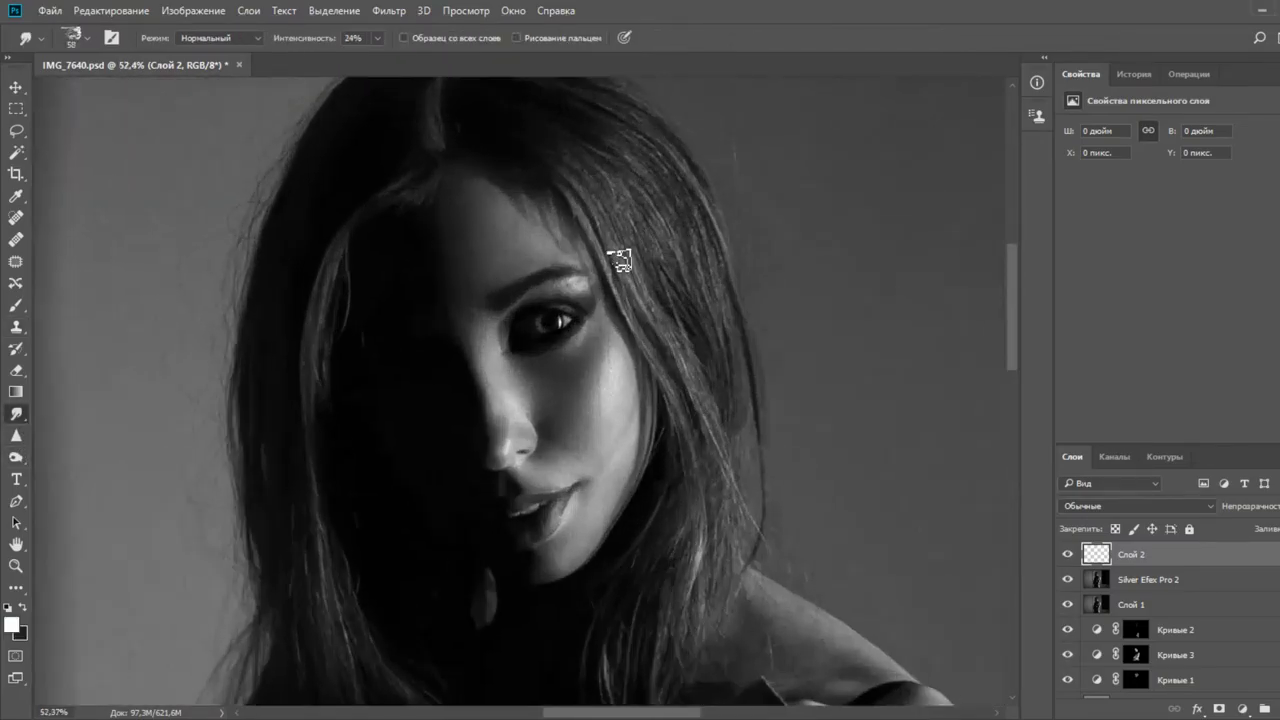
scroll(560, 378, up, 1)
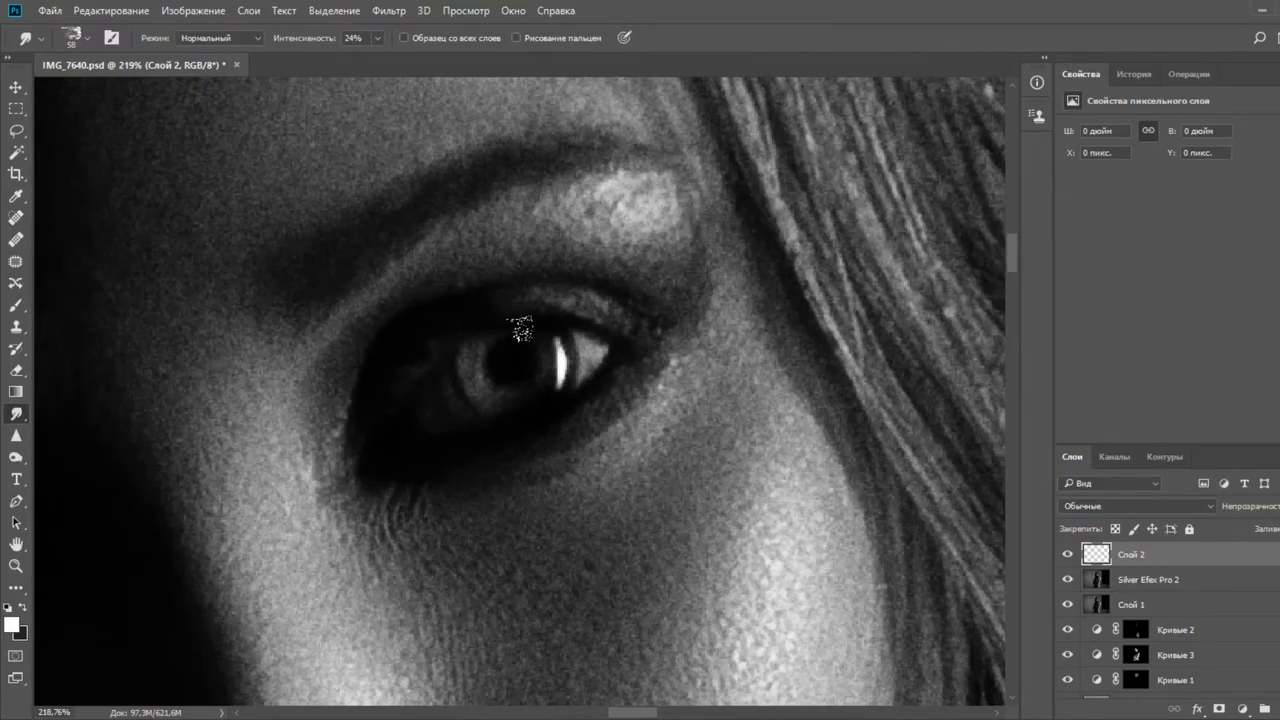
click(679, 440)
drag(468, 272, 423, 277)
scroll(588, 401, up, 1)
scroll(584, 392, up, 1)
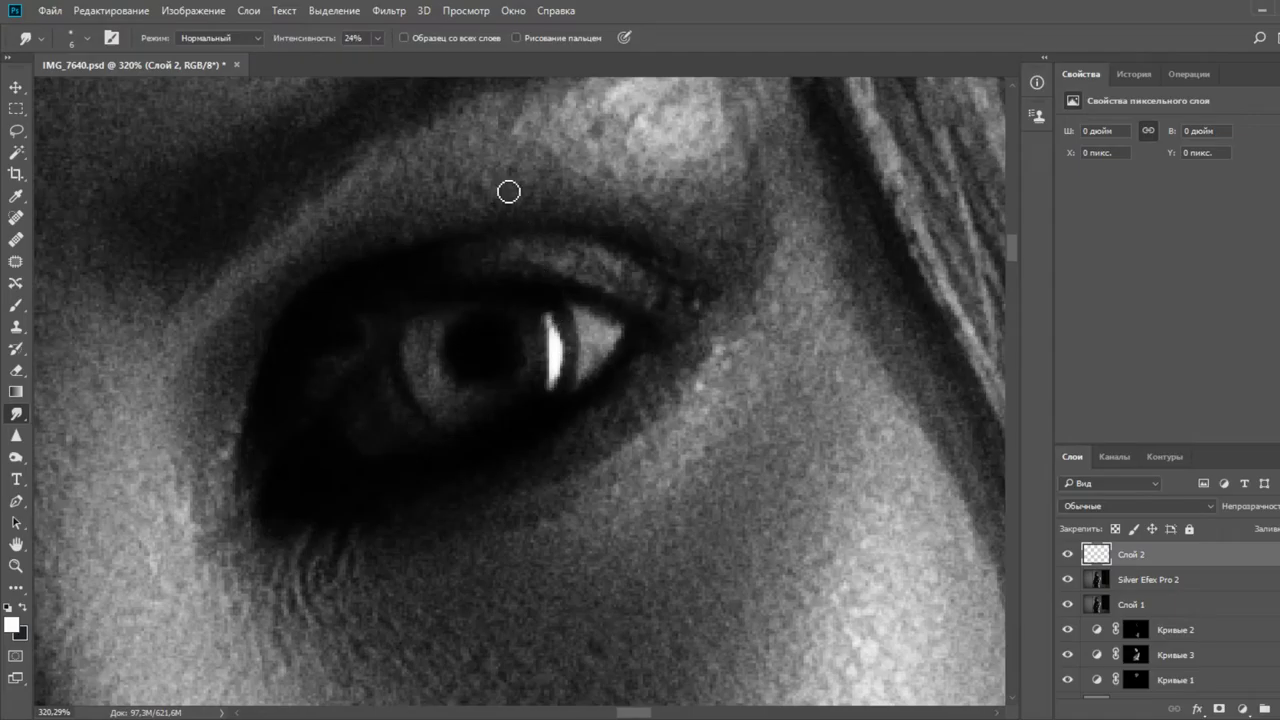
Enable finger painting and strengthen the white catchlight in the eye on Слой 2, raising the smudge strength to 34%
click(516, 38)
mouse_move(557, 337)
mouse_down()
mouse_move(547, 317)
mouse_move(565, 360)
mouse_up()
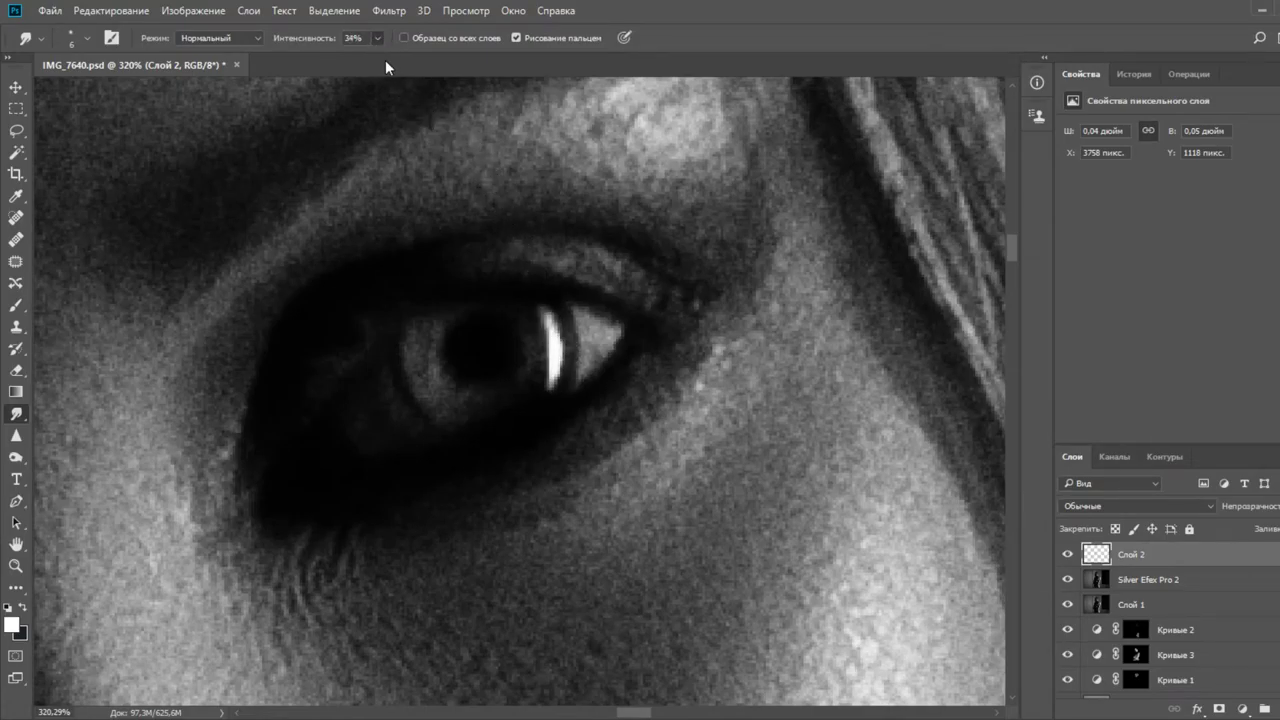
mouse_move(567, 346)
mouse_down()
mouse_move(558, 396)
mouse_move(555, 336)
mouse_up()
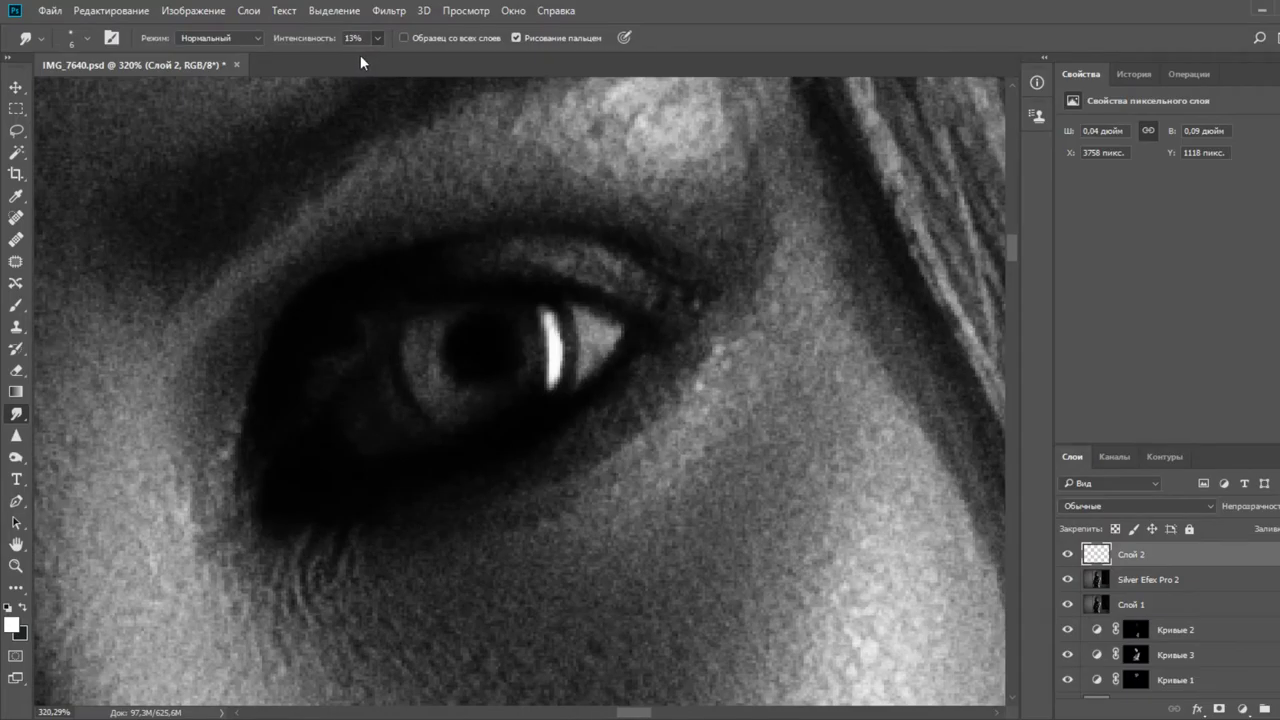
Add an empty layer above Слой 2 and smudge white into the iris with a size 20 brush at 13% strength
drag(450, 339, 472, 348)
key(ctrl+shift+alt+n)
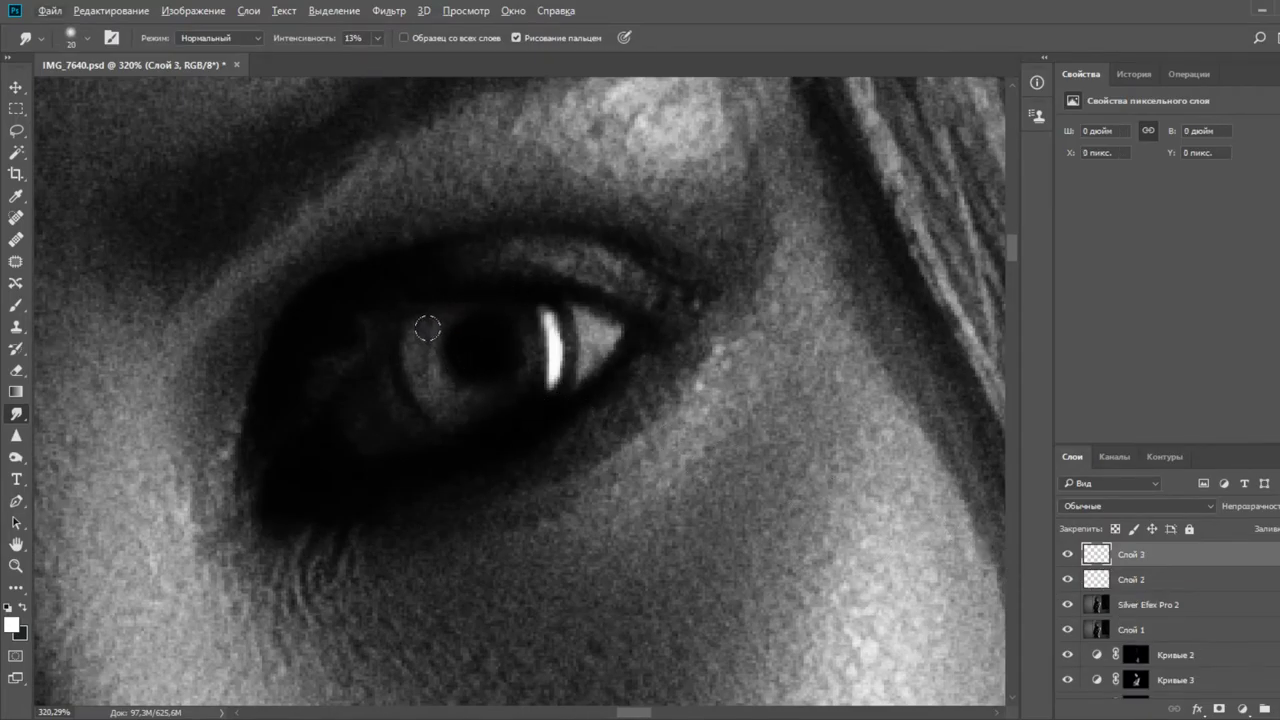
click(427, 368)
mouse_move(427, 368)
mouse_down()
mouse_move(463, 406)
mouse_move(423, 355)
mouse_move(430, 376)
mouse_up()
Set Слой 3's blend mode to Soft Light (Мягкий свет) and extend the white smudge strokes around the iris
click(1157, 503)
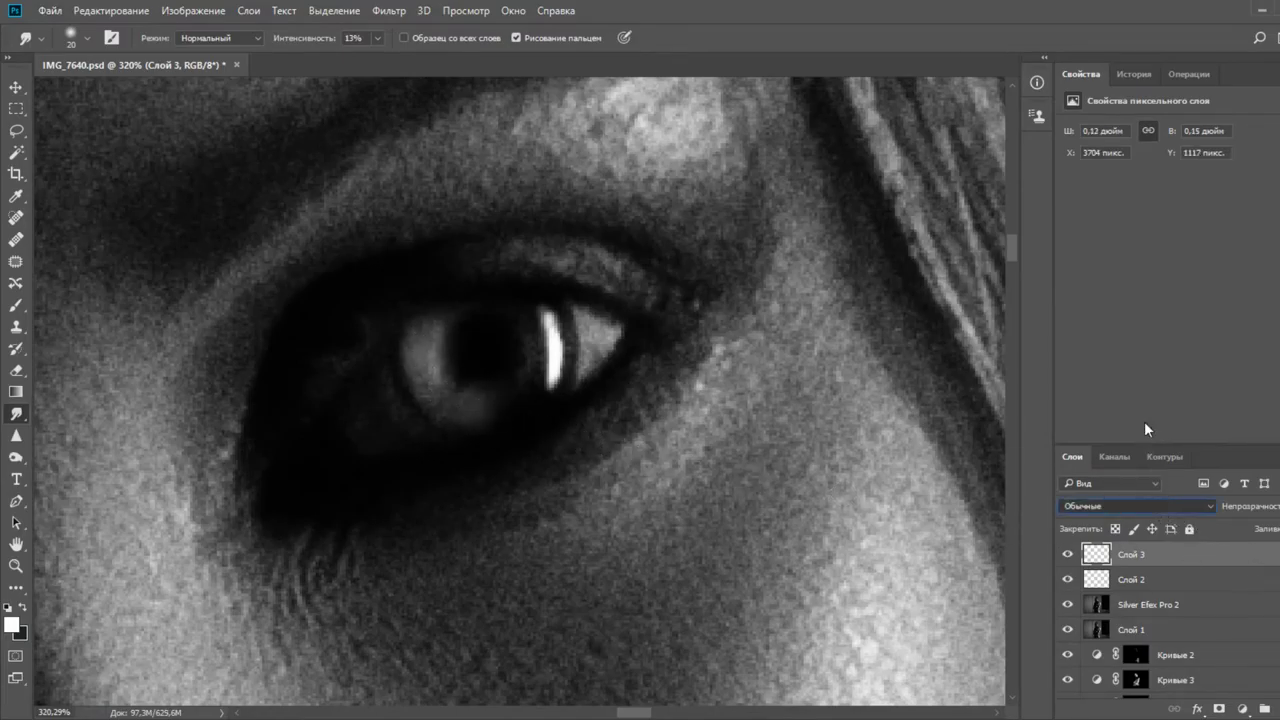
click(1100, 329)
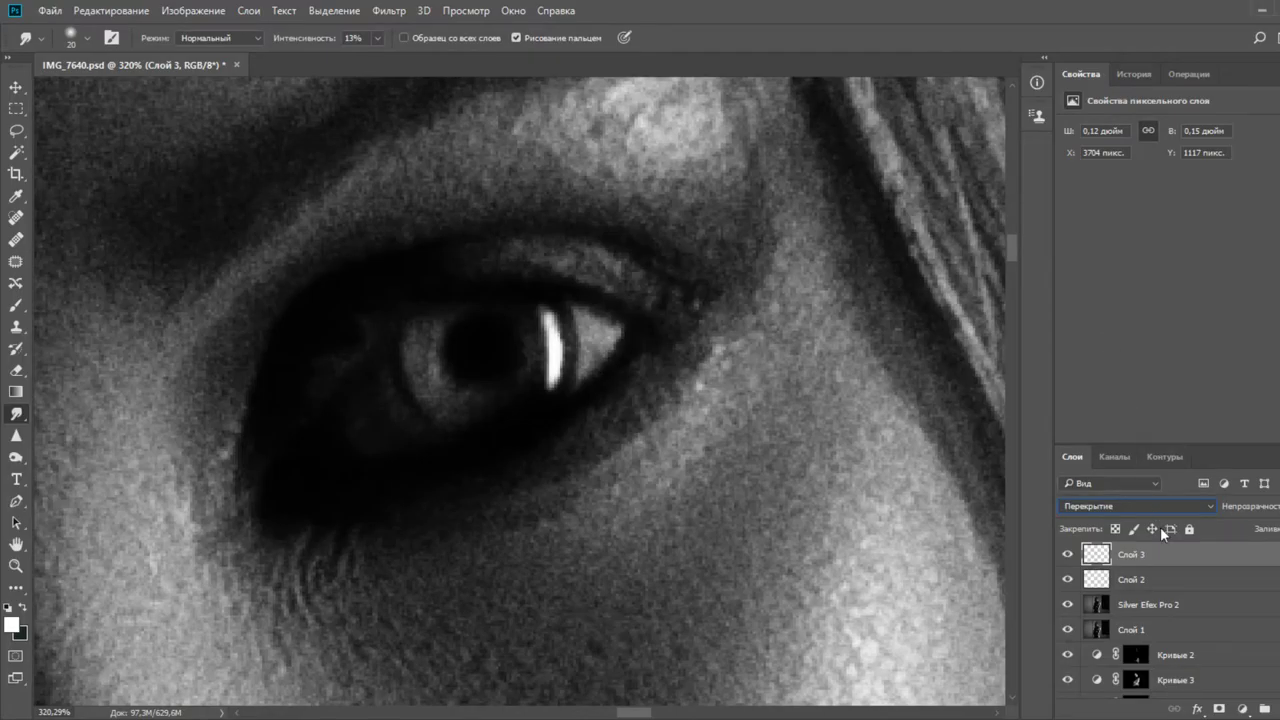
scroll(1103, 508, up, 1)
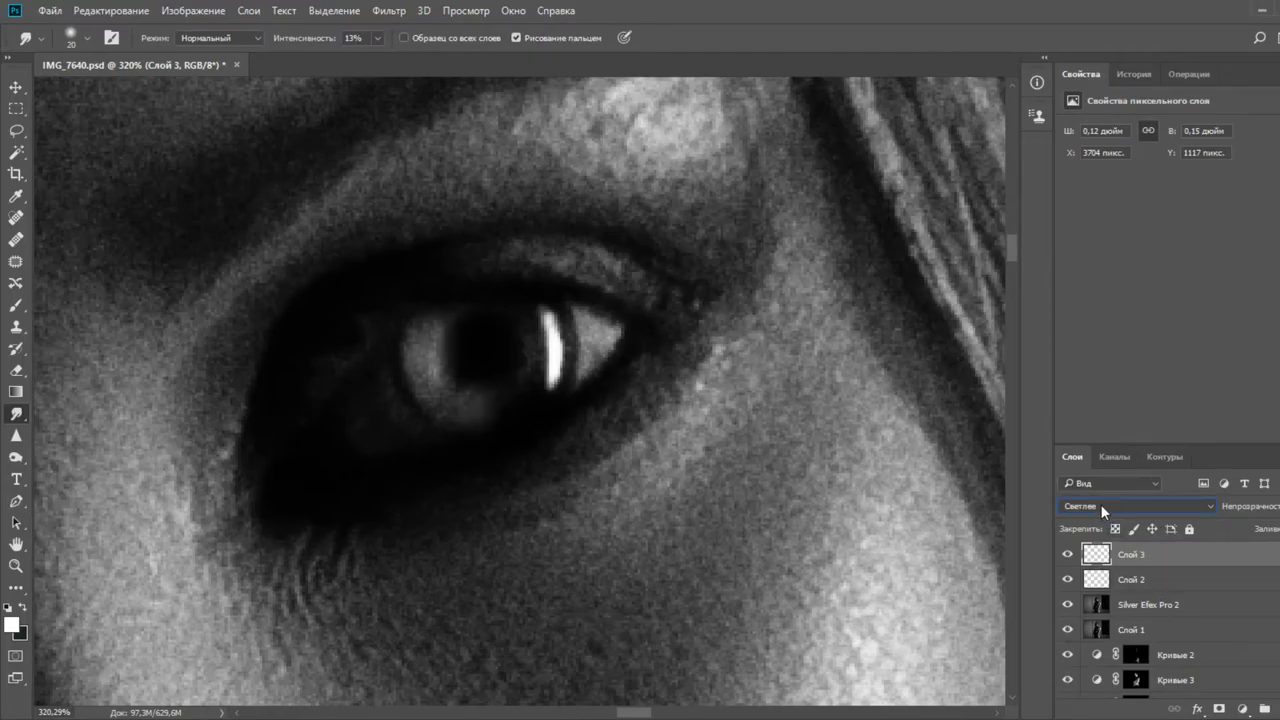
key(shift+alt+f)
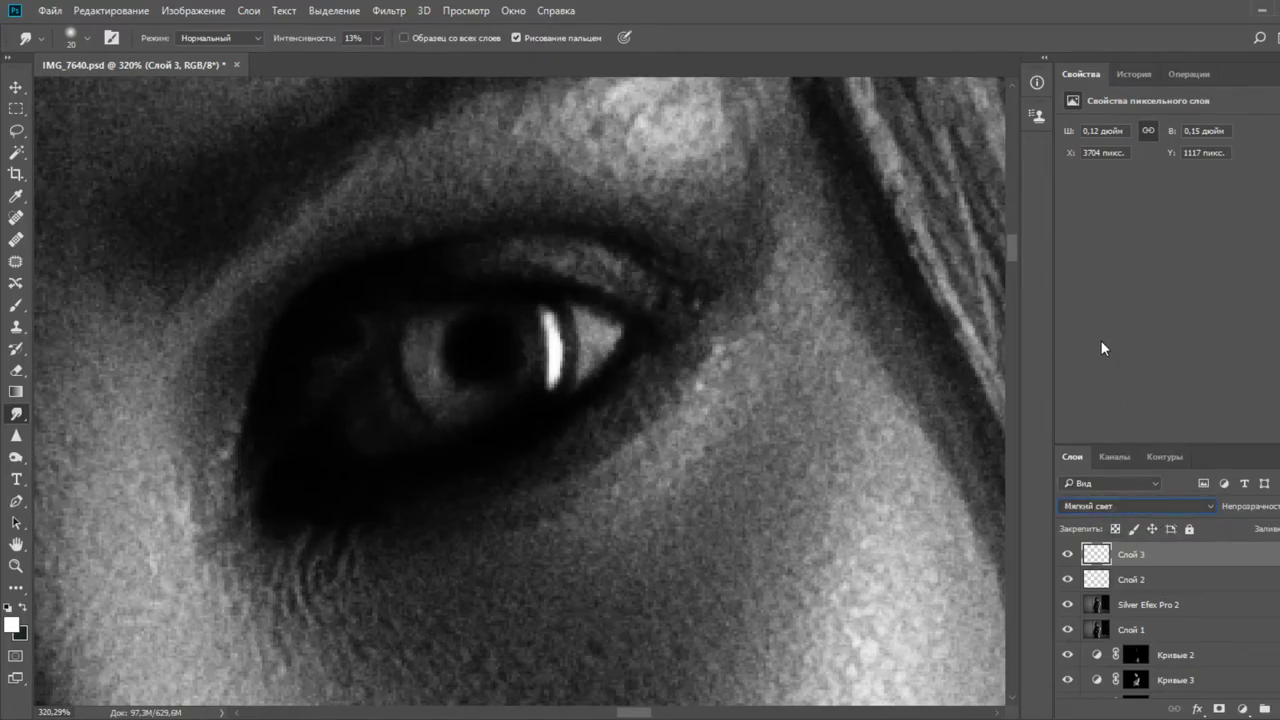
mouse_move(462, 399)
mouse_down()
mouse_move(410, 339)
mouse_move(441, 404)
mouse_move(412, 334)
mouse_move(422, 324)
mouse_move(429, 362)
mouse_move(471, 400)
mouse_up()
drag(540, 326, 480, 408)
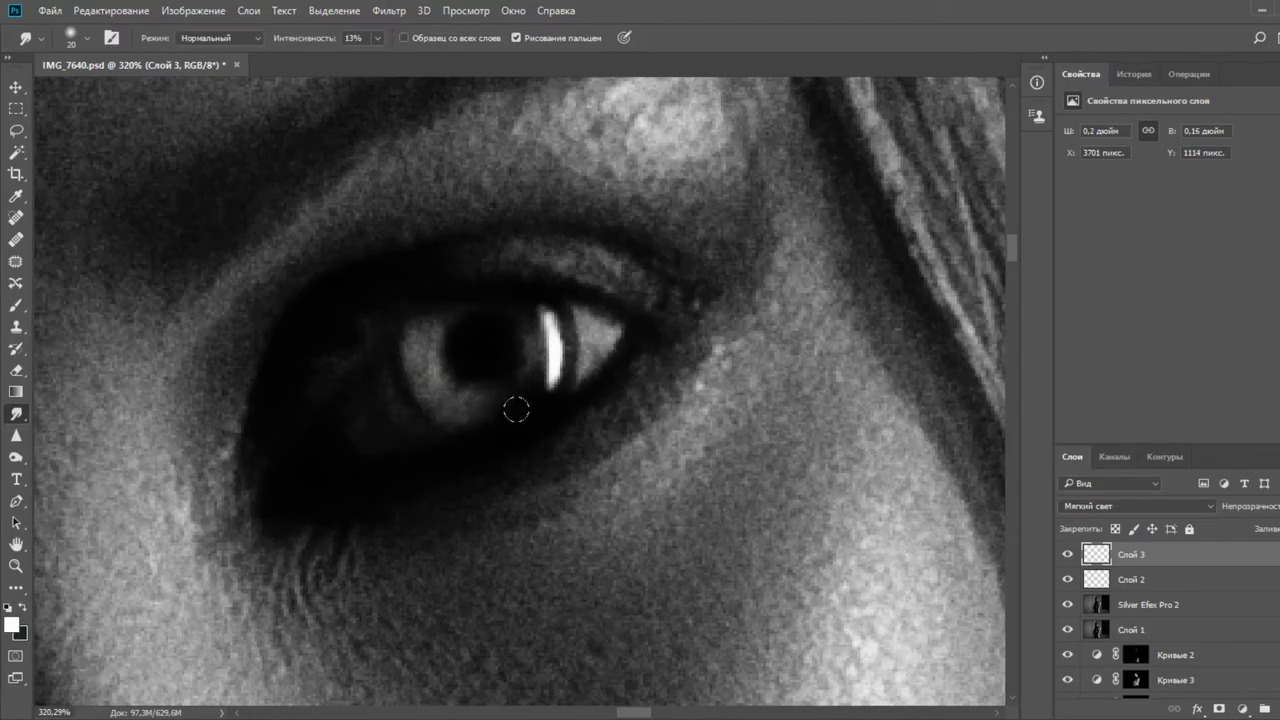
Lighten the upper eyelid, outer eye area and brow bone on Слой 3 with white strokes at brush sizes 30 to 55
scroll(514, 408, down, 2)
mouse_move(590, 307)
mouse_down()
mouse_move(529, 310)
mouse_move(596, 320)
mouse_up()
mouse_move(533, 309)
mouse_down()
mouse_move(498, 309)
mouse_move(555, 384)
mouse_move(581, 351)
mouse_move(579, 316)
mouse_up()
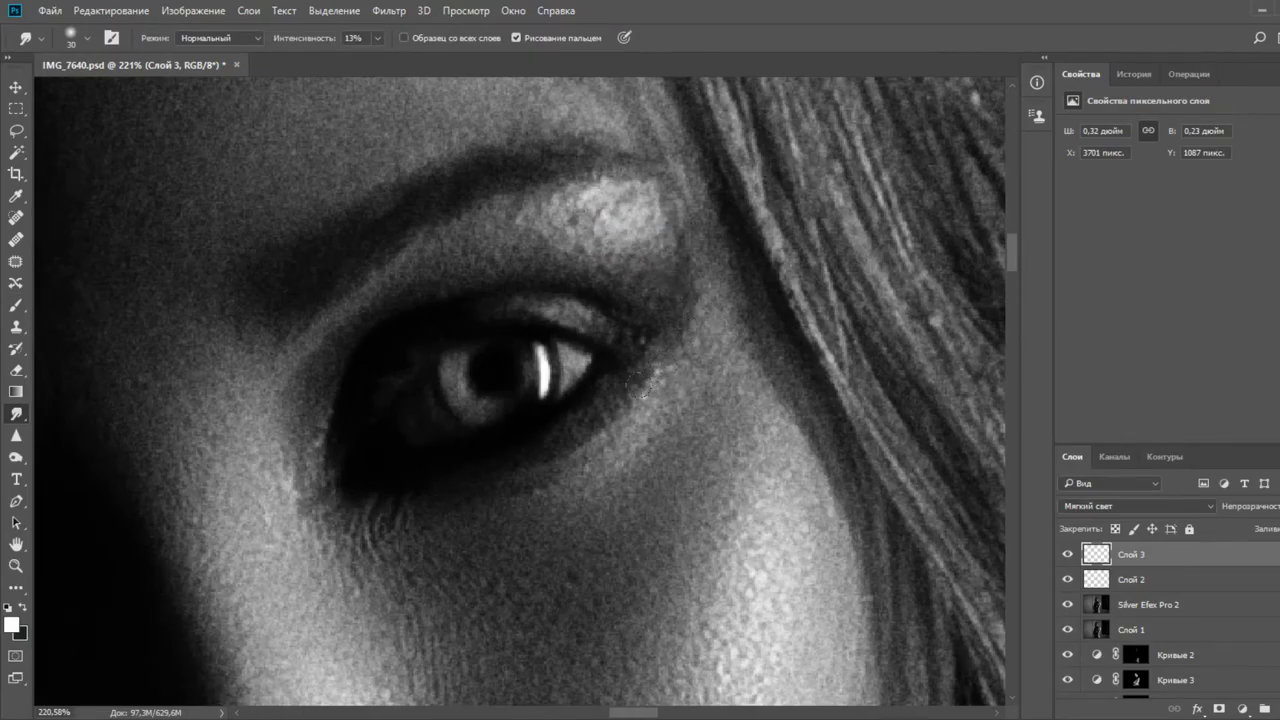
drag(650, 282, 675, 275)
drag(566, 228, 539, 238)
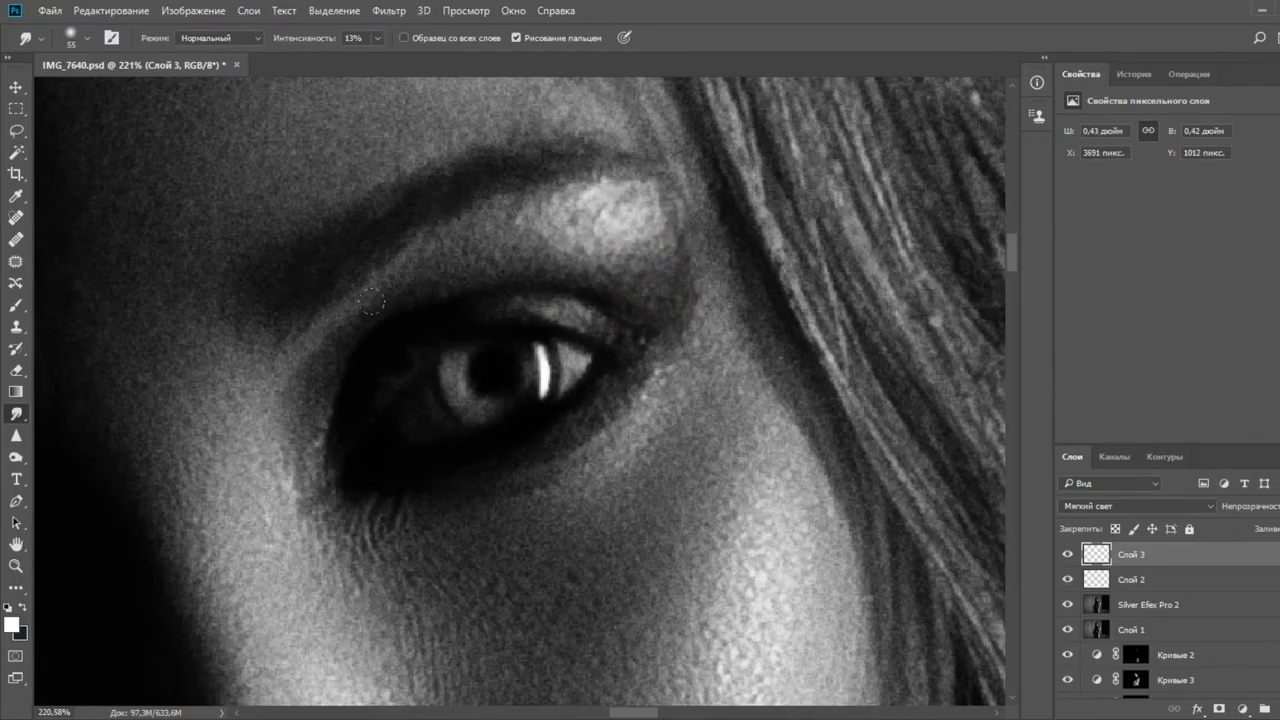
Brighten the lower lip, the upper lip edge and the teeth with white strokes, using brush sizes from 43 down to 20
scroll(515, 382, down, 9)
scroll(672, 425, down, 4)
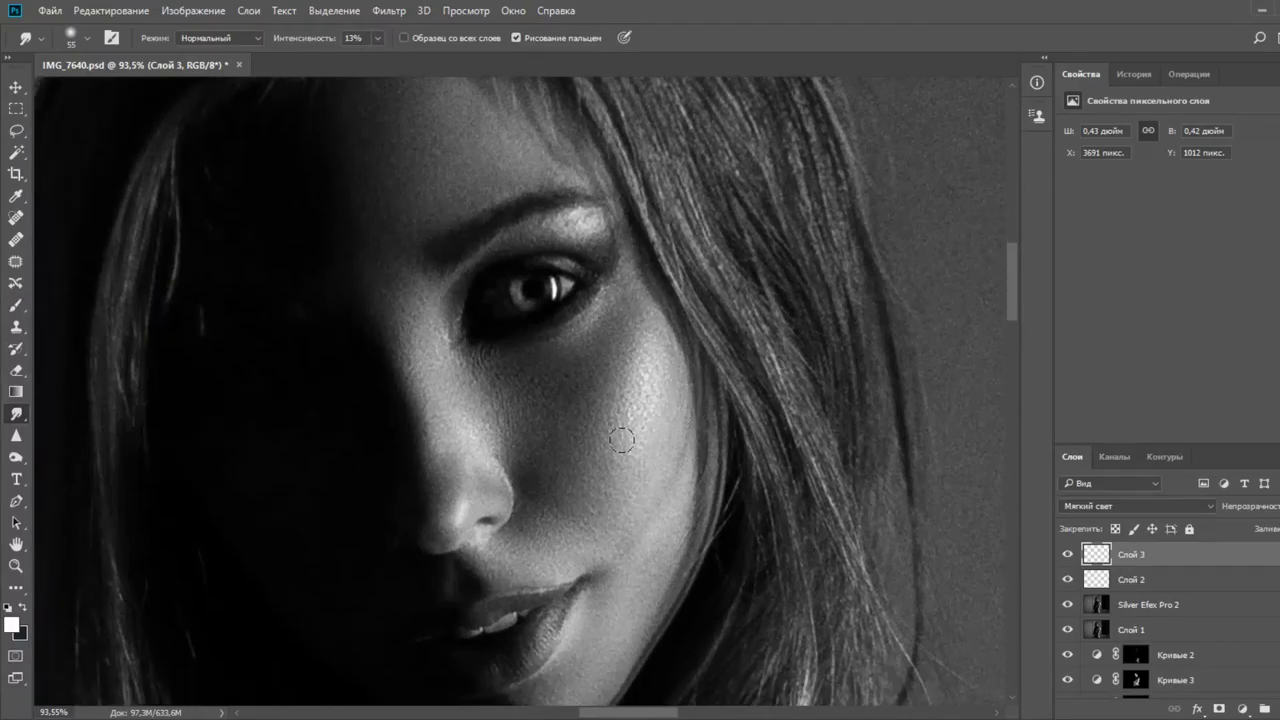
scroll(598, 552, down, 1)
scroll(554, 580, up, 10)
mouse_move(566, 494)
mouse_down()
mouse_move(535, 494)
mouse_move(542, 425)
mouse_up()
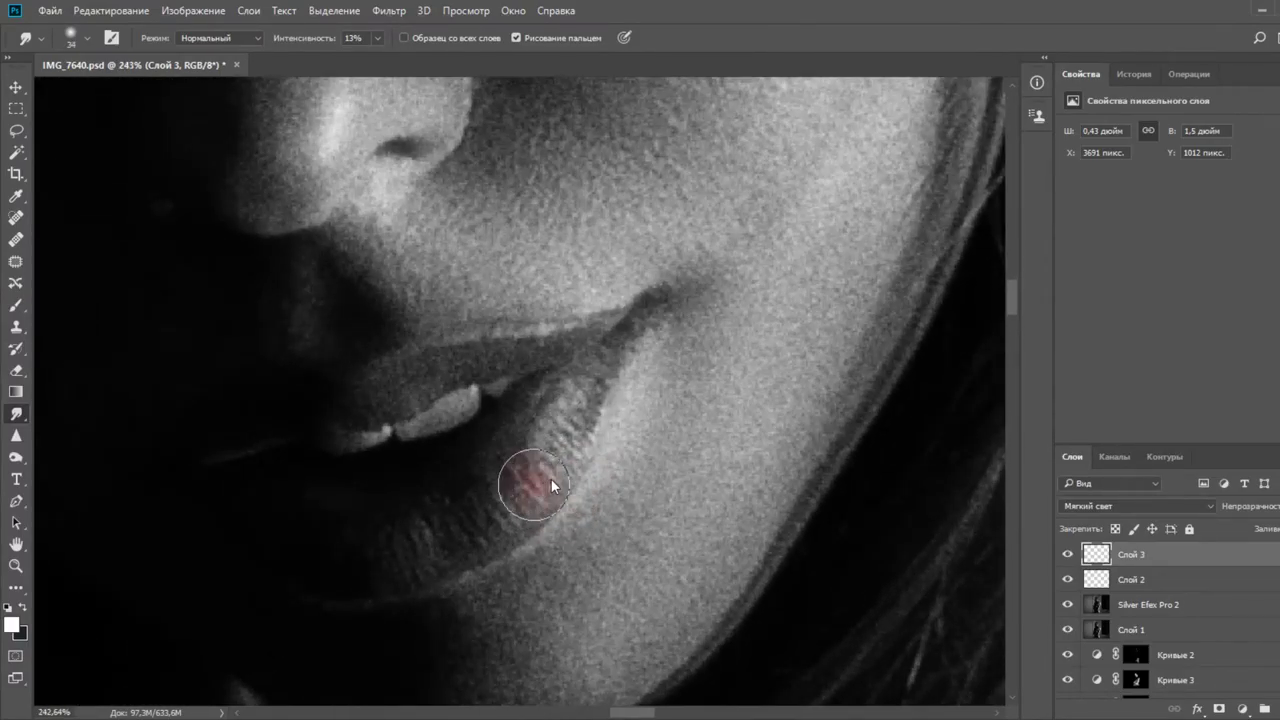
drag(551, 479, 556, 392)
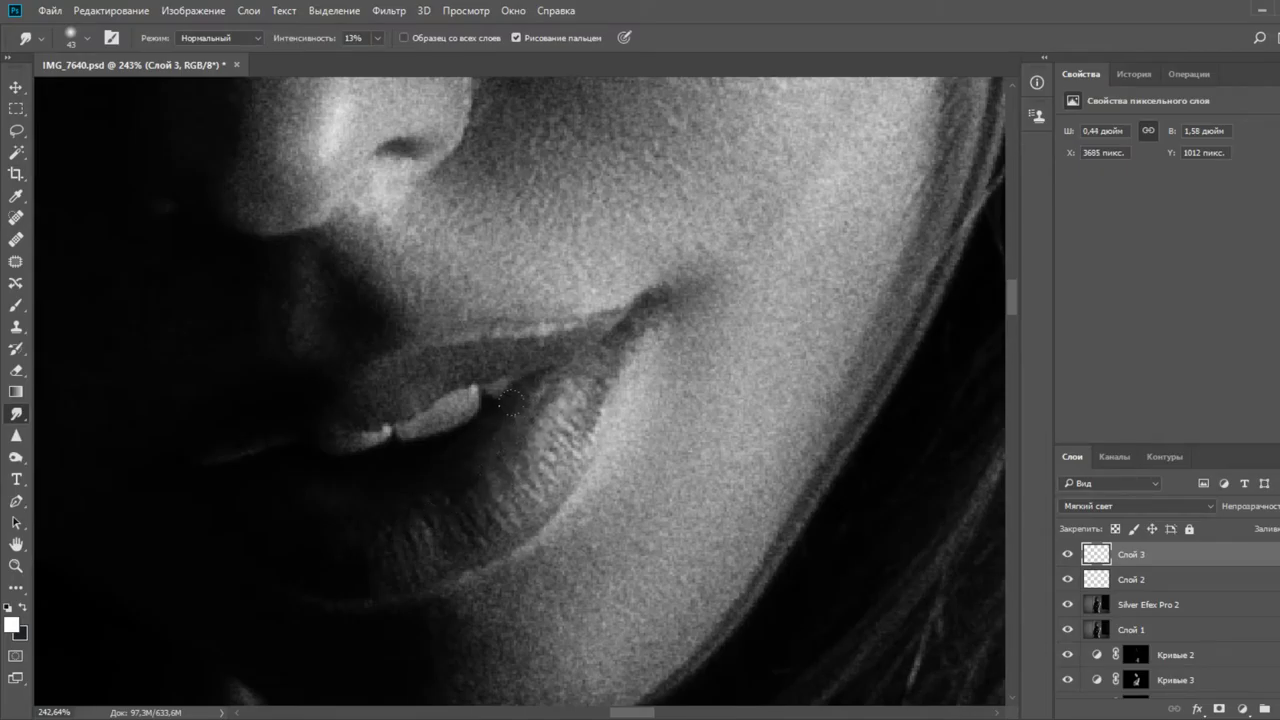
mouse_move(543, 357)
mouse_down()
mouse_move(510, 352)
mouse_move(509, 337)
mouse_move(463, 343)
mouse_up()
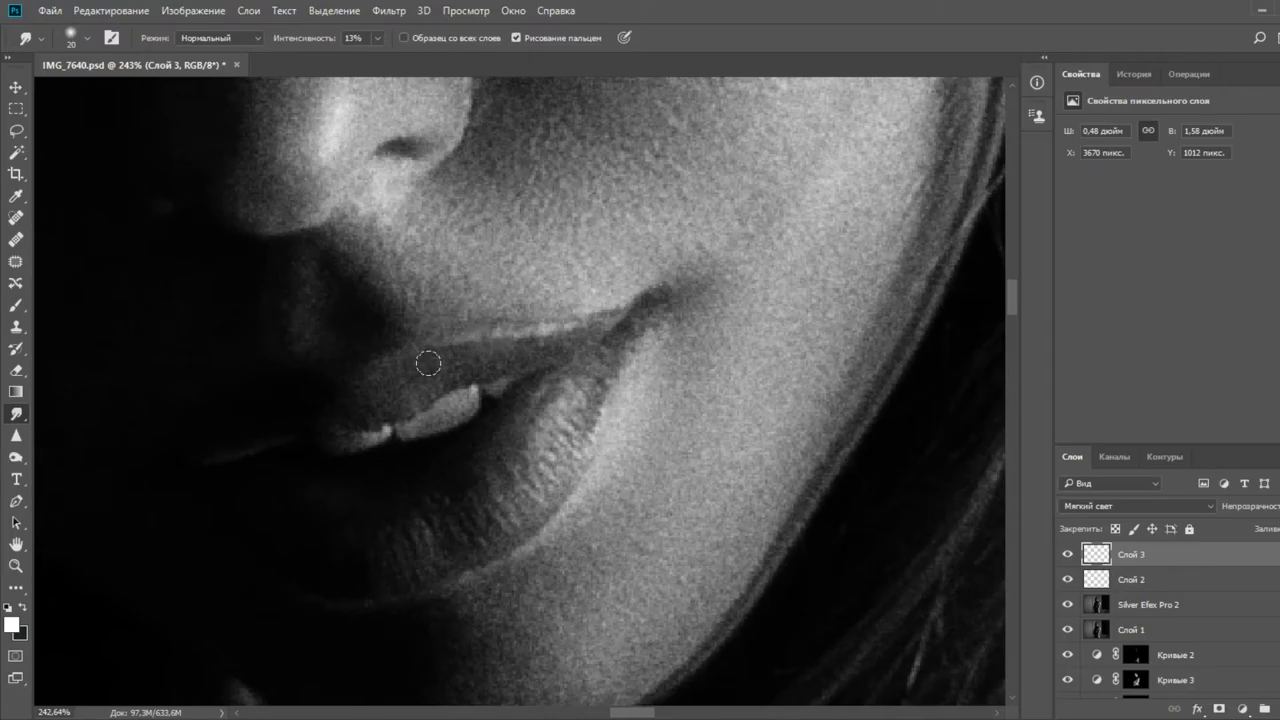
drag(448, 423, 340, 441)
scroll(454, 471, down, 3)
scroll(454, 470, down, 3)
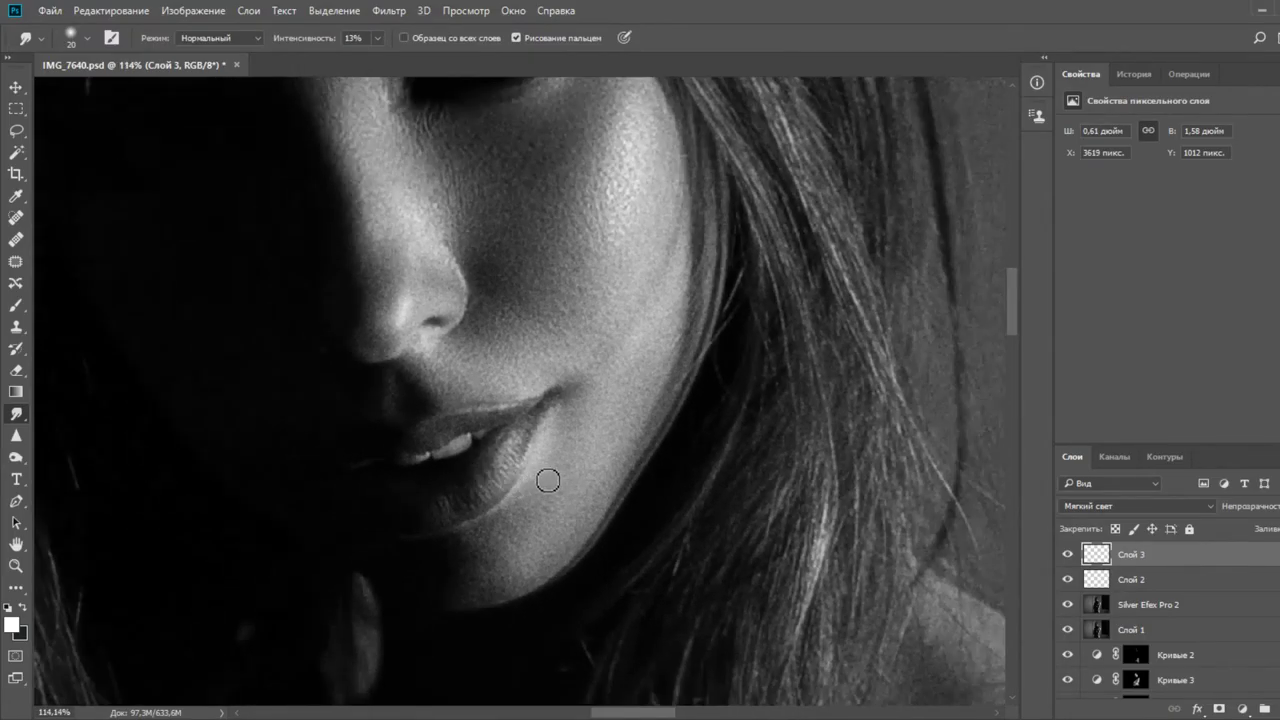
Lighten the bridge of the nose on Слой 3 with white strokes from a size 35 brush
scroll(483, 362, up, 2)
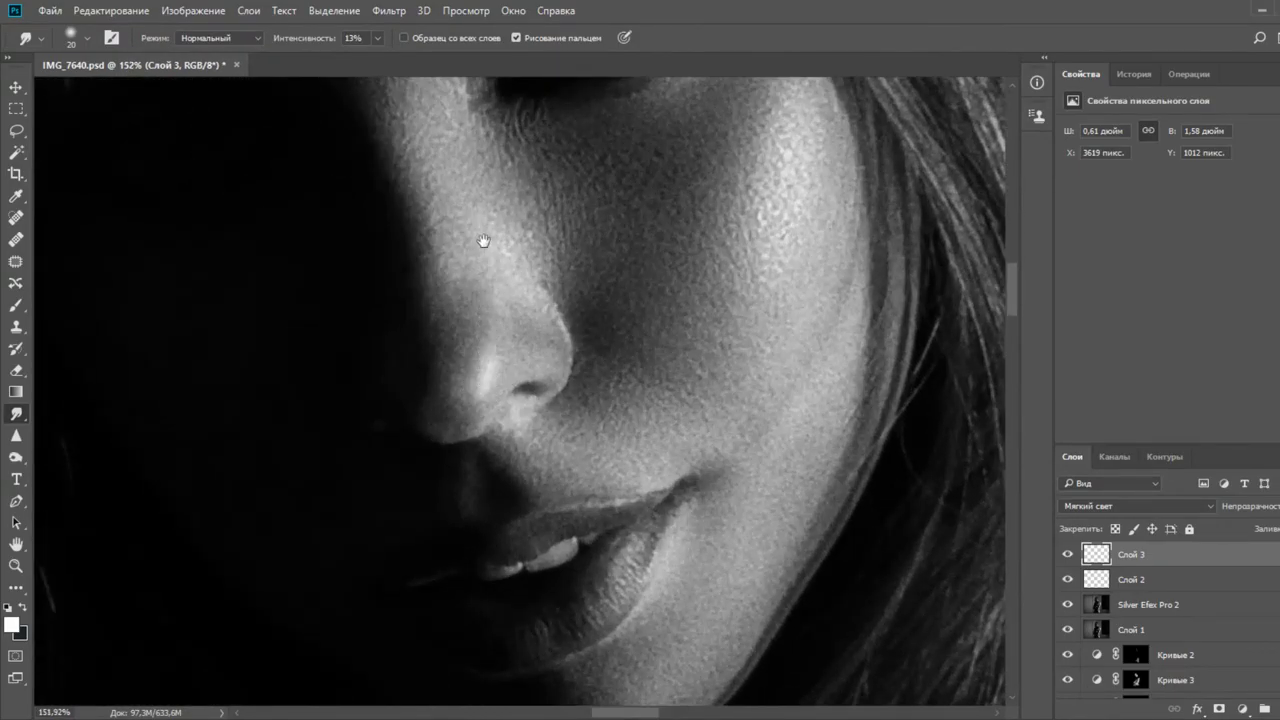
mouse_move(484, 238)
mouse_down()
mouse_move(507, 364)
mouse_move(514, 355)
mouse_up()
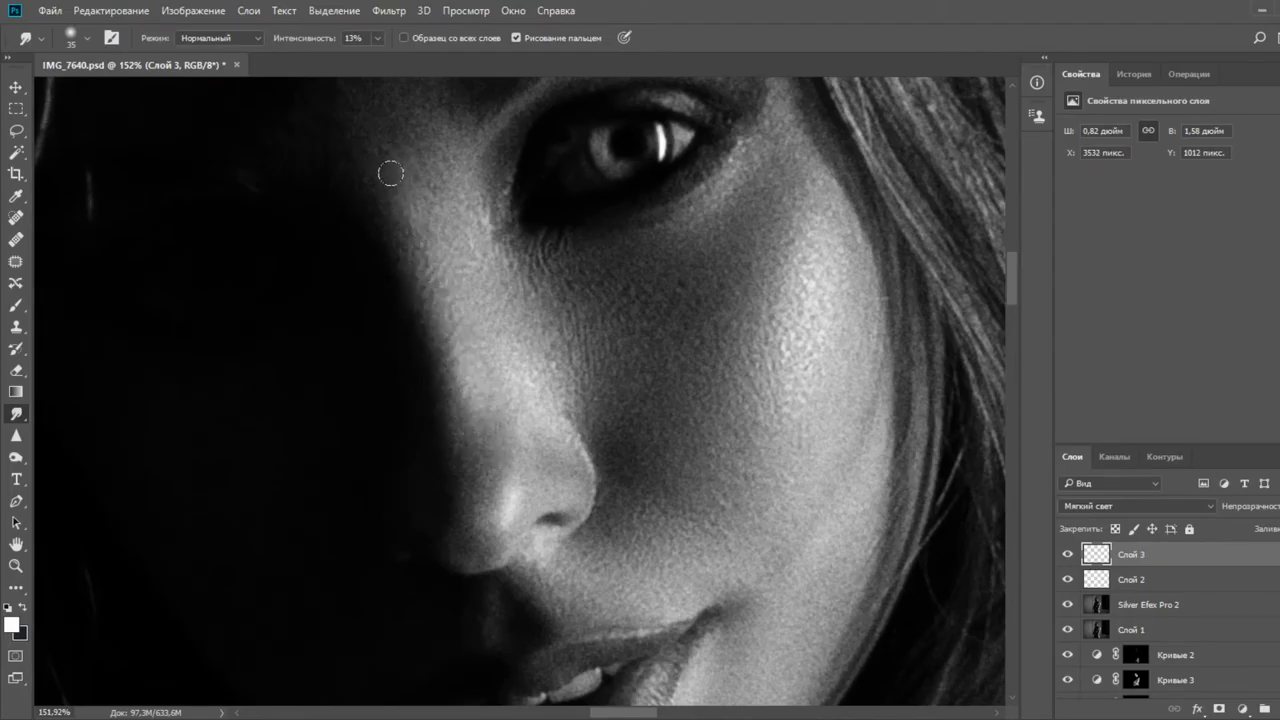
scroll(531, 470, down, 5)
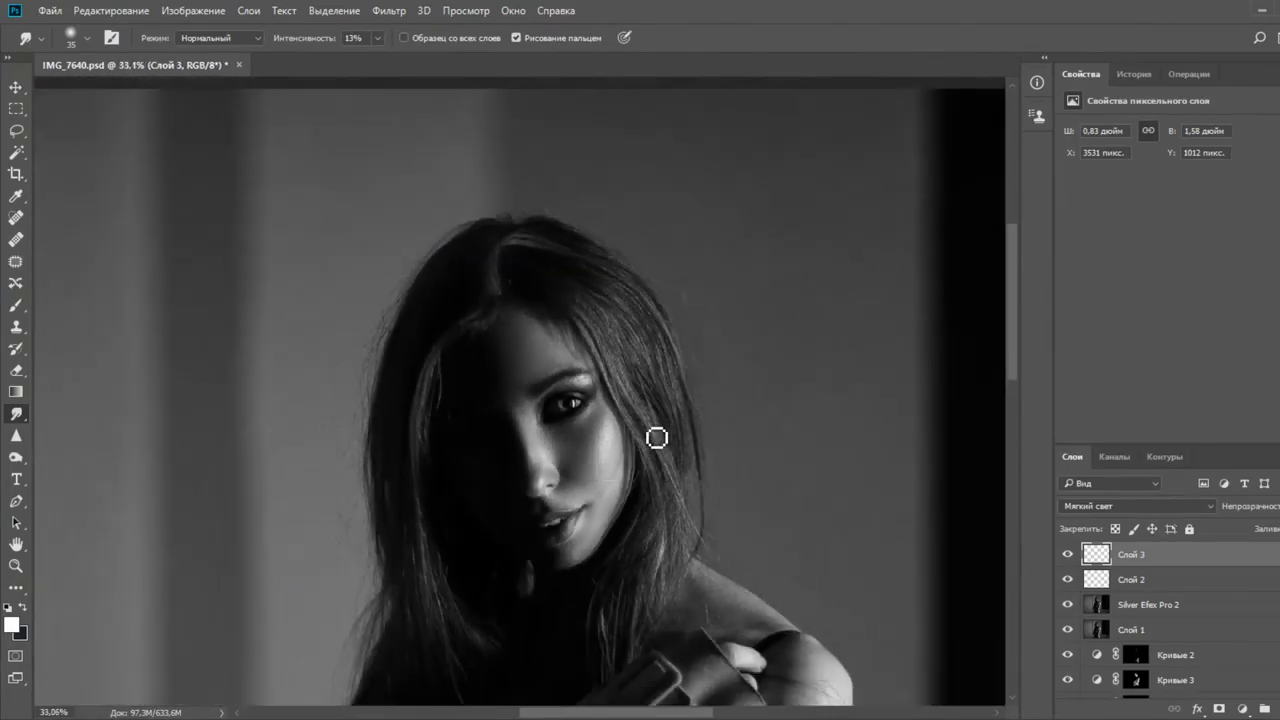
Brighten the sleeve cuff below the fingers with white strokes from a size 133 brush
scroll(640, 433, down, 4)
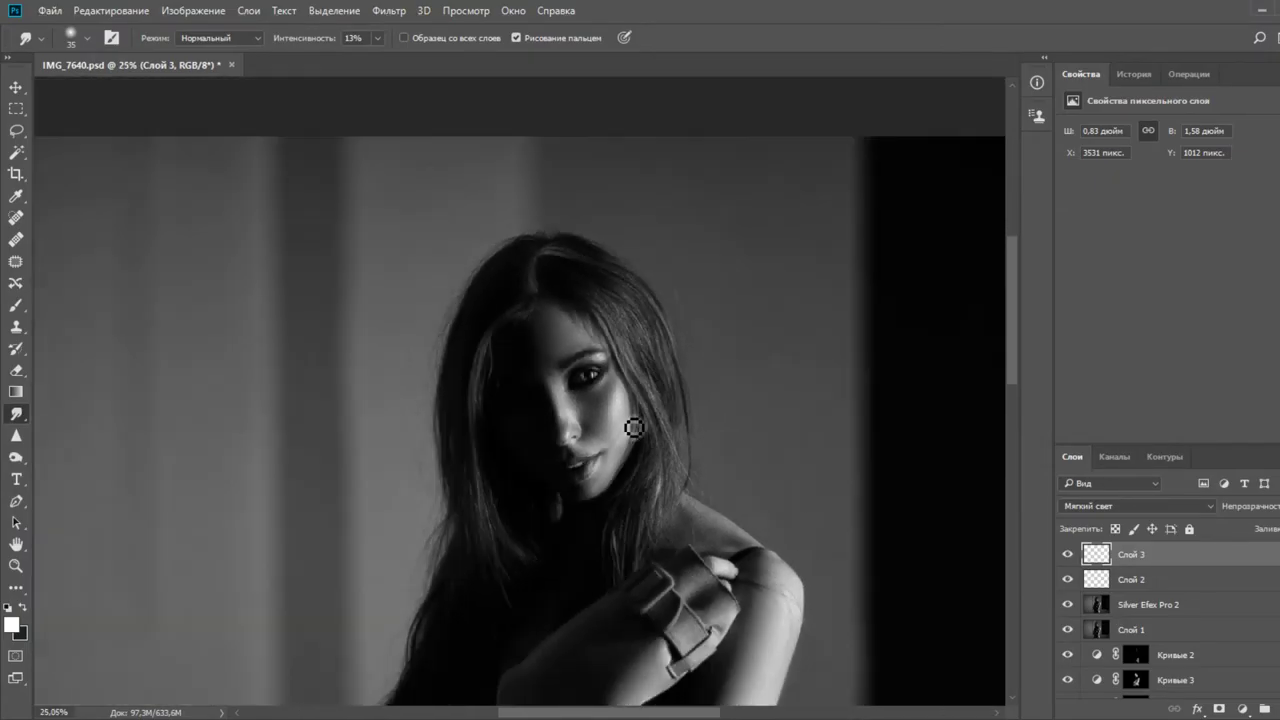
scroll(634, 428, down, 3)
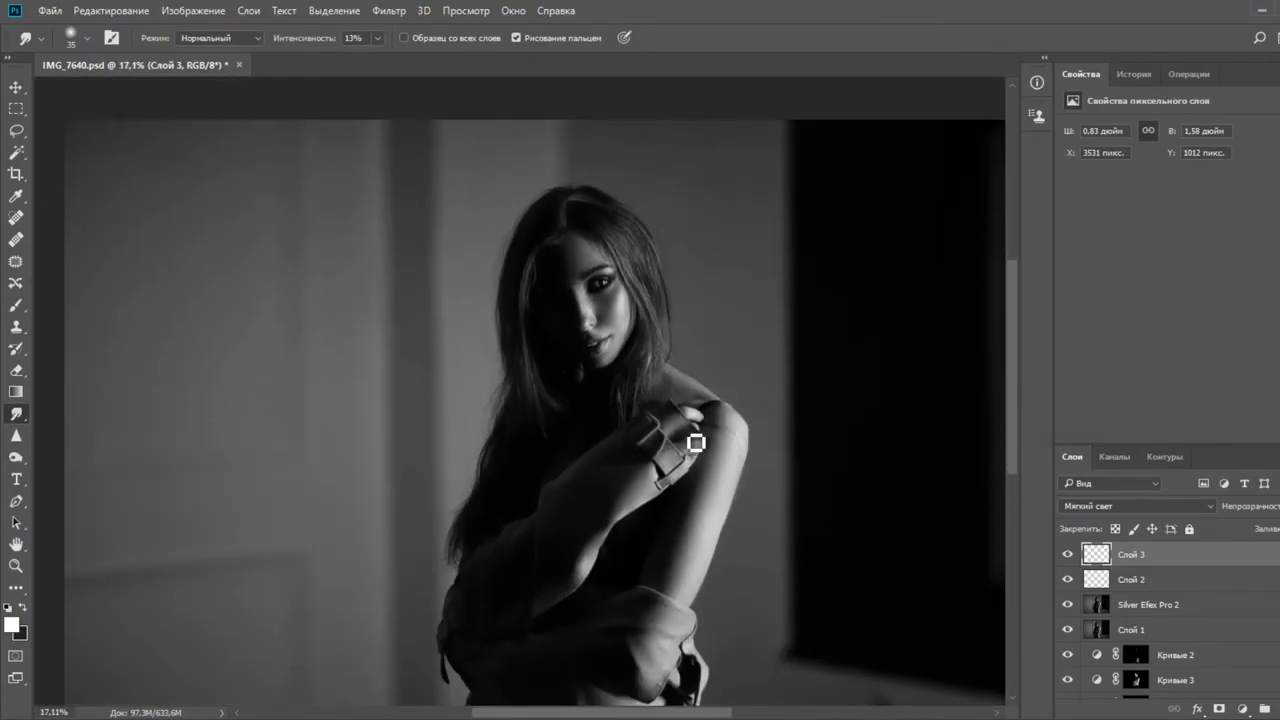
scroll(582, 386, down, 1)
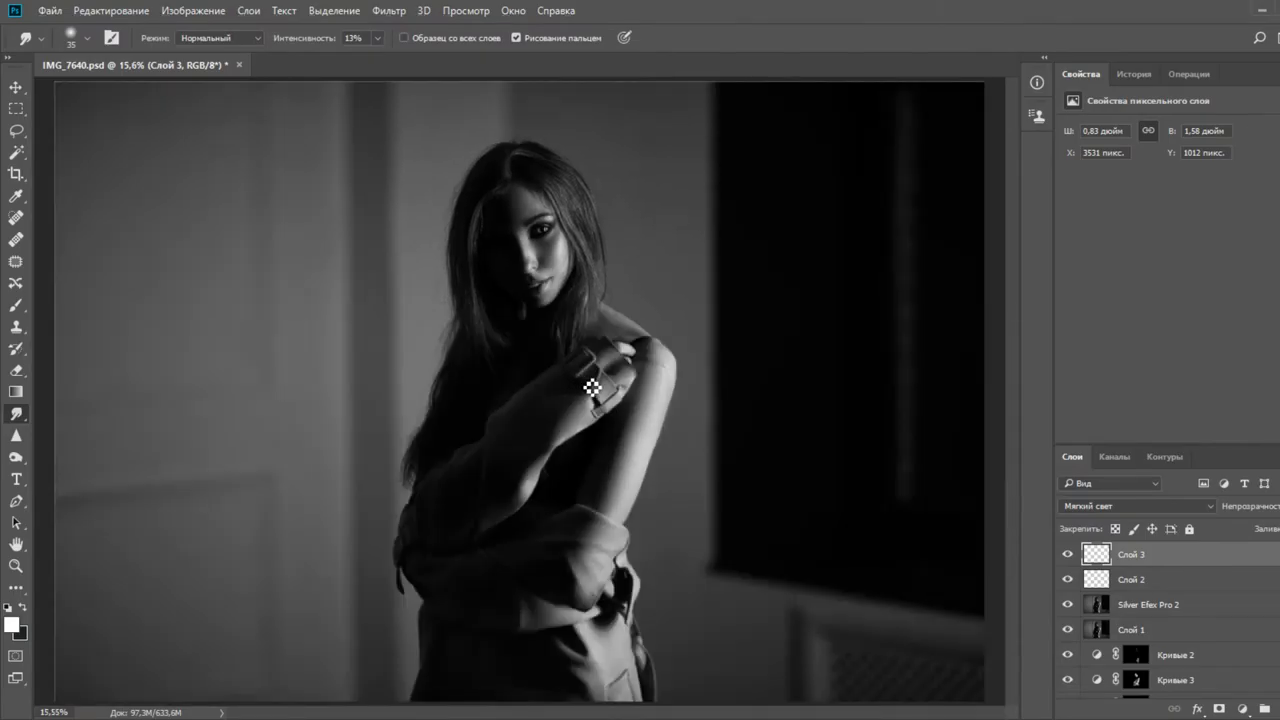
scroll(593, 387, up, 1)
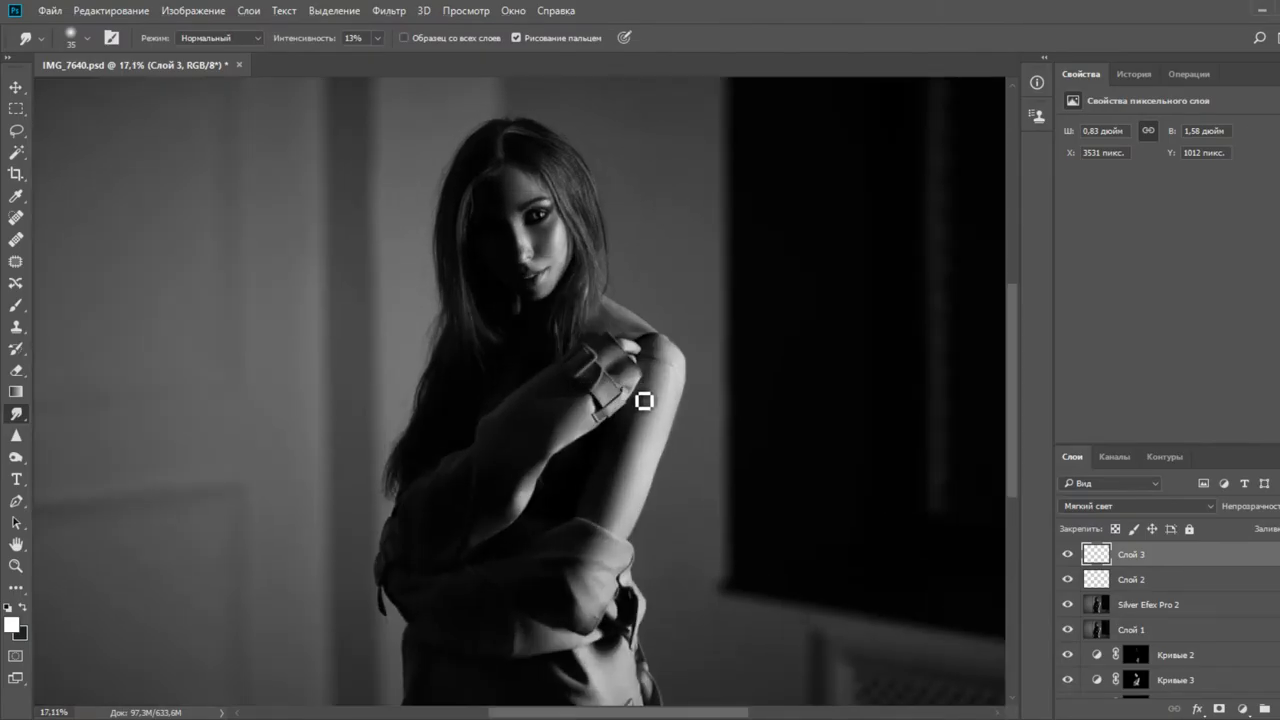
scroll(625, 328, up, 2)
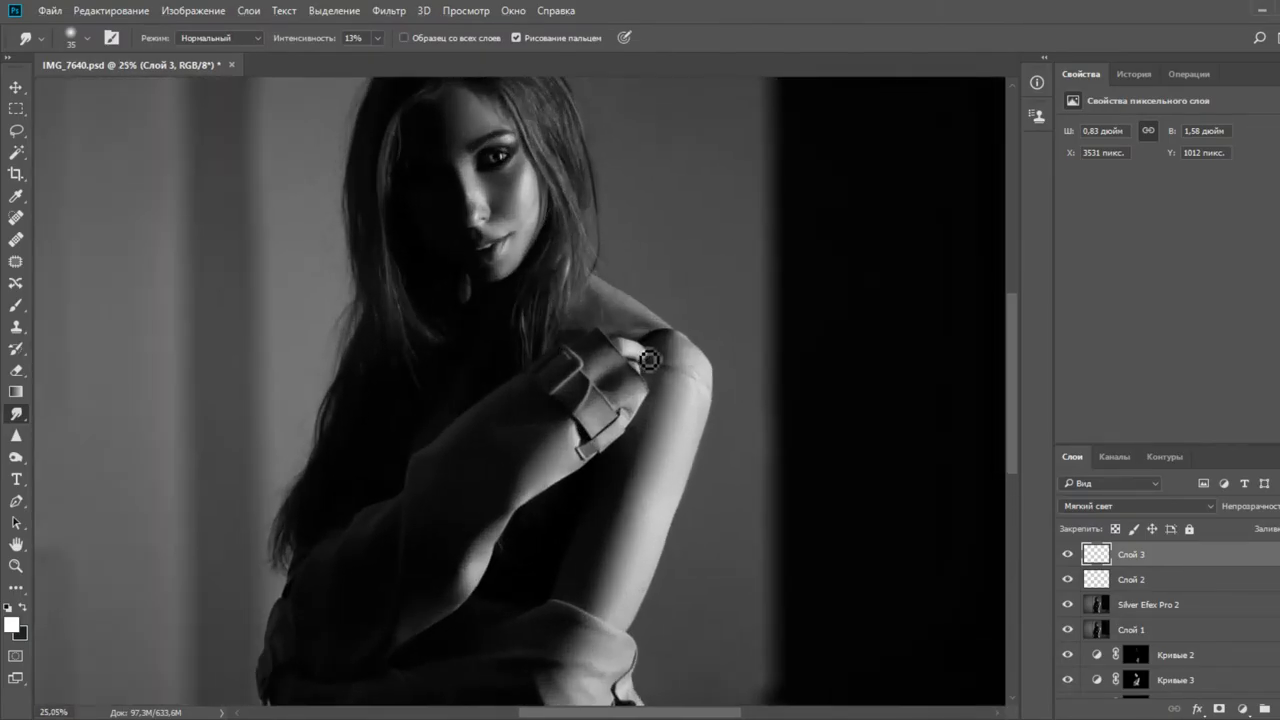
scroll(649, 359, up, 5)
mouse_move(584, 317)
mouse_down()
mouse_move(570, 354)
mouse_move(562, 315)
mouse_up()
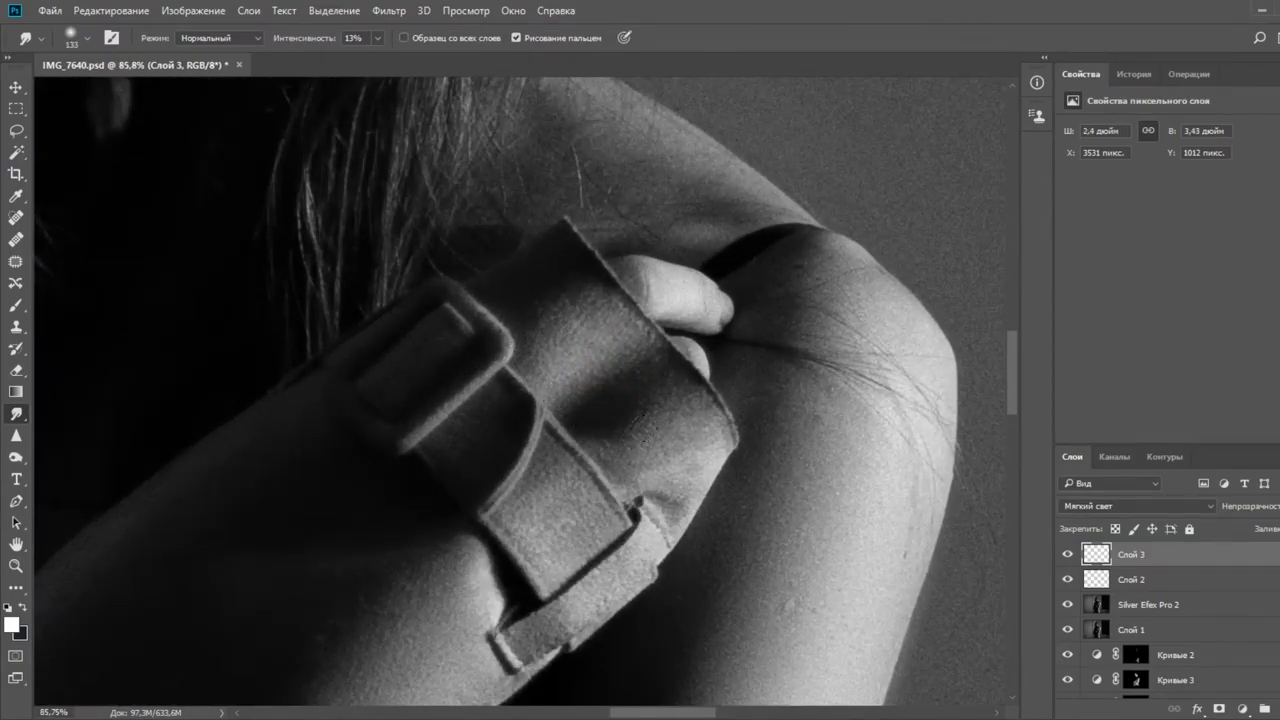
Swap the foreground to black and deepen the shadows on the cuff folds and strap with a size 98 brush
key(x)
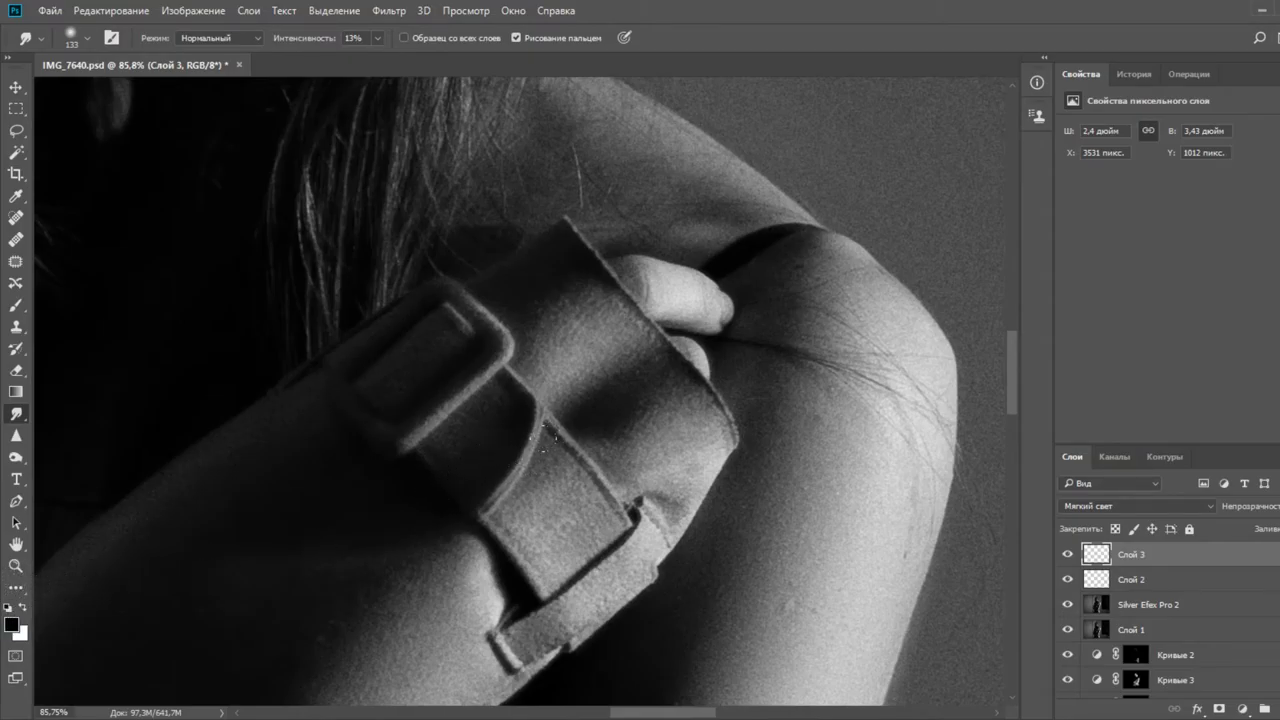
drag(539, 481, 526, 482)
mouse_move(620, 377)
mouse_down()
mouse_move(640, 358)
mouse_move(636, 379)
mouse_up()
drag(553, 277, 532, 286)
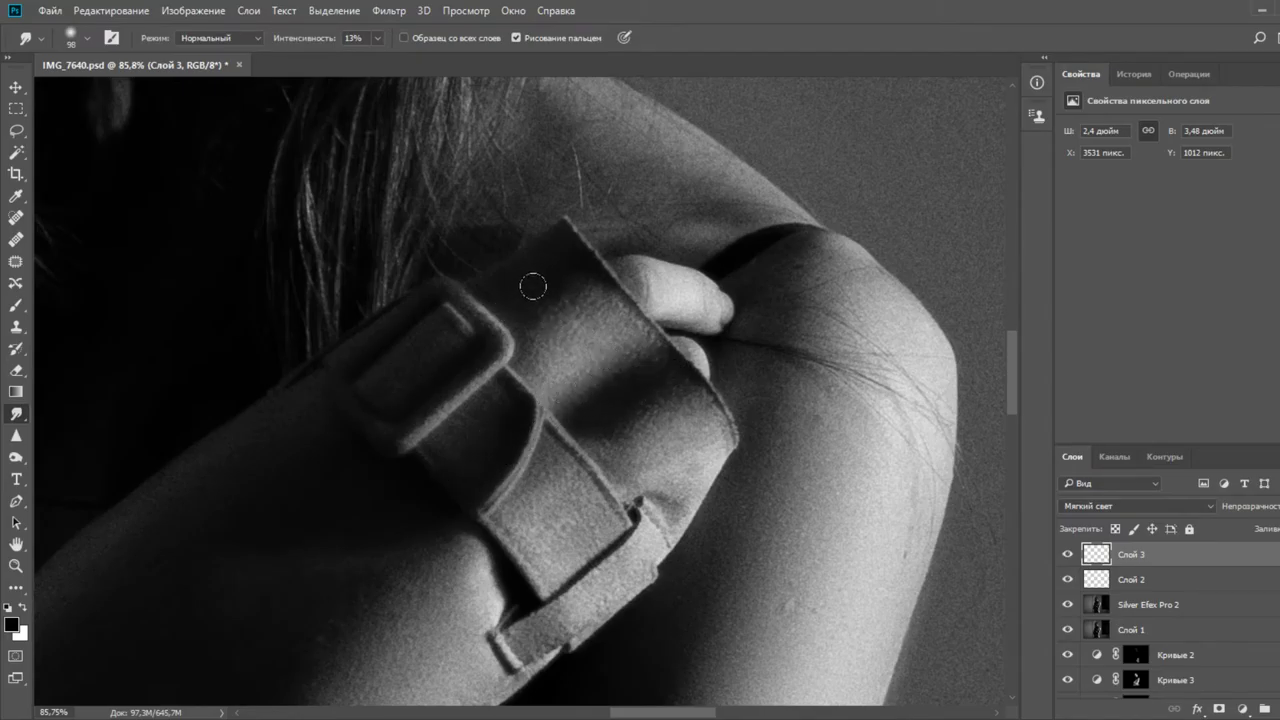
drag(517, 411, 457, 522)
drag(566, 620, 611, 503)
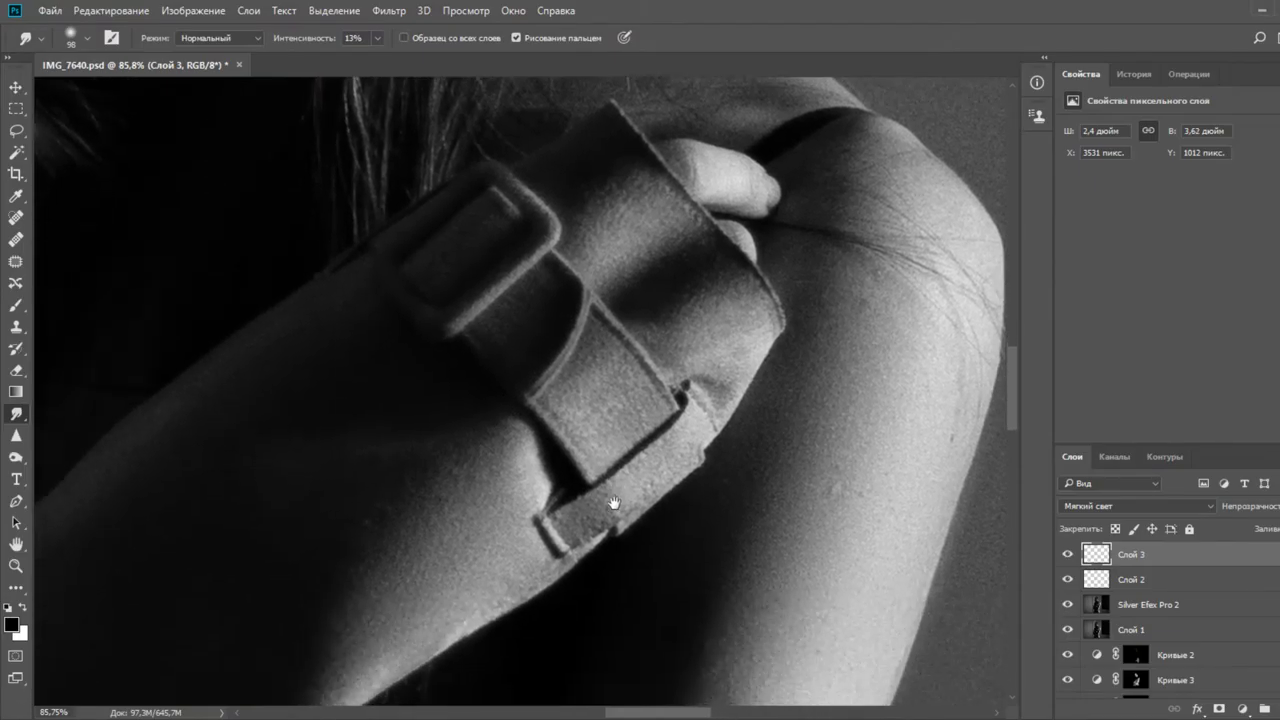
Darken the edges of the strap loop with black at brush size 31 and brighten its end seam with white
scroll(580, 569, up, 3)
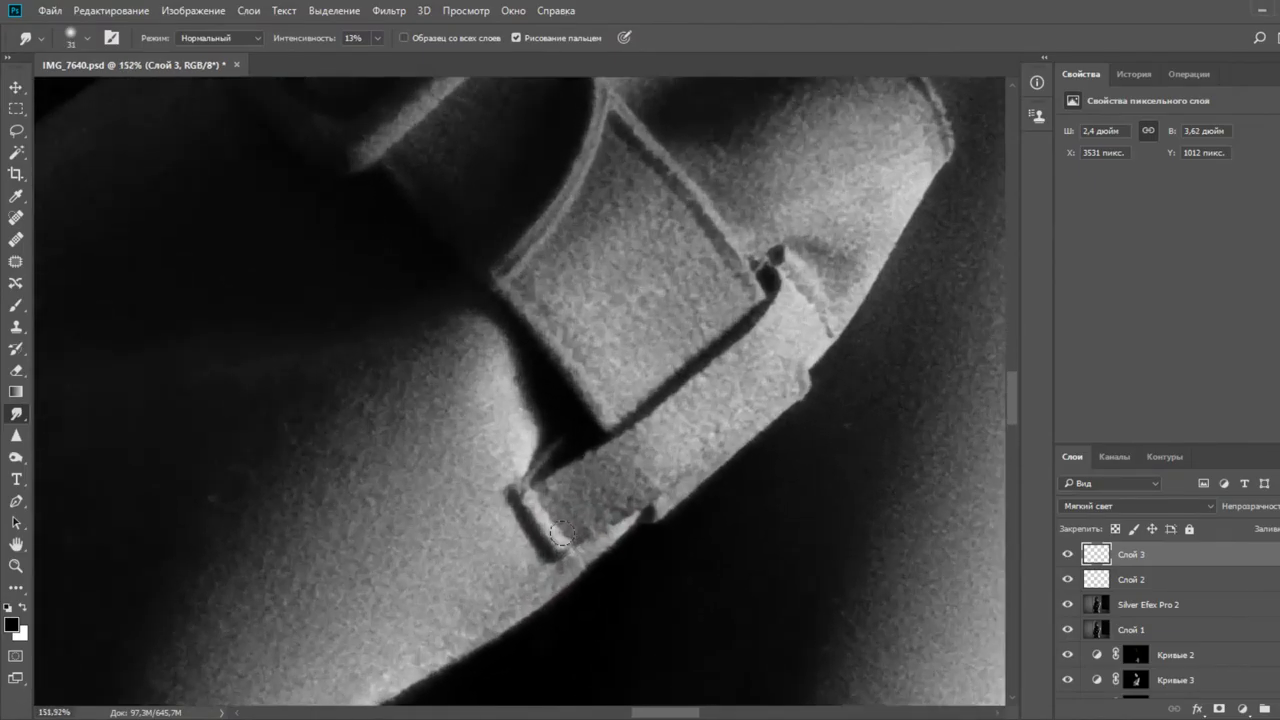
mouse_move(531, 513)
mouse_down()
mouse_move(541, 548)
mouse_move(510, 490)
mouse_up()
mouse_move(541, 513)
mouse_down()
mouse_move(555, 568)
mouse_move(538, 527)
mouse_move(552, 531)
mouse_move(530, 516)
mouse_up()
key(x)
alt+right_click(622, 525)
Shade the strap's stitched edge with black at size 32 and 28% strength, and lighten its centre with a larger white brush
key(x)
drag(677, 187, 720, 255)
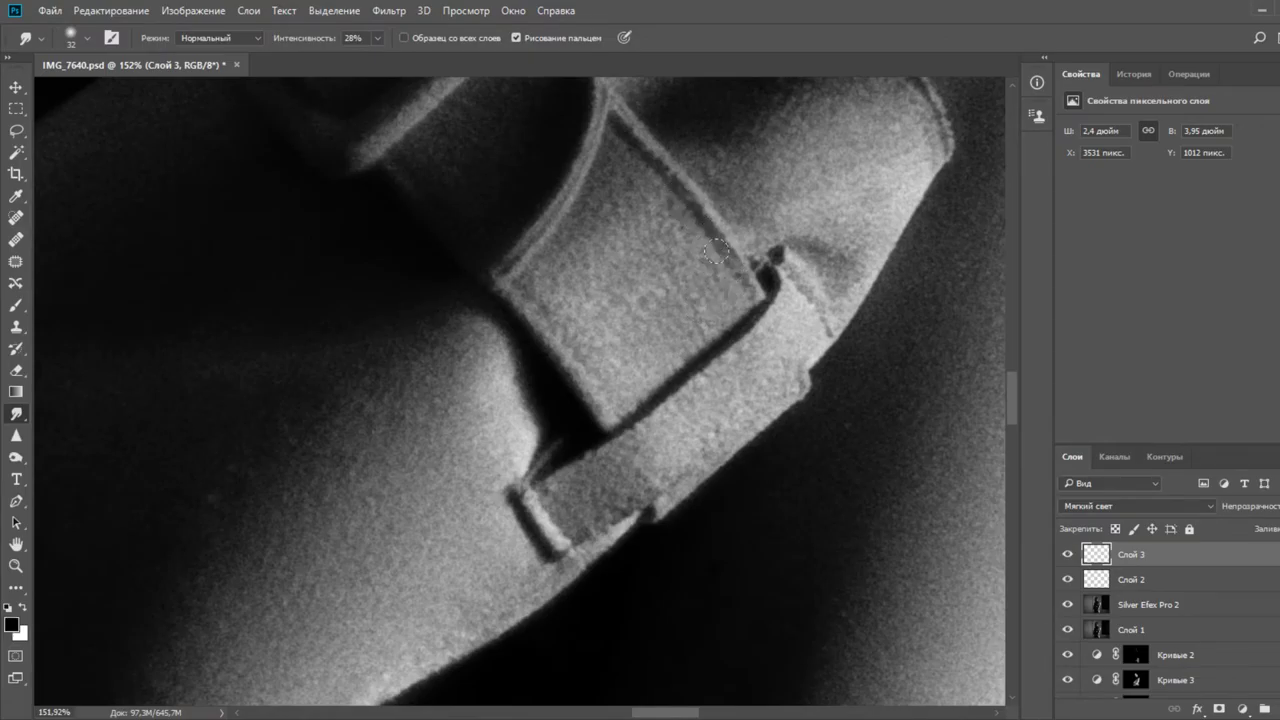
mouse_move(622, 135)
mouse_down()
mouse_move(768, 294)
mouse_move(730, 248)
mouse_move(755, 308)
mouse_up()
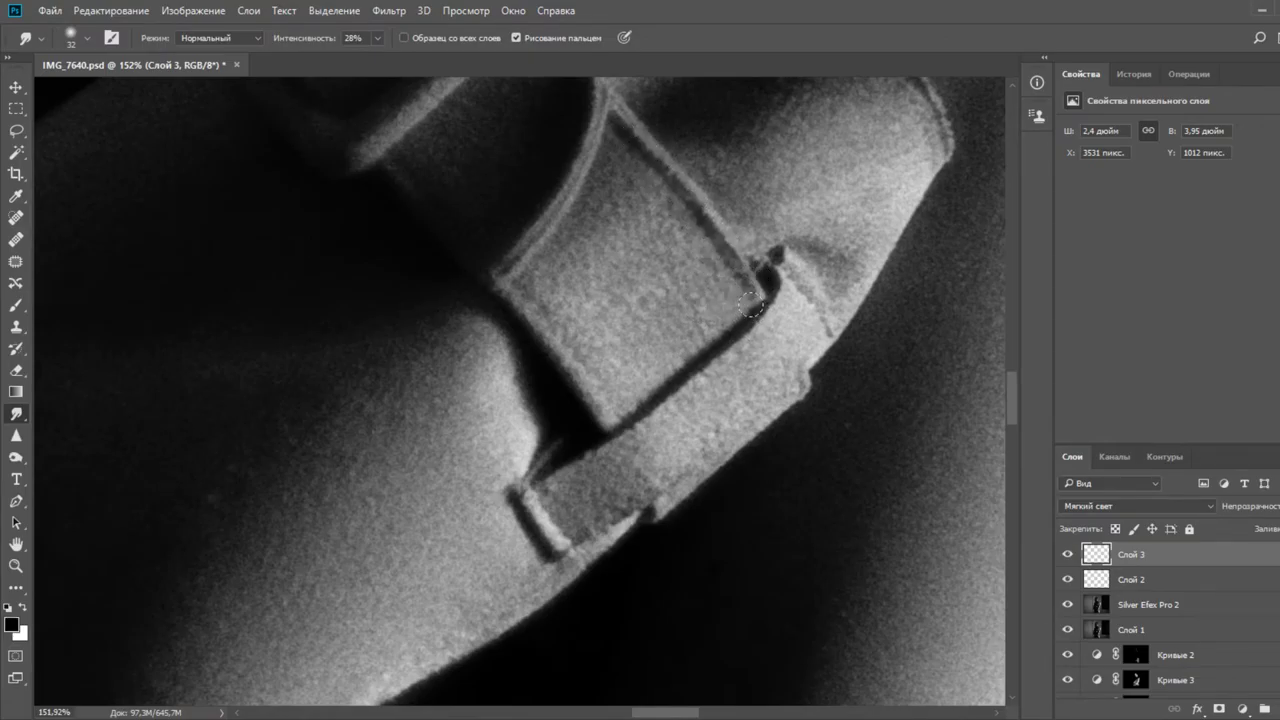
key(x)
alt+right_click(690, 286)
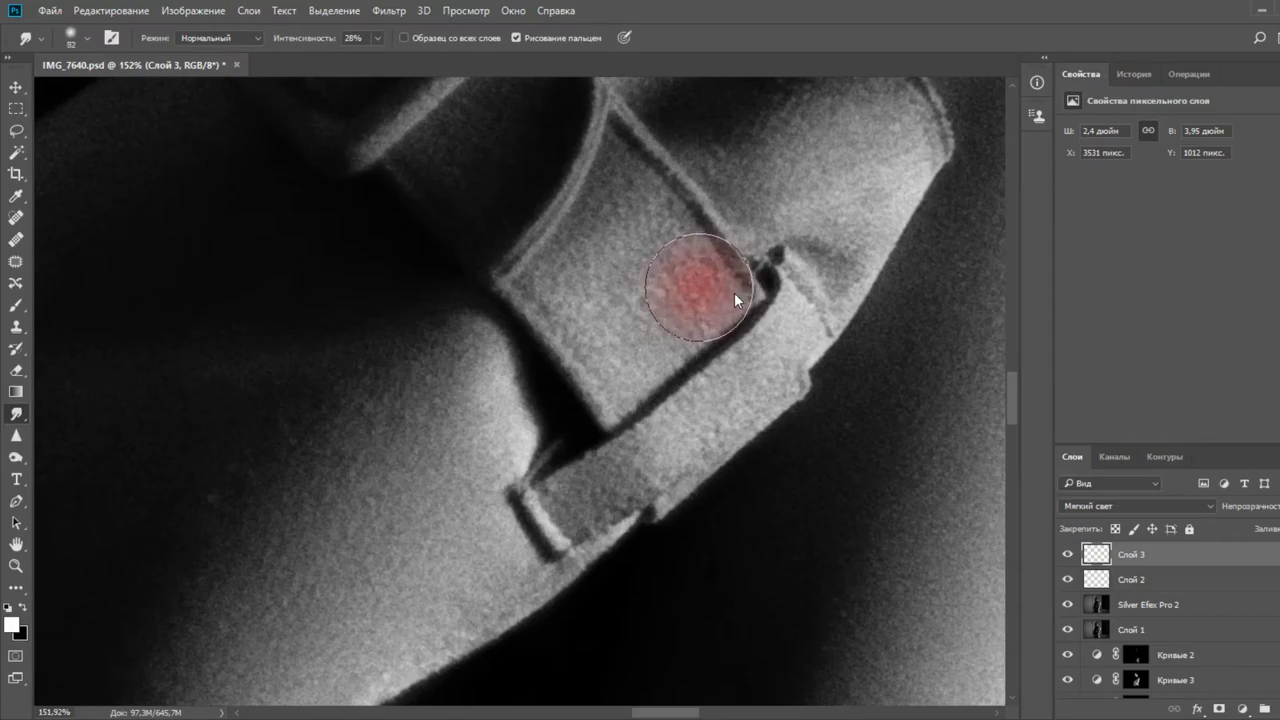
mouse_move(646, 214)
mouse_down()
mouse_move(595, 232)
mouse_move(619, 279)
mouse_move(606, 291)
mouse_move(579, 255)
mouse_up()
Deepen the strap's outer edges along both sides with black strokes from a size 50 brush
key(x)
alt+right_click(526, 325)
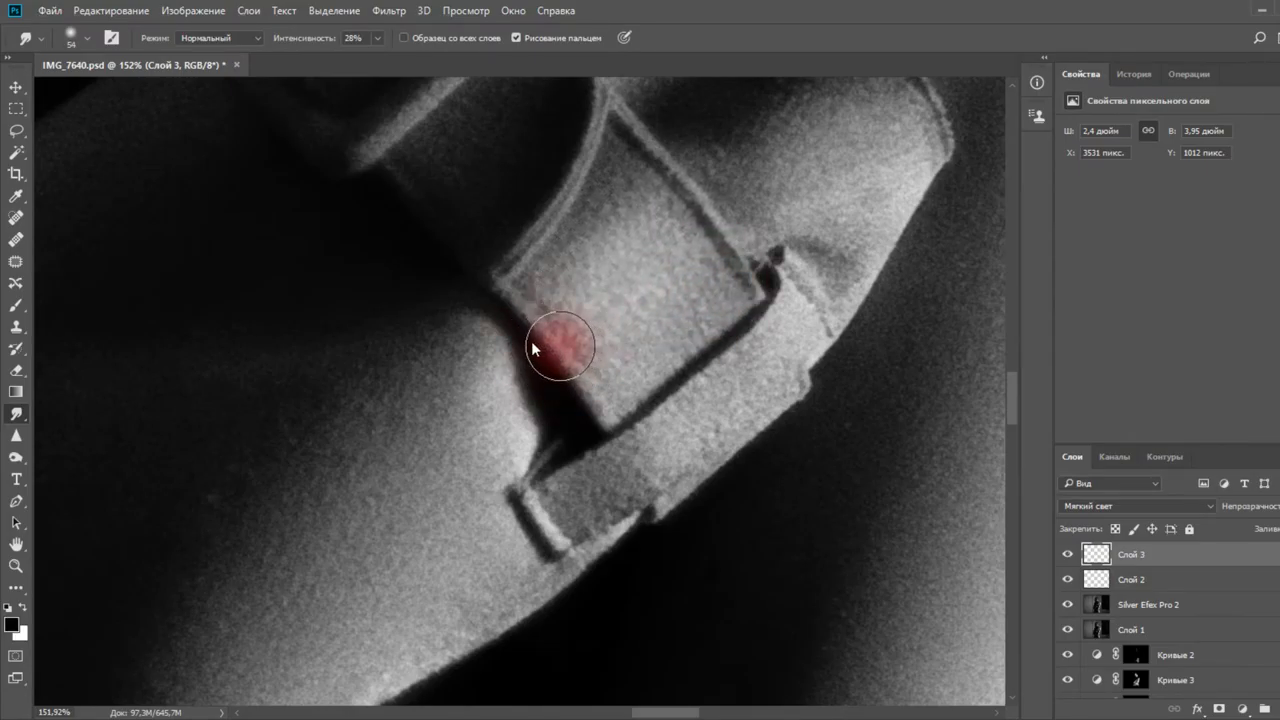
drag(512, 290, 595, 421)
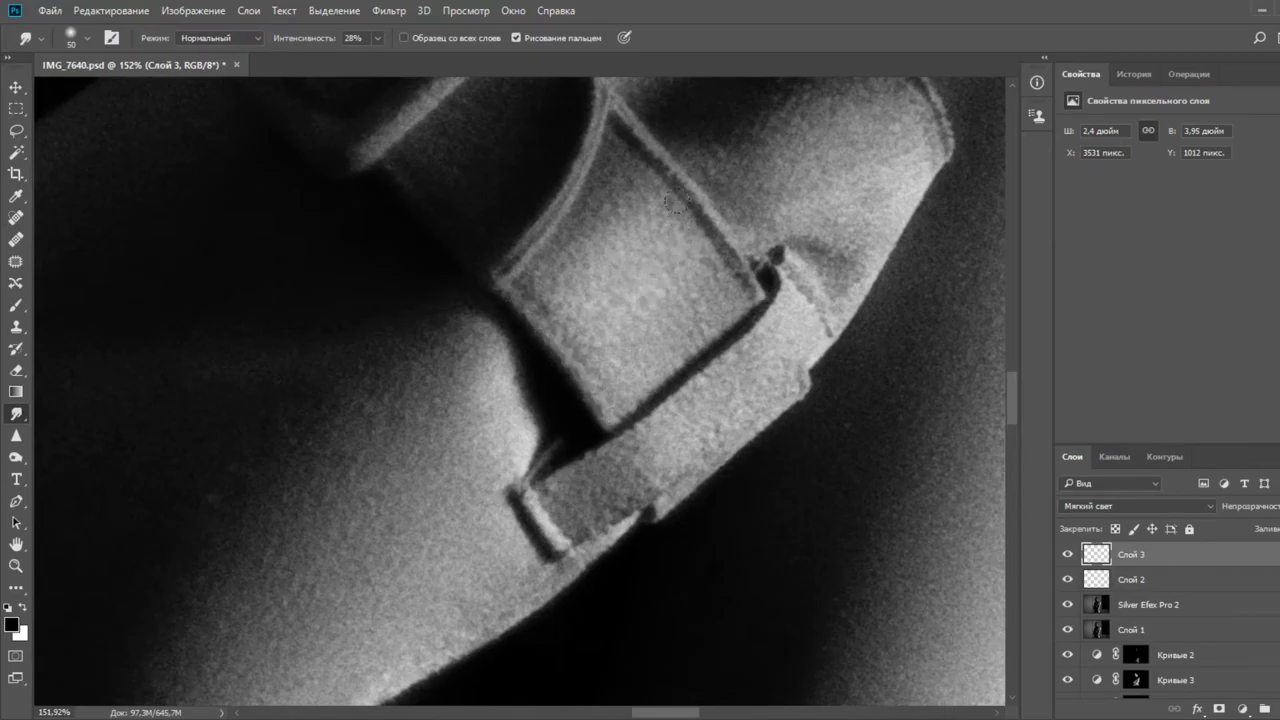
drag(652, 158, 760, 303)
Brighten the lit eye with white finger-painting strokes and deepen its shading with black at brush size 51 and 28% strength
scroll(678, 355, down, 4)
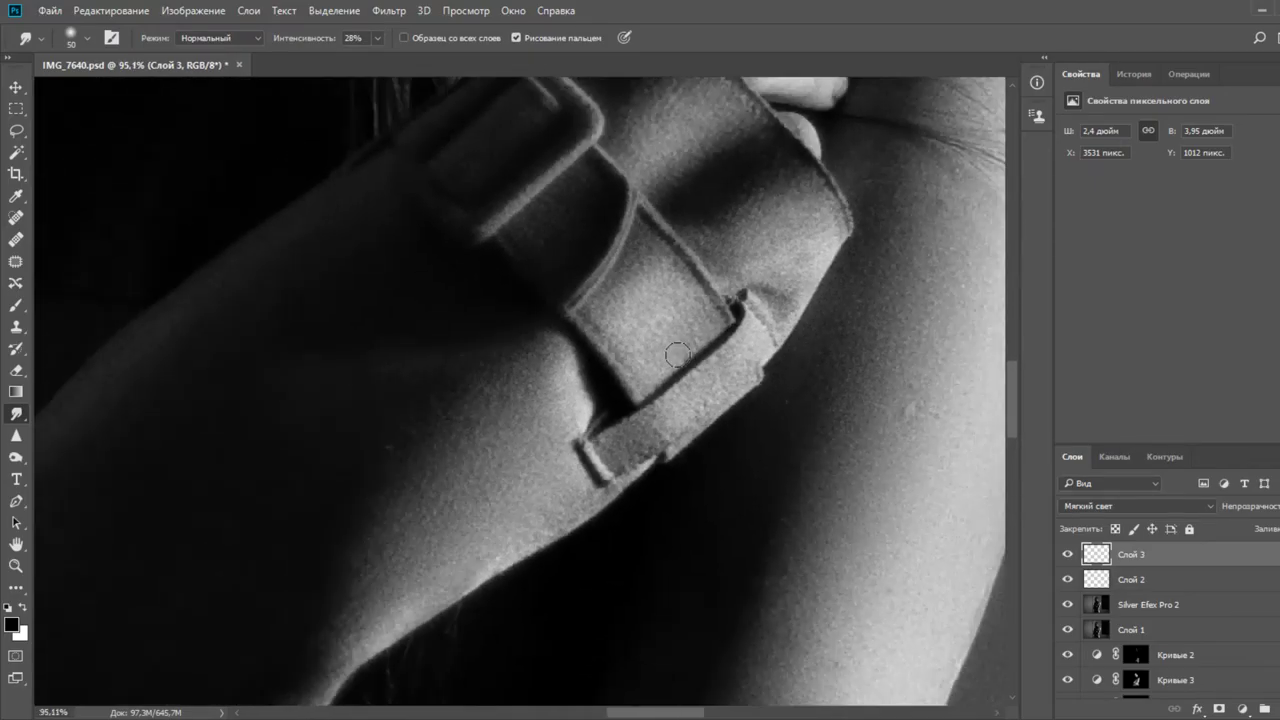
scroll(677, 355, down, 6)
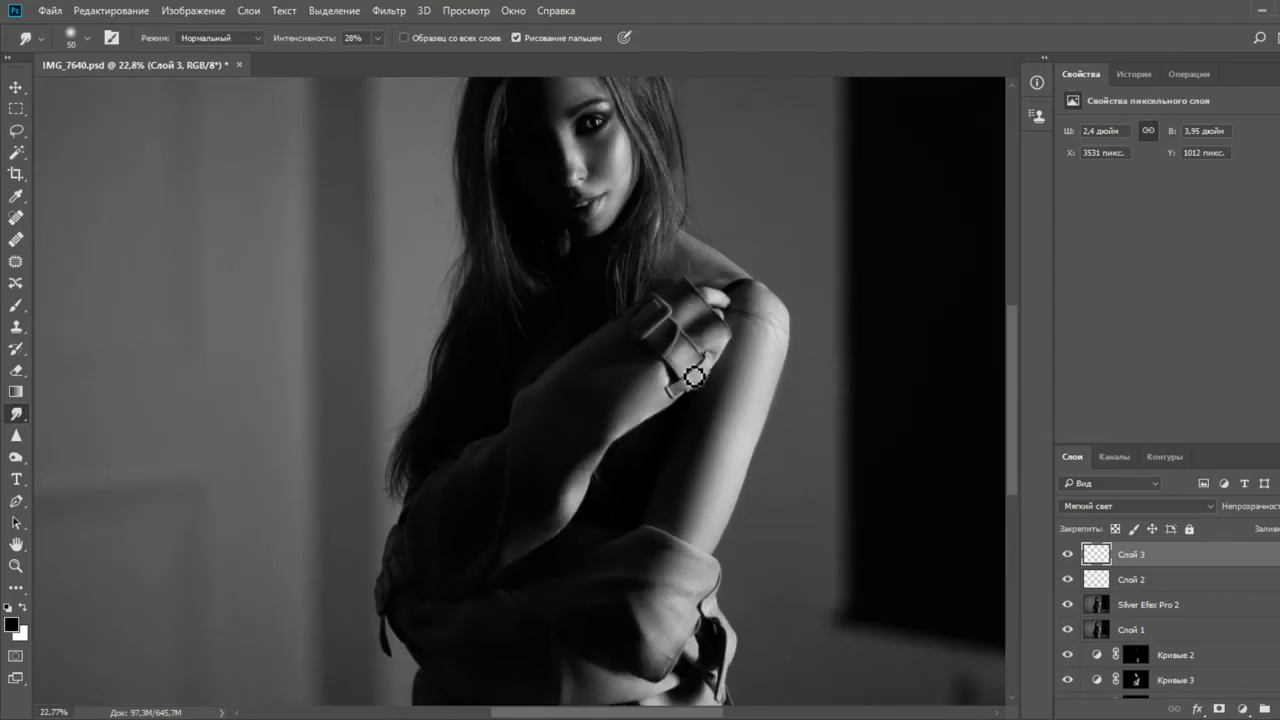
scroll(618, 225, up, 2)
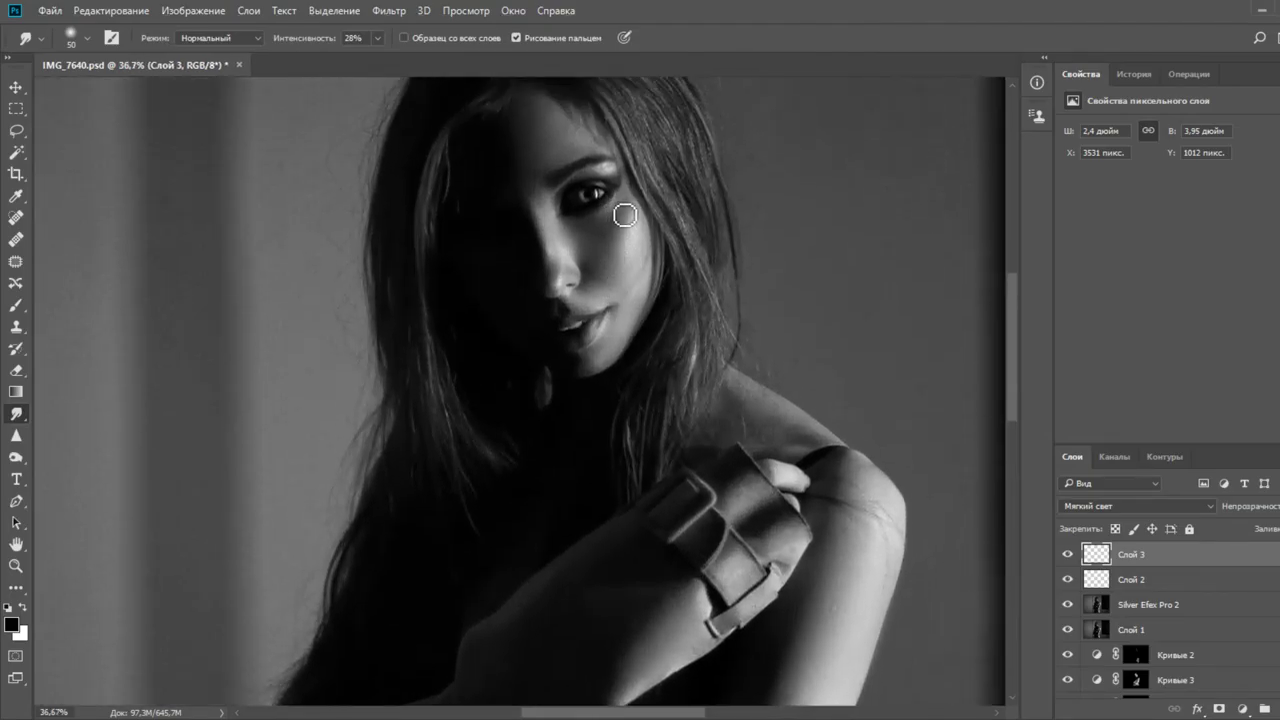
scroll(621, 215, up, 7)
key(x)
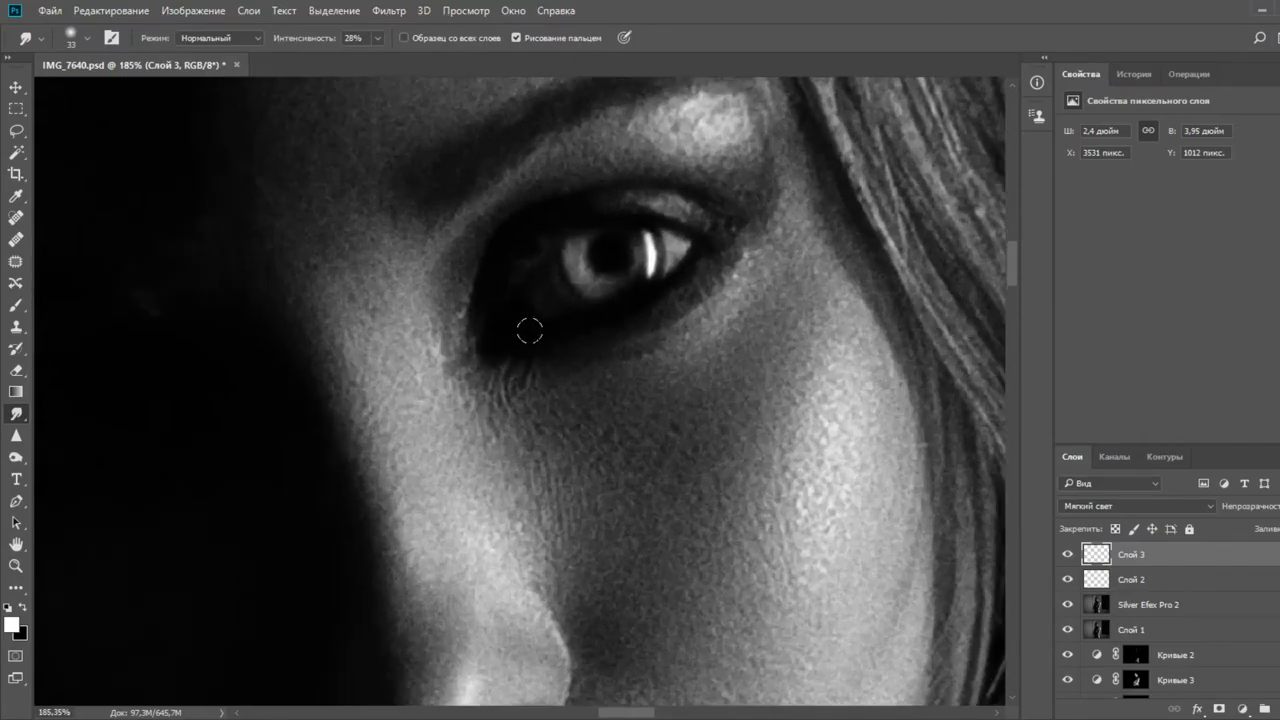
scroll(530, 329, down, 2)
mouse_move(629, 229)
mouse_down()
mouse_move(673, 219)
mouse_move(643, 186)
mouse_move(540, 198)
mouse_up()
key(x)
mouse_move(643, 245)
mouse_down()
mouse_move(600, 247)
mouse_move(607, 228)
mouse_move(632, 230)
mouse_up()
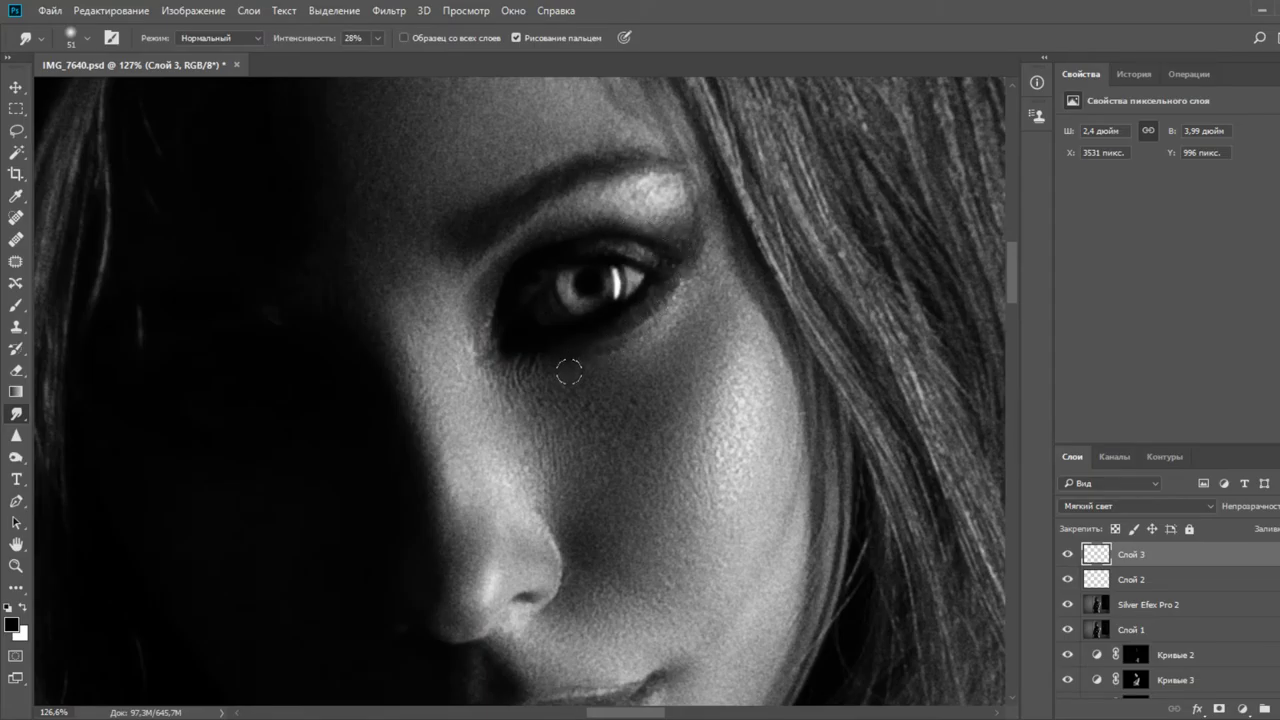
Check the eye retouching at full and close view, comparing the face with and without the Слой 3 layer
scroll(690, 356, down, 8)
scroll(693, 358, down, 2)
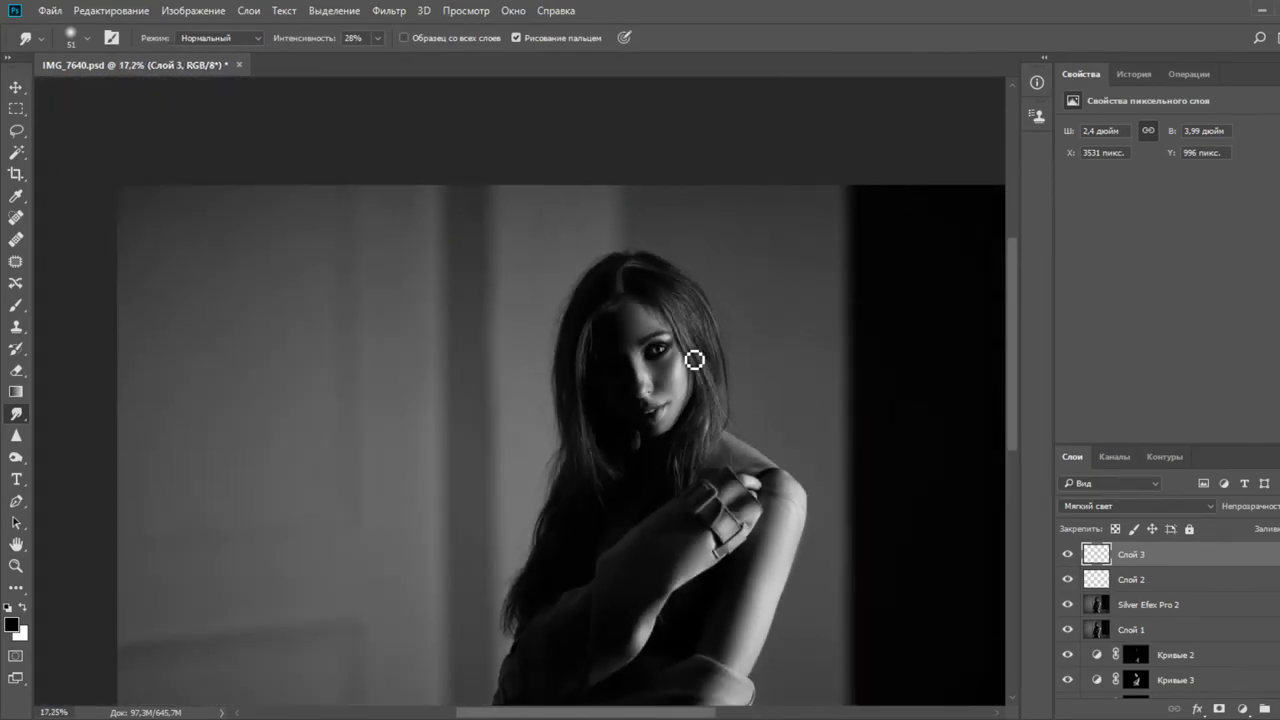
scroll(694, 357, up, 2)
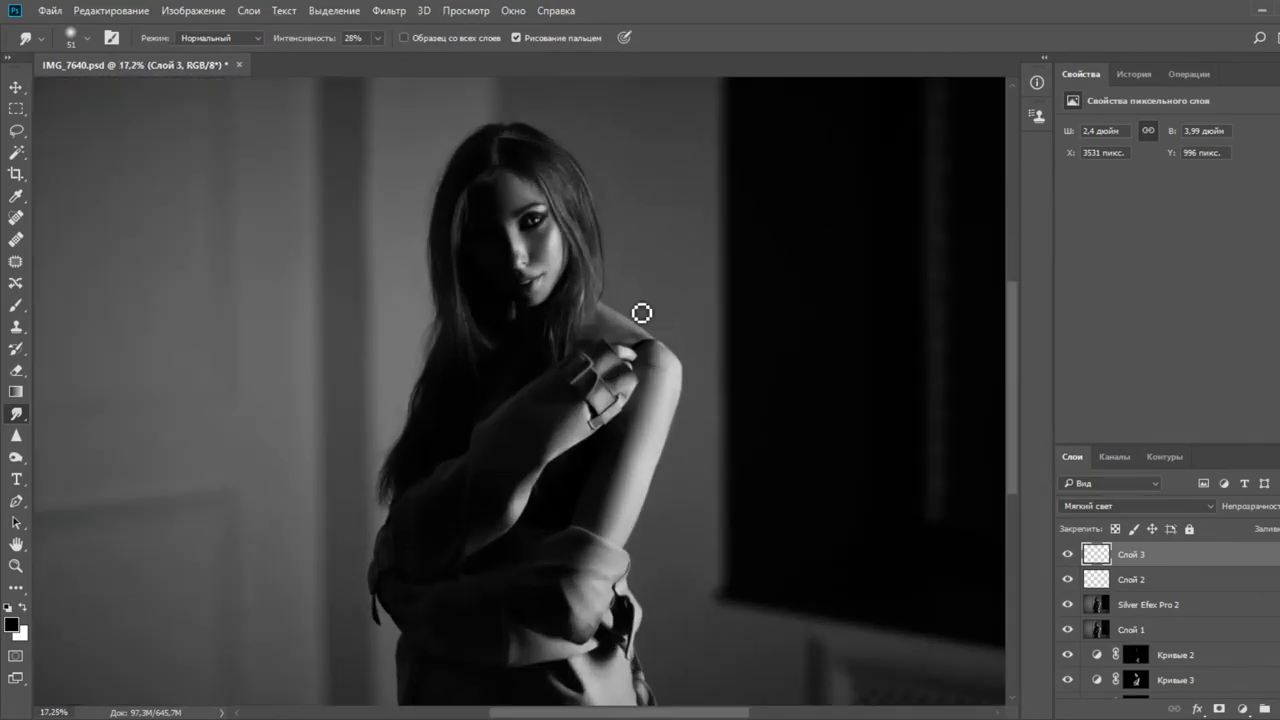
scroll(566, 237, up, 9)
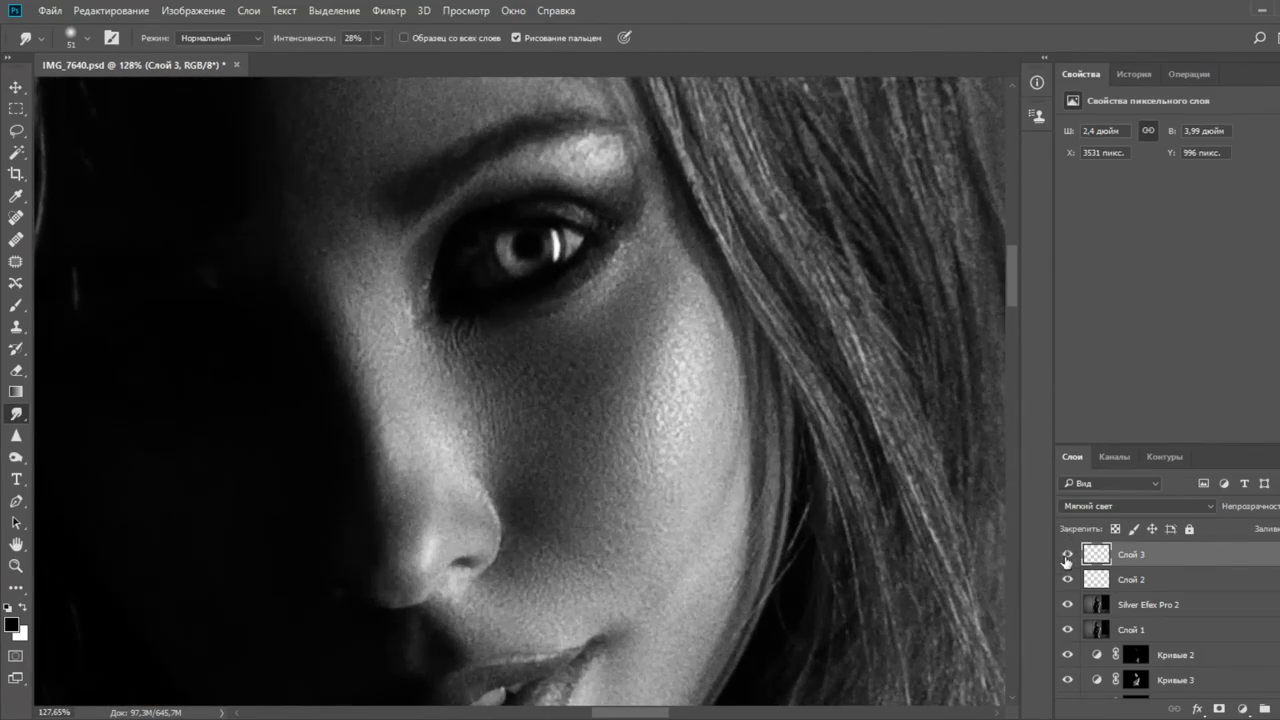
click(1068, 556)
click(1068, 556)
Soften the painted strokes around the eye on Слой 3 with a size 52 eraser at 21% opacity
key(e)
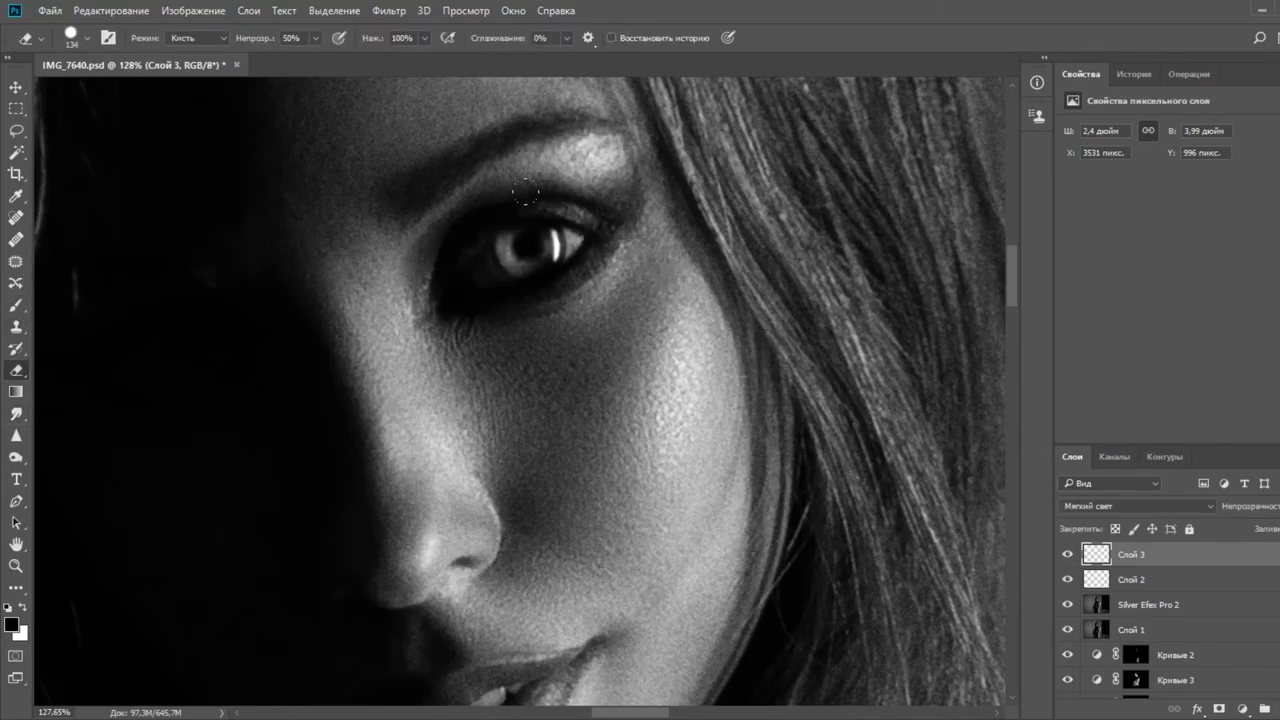
mouse_move(581, 246)
mouse_down()
mouse_move(549, 246)
mouse_move(569, 222)
mouse_up()
drag(489, 234, 499, 243)
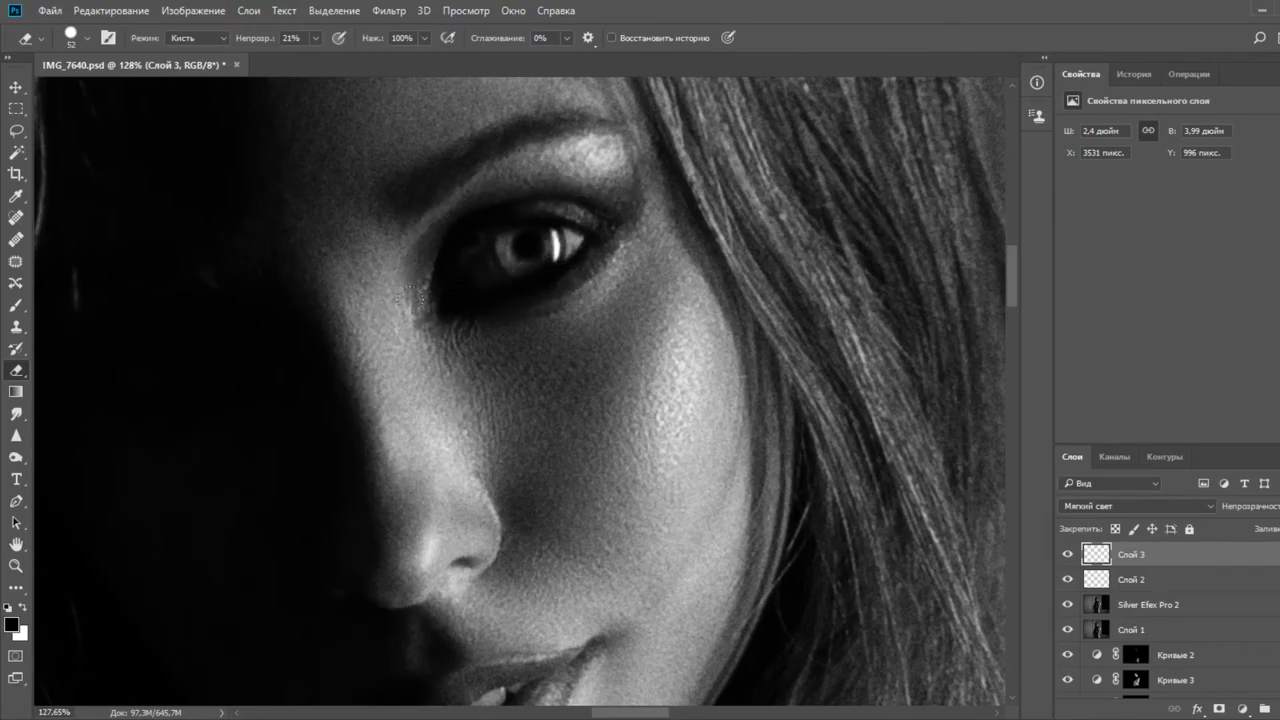
key(r)
Merge the Слой 3, Слой 2 and Silver Efex Pro 2 layers into one layer
scroll(508, 323, down, 10)
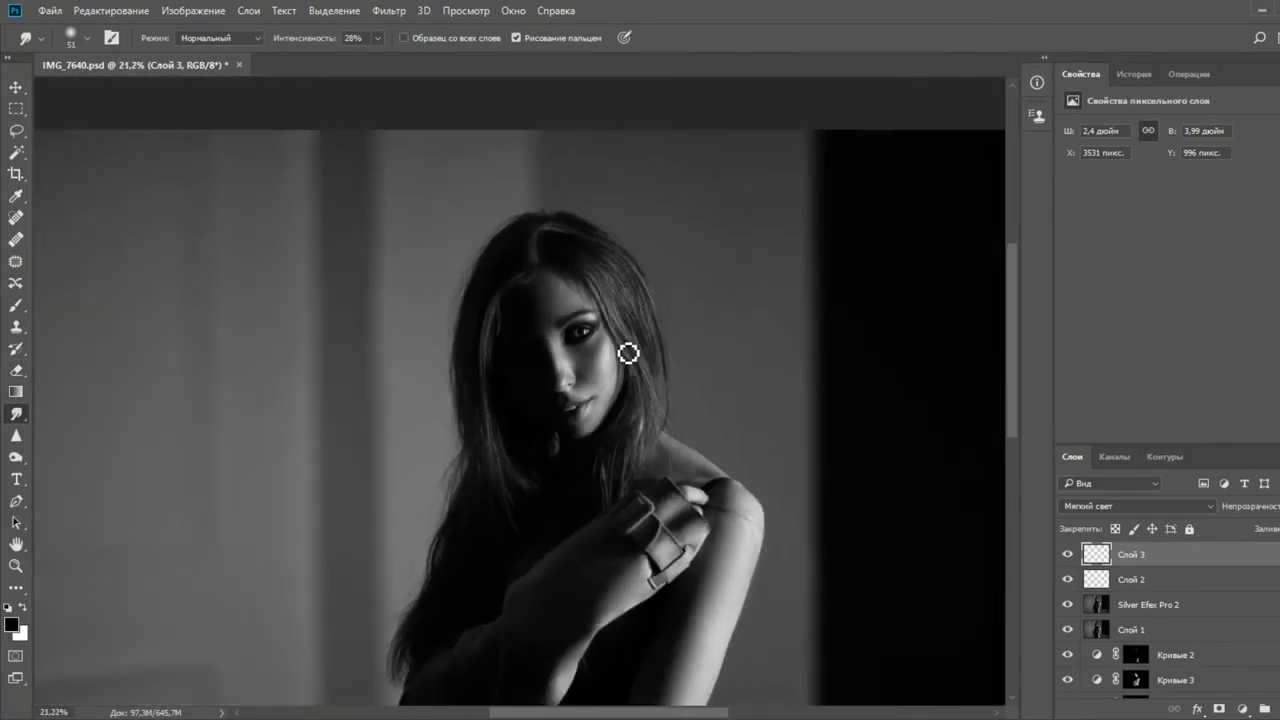
scroll(628, 353, down, 3)
scroll(628, 353, down, 1)
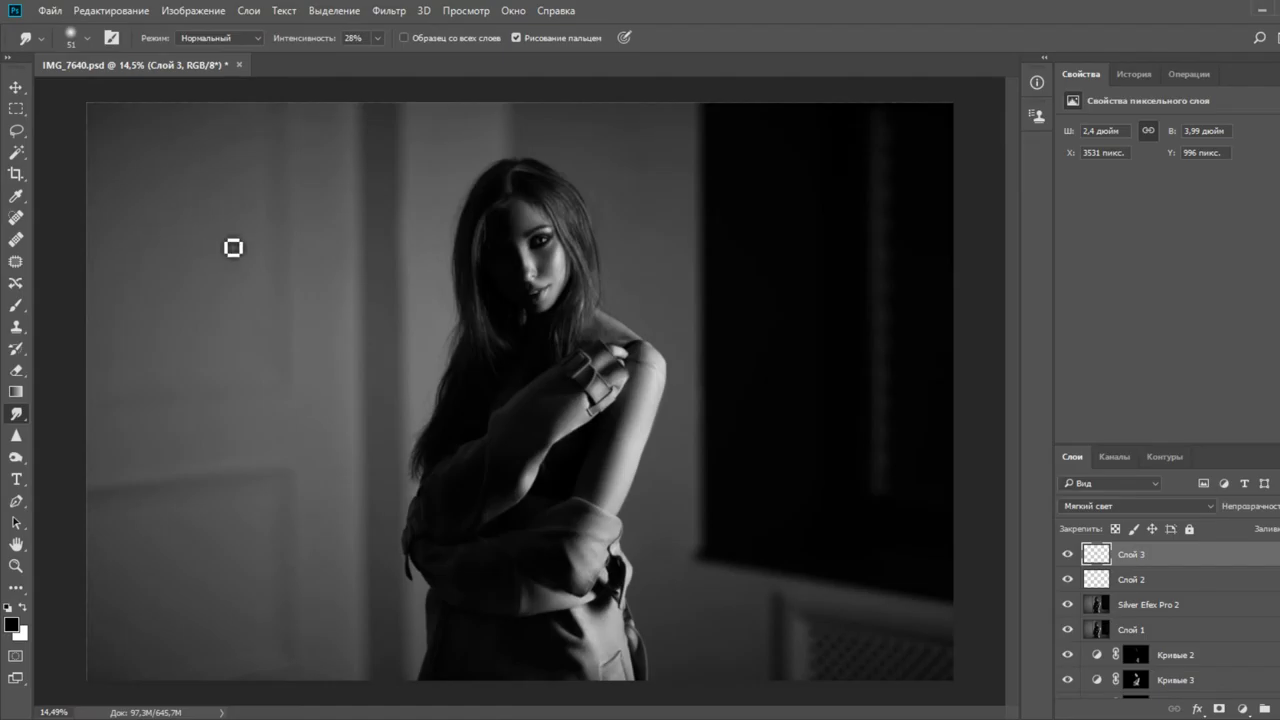
shift+click(1160, 610)
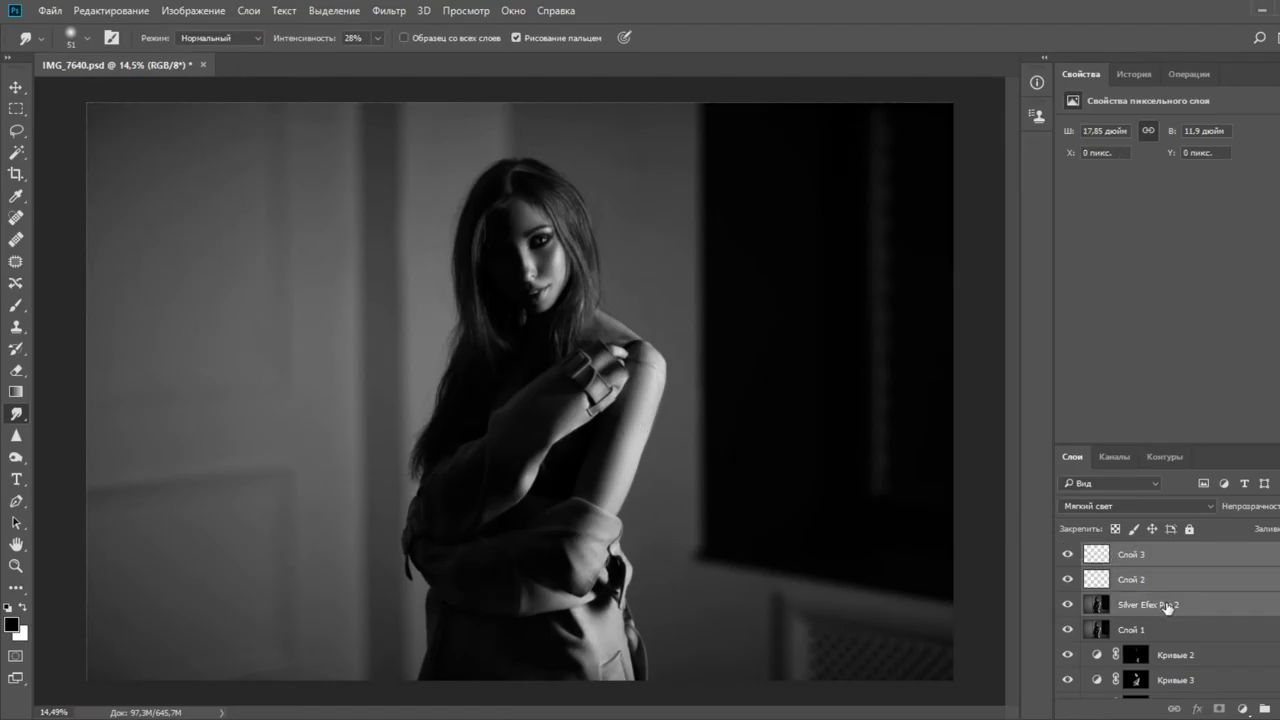
key(ctrl+e)
Crop the photo in from both sides and the upper edge to about 14.8 × 11.4 inches, keeping the woman near the centre
key(c)
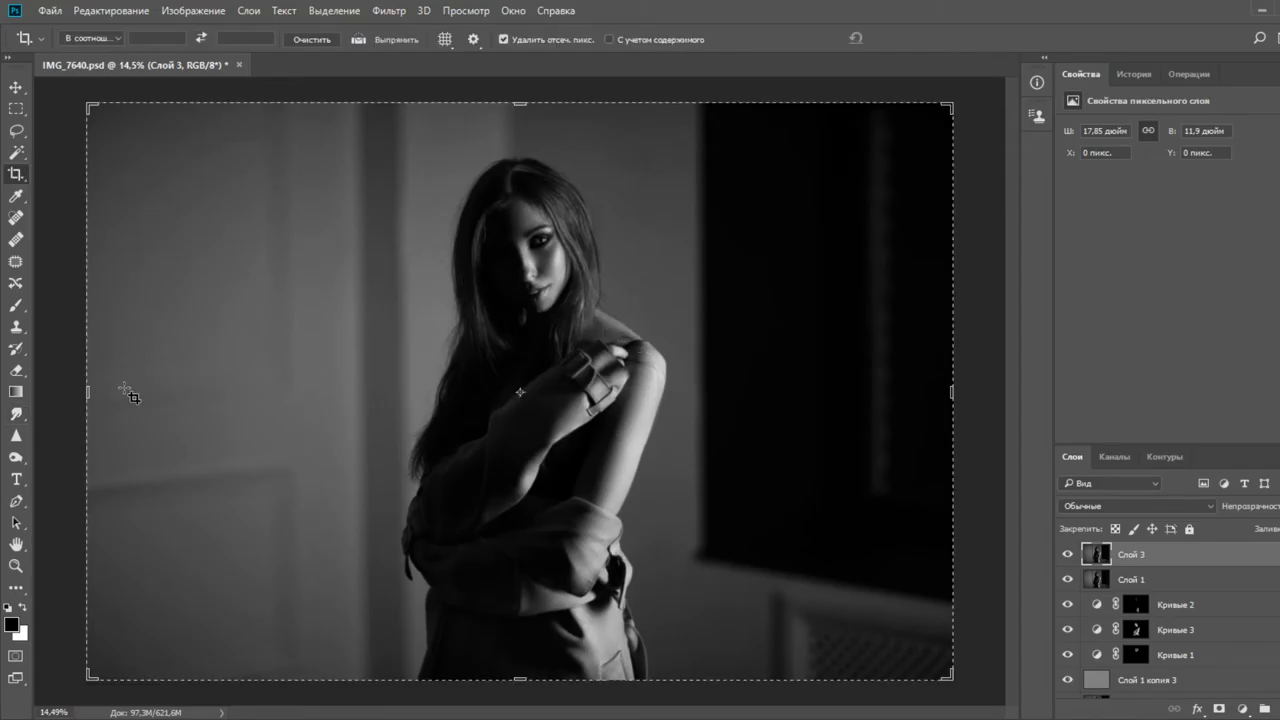
drag(88, 392, 107, 392)
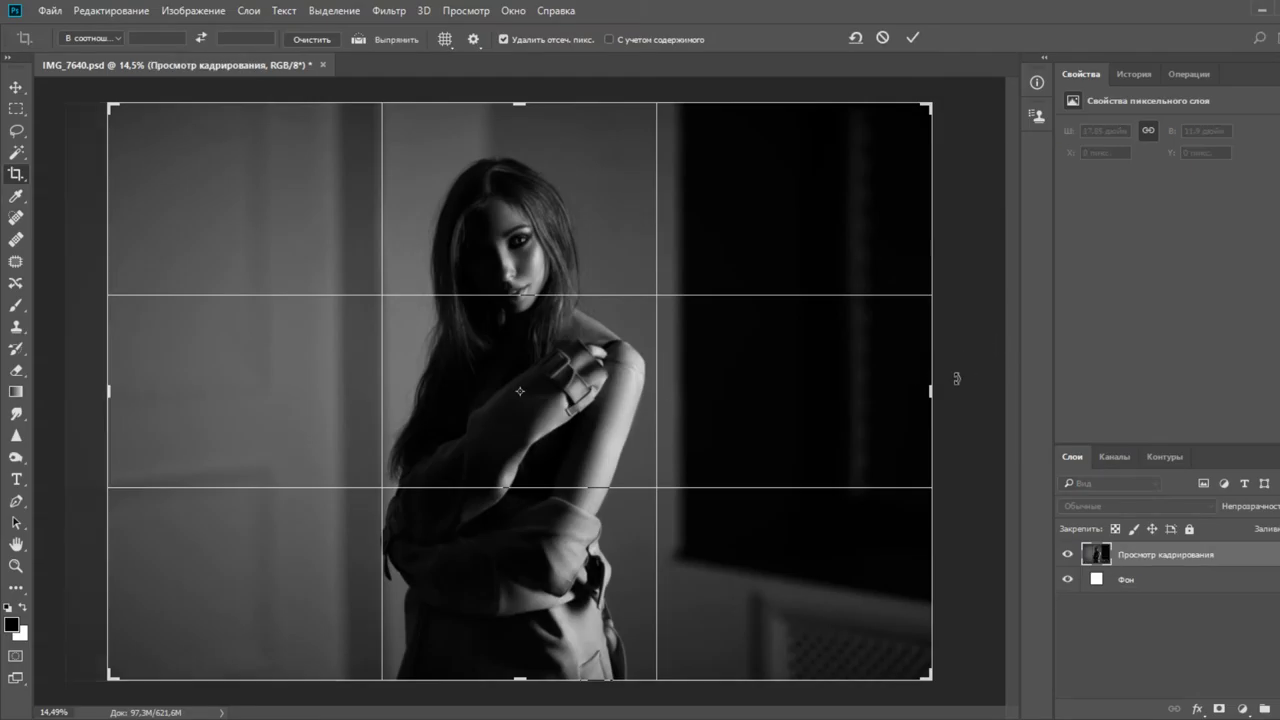
drag(933, 392, 926, 392)
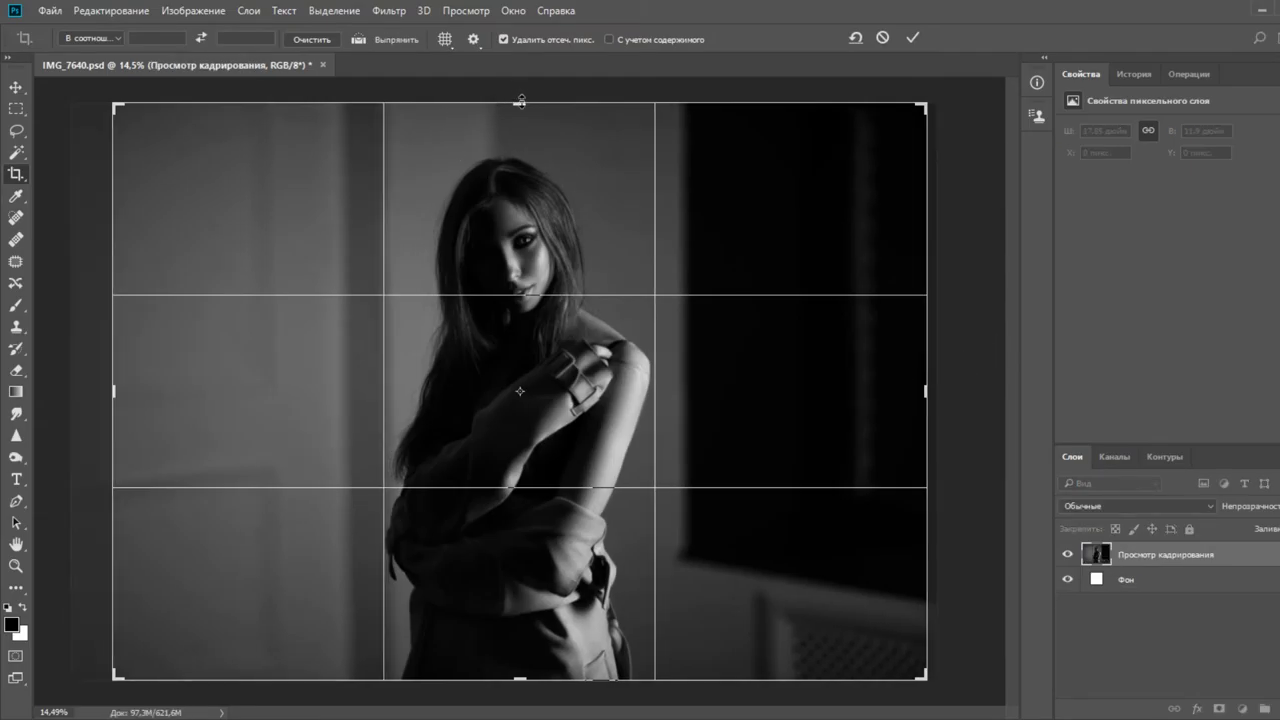
drag(520, 100, 521, 117)
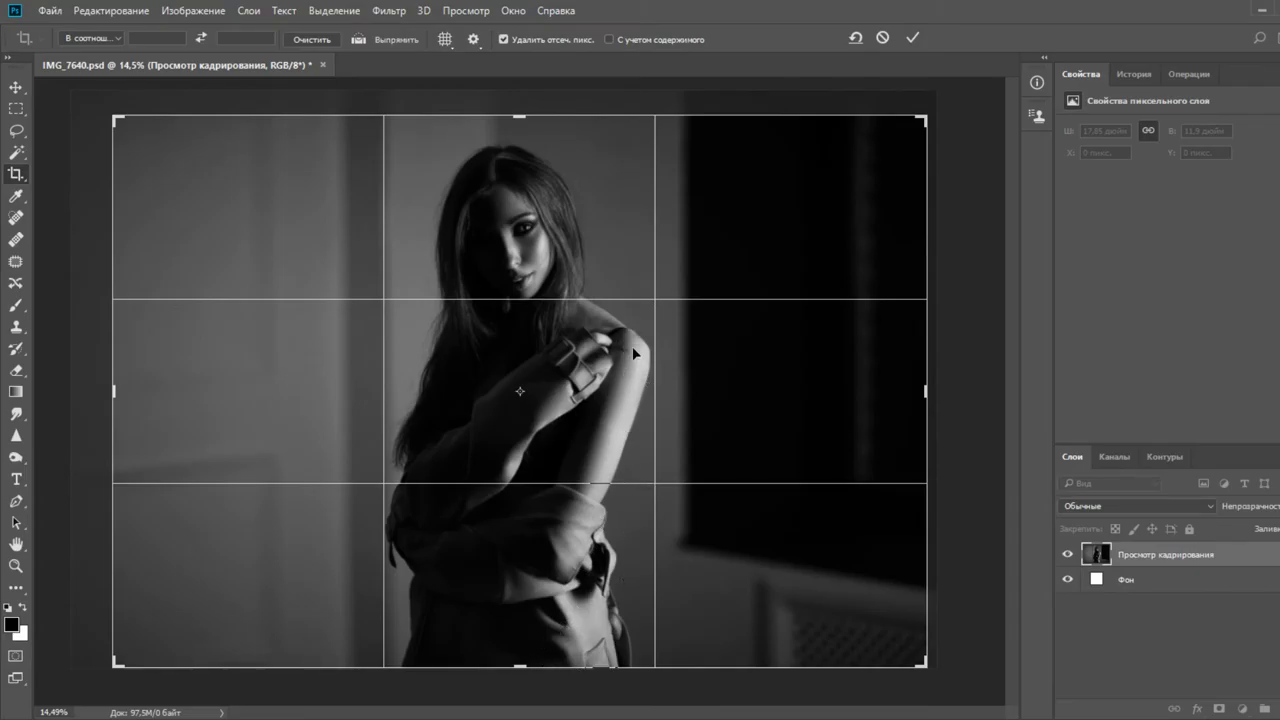
drag(116, 400, 124, 399)
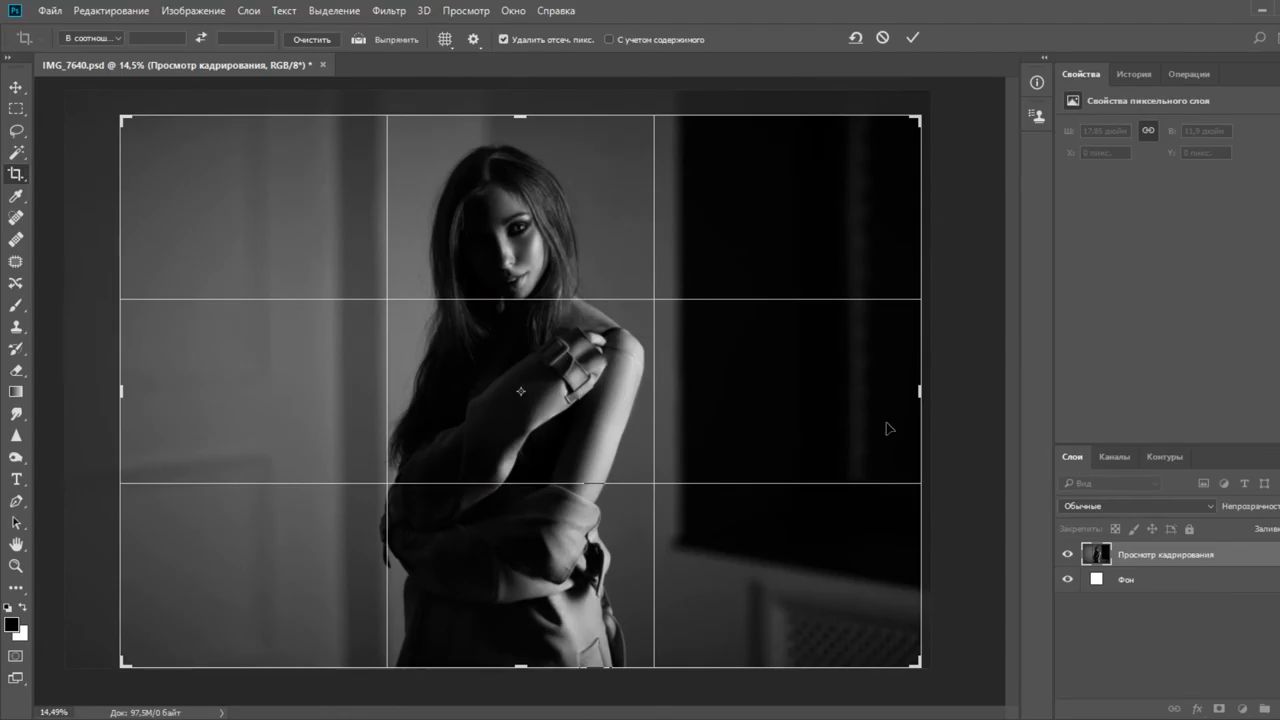
drag(918, 394, 889, 397)
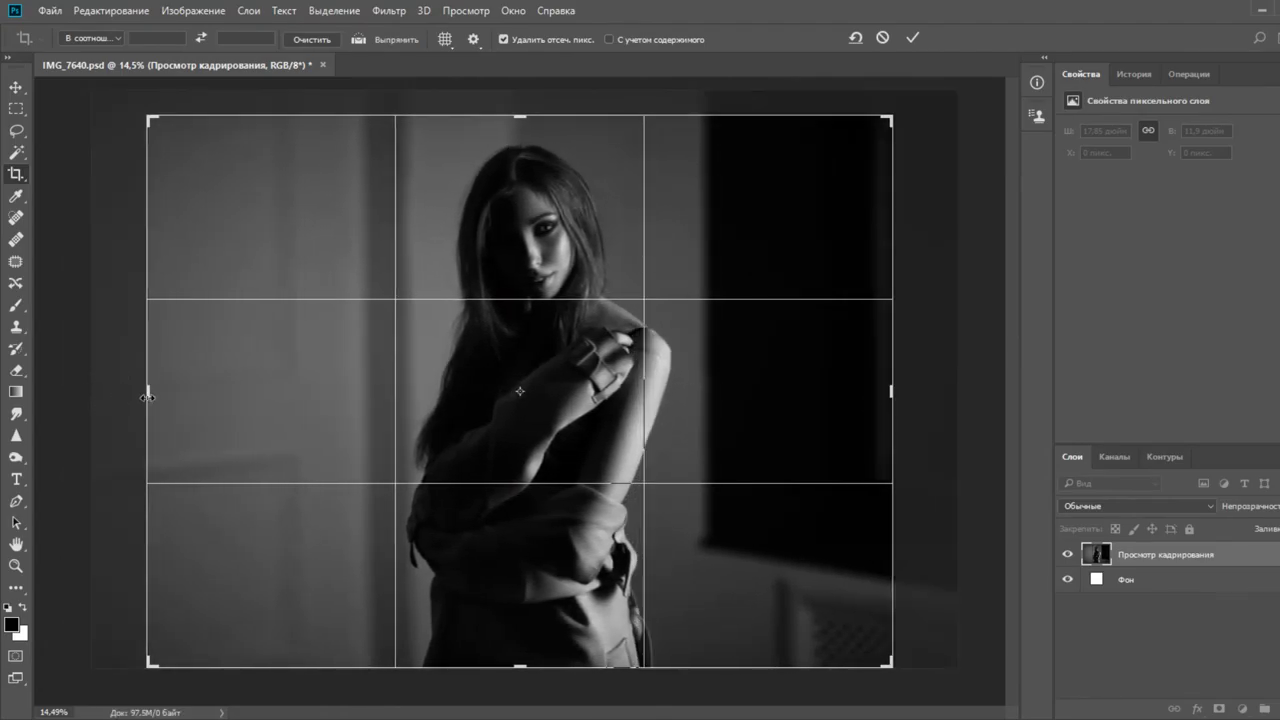
drag(146, 396, 172, 400)
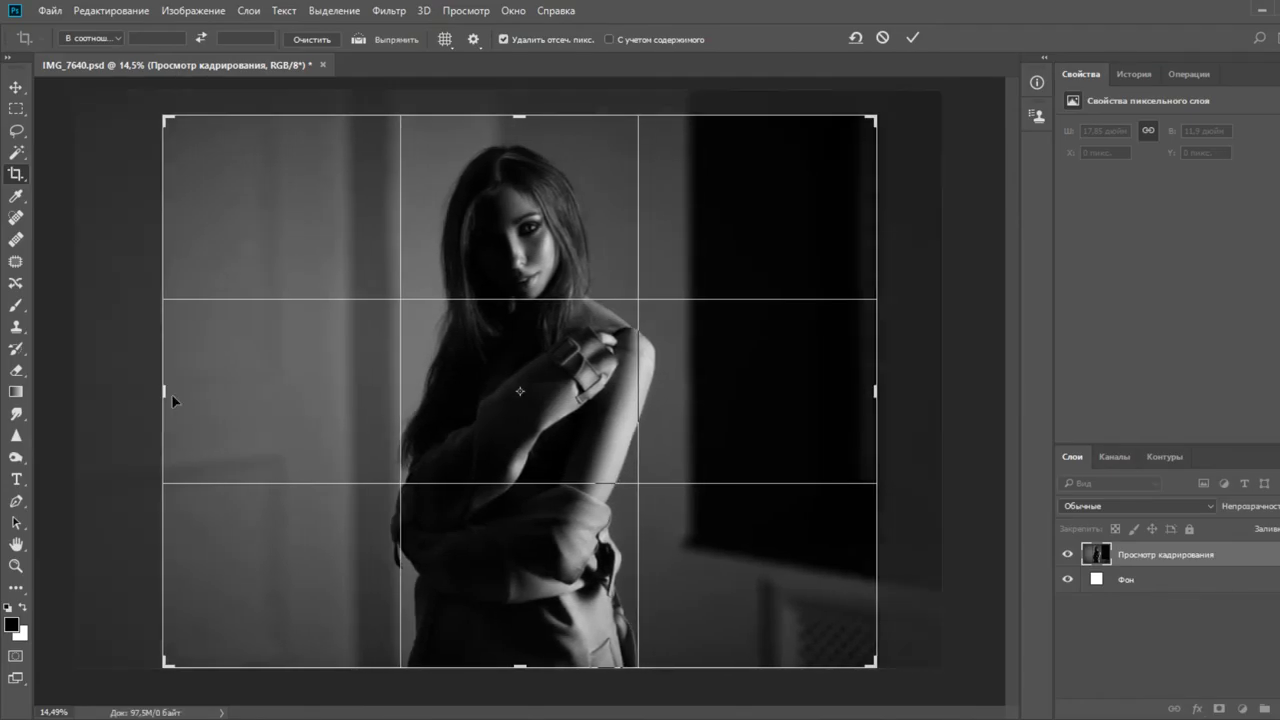
drag(872, 397, 881, 390)
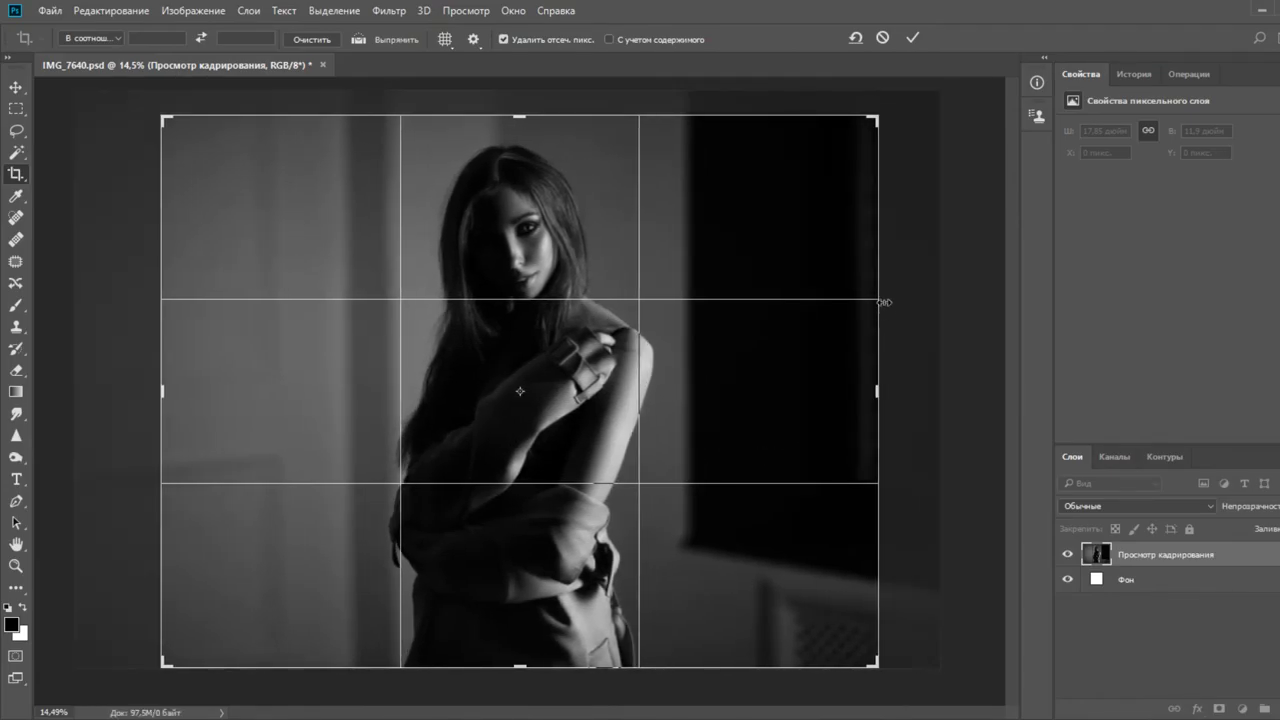
click(912, 37)
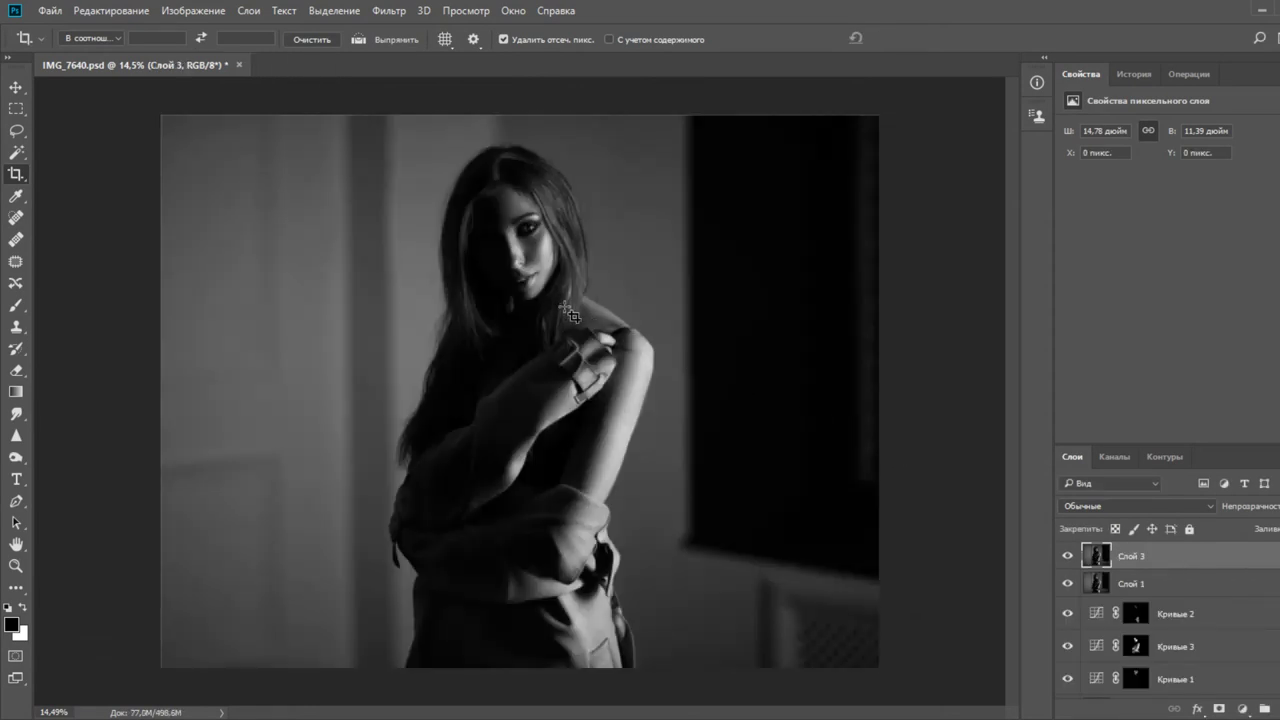
click(62, 14)
click(689, 277)
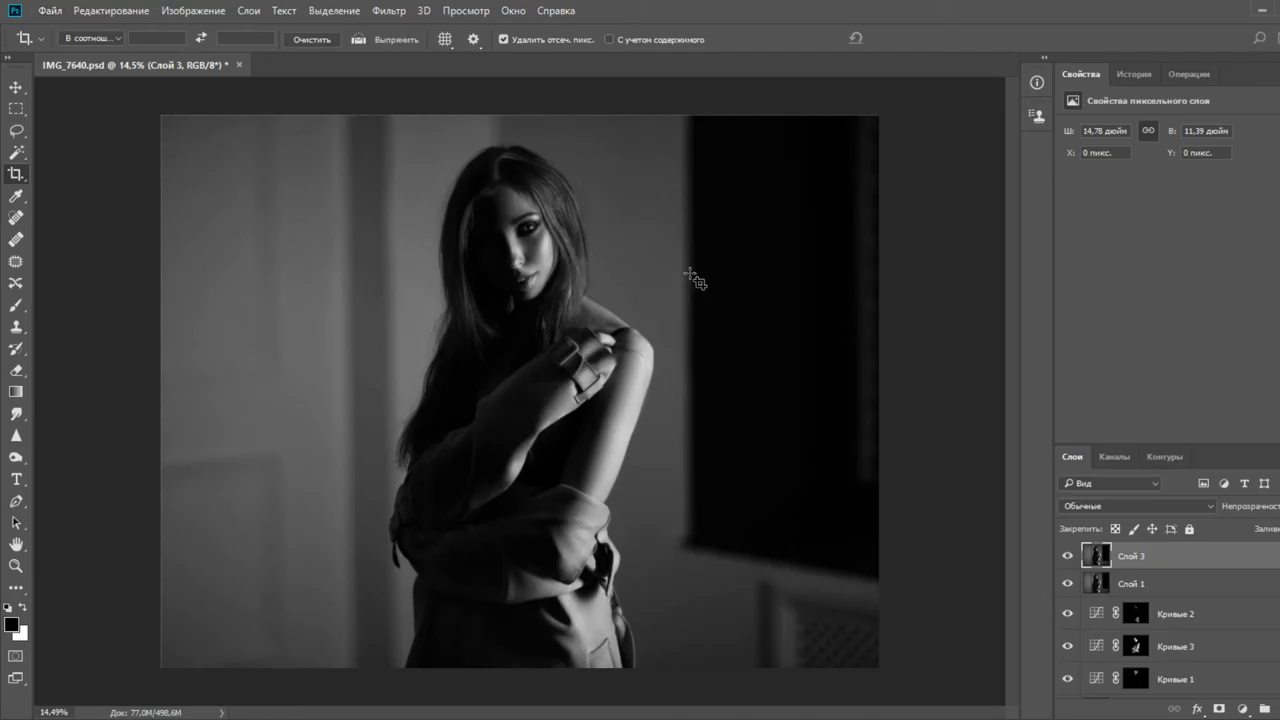